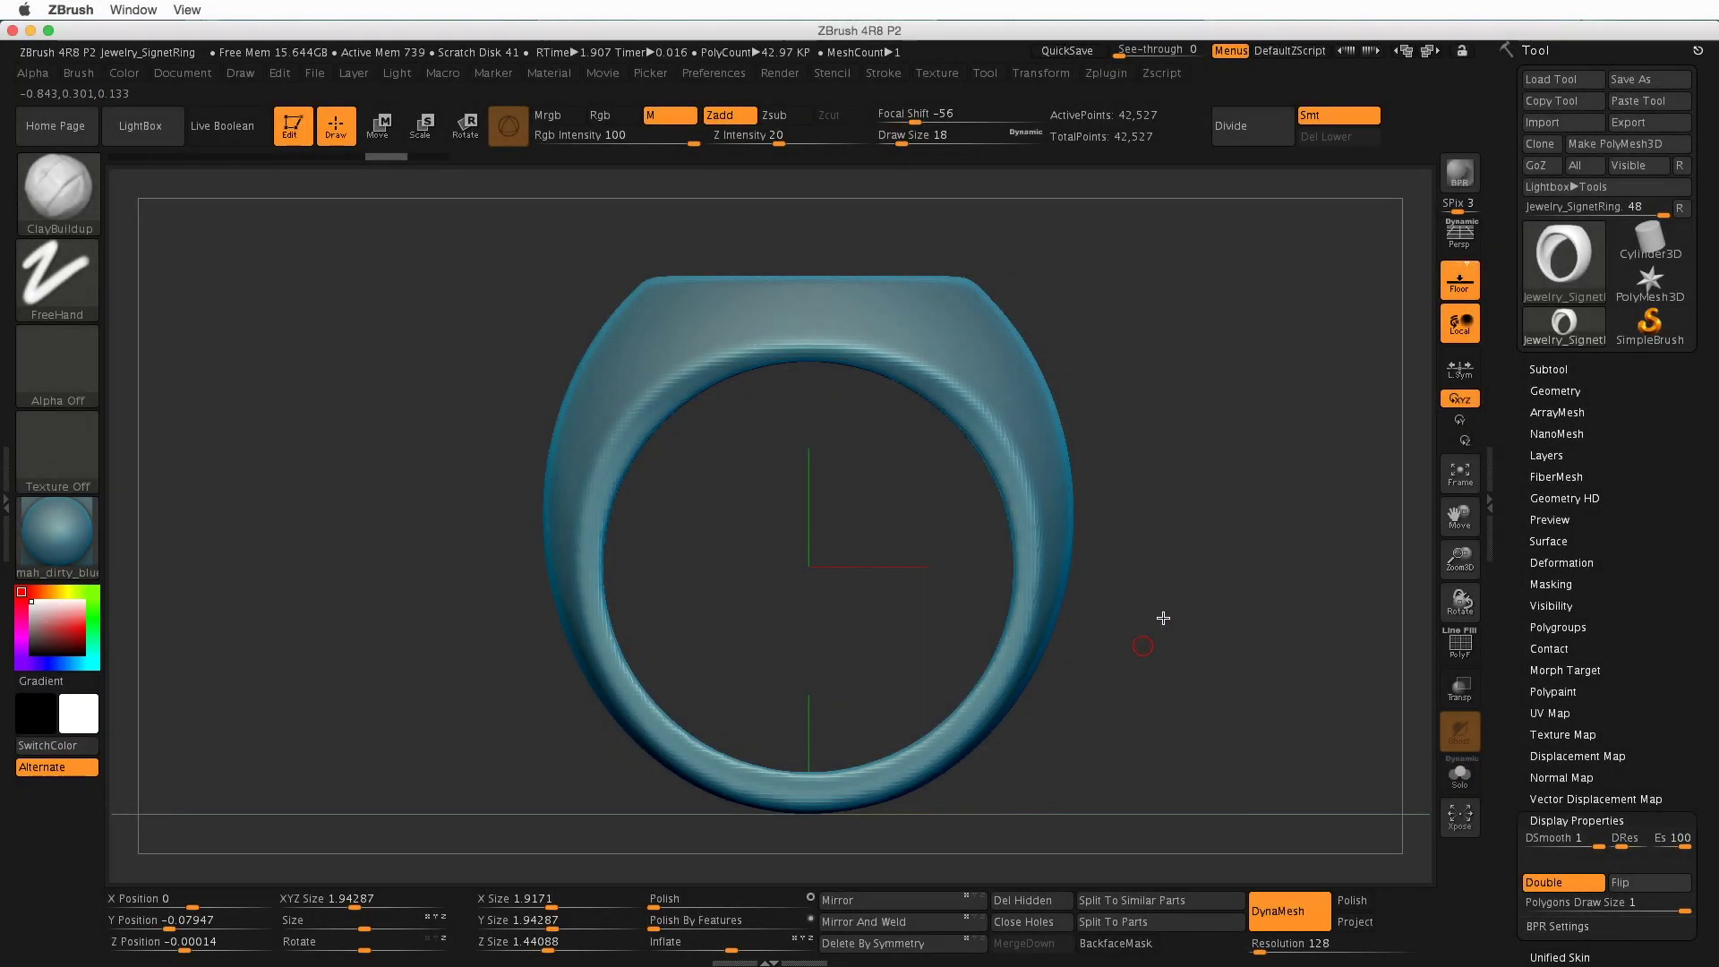
# - Examine the blue signet ring's shape from several angles, including its flat top and the hollow inside the band
pyautogui.moveTo(1158, 614); pyautogui.dragTo(1166, 699)
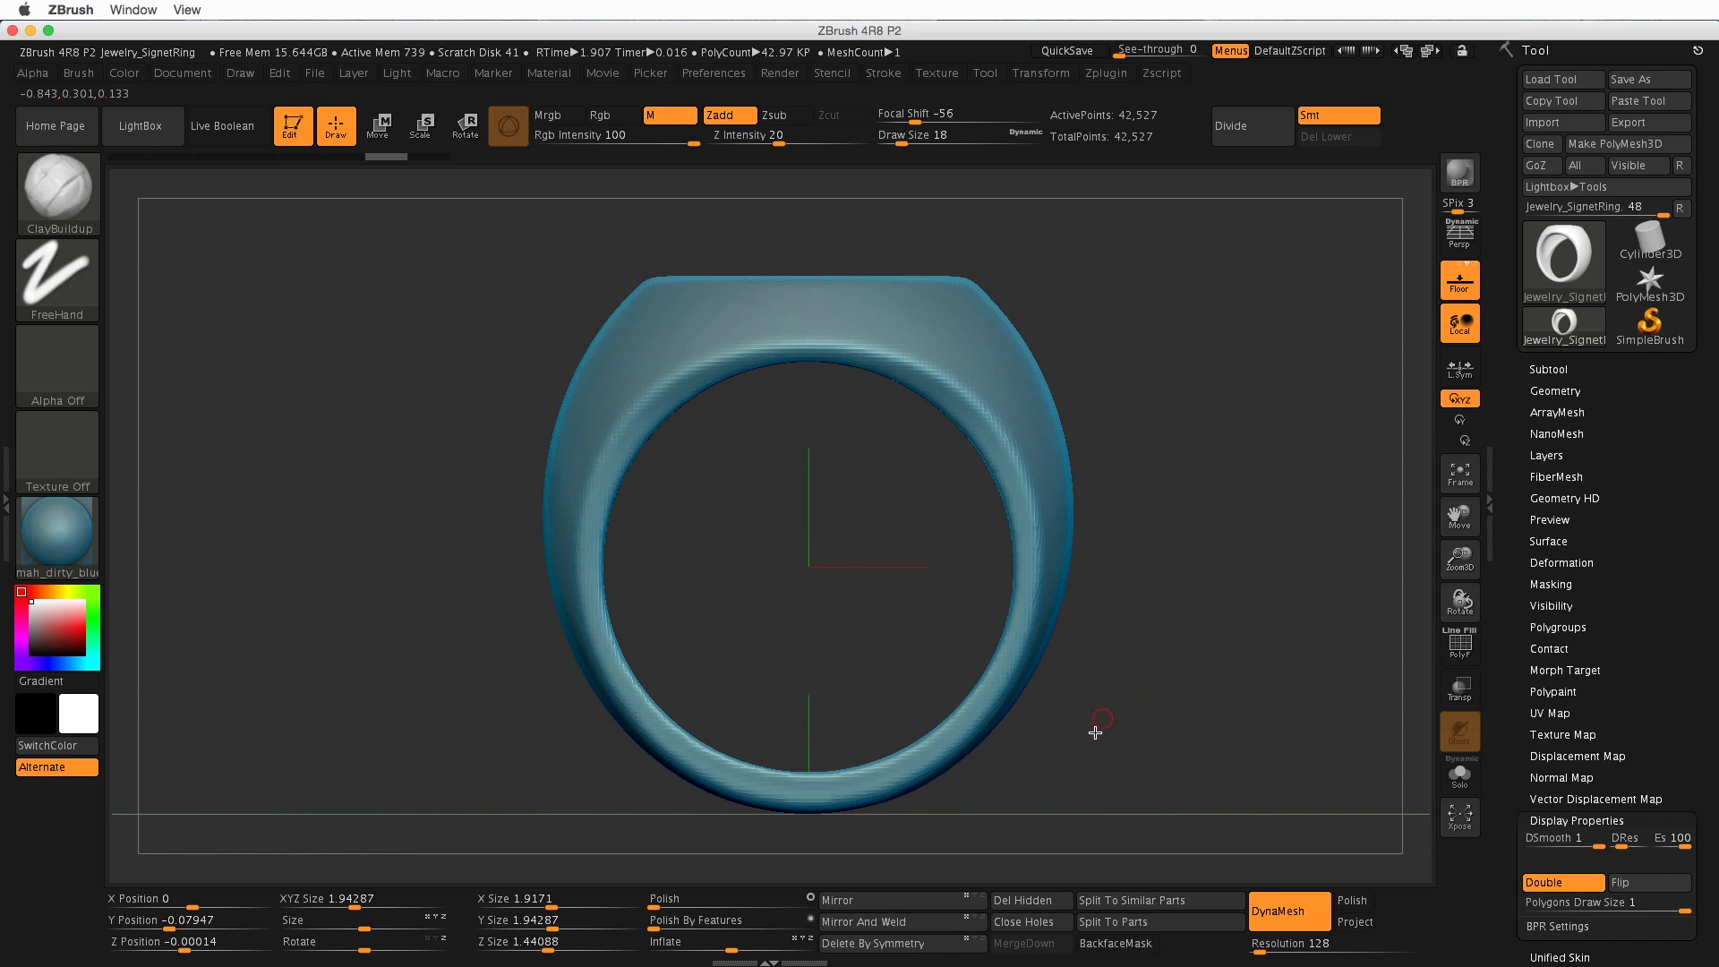
pyautogui.moveTo(1093, 729); pyautogui.dragTo(1121, 707)
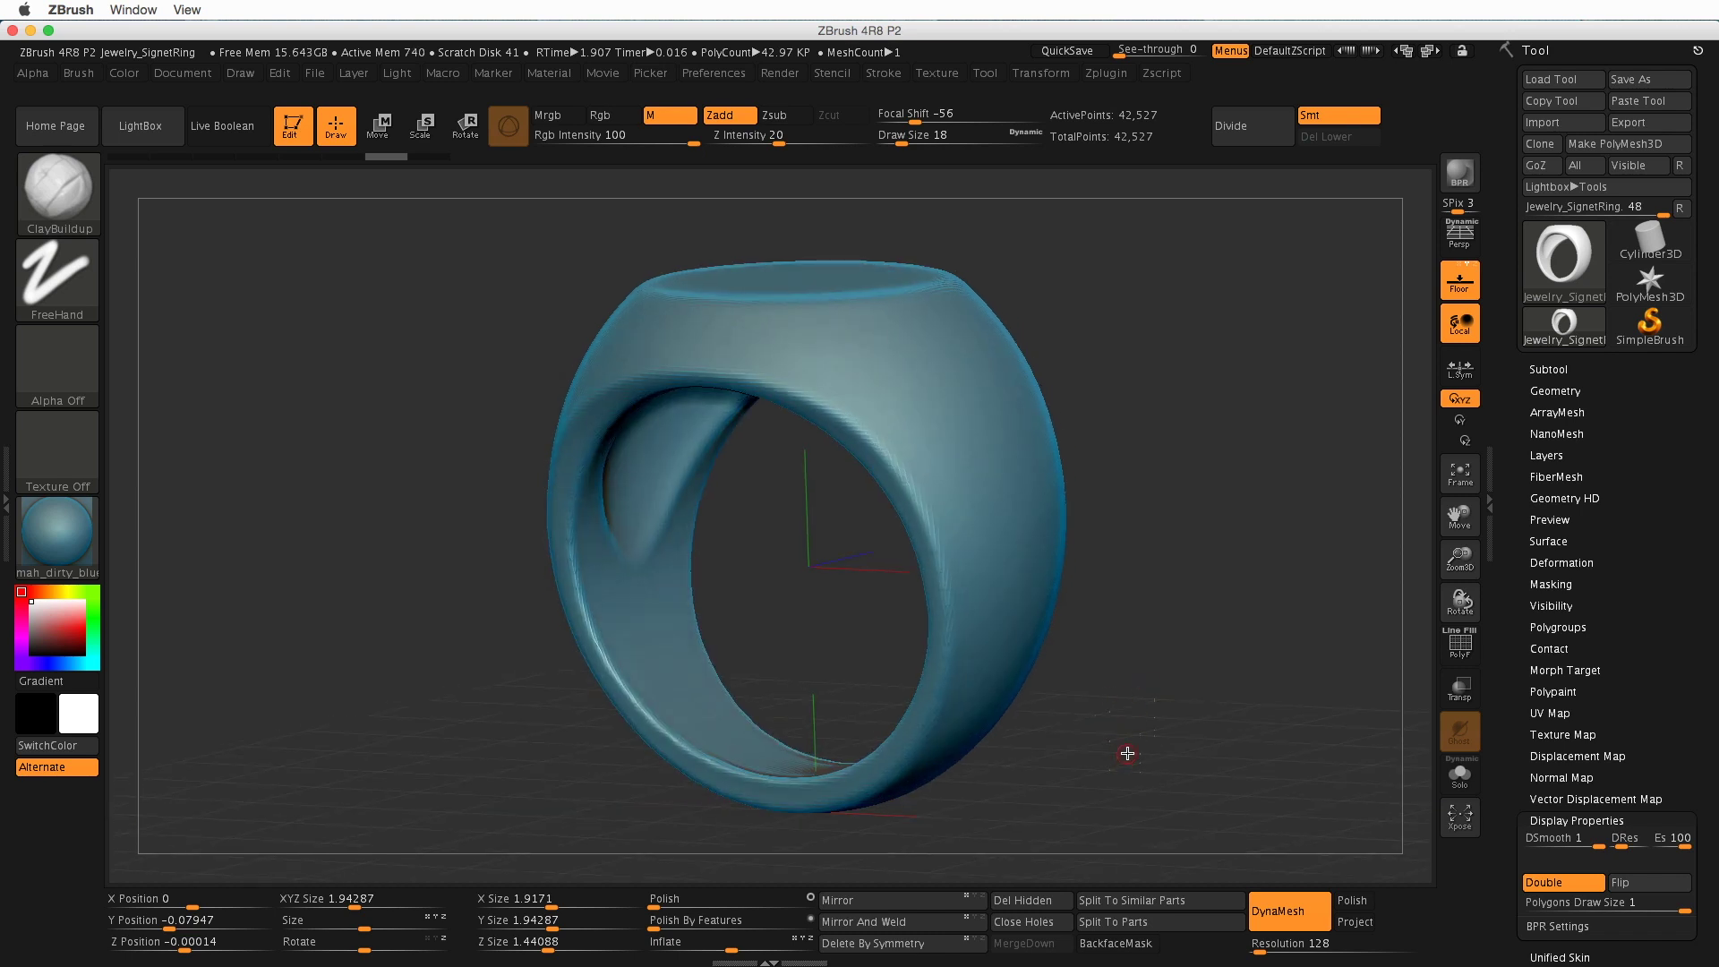
pyautogui.moveTo(1114, 774); pyautogui.dragTo(1159, 668)
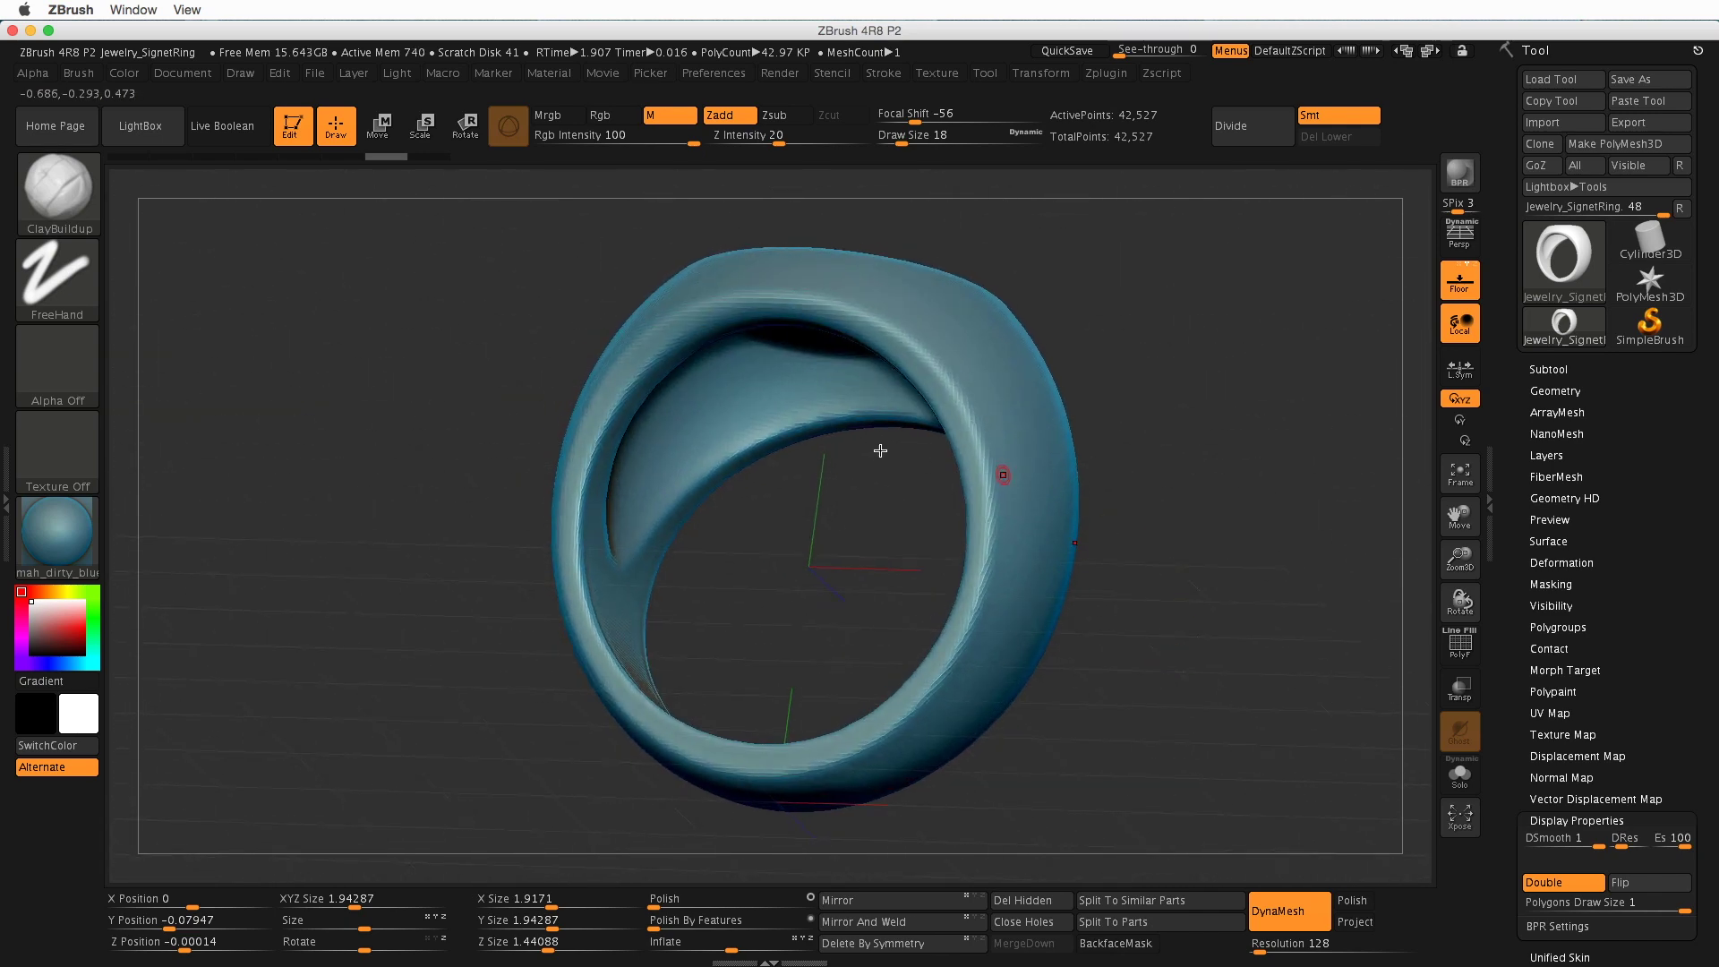
pyautogui.moveTo(1101, 475); pyautogui.dragTo(1185, 510)
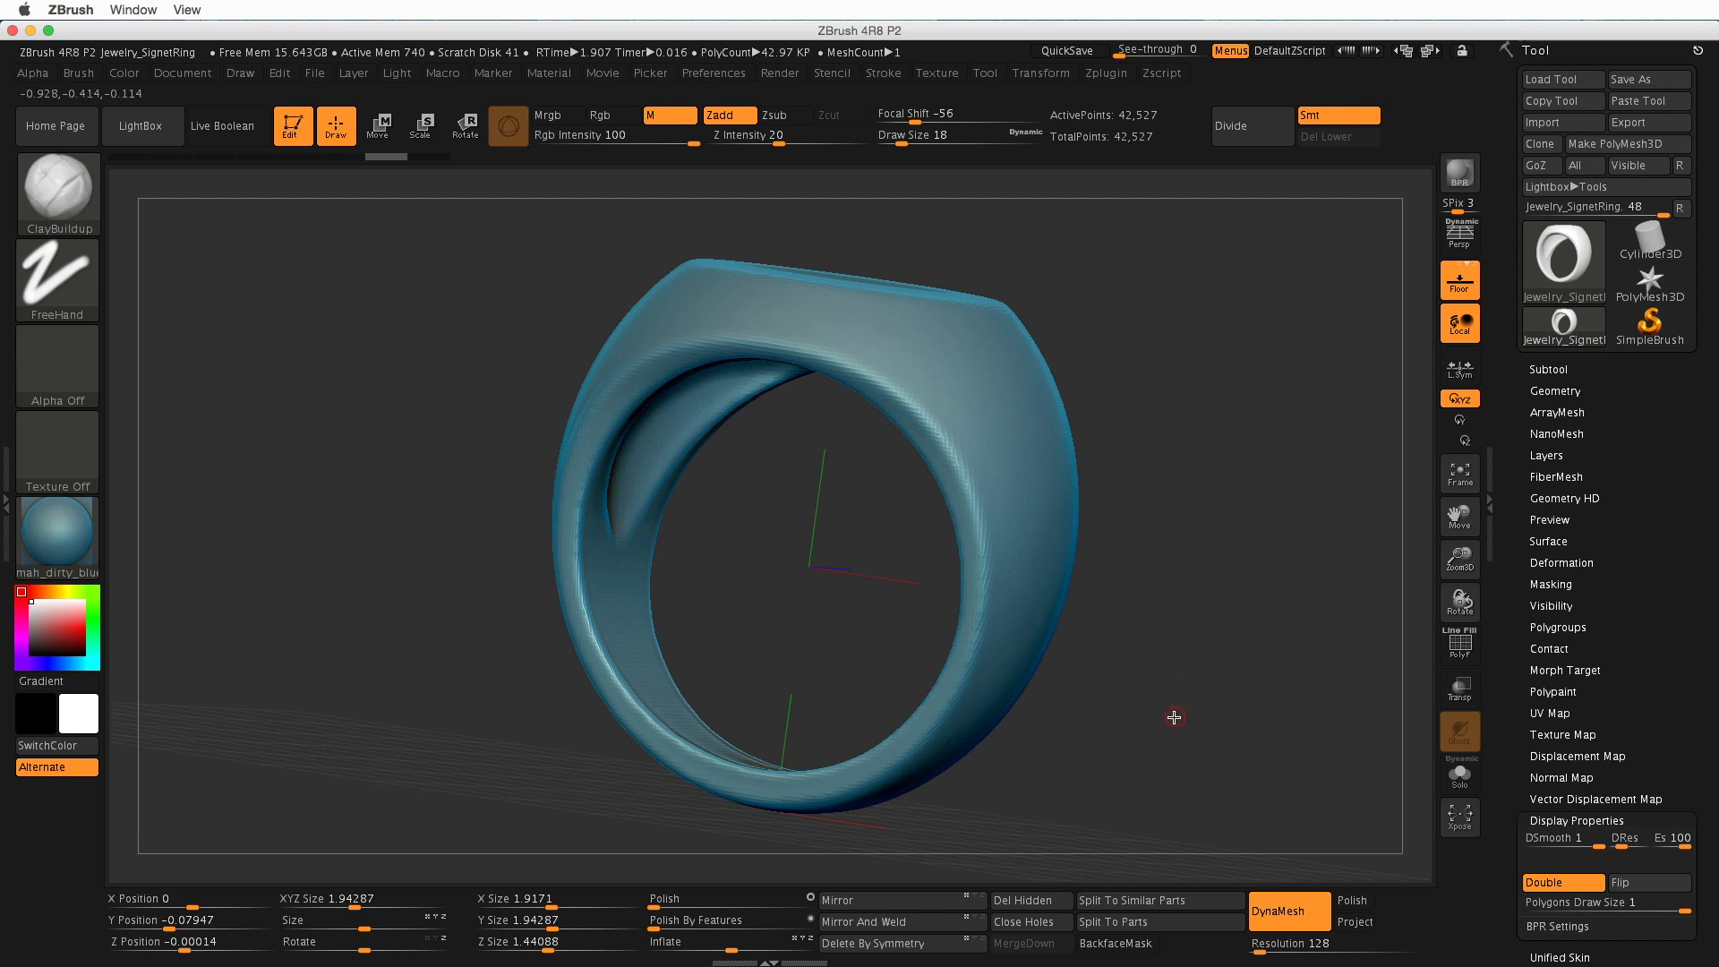
pyautogui.moveTo(1120, 757); pyautogui.dragTo(695, 564)
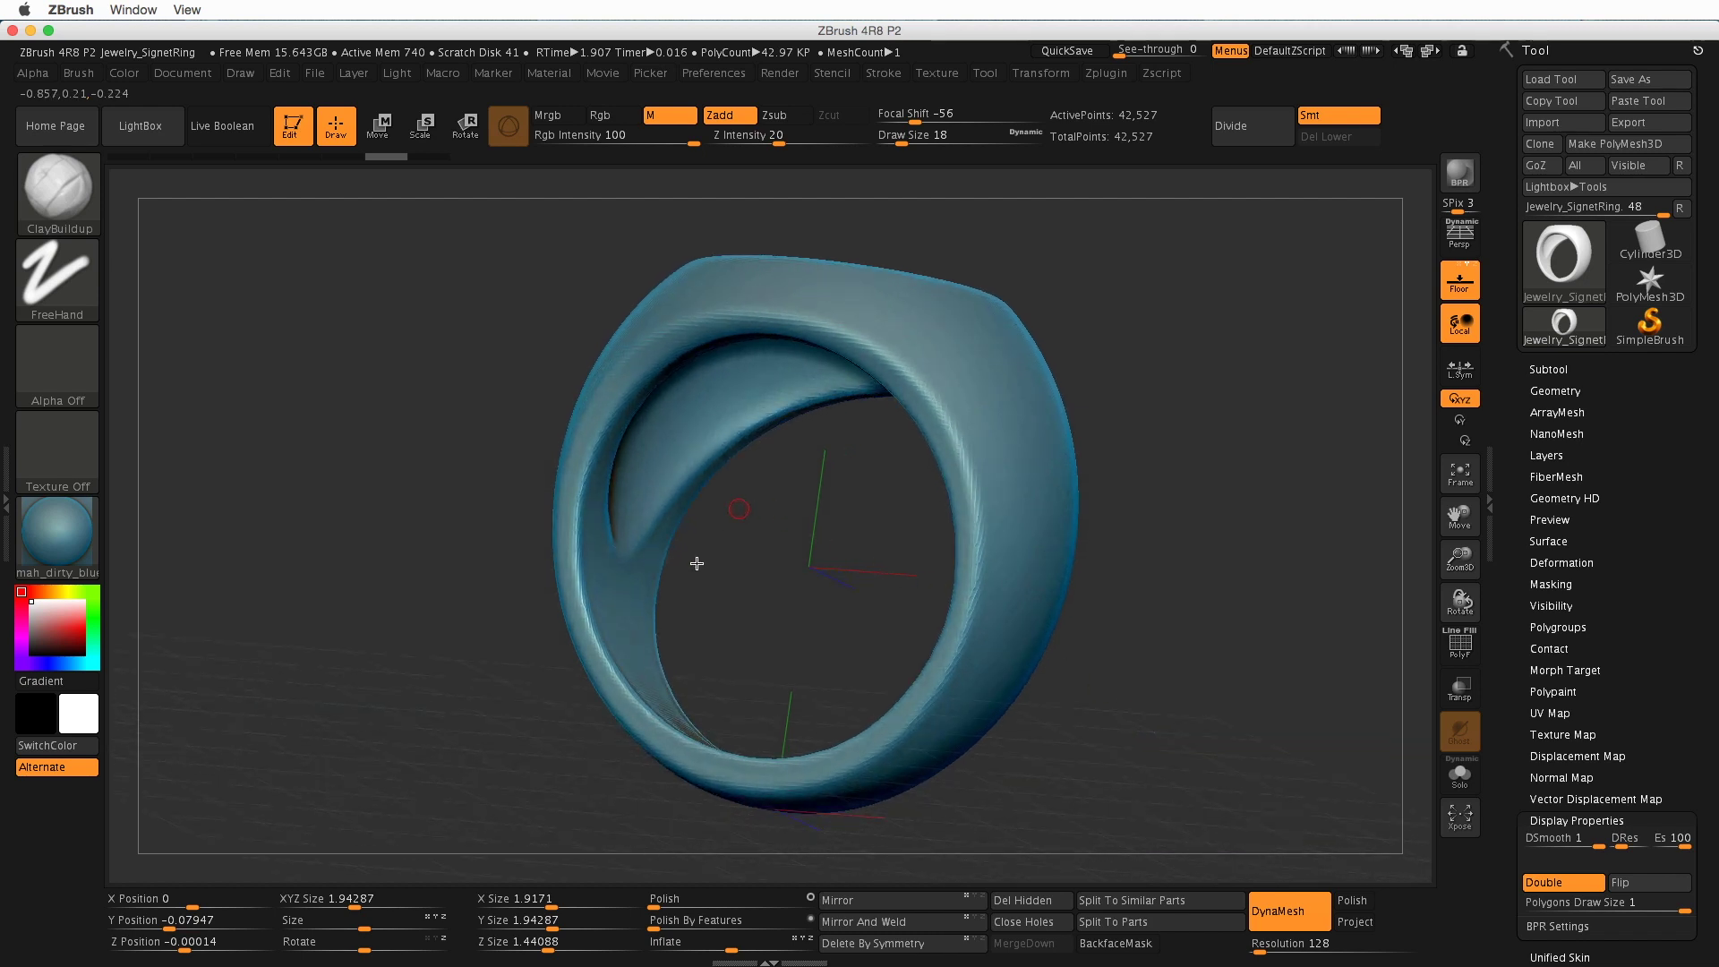
pyautogui.moveTo(1029, 556); pyautogui.dragTo(1216, 706)
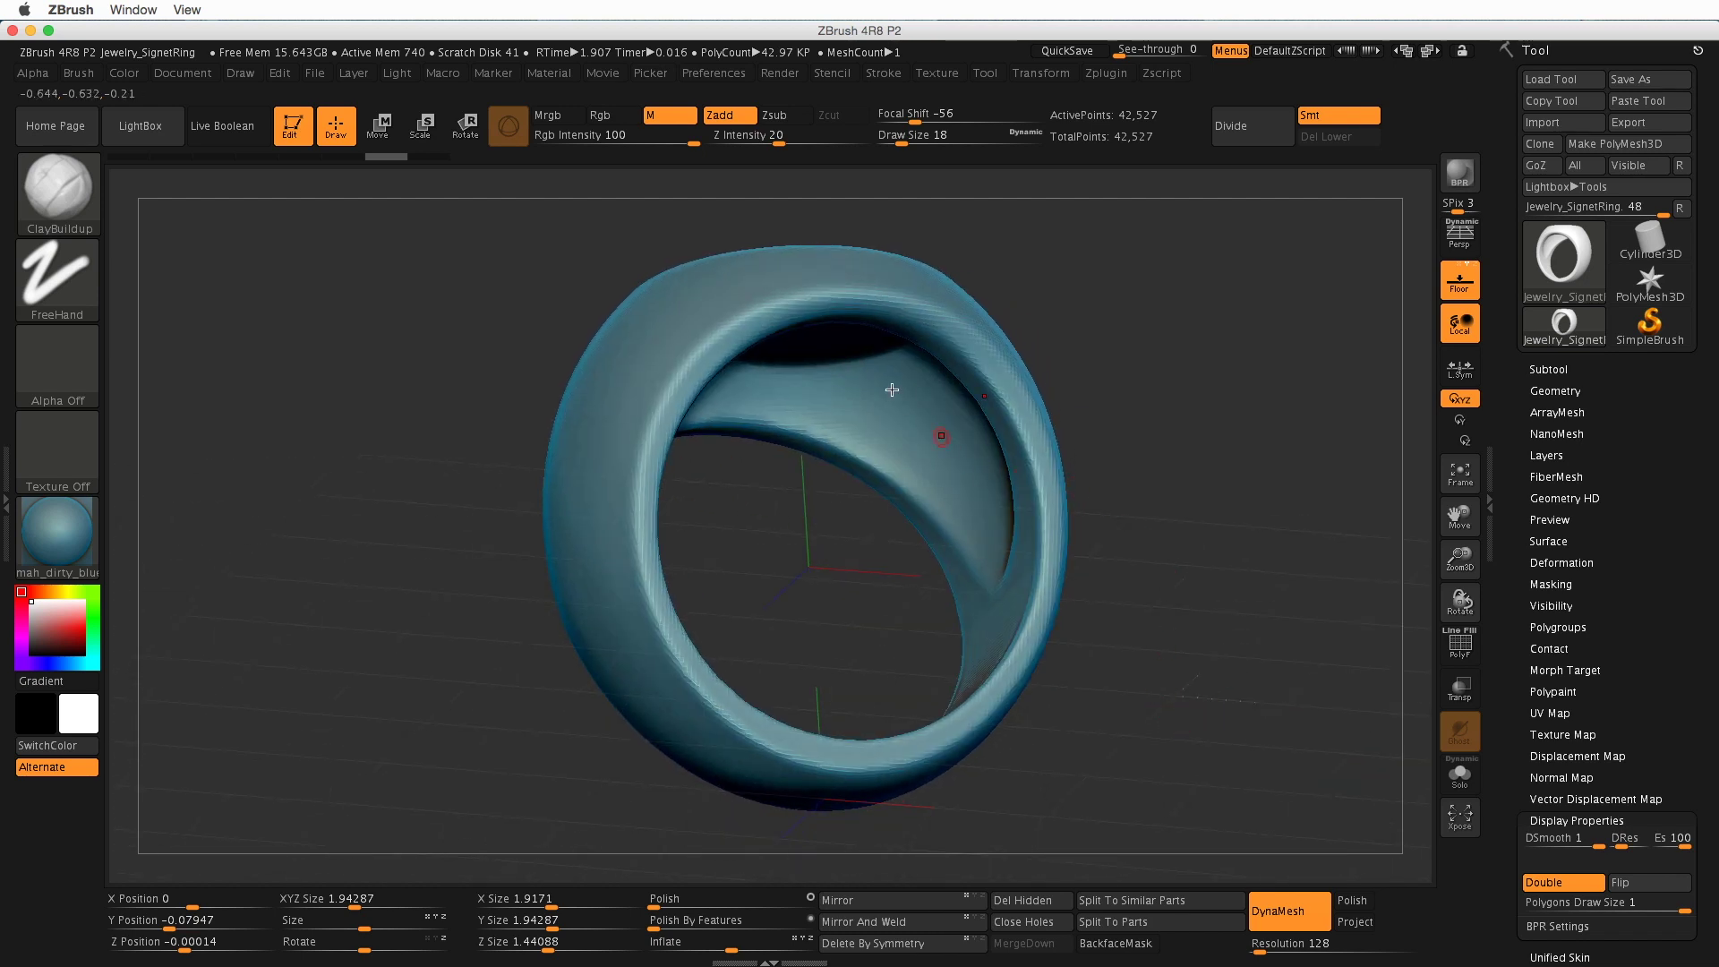
pyautogui.moveTo(1178, 625); pyautogui.dragTo(1209, 605)
pyautogui.moveTo(1199, 665); pyautogui.dragTo(1161, 562)
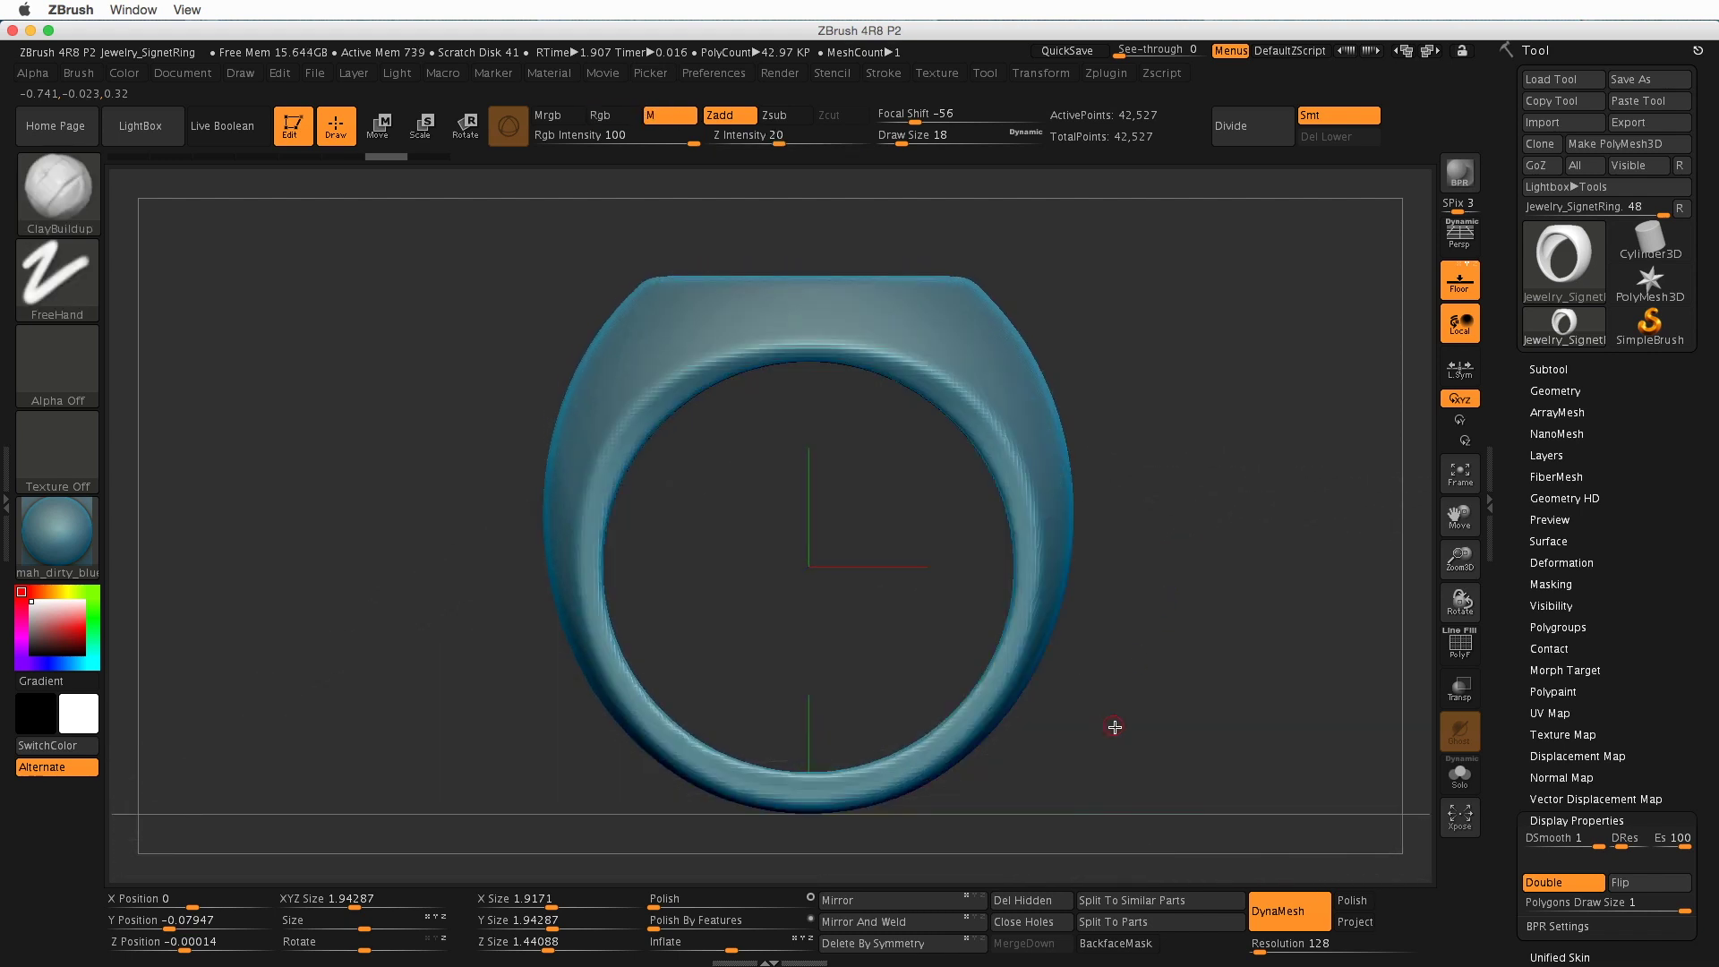
pyautogui.moveTo(1114, 727); pyautogui.dragTo(909, 451)
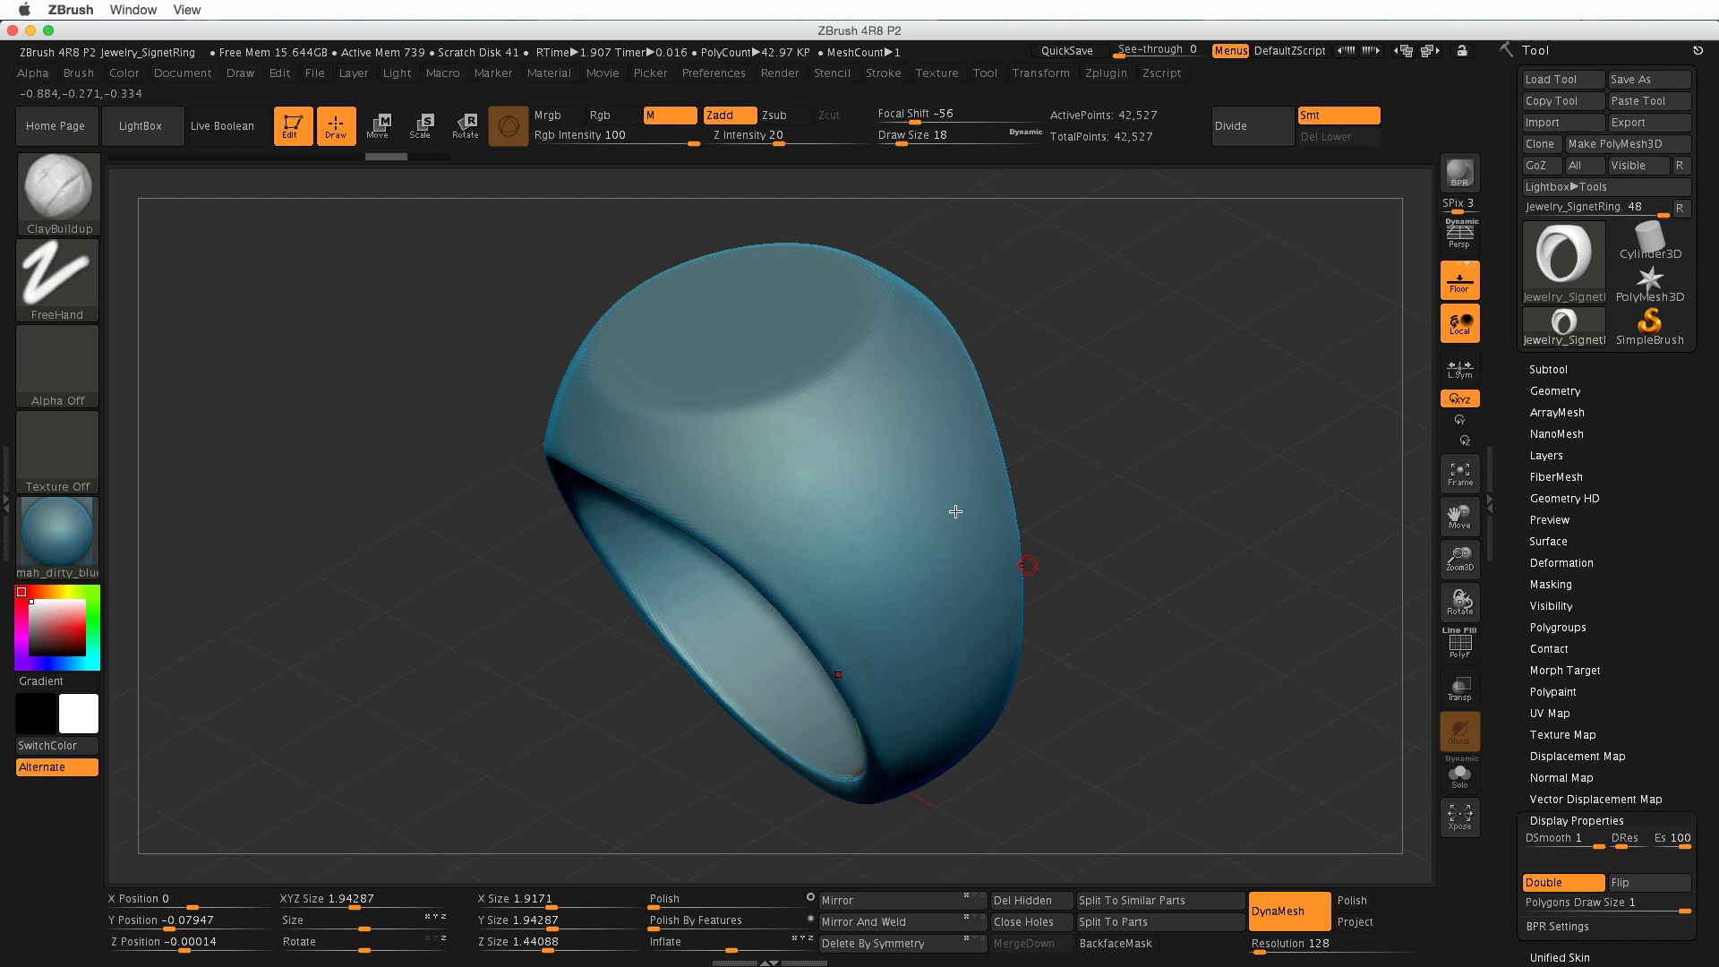
pyautogui.moveTo(1163, 687); pyautogui.dragTo(1190, 641)
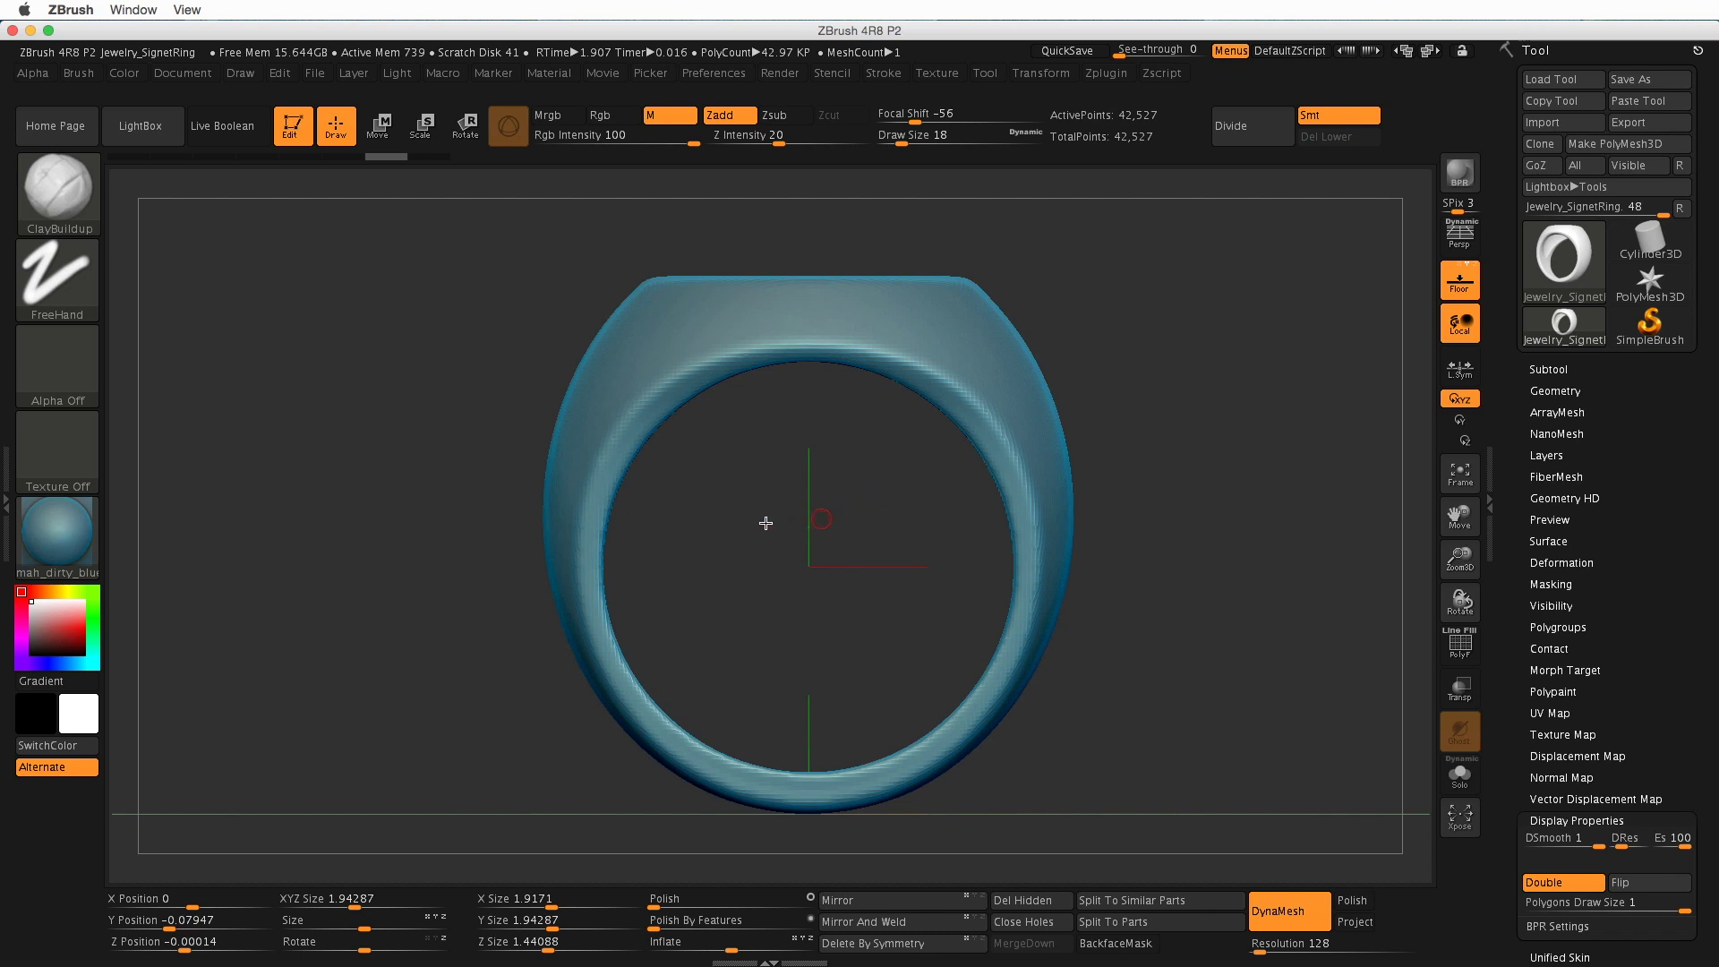
pyautogui.moveTo(1209, 540); pyautogui.dragTo(1136, 625)
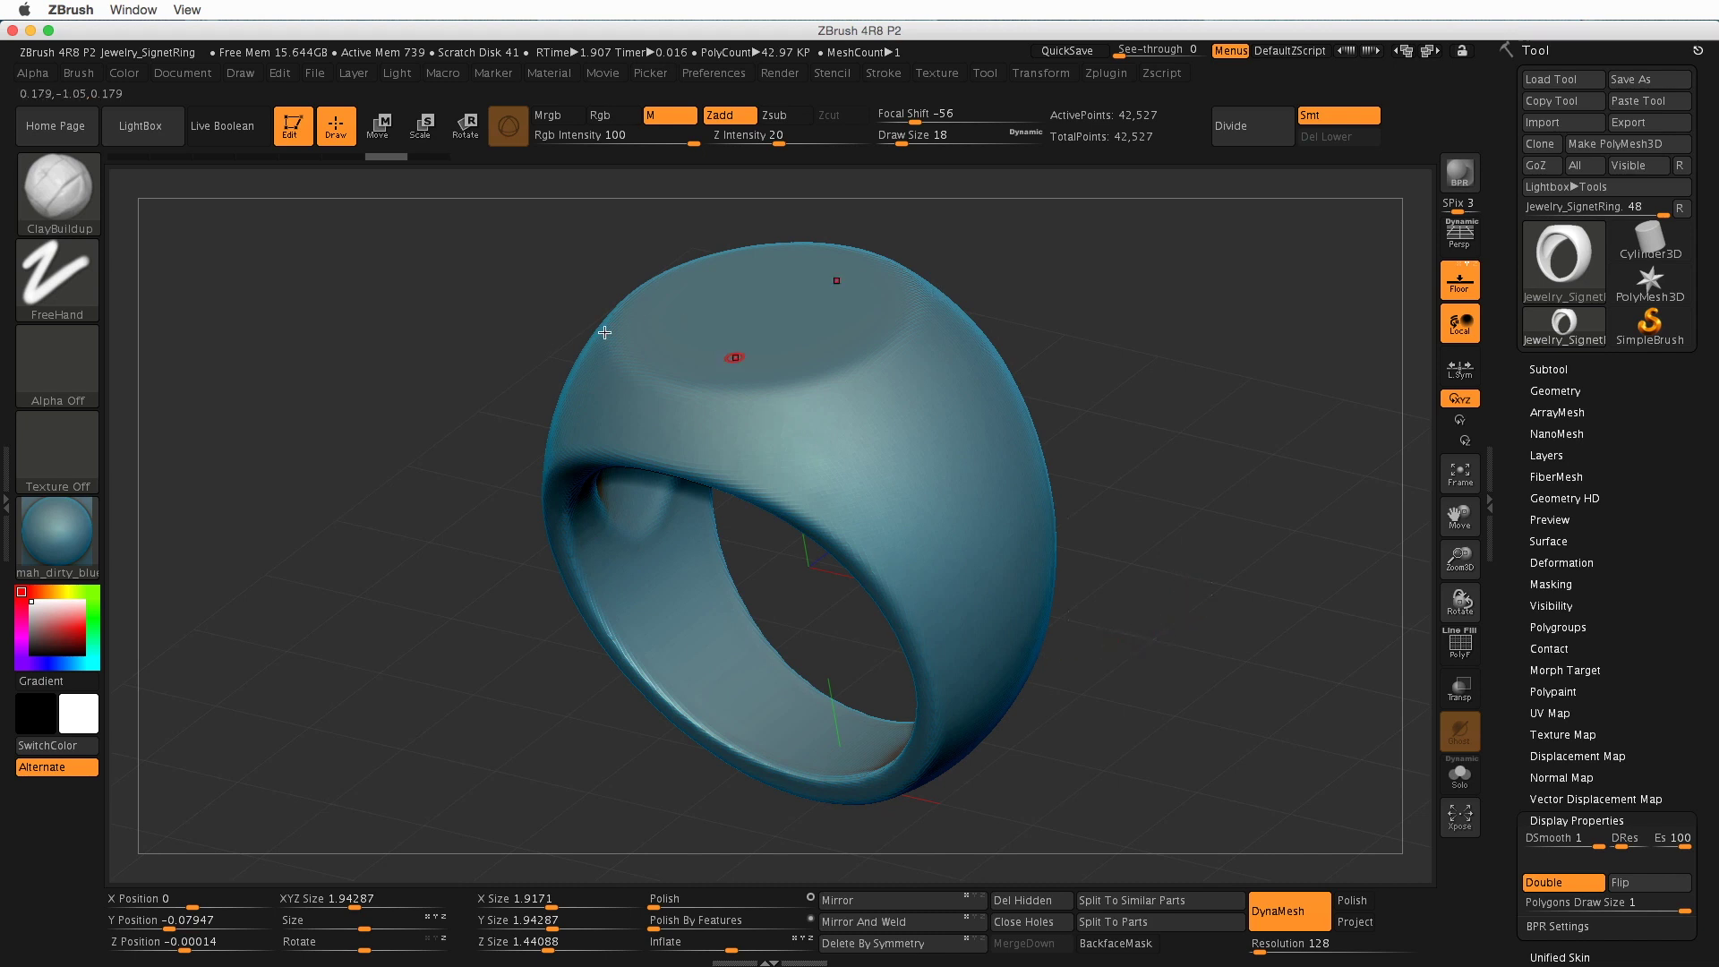
# - Open the Jewelry_SignetRing.ZPR project from the Jewelry folder of the LightBox projects, without saving changes to the current project
pyautogui.click(157, 134)
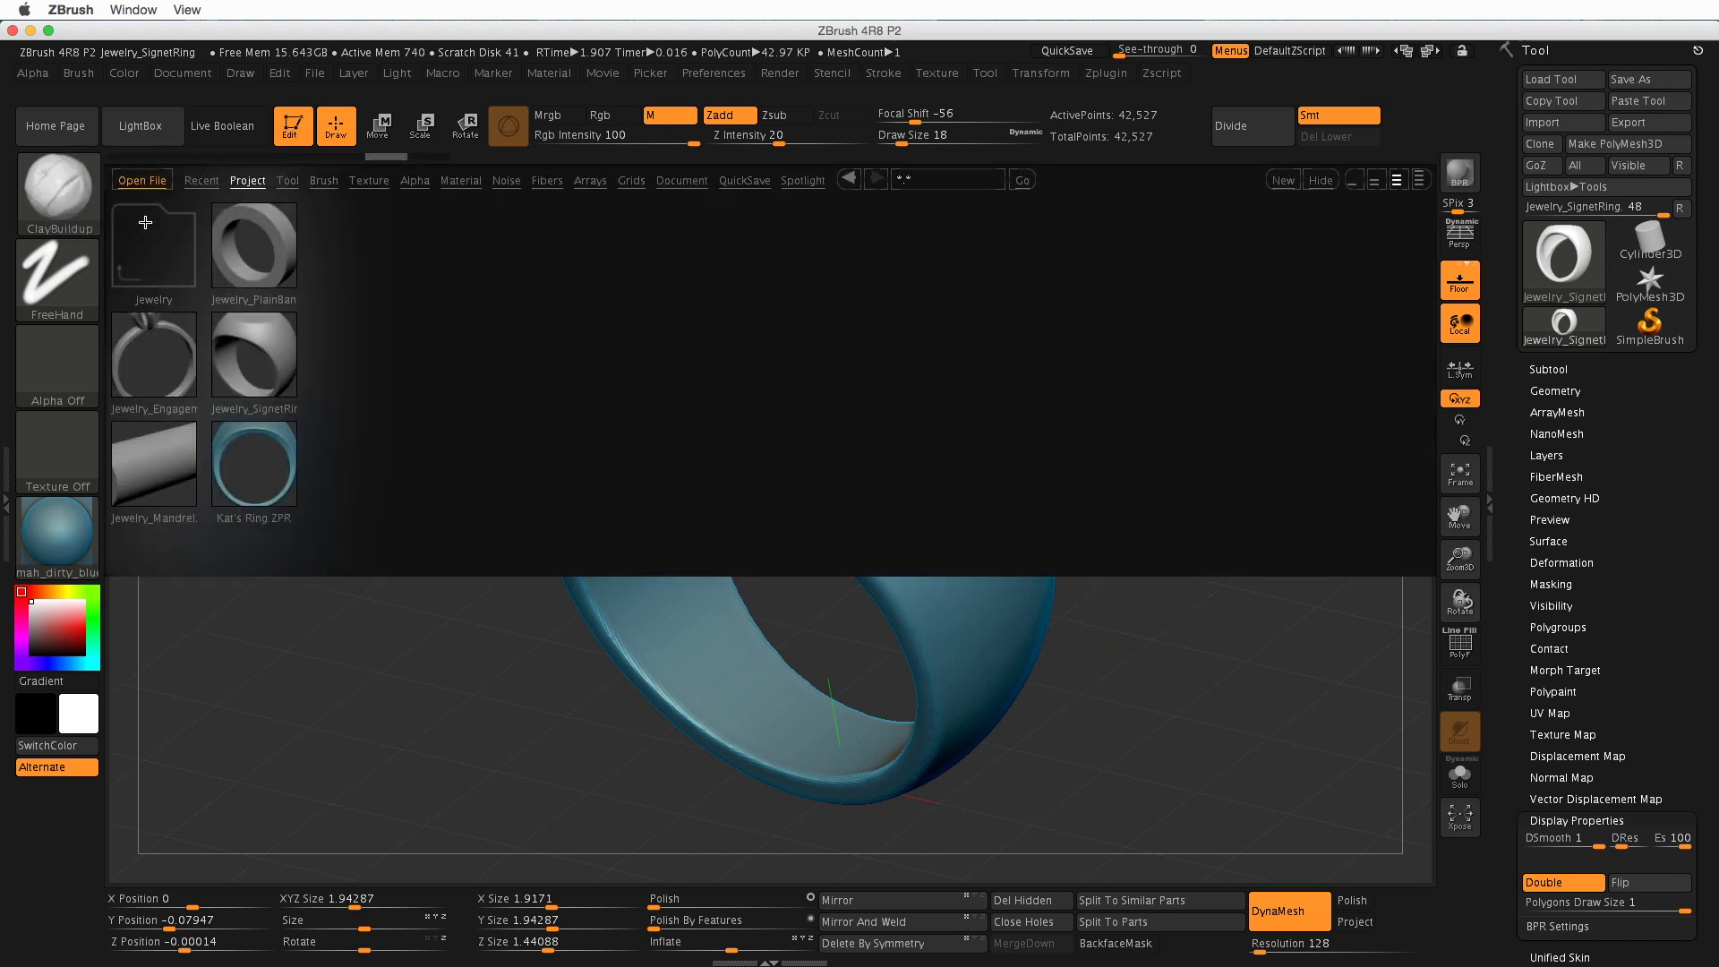
pyautogui.click(248, 181)
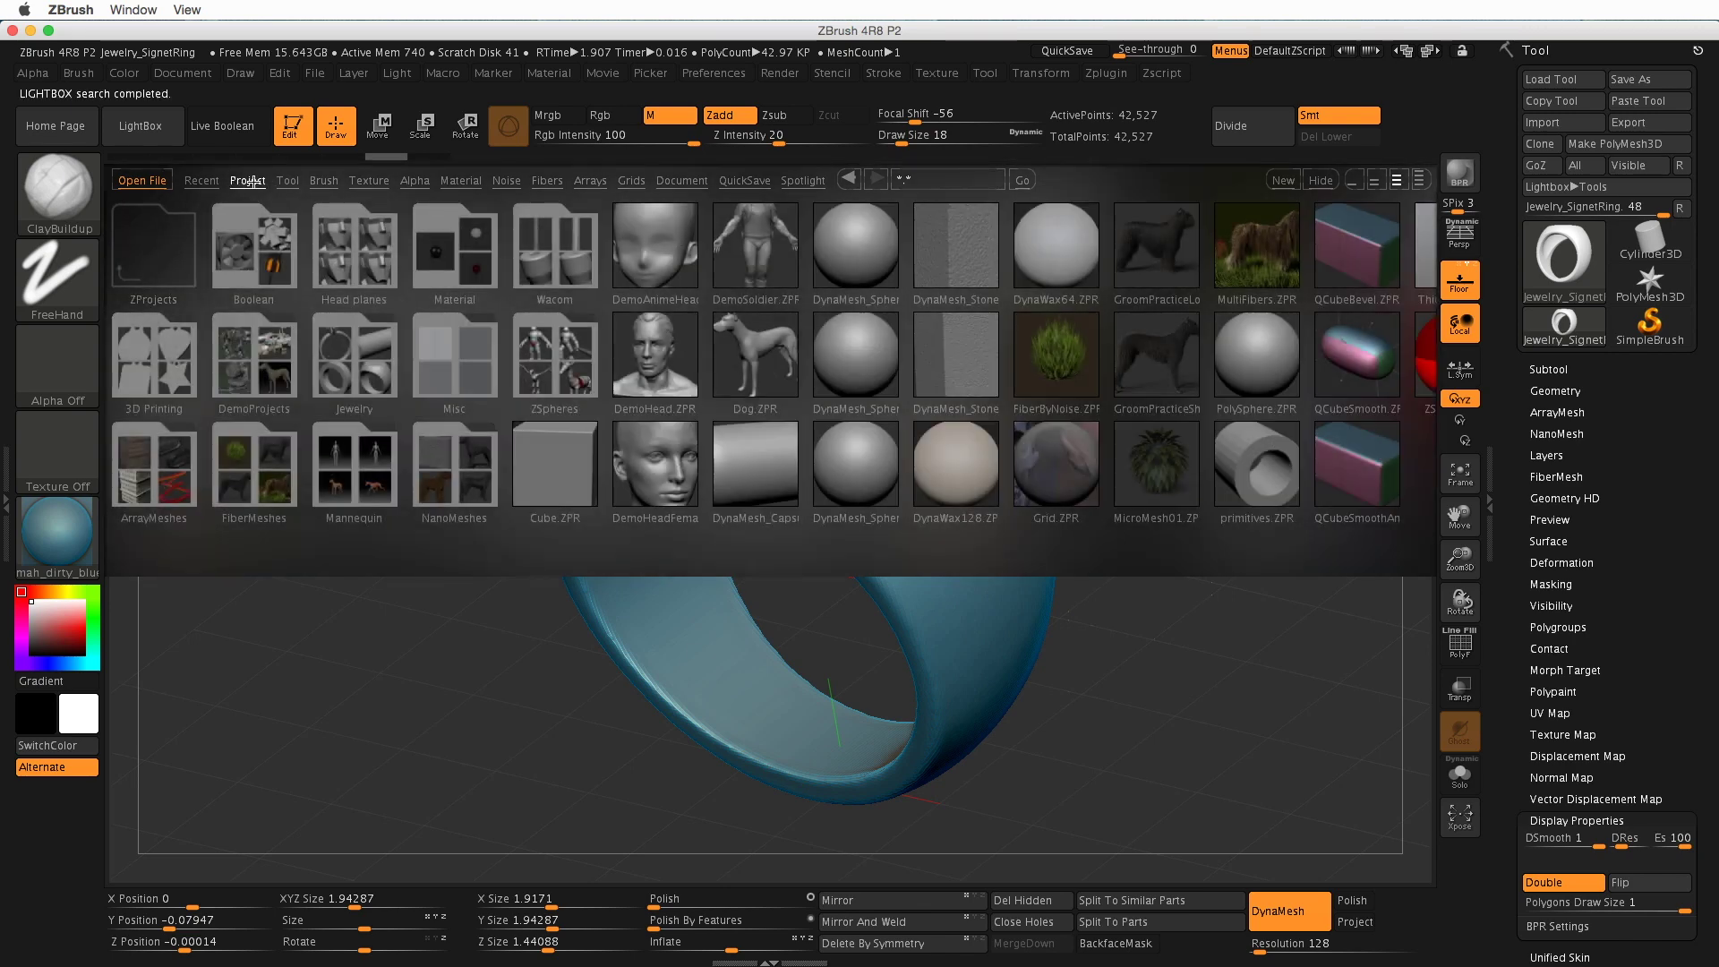
pyautogui.doubleClick(364, 373)
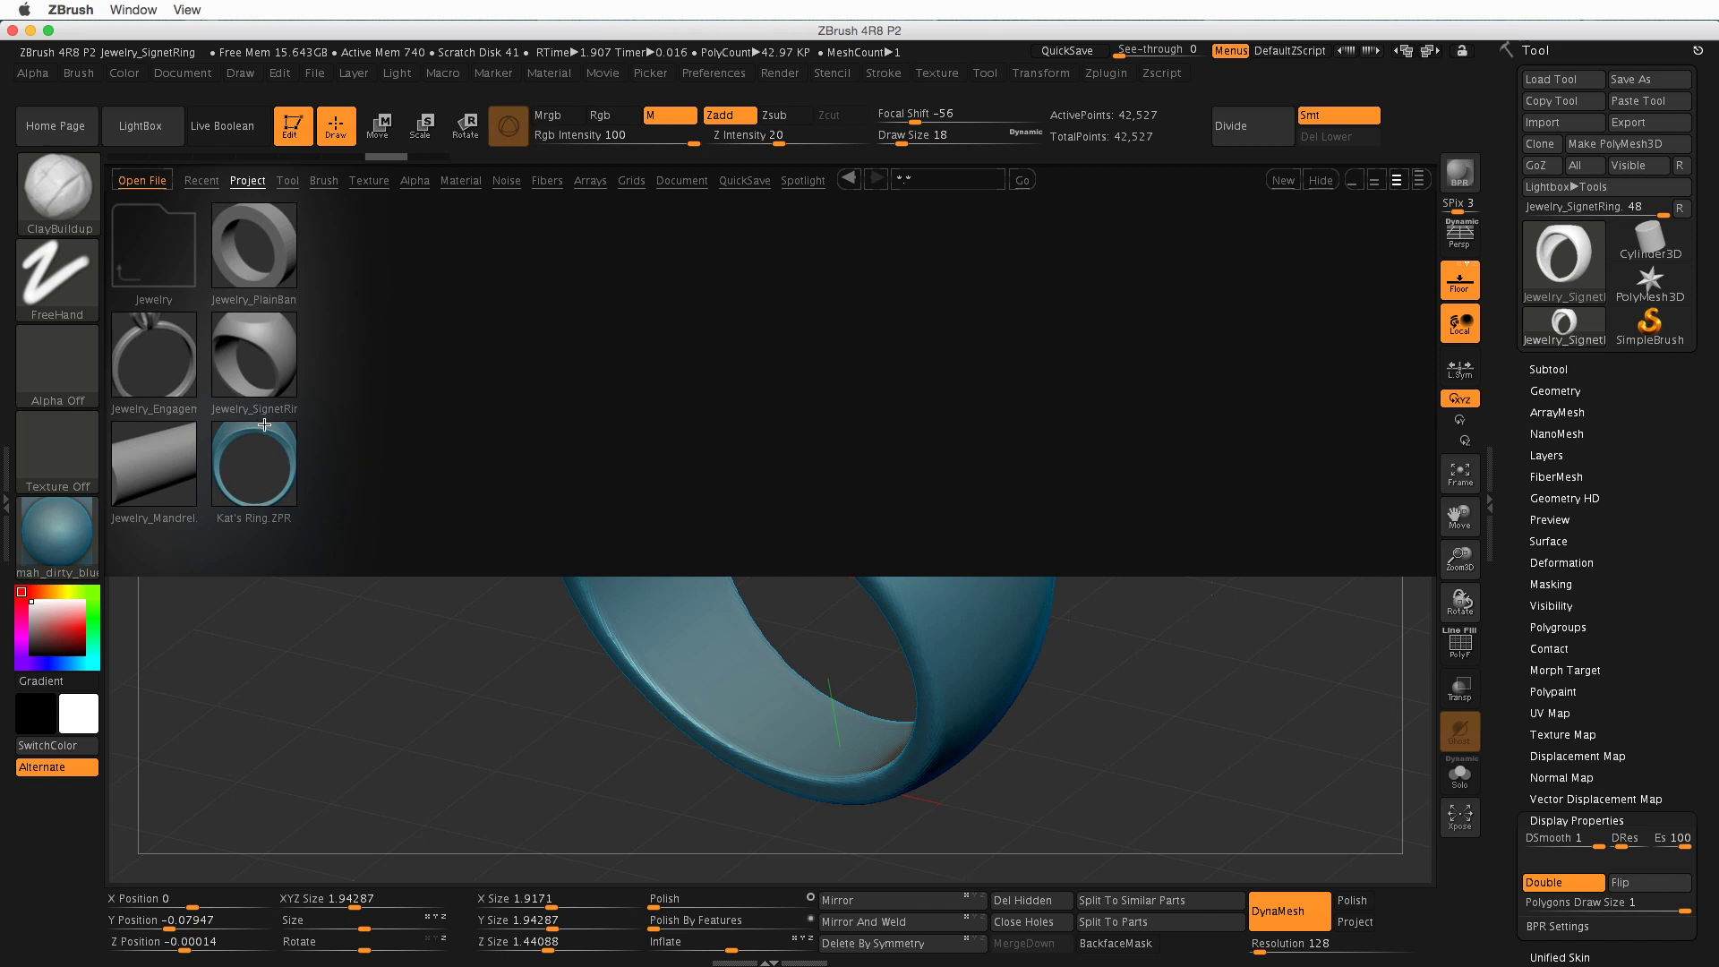
pyautogui.doubleClick(261, 365)
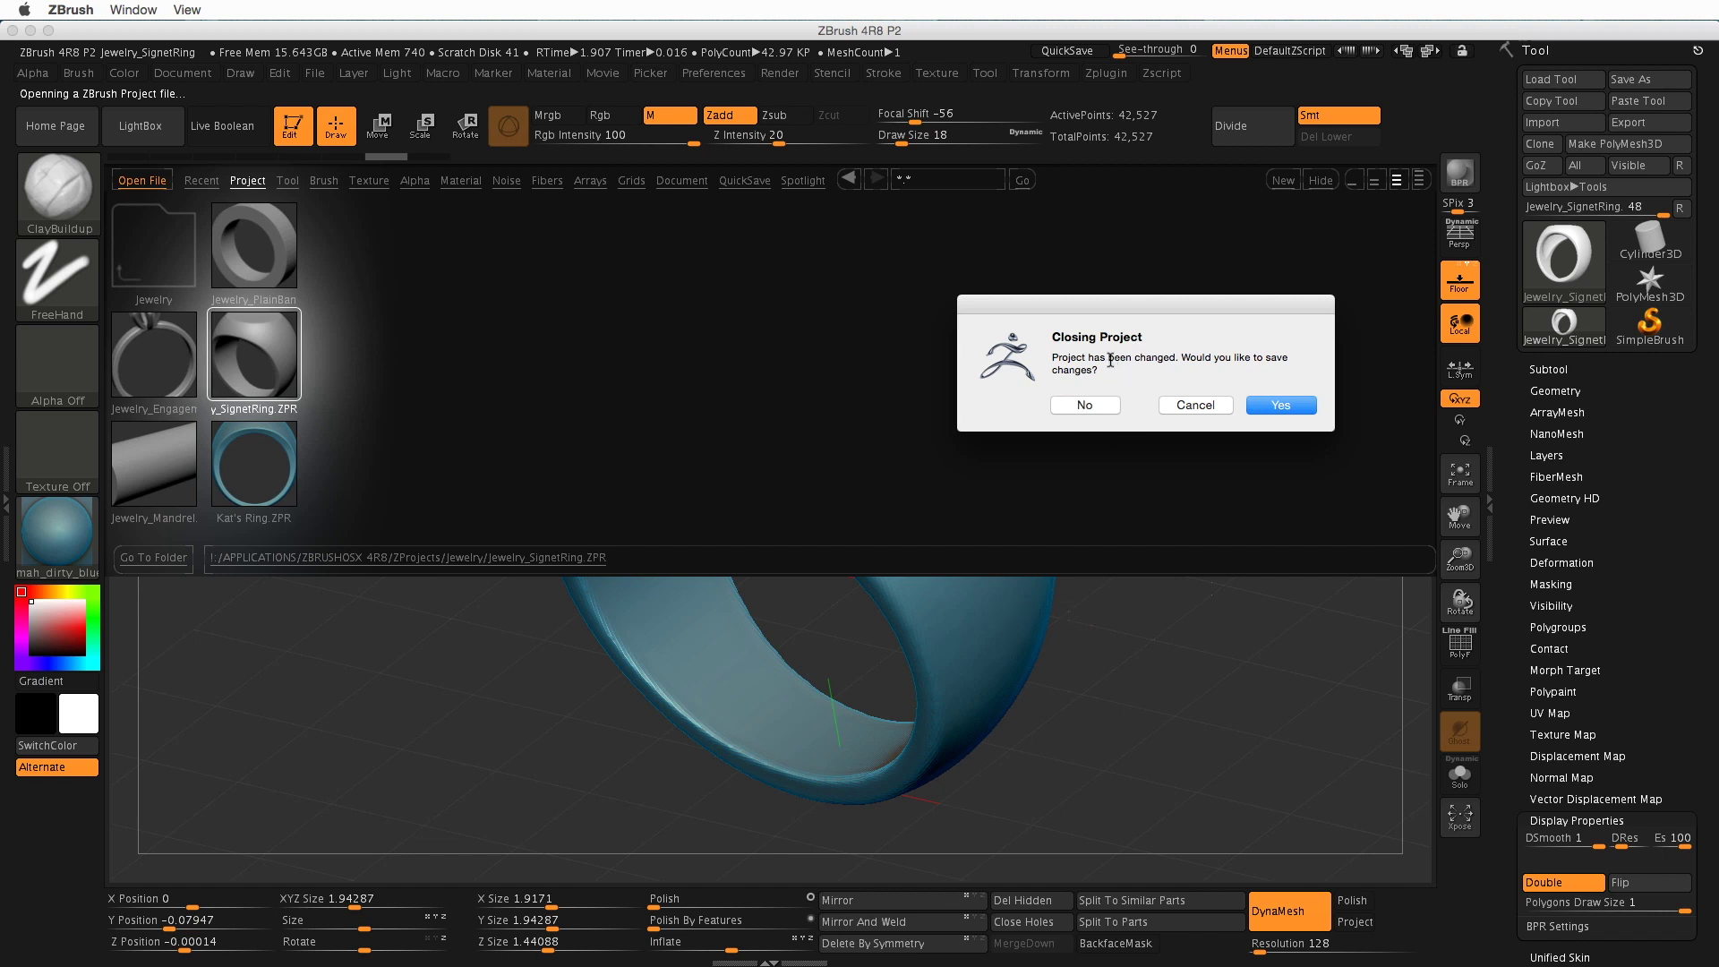
pyautogui.click(1084, 404)
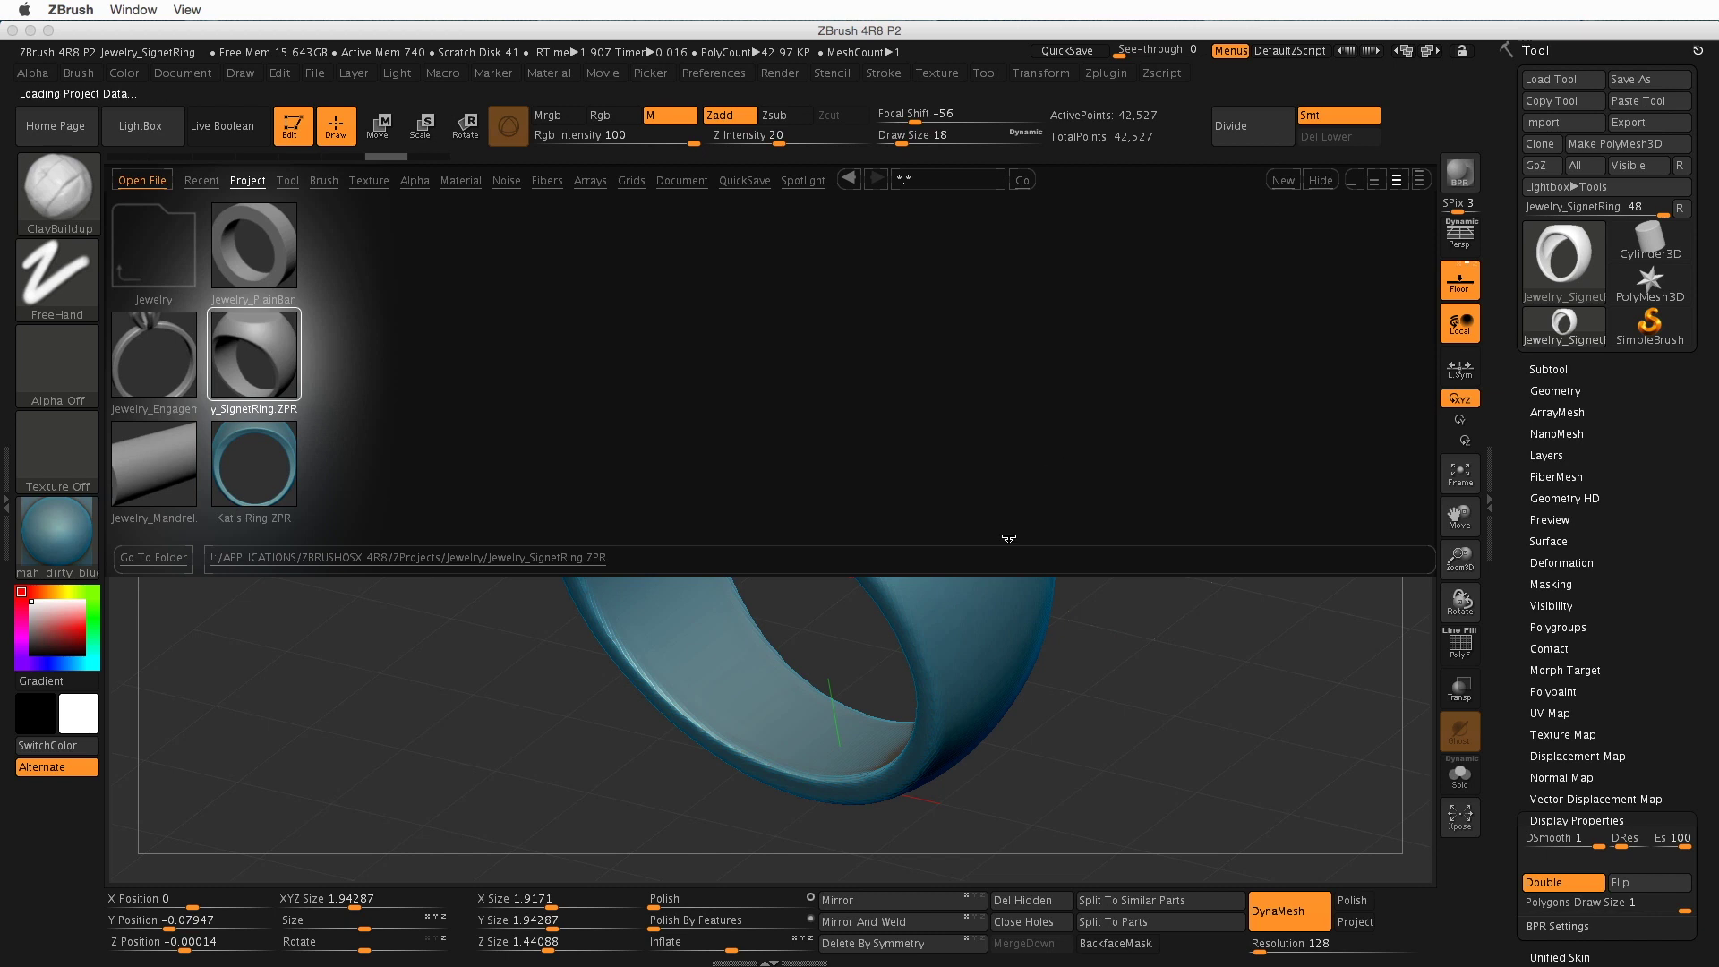
pyautogui.moveTo(1052, 539)
pyautogui.mouseDown()
pyautogui.moveTo(956, 548)
pyautogui.moveTo(1108, 433)
pyautogui.moveTo(1094, 542)
pyautogui.moveTo(1110, 644)
pyautogui.mouseUp()
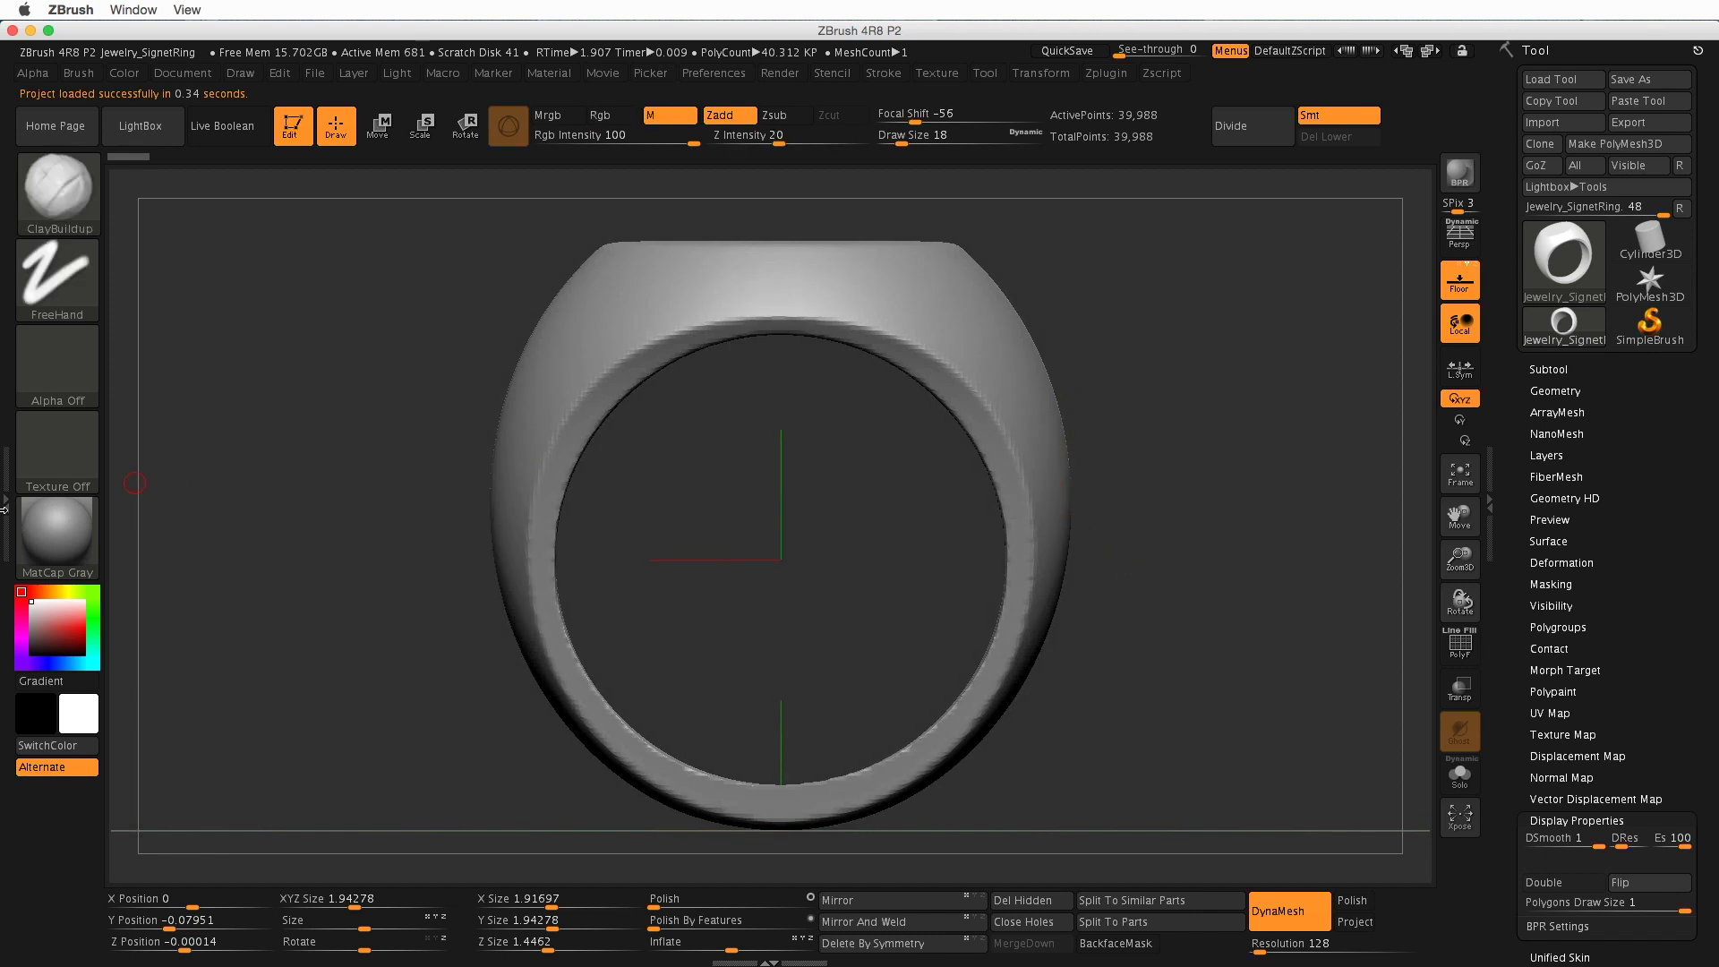
# - Try BasicMaterial on the ring, but settle on the blue mah_dirty_blue MatCap as its material
pyautogui.click(68, 559)
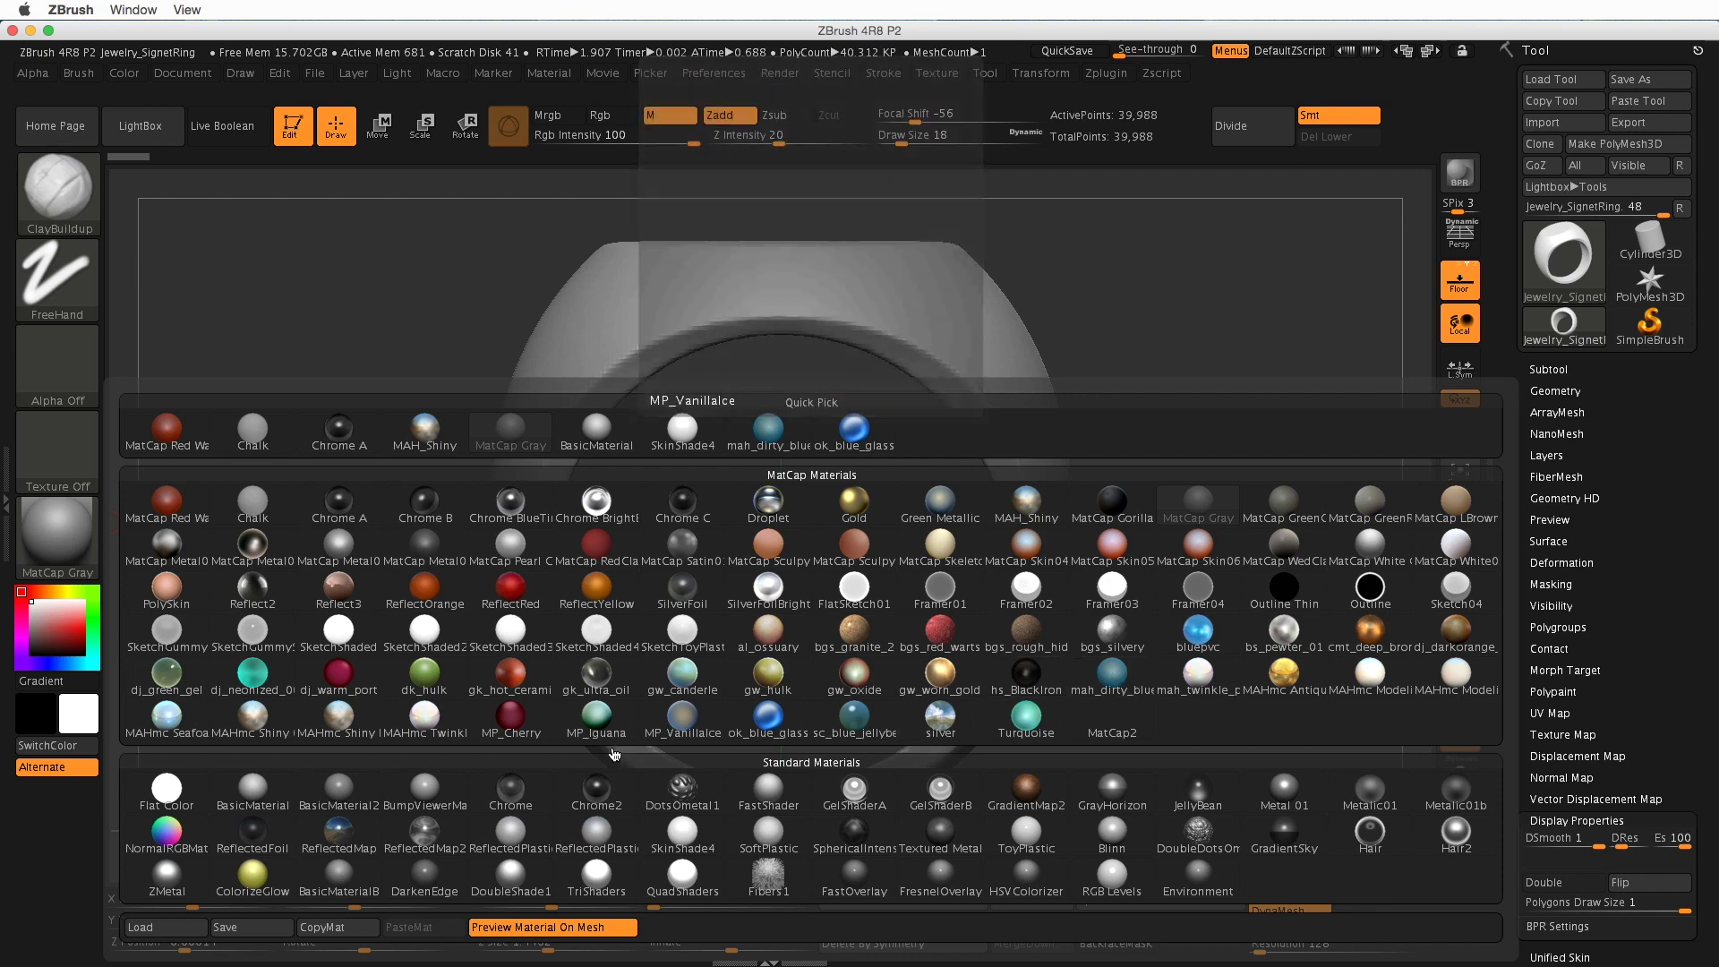
pyautogui.click(261, 800)
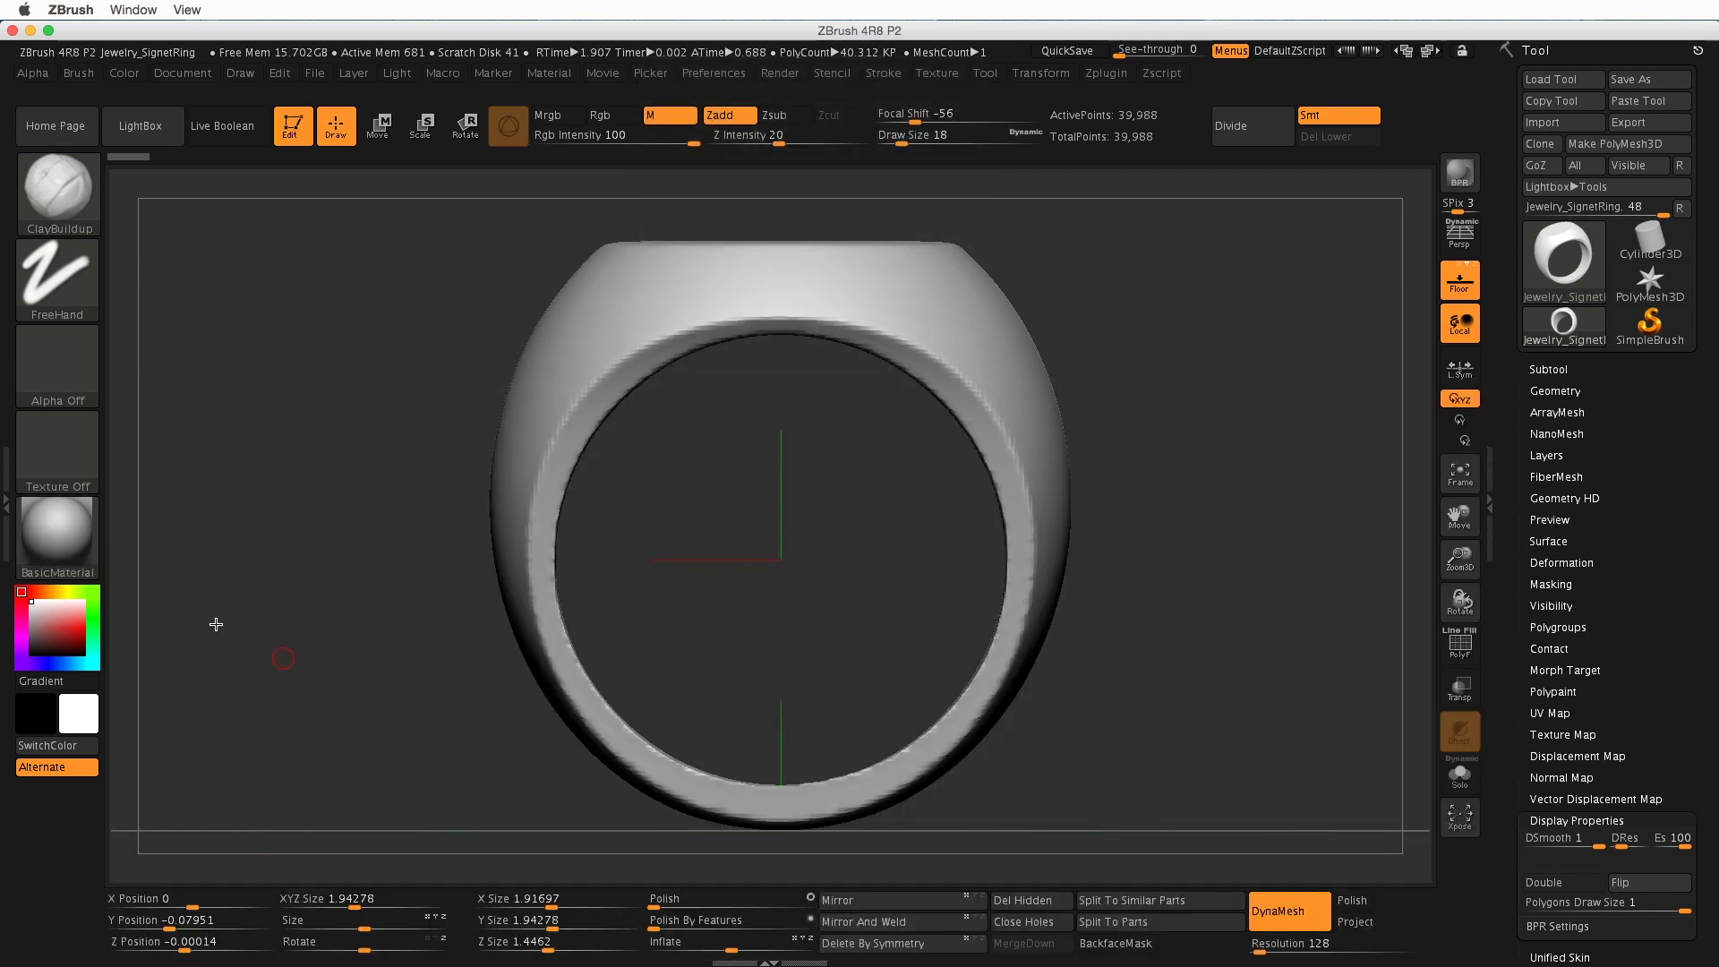
pyautogui.click(59, 536)
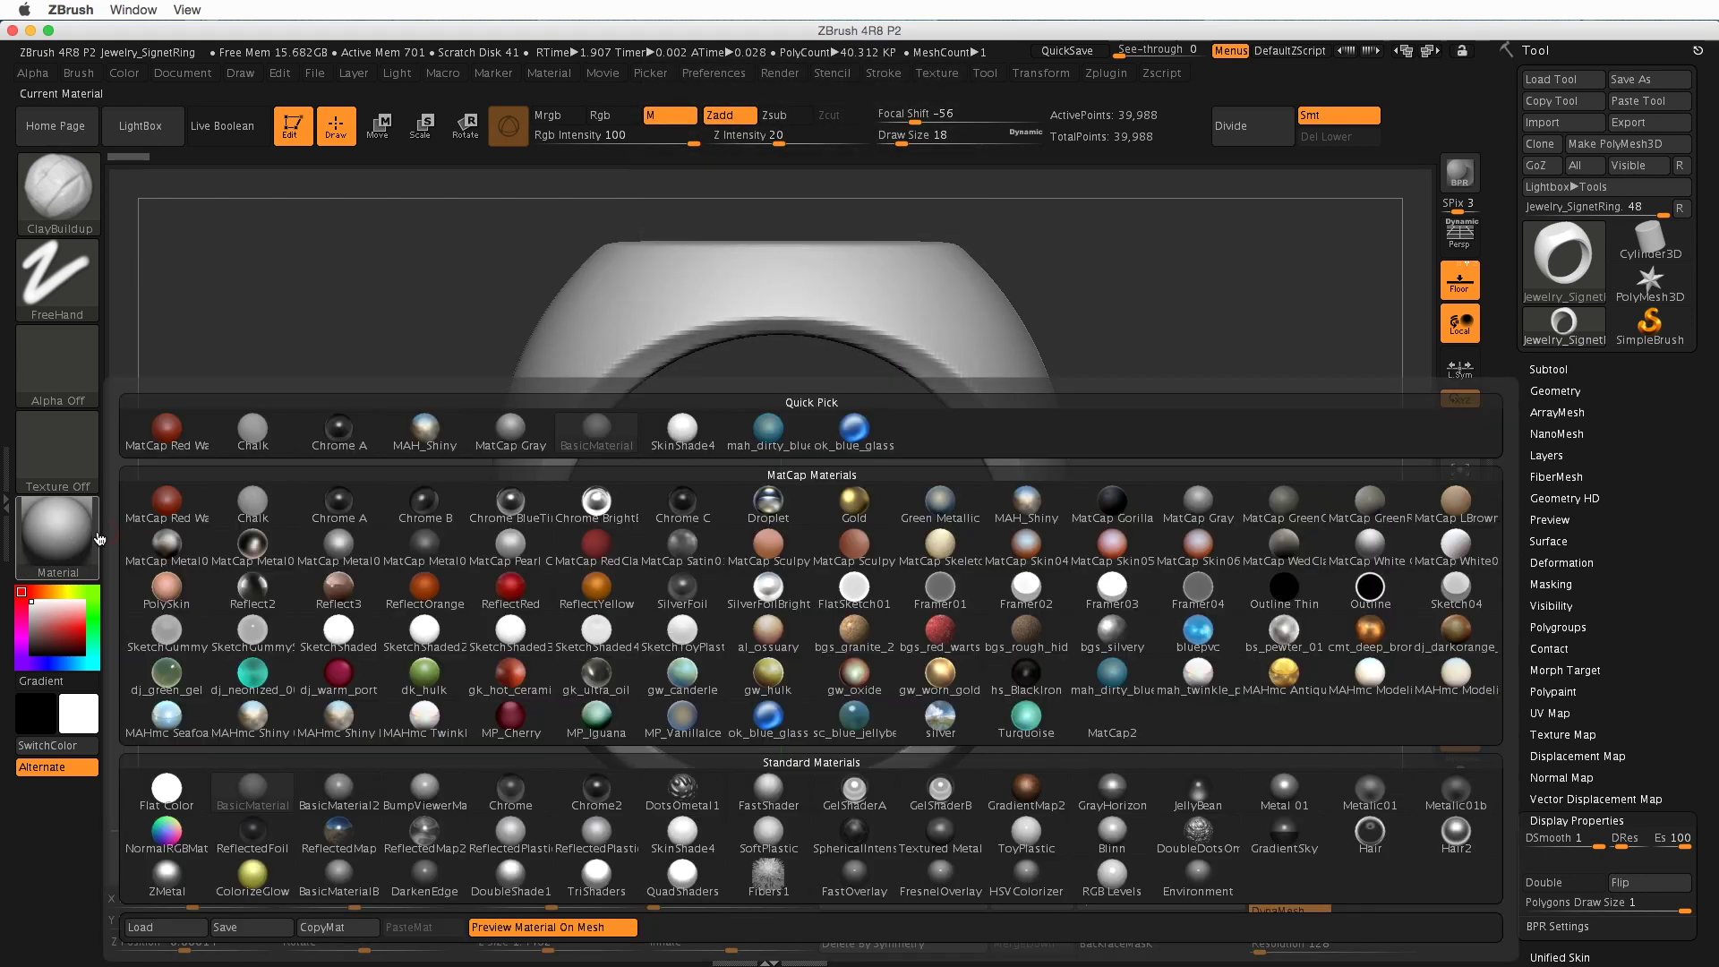
pyautogui.click(1111, 678)
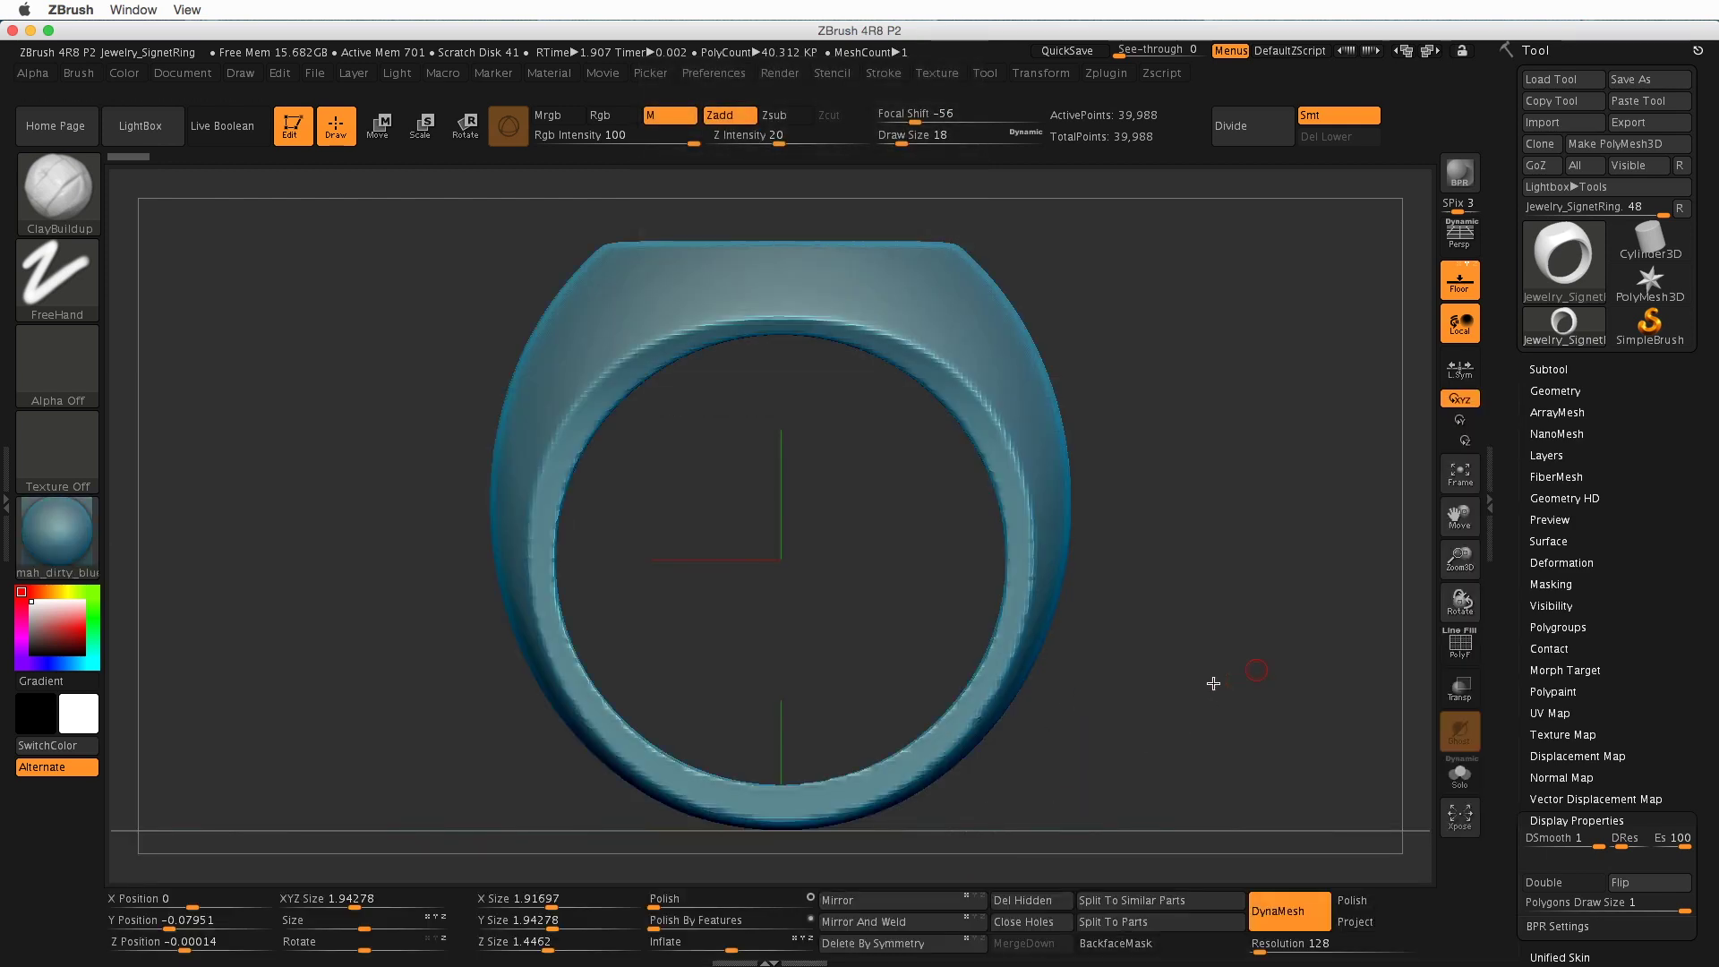
# - Examine the ring's inner rim up close, showing the polyframe to inspect the mesh density and hiding it again
pyautogui.moveTo(1212, 683)
pyautogui.mouseDown()
pyautogui.moveTo(1147, 695)
pyautogui.moveTo(1186, 752)
pyautogui.moveTo(1227, 695)
pyautogui.mouseUp()
pyautogui.keyDown('alt'); pyautogui.moveTo(1193, 572); pyautogui.dragTo(1227, 583); pyautogui.keyUp('alt')
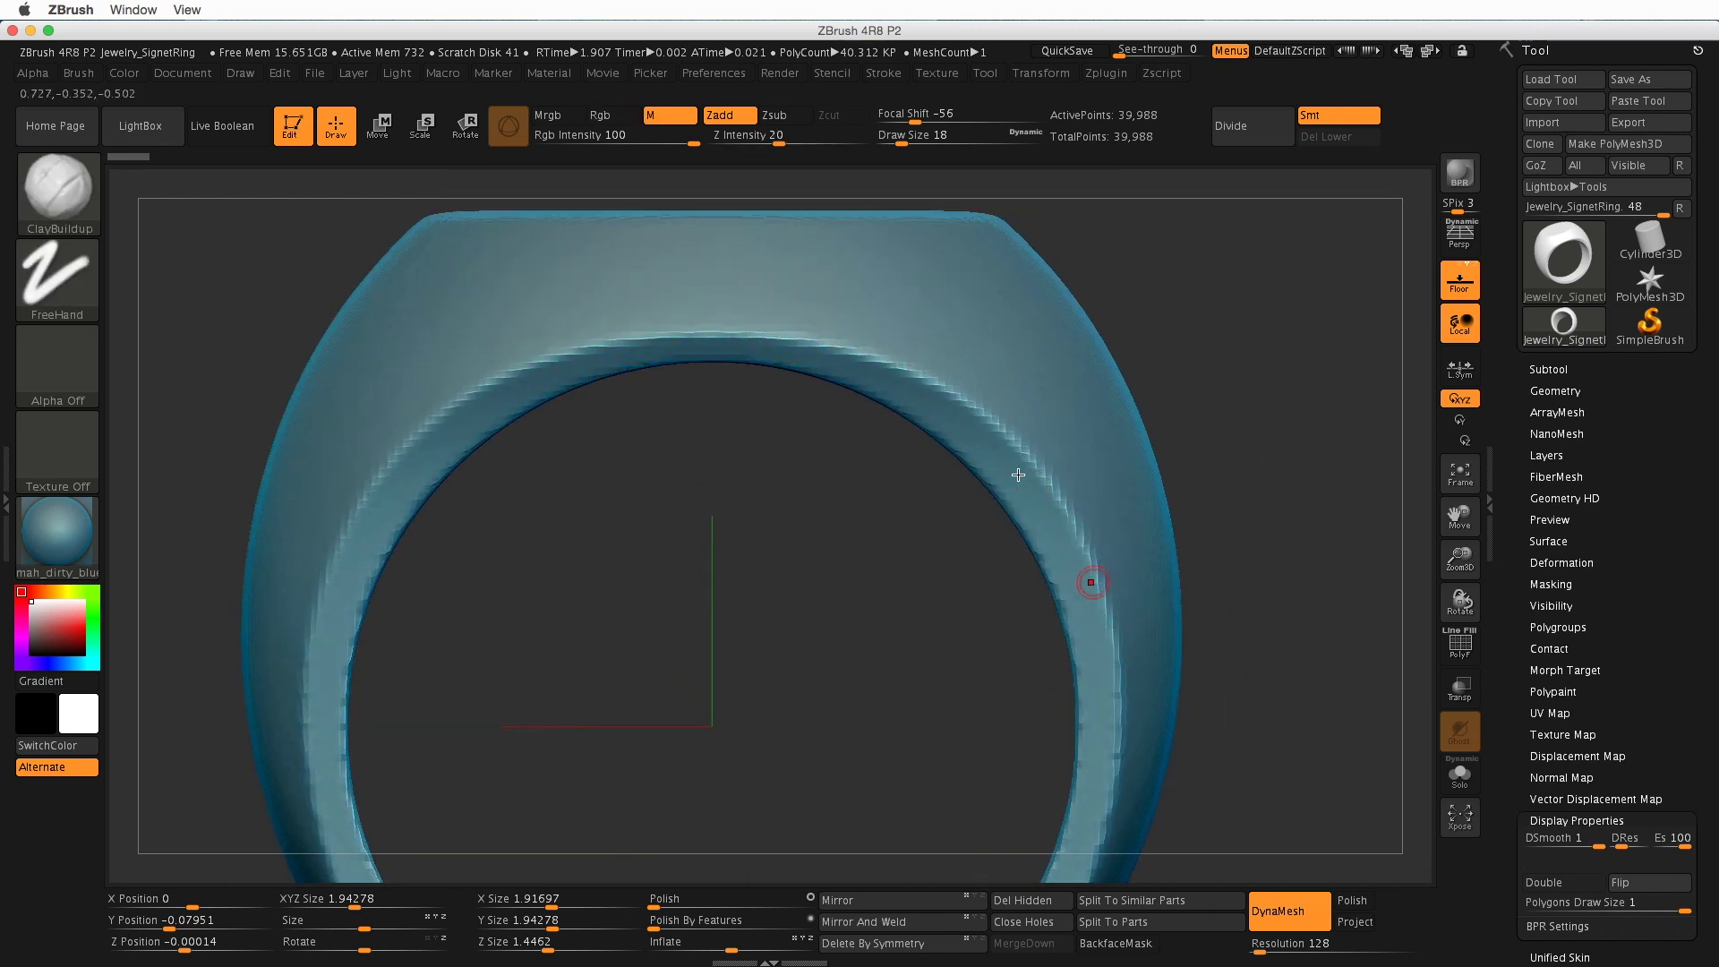
pyautogui.moveTo(1187, 647)
pyautogui.mouseDown()
pyautogui.moveTo(1254, 506)
pyautogui.moveTo(1216, 522)
pyautogui.mouseUp()
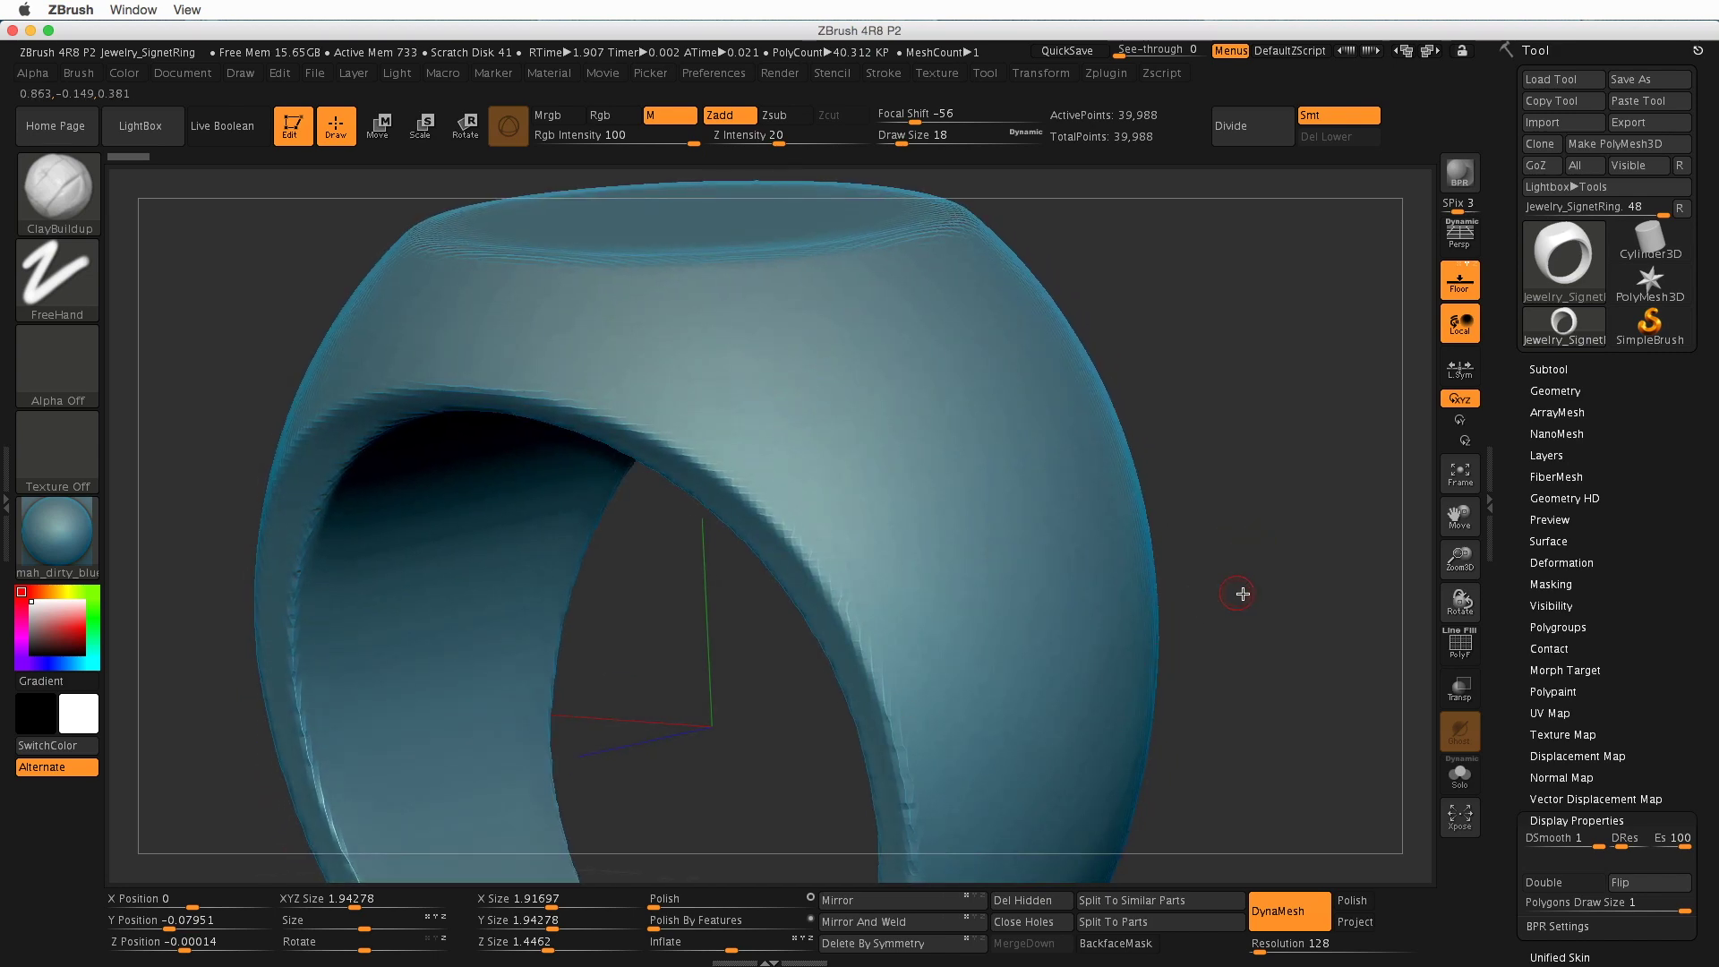
pyautogui.keyDown('shift'); pyautogui.moveTo(1220, 680); pyautogui.dragTo(1236, 667); pyautogui.keyUp('shift')
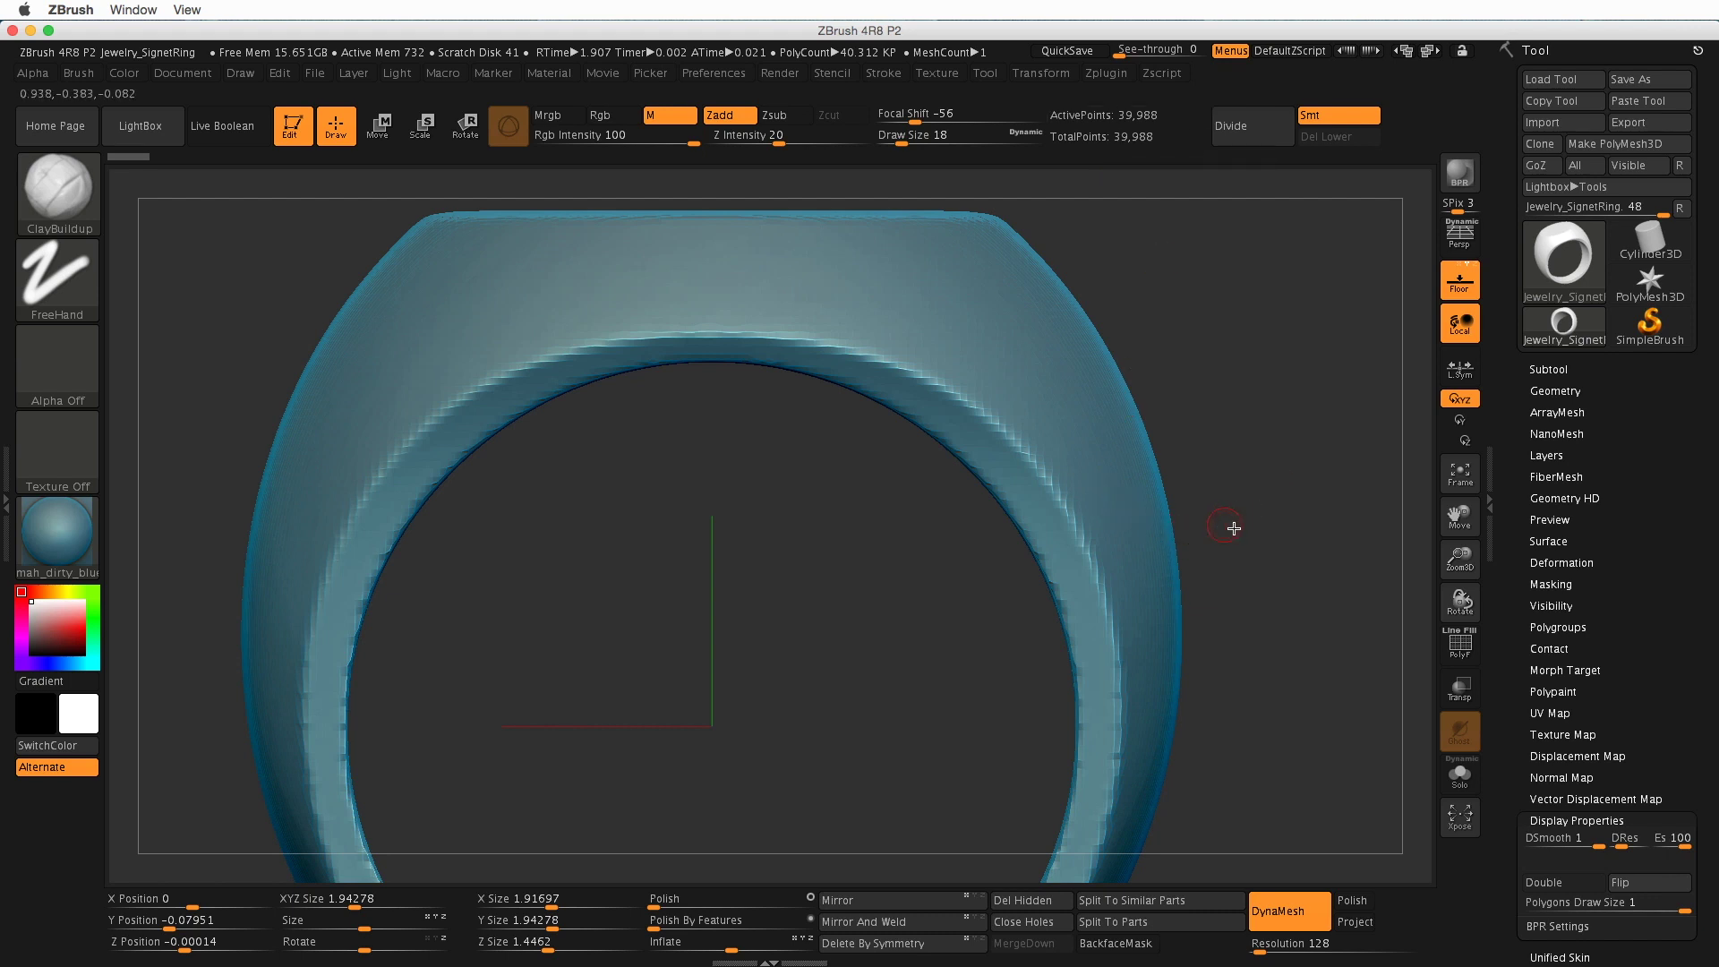
pyautogui.moveTo(1231, 525); pyautogui.dragTo(1270, 555)
pyautogui.keyDown('shift'); pyautogui.moveTo(1312, 428); pyautogui.dragTo(1278, 441); pyautogui.keyUp('shift')
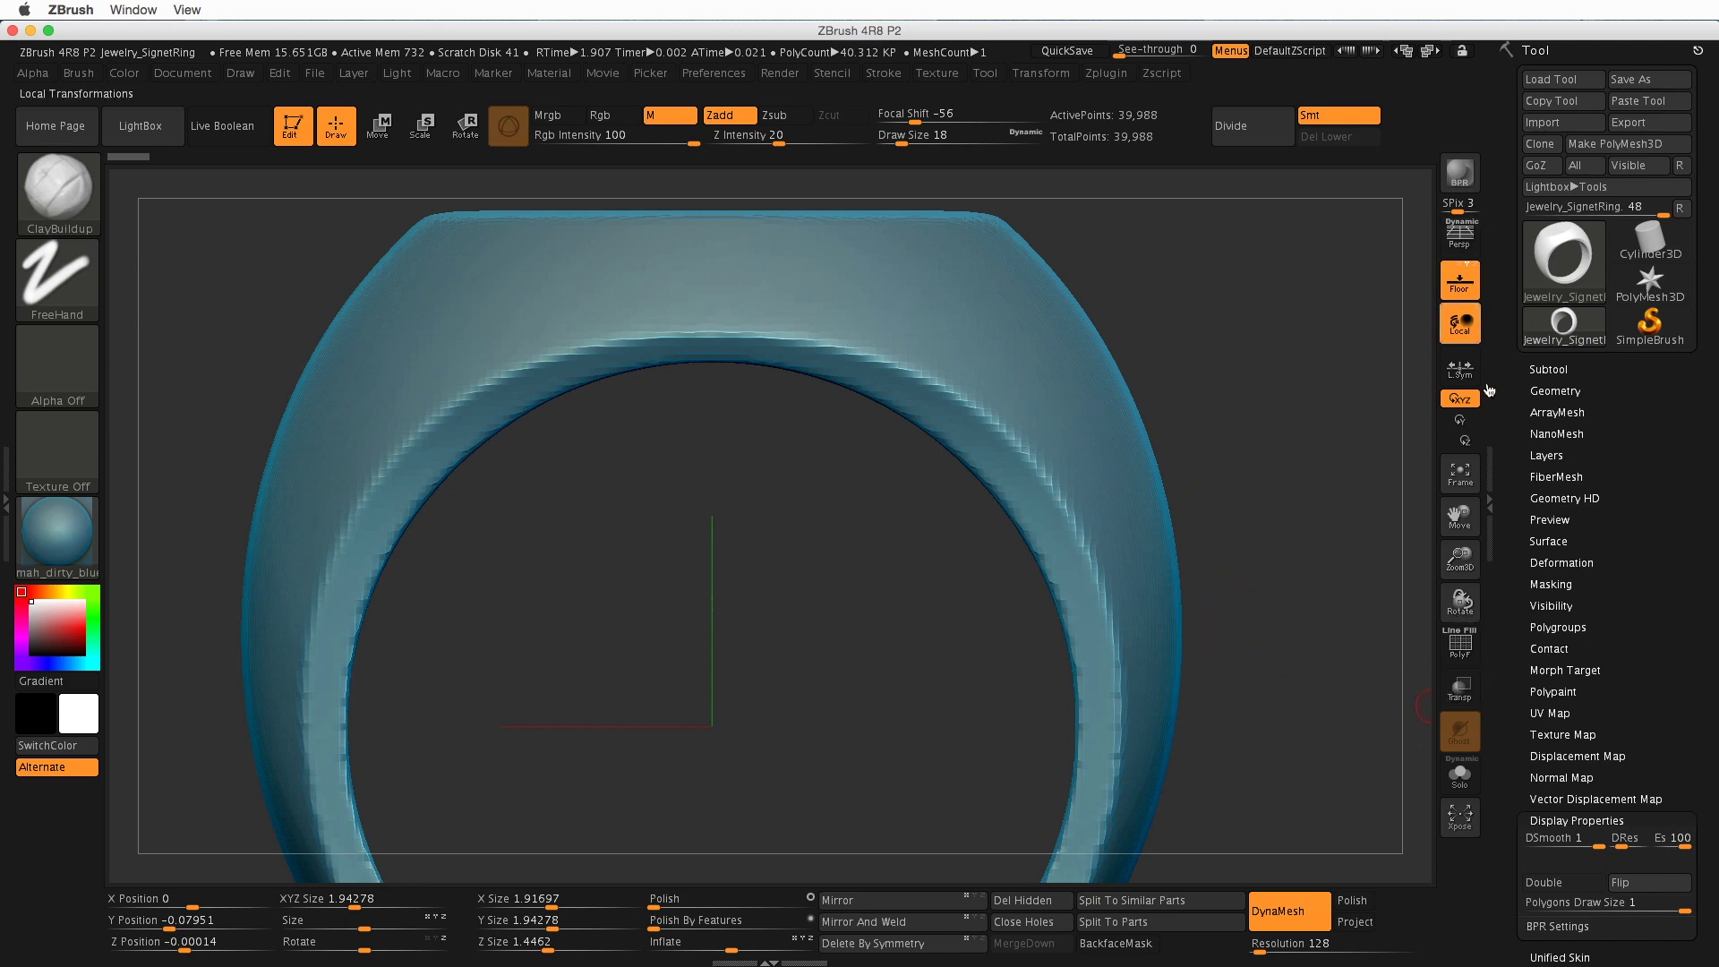
pyautogui.hotkey('shift', 'f')
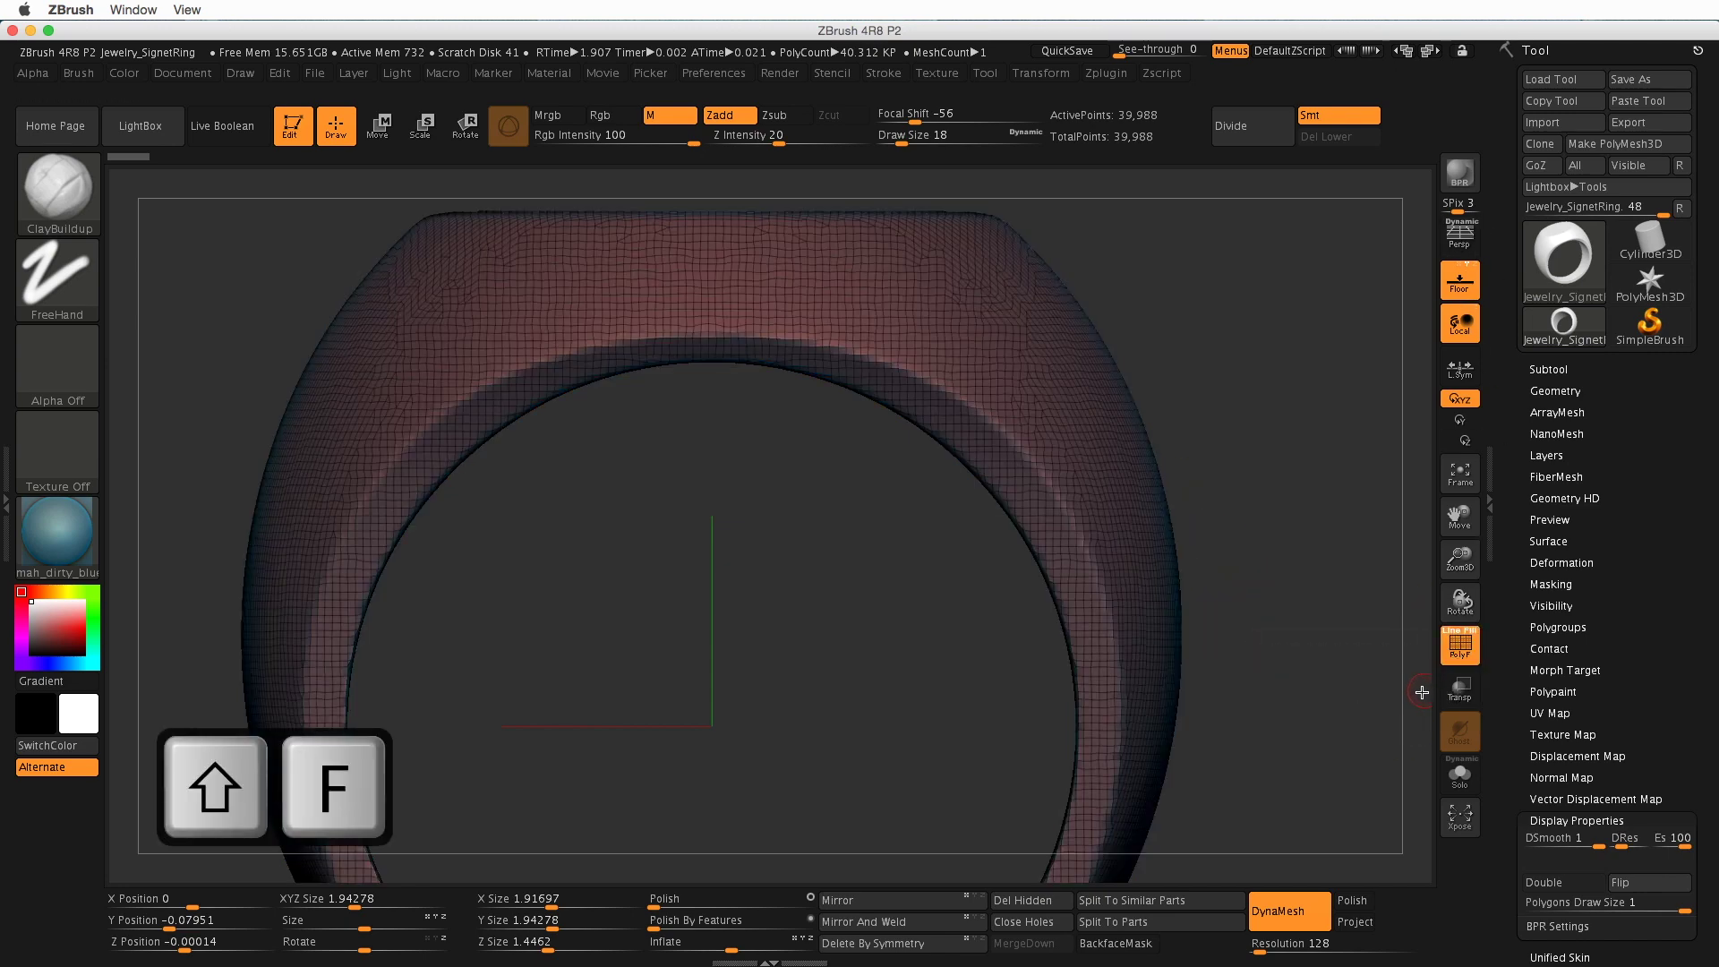
pyautogui.moveTo(1289, 503); pyautogui.dragTo(1232, 555)
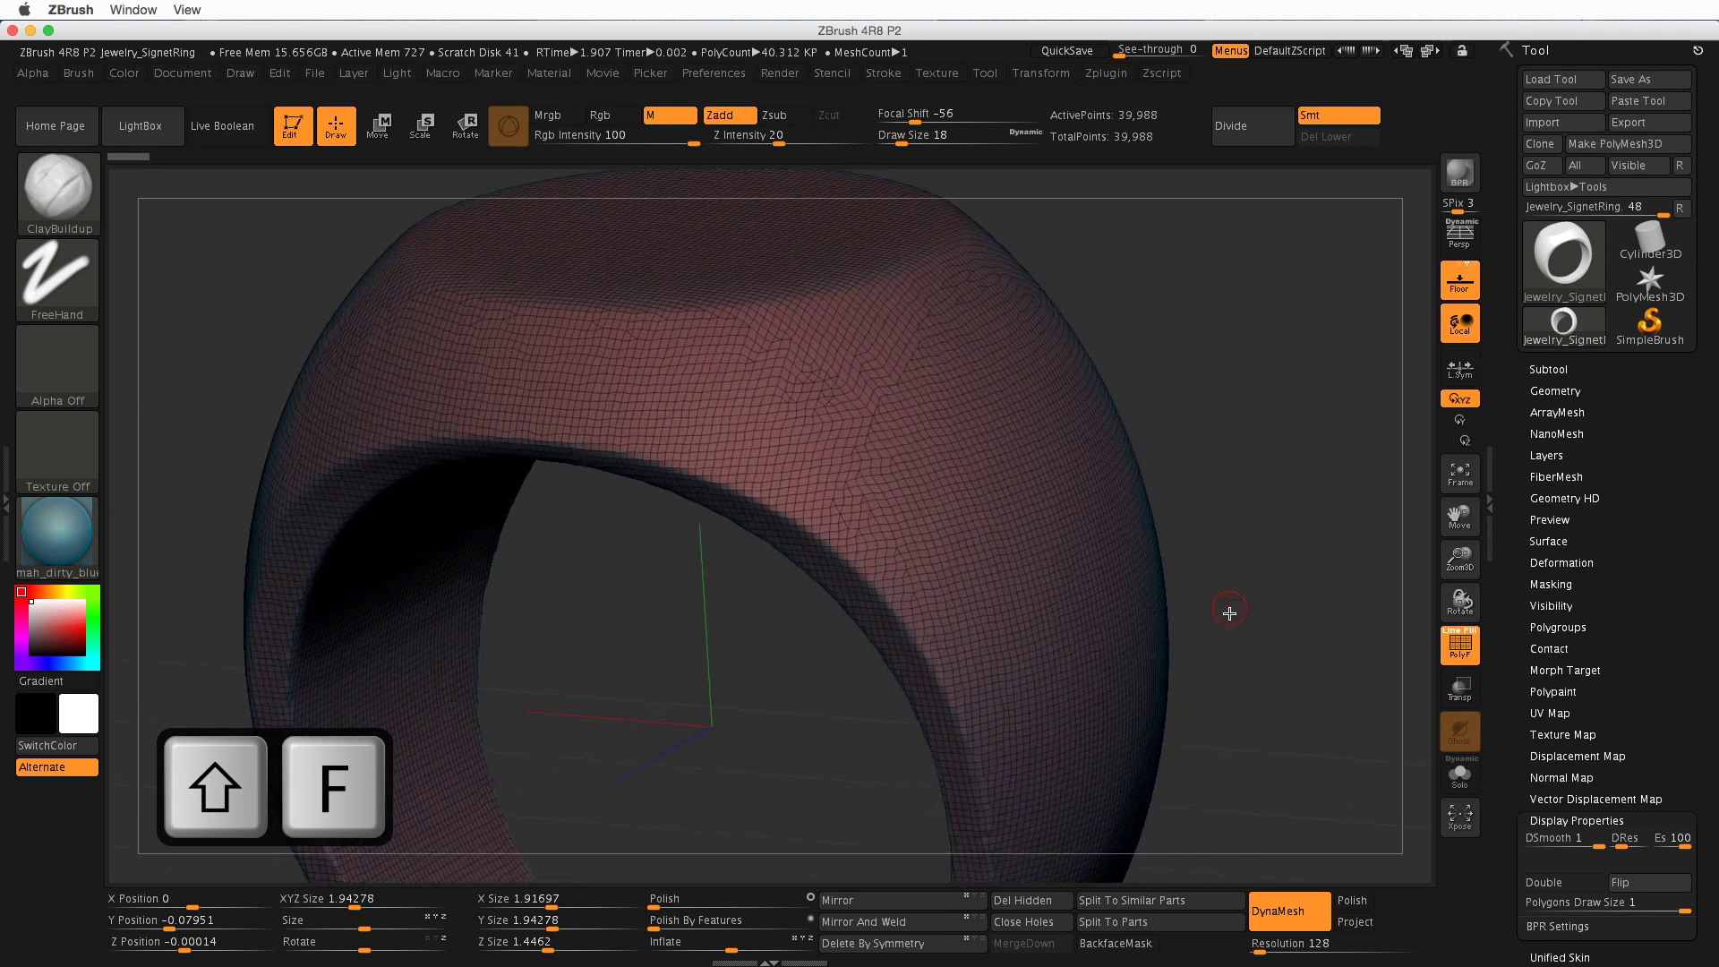
pyautogui.moveTo(1229, 614); pyautogui.dragTo(1304, 374)
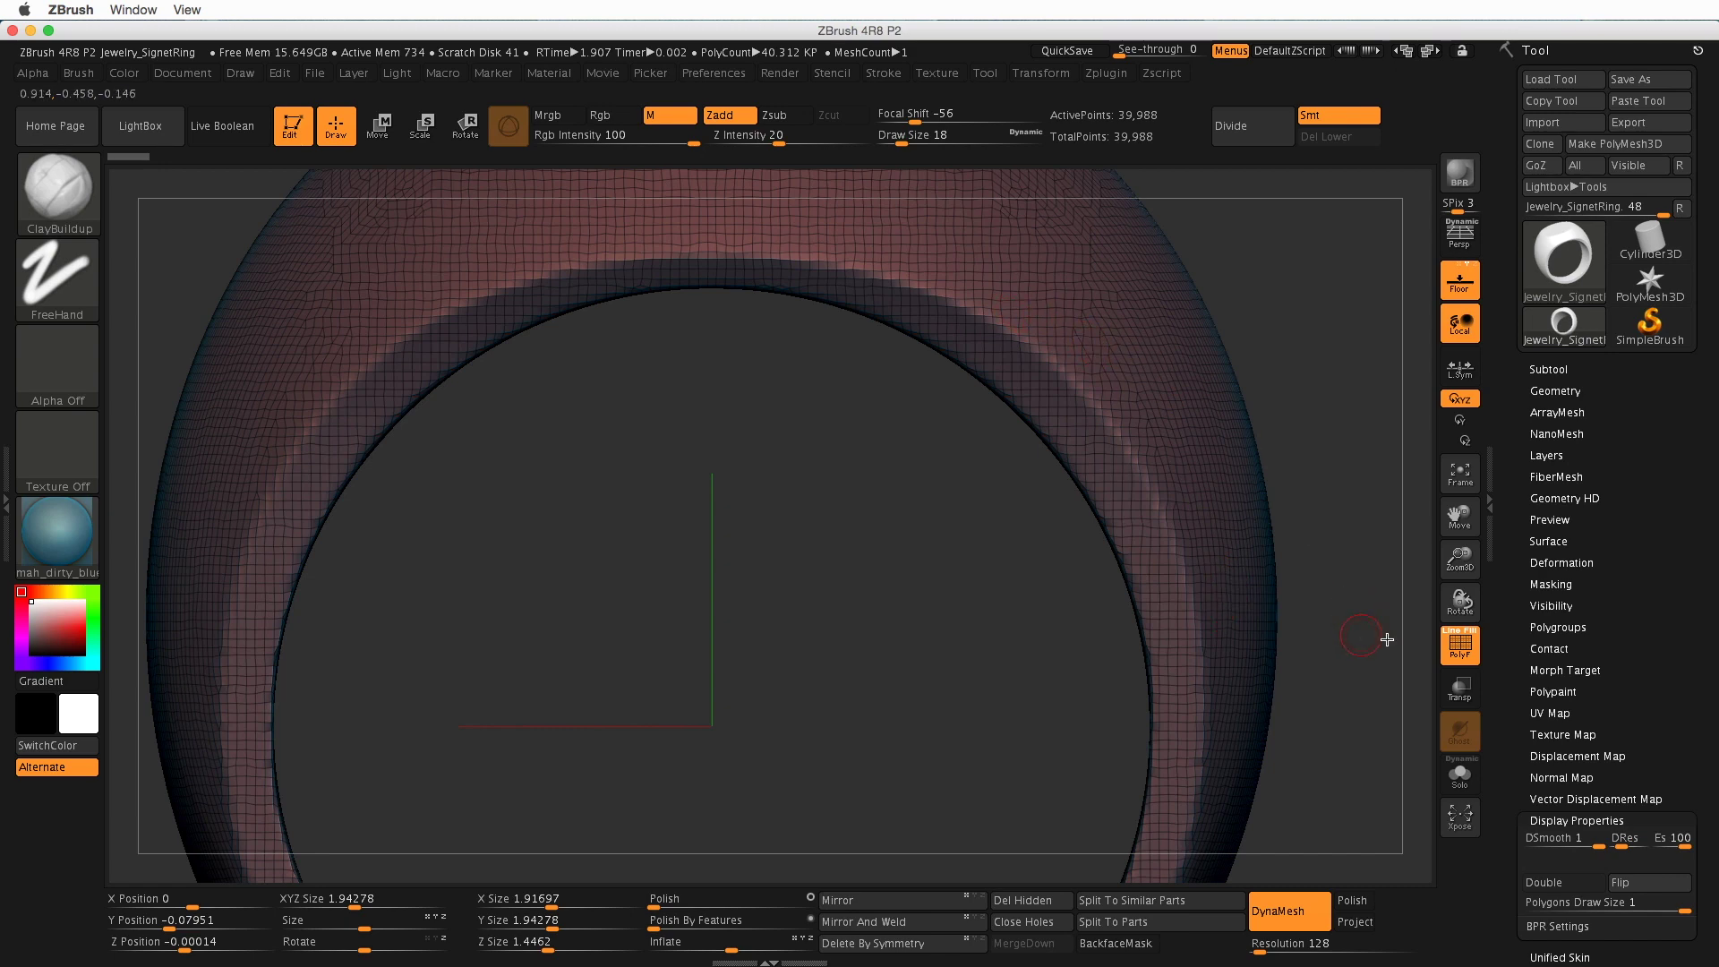
pyautogui.hotkey('shift', 'f')
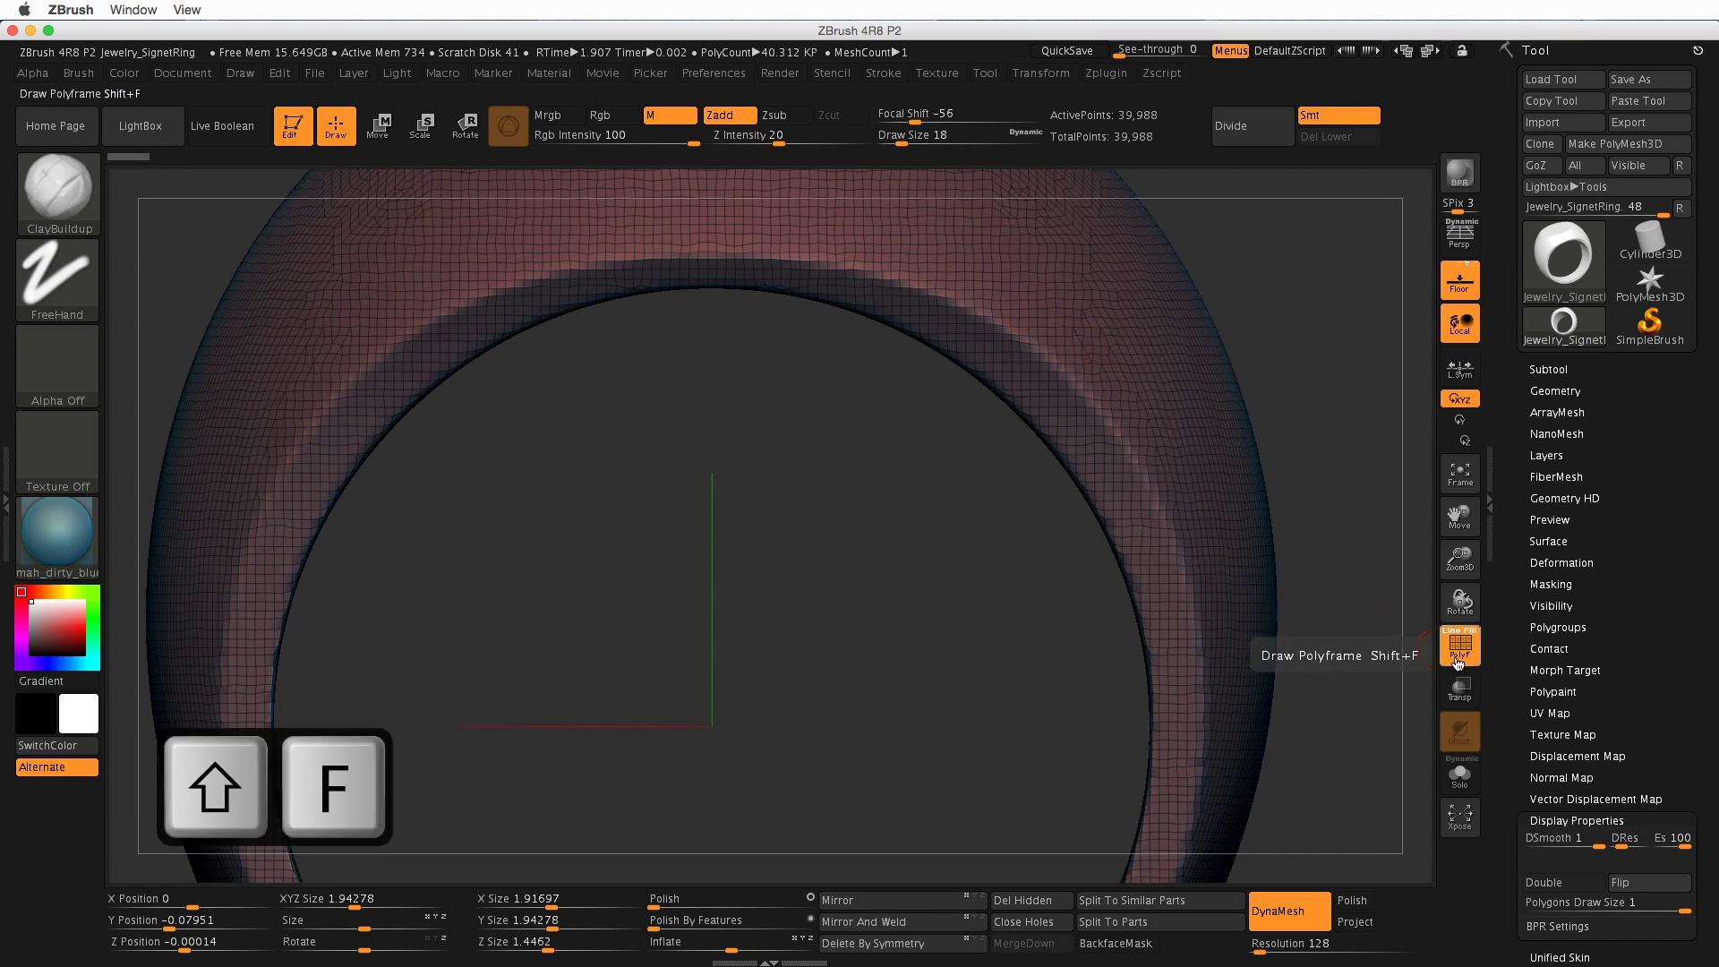
pyautogui.moveTo(1322, 721)
pyautogui.mouseDown()
pyautogui.moveTo(1270, 675)
pyautogui.moveTo(1144, 699)
pyautogui.moveTo(1212, 580)
pyautogui.moveTo(1314, 710)
pyautogui.mouseUp()
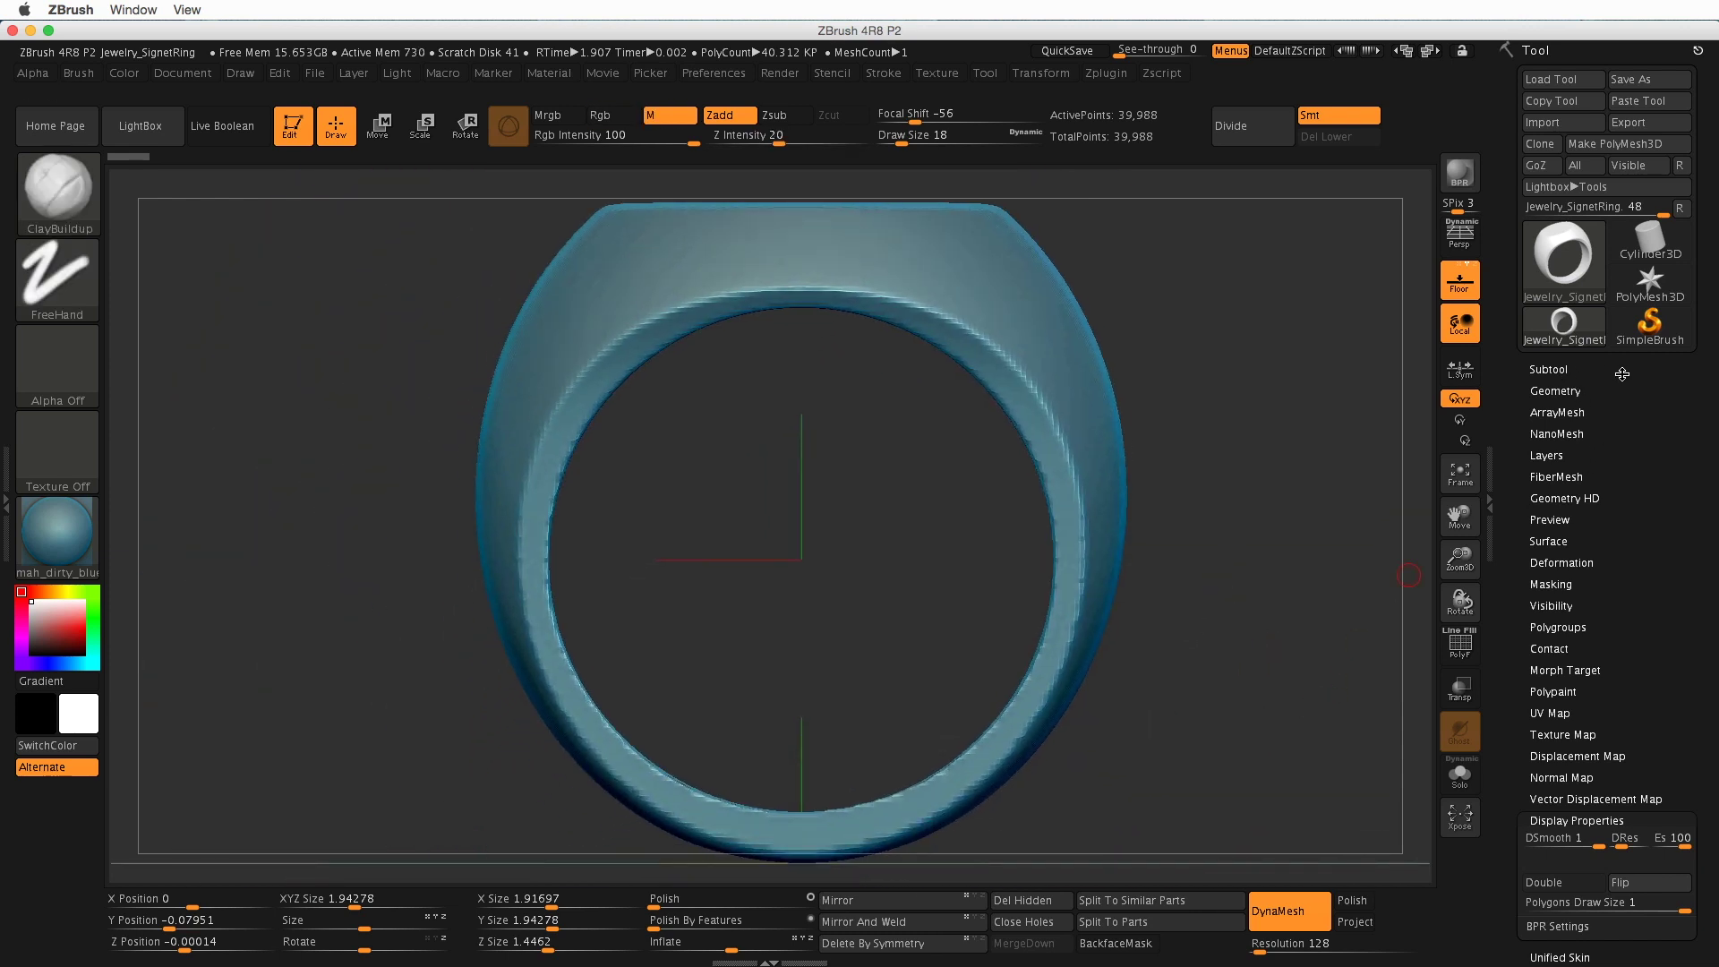
# - Duplicate the Jewelry_SignetRing subtool
pyautogui.click(1547, 370)
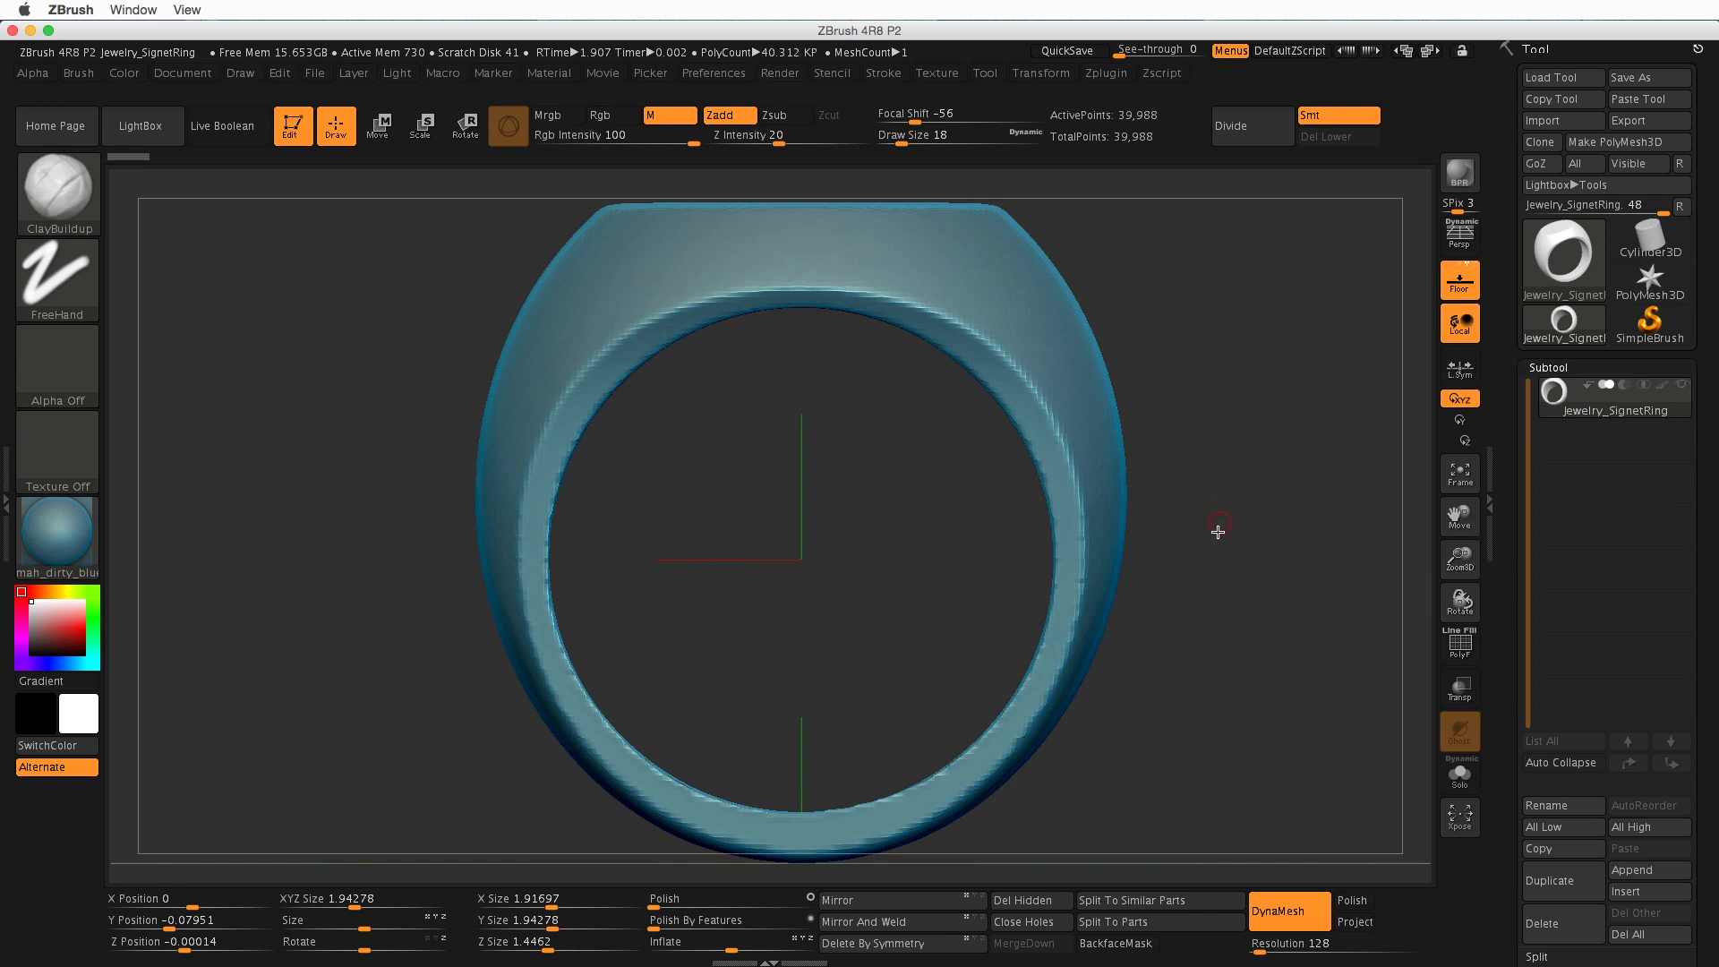
pyautogui.moveTo(1217, 529)
pyautogui.mouseDown()
pyautogui.moveTo(1212, 609)
pyautogui.moveTo(1232, 506)
pyautogui.mouseUp()
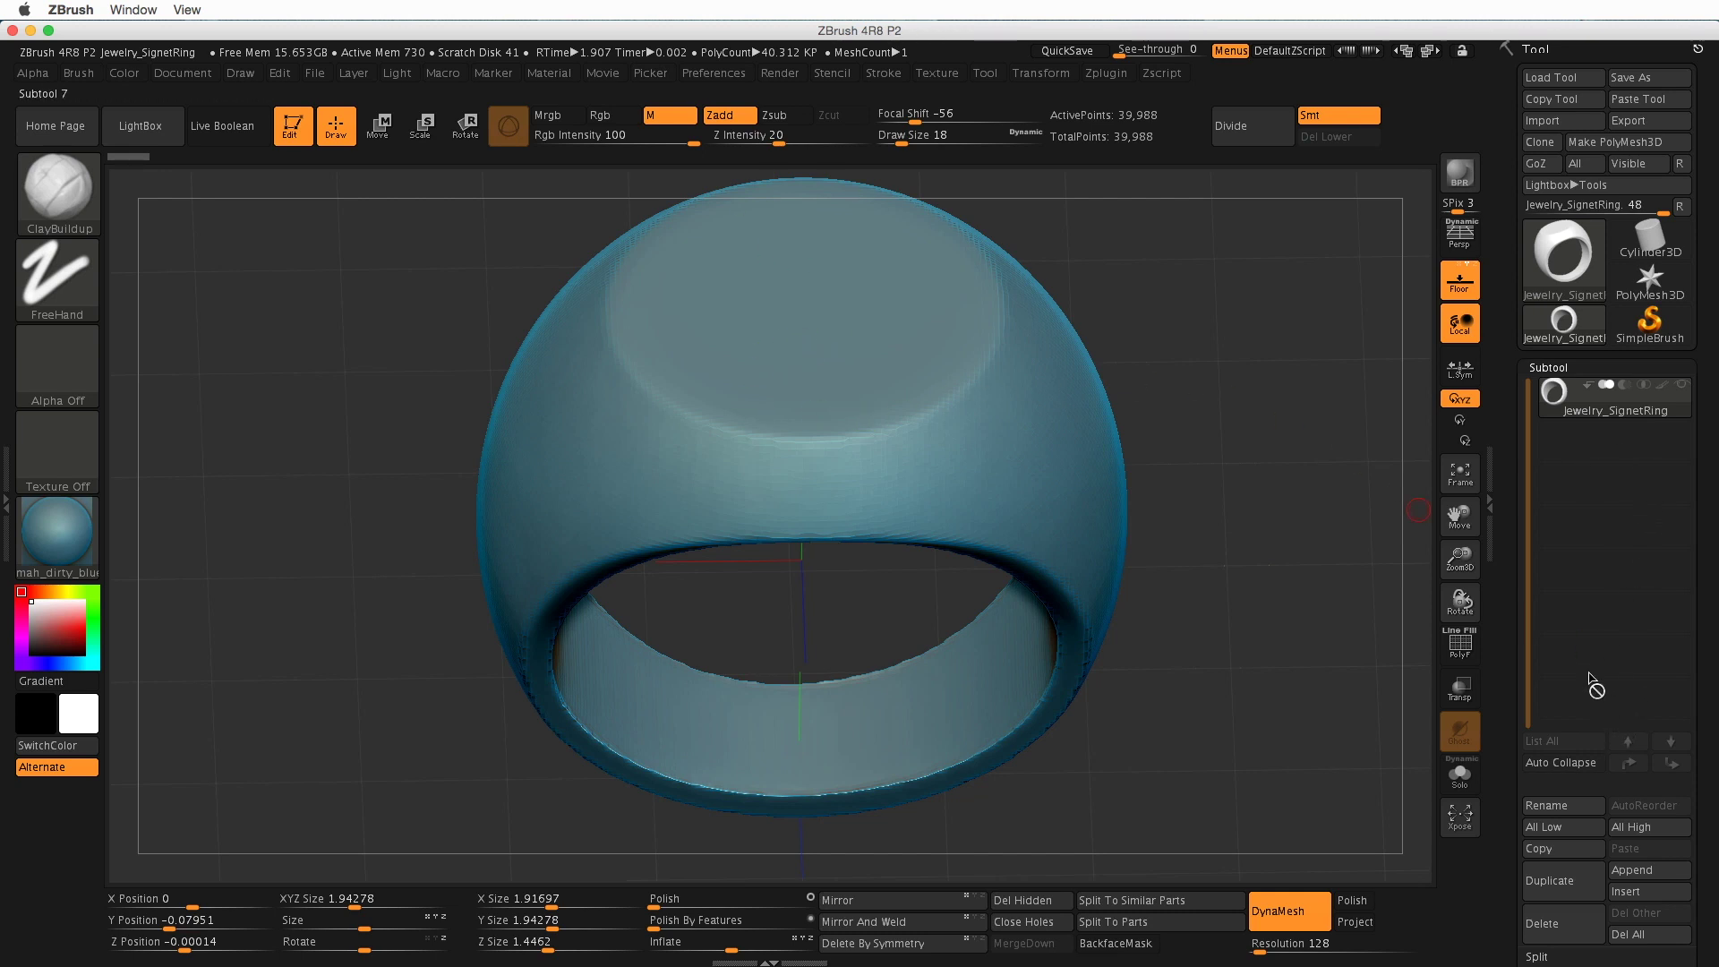
pyautogui.moveTo(1267, 601)
pyautogui.keyDown('shift'); pyautogui.mouseDown()
pyautogui.moveTo(1254, 637)
pyautogui.moveTo(1237, 614)
pyautogui.mouseUp(); pyautogui.keyUp('shift')
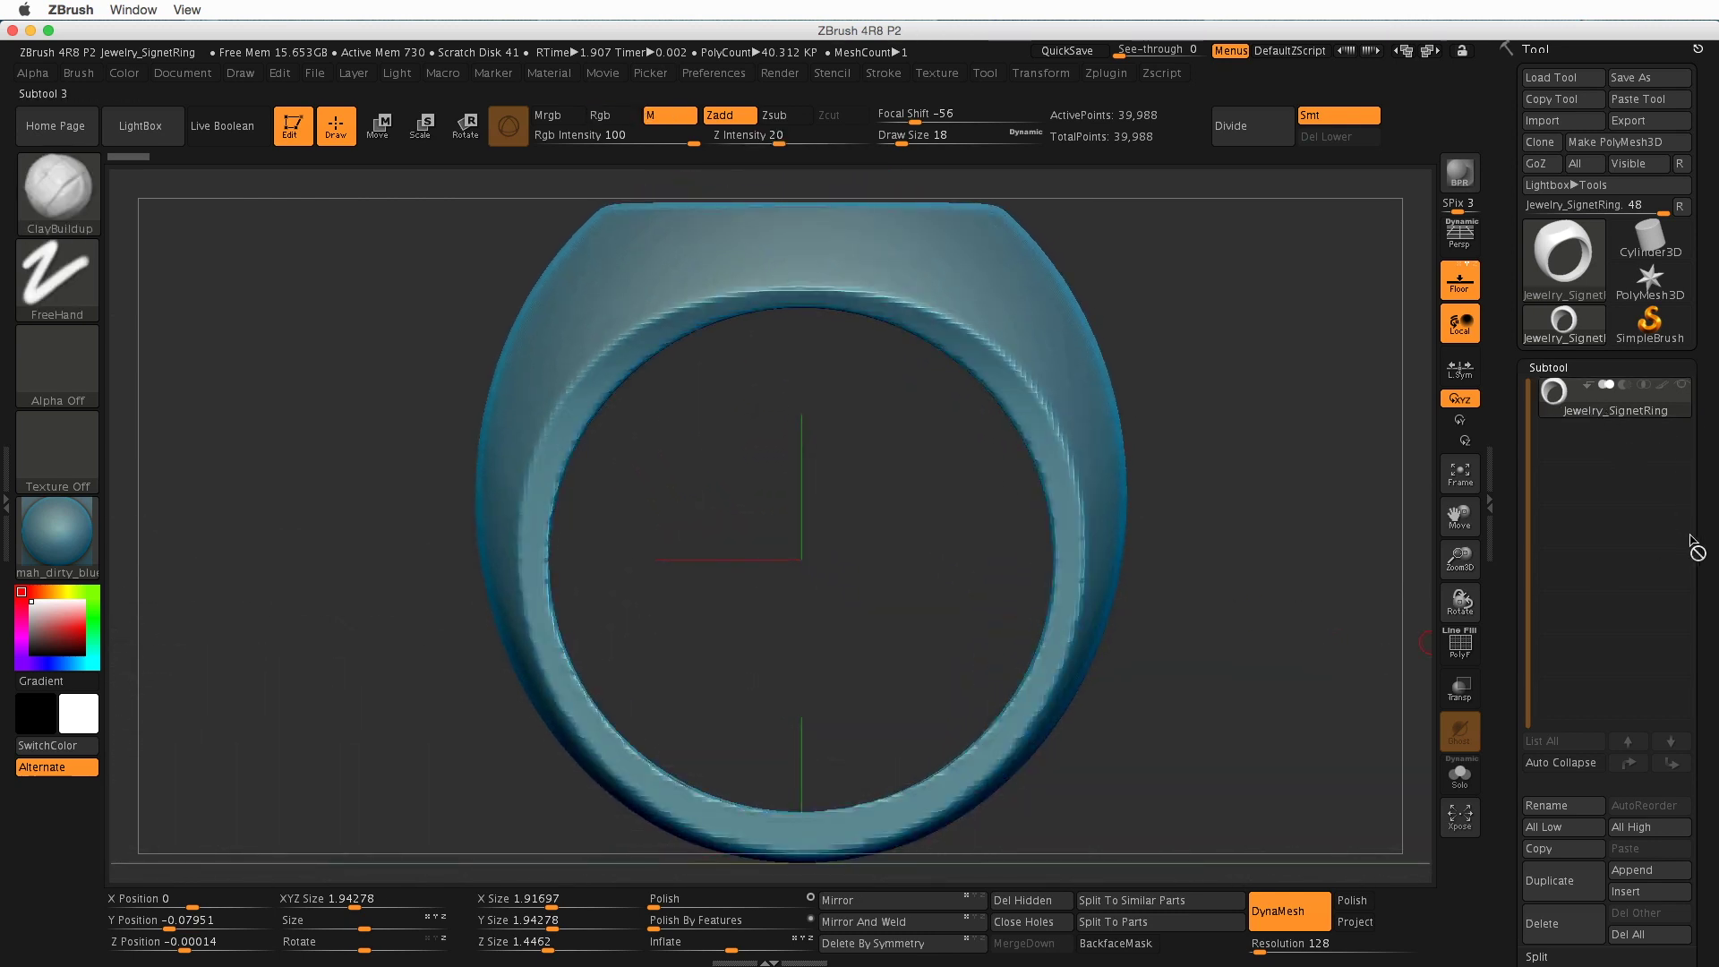
pyautogui.scroll(-4, 1695, 548)
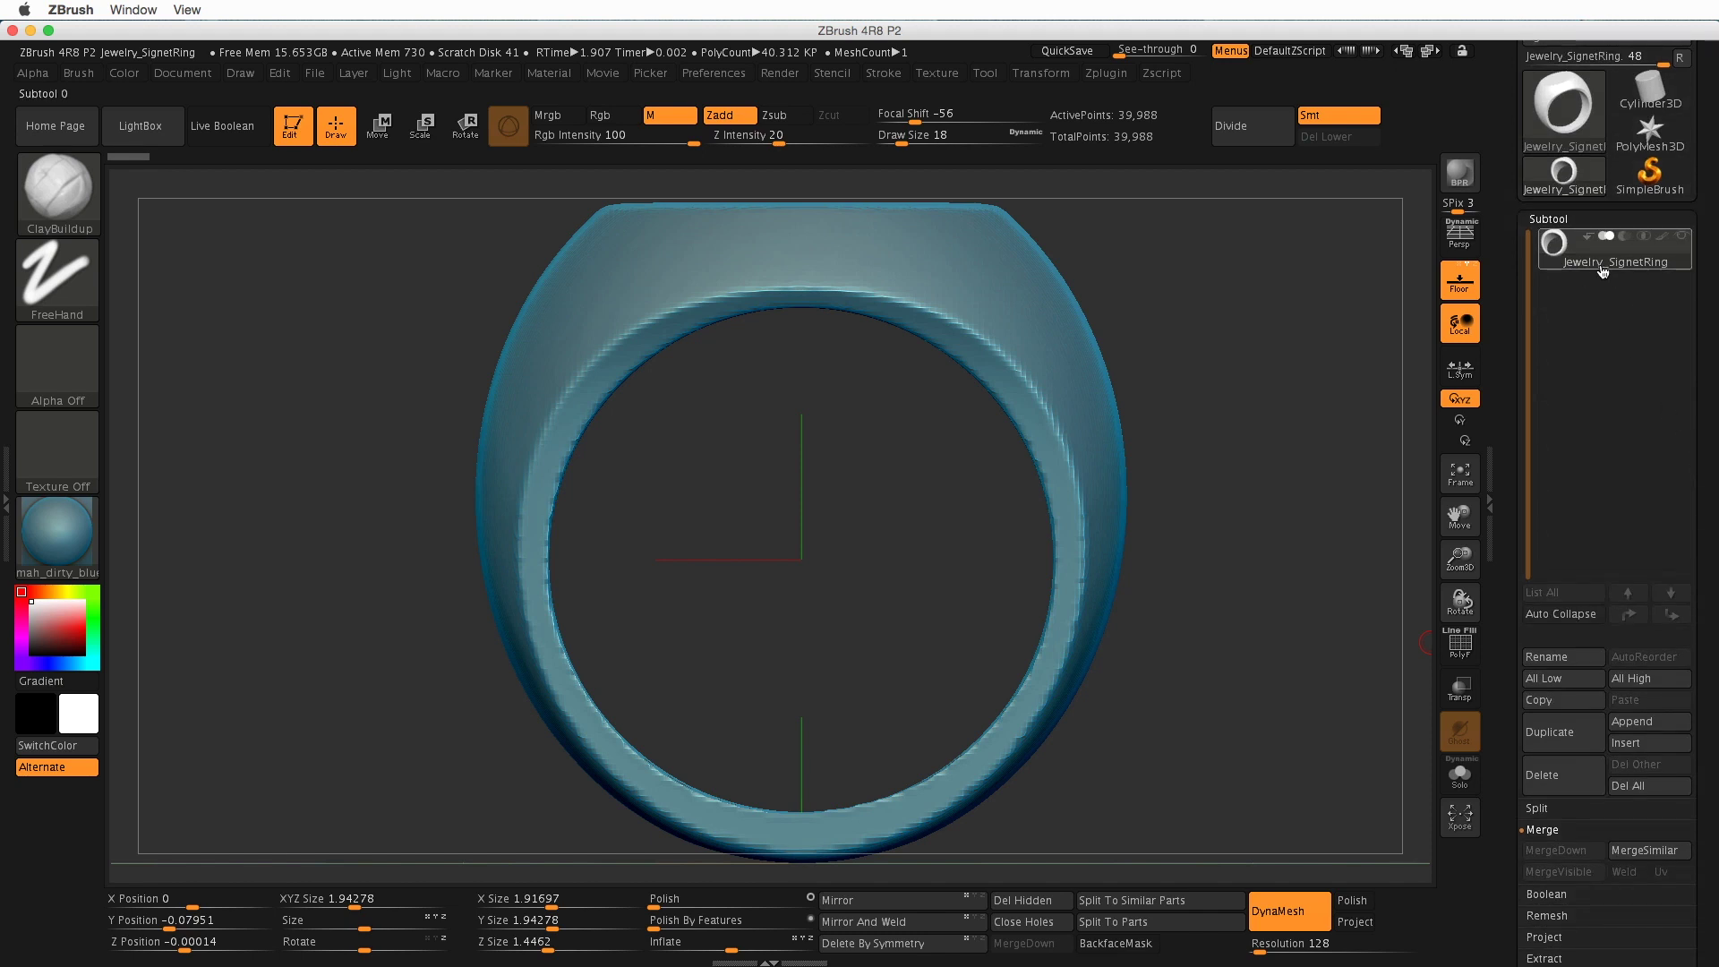
pyautogui.click(1558, 745)
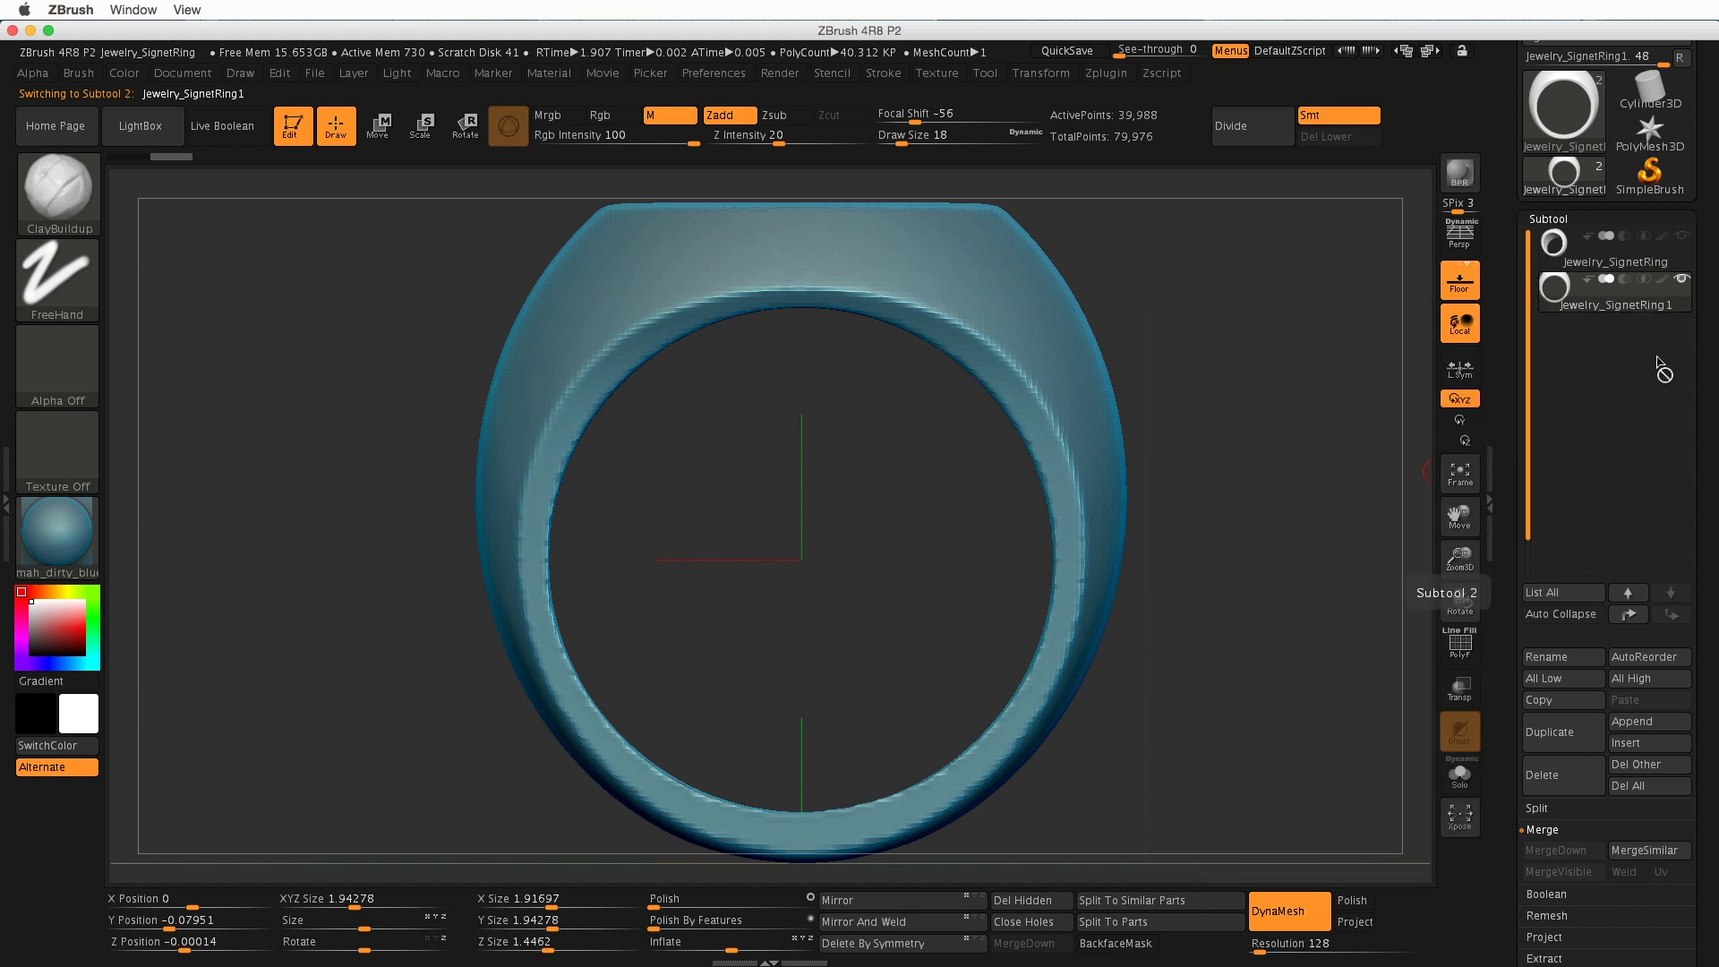
pyautogui.moveTo(1609, 298)
pyautogui.moveTo(1593, 248)
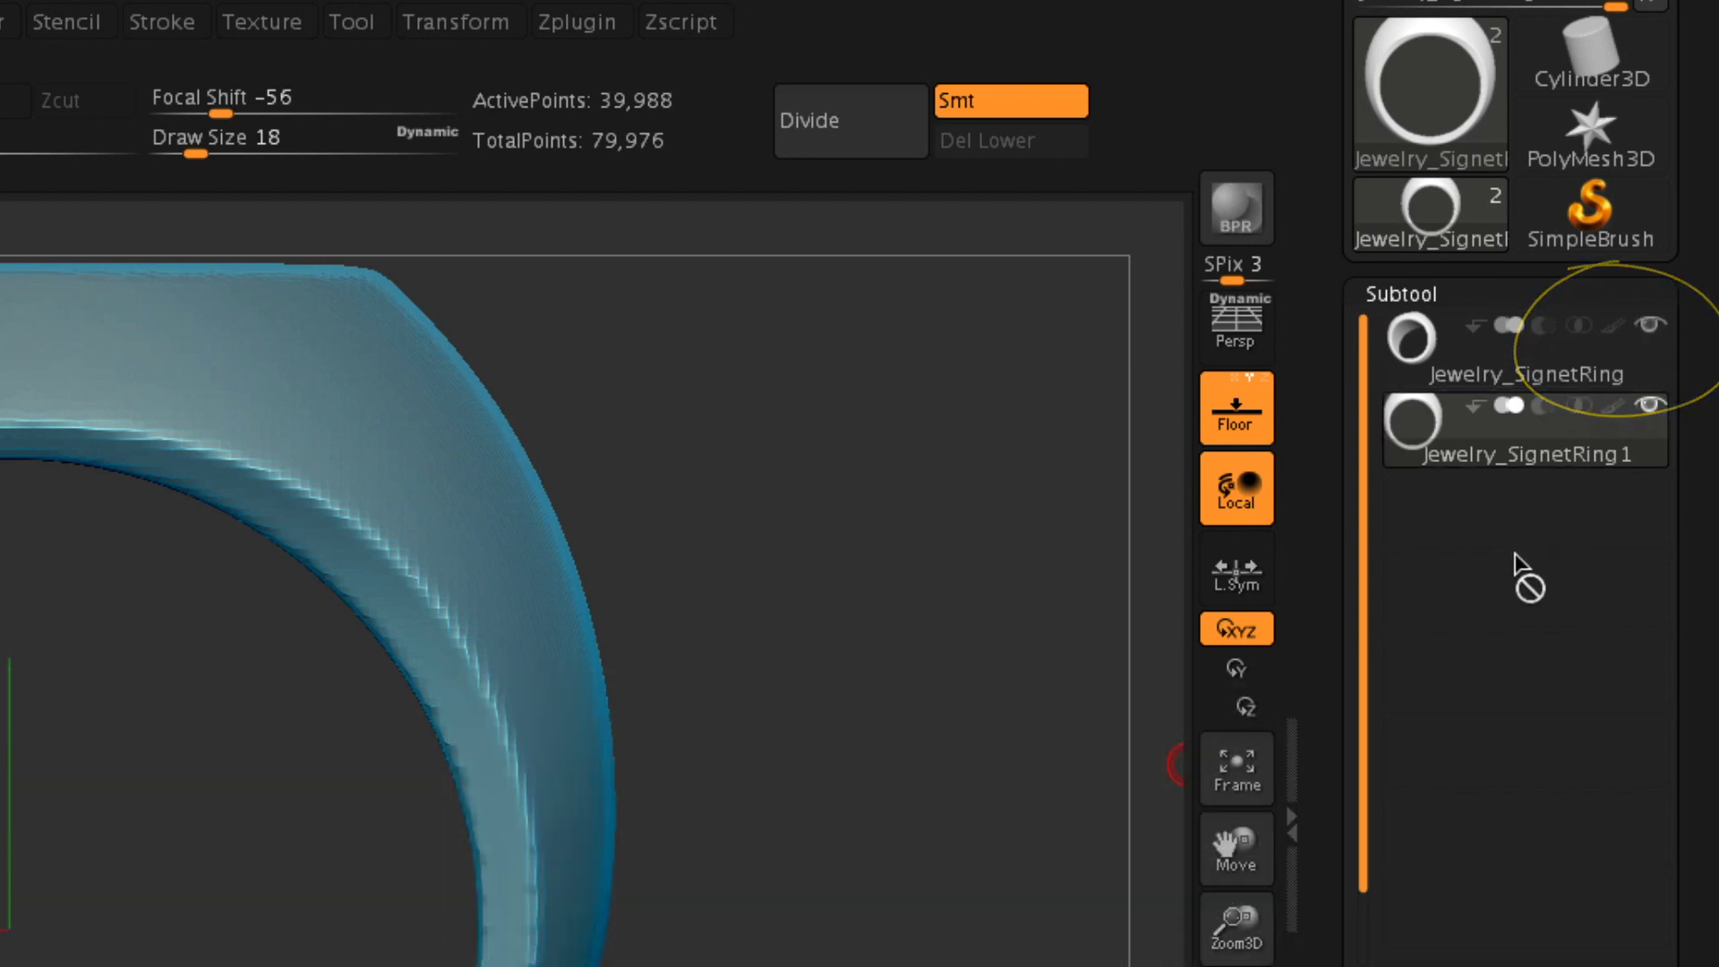
# - Rename the duplicated Jewelry_SignetRing1 subtool as Core
pyautogui.click(1236, 770)
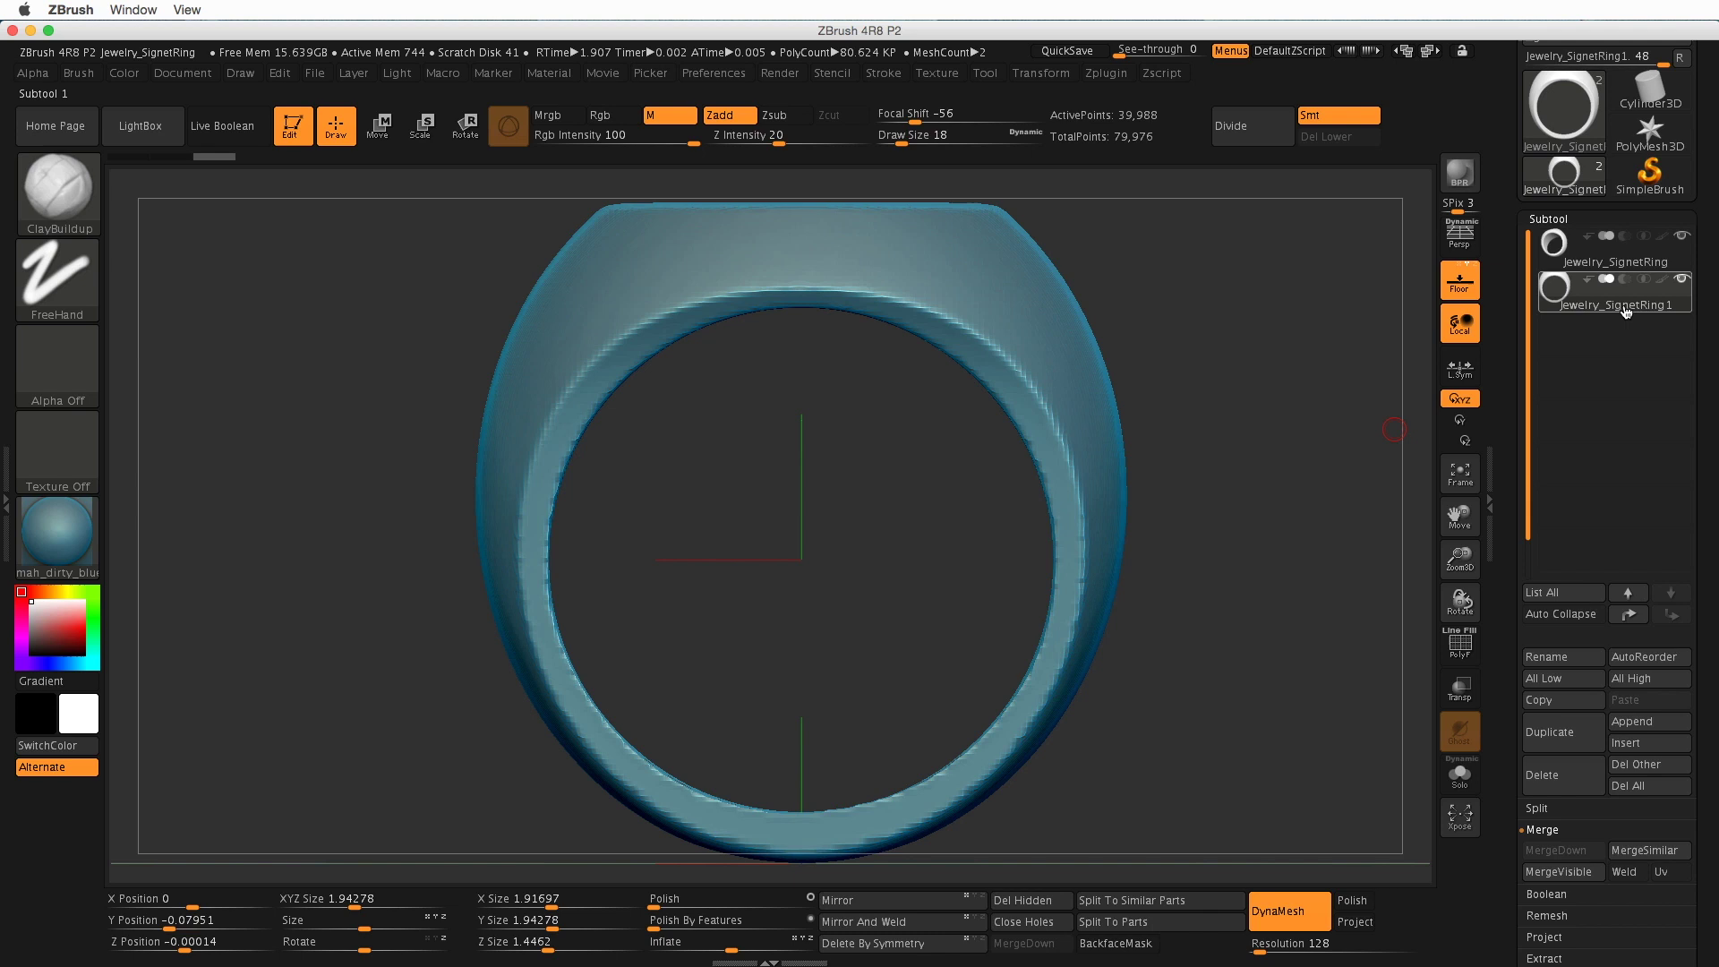
pyautogui.moveTo(1611, 307)
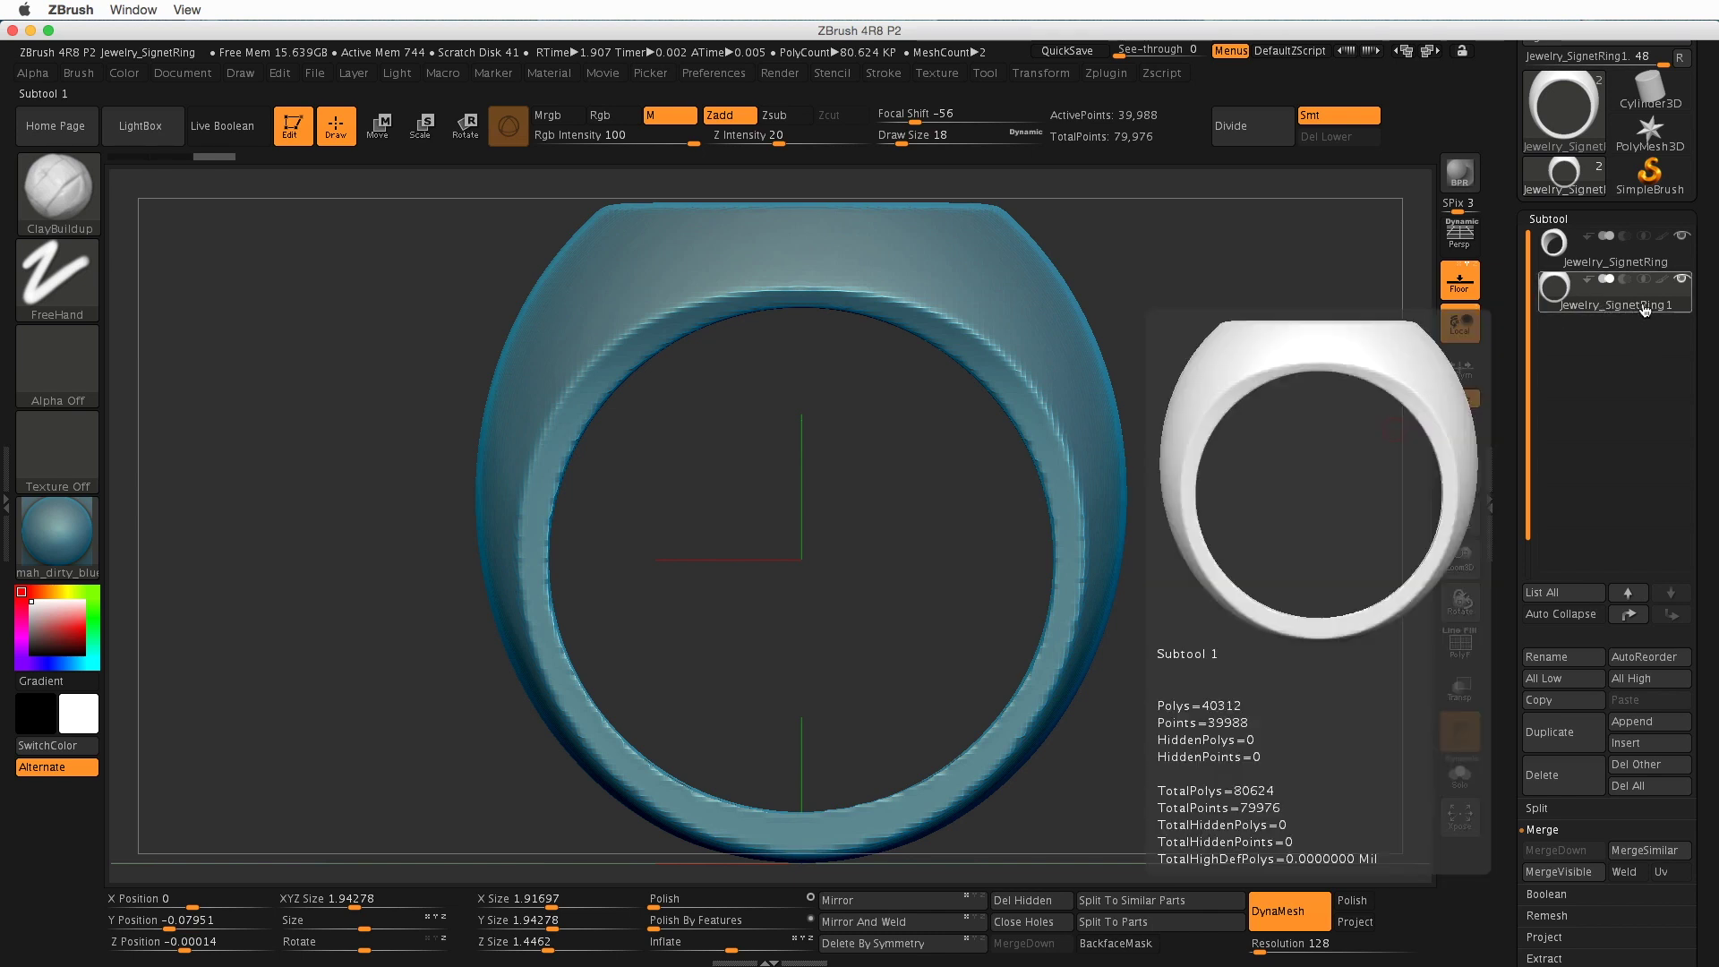
pyautogui.click(1567, 659)
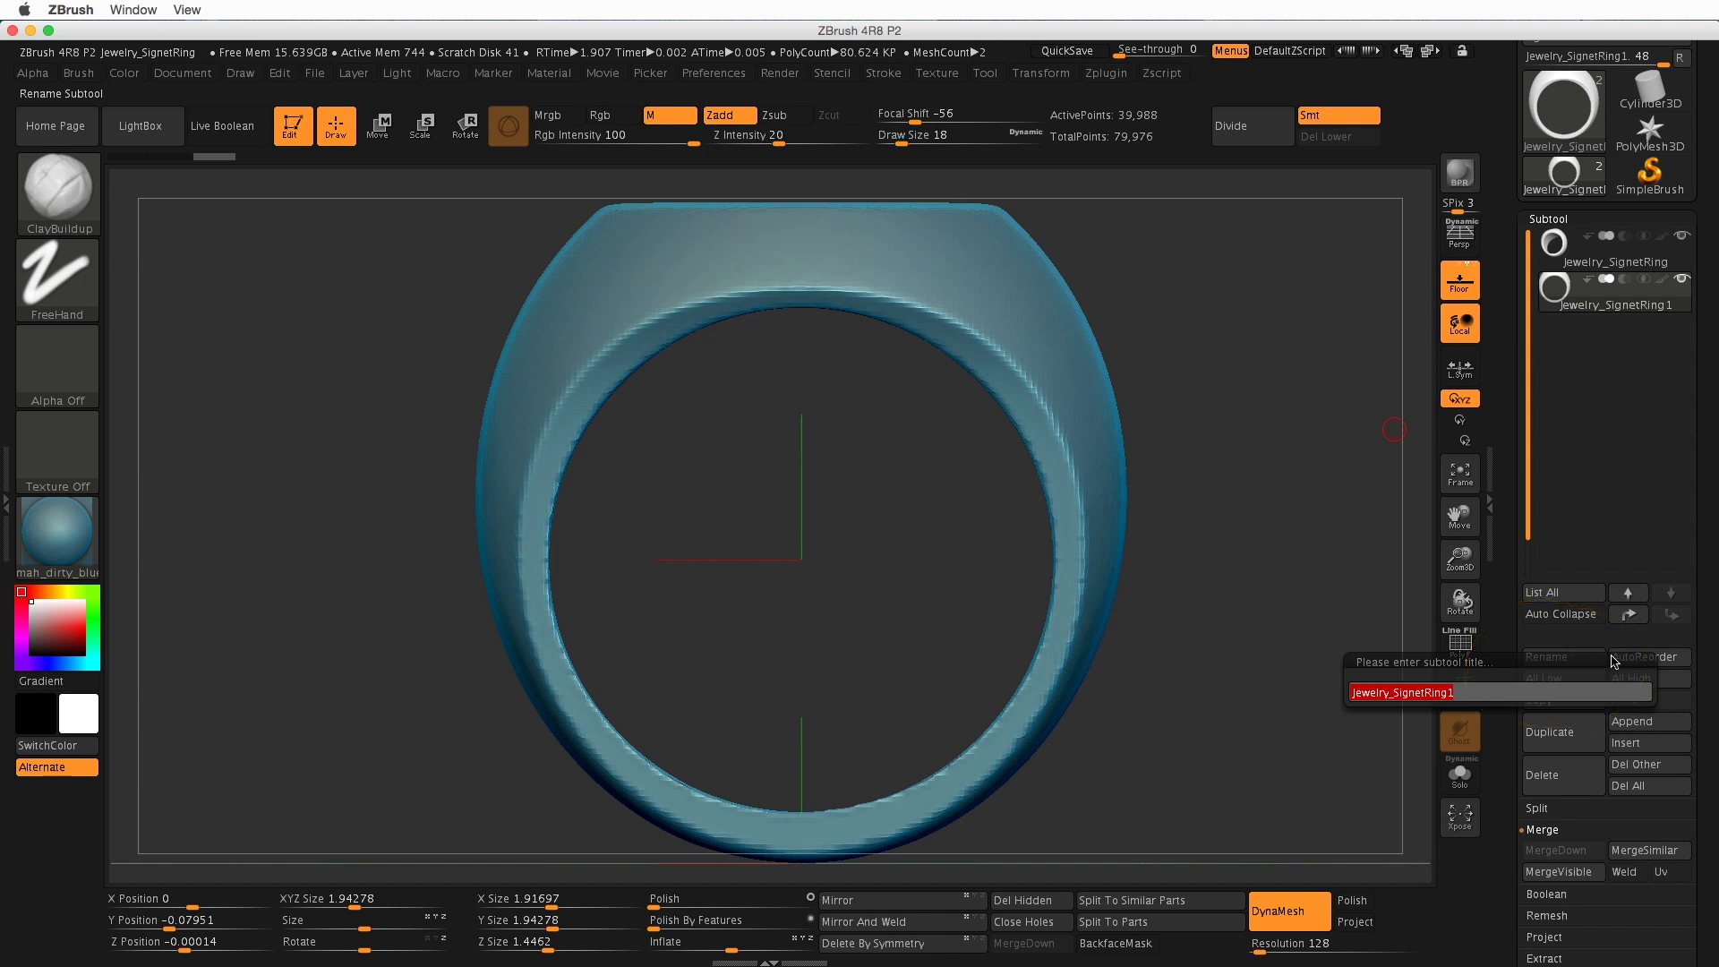
pyautogui.write('core')
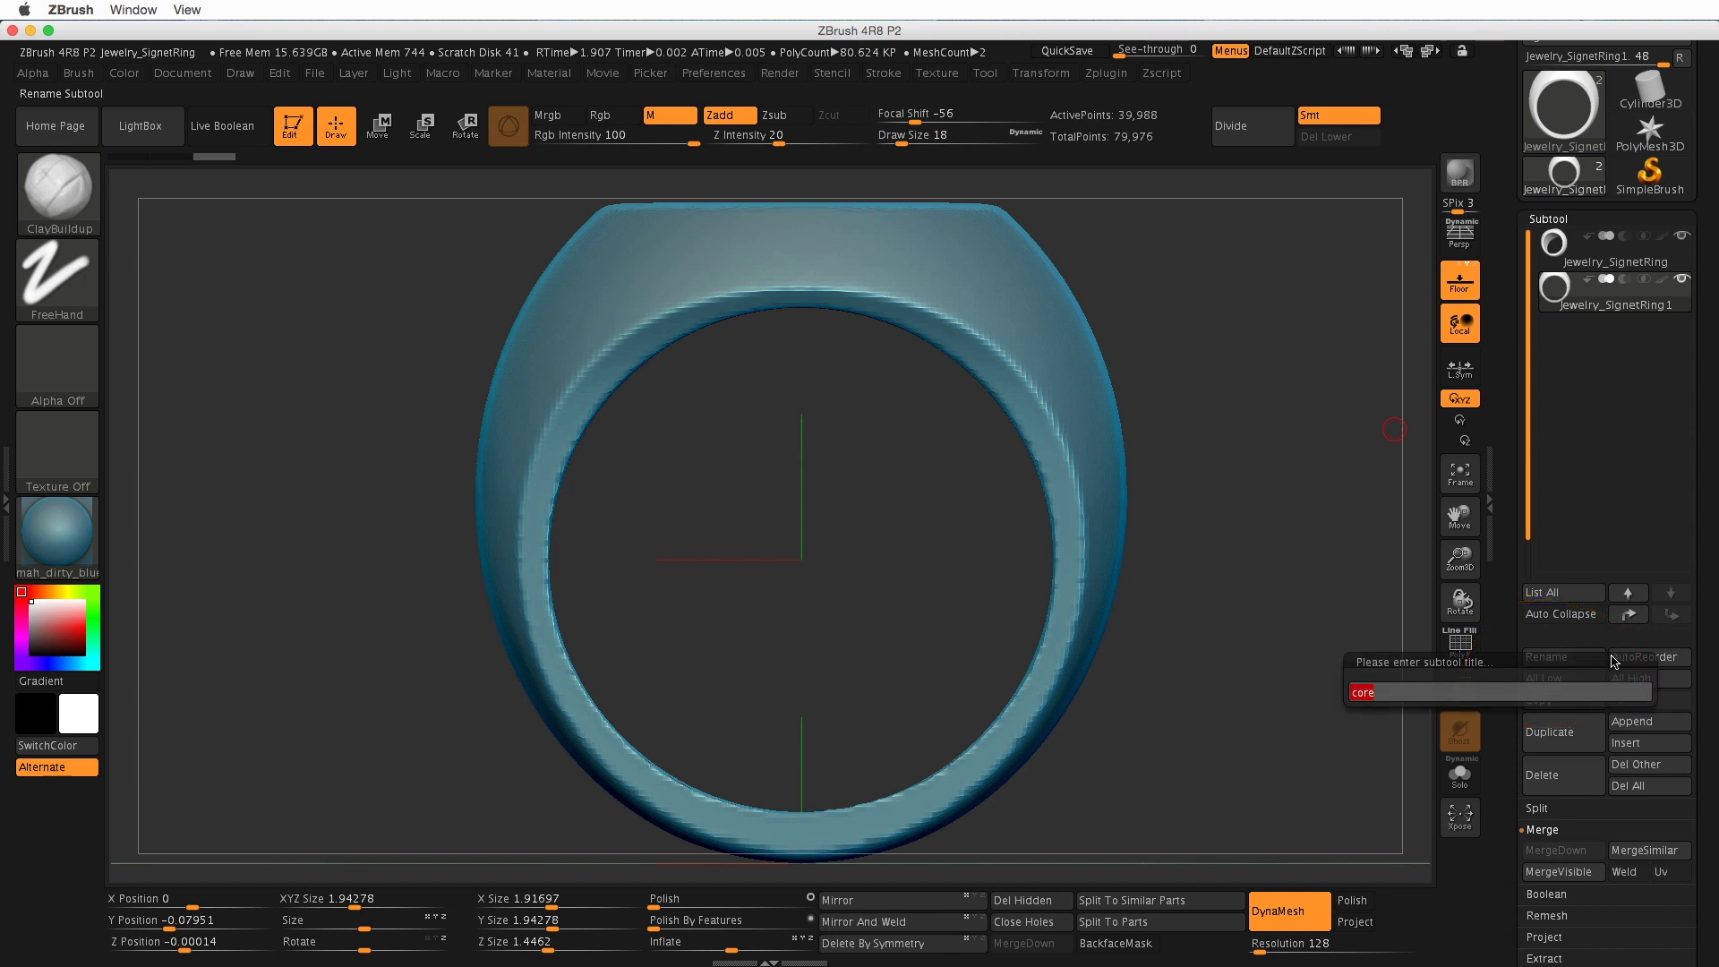
pyautogui.press('Return')
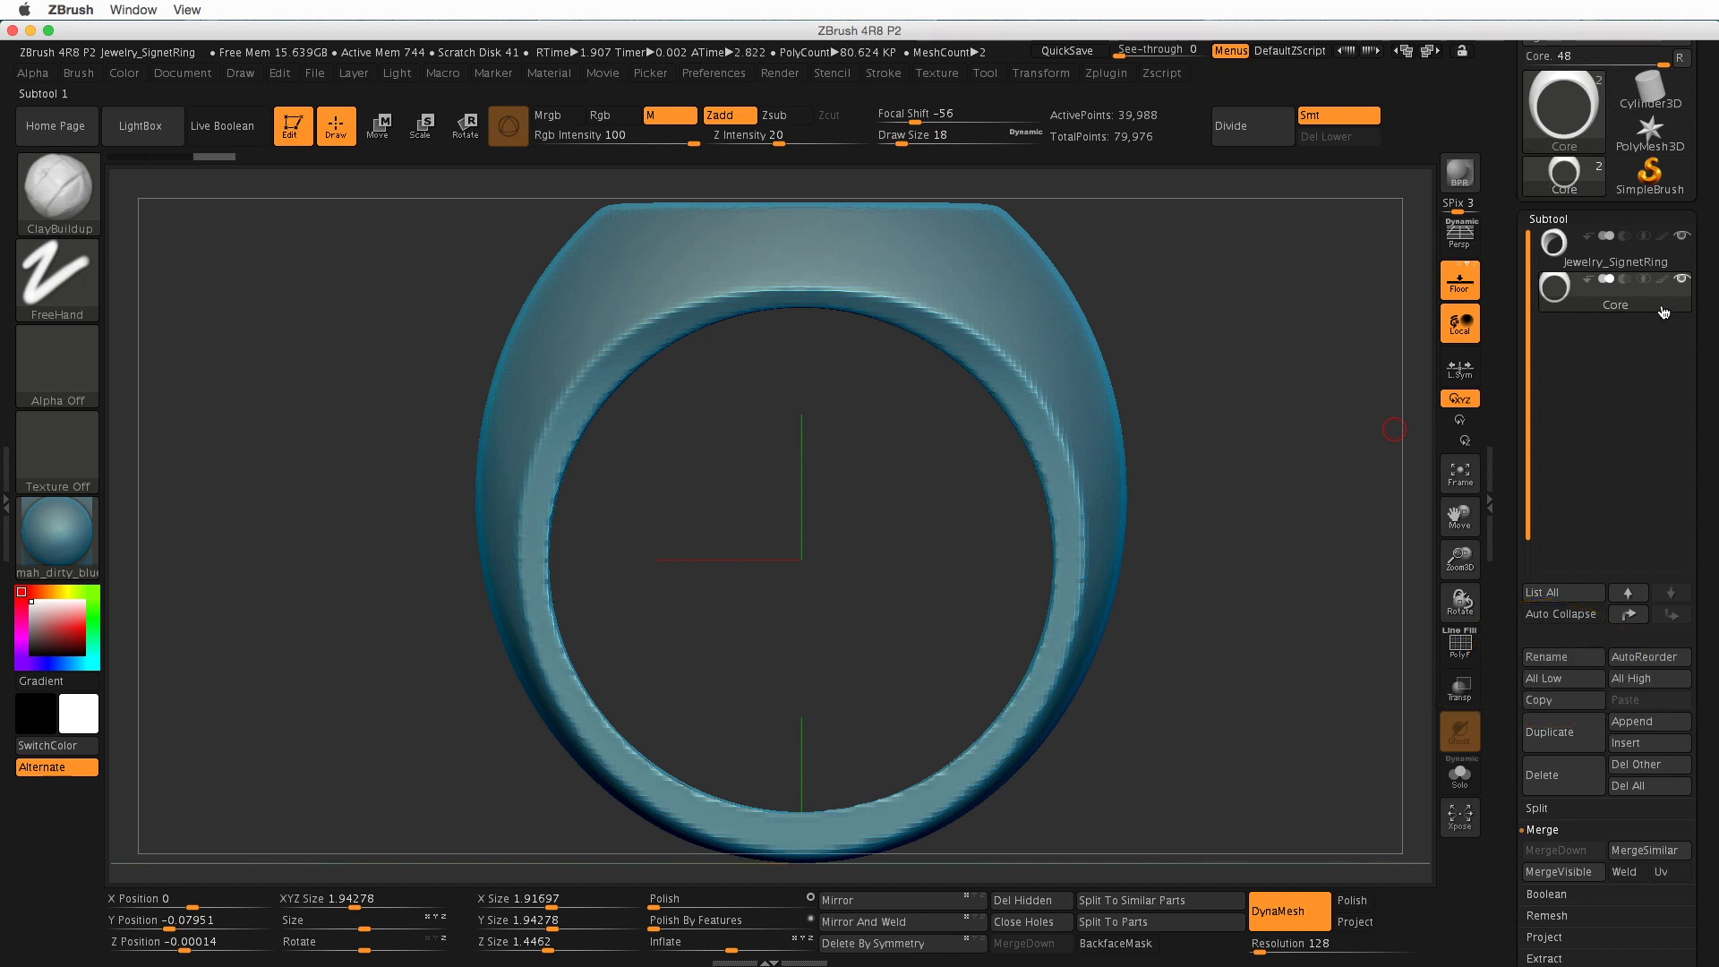
# - Set the Core subtool's Boolean operation to subtraction
pyautogui.click(1645, 314)
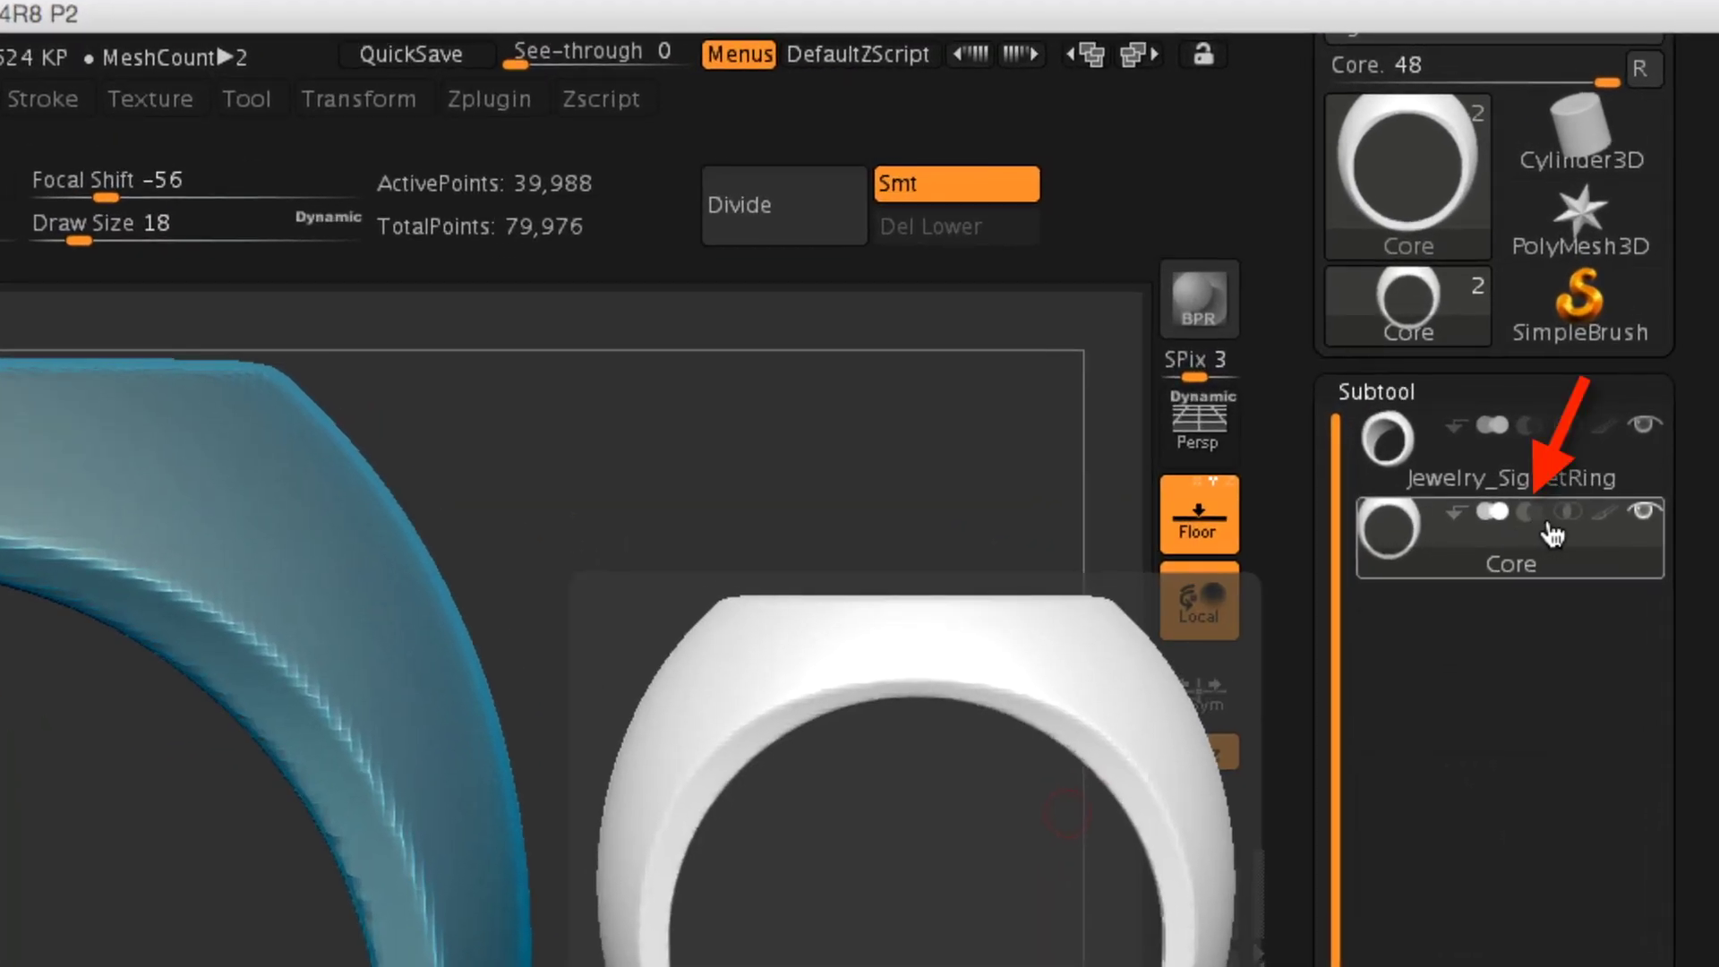
pyautogui.click(1538, 525)
pyautogui.click(1523, 537)
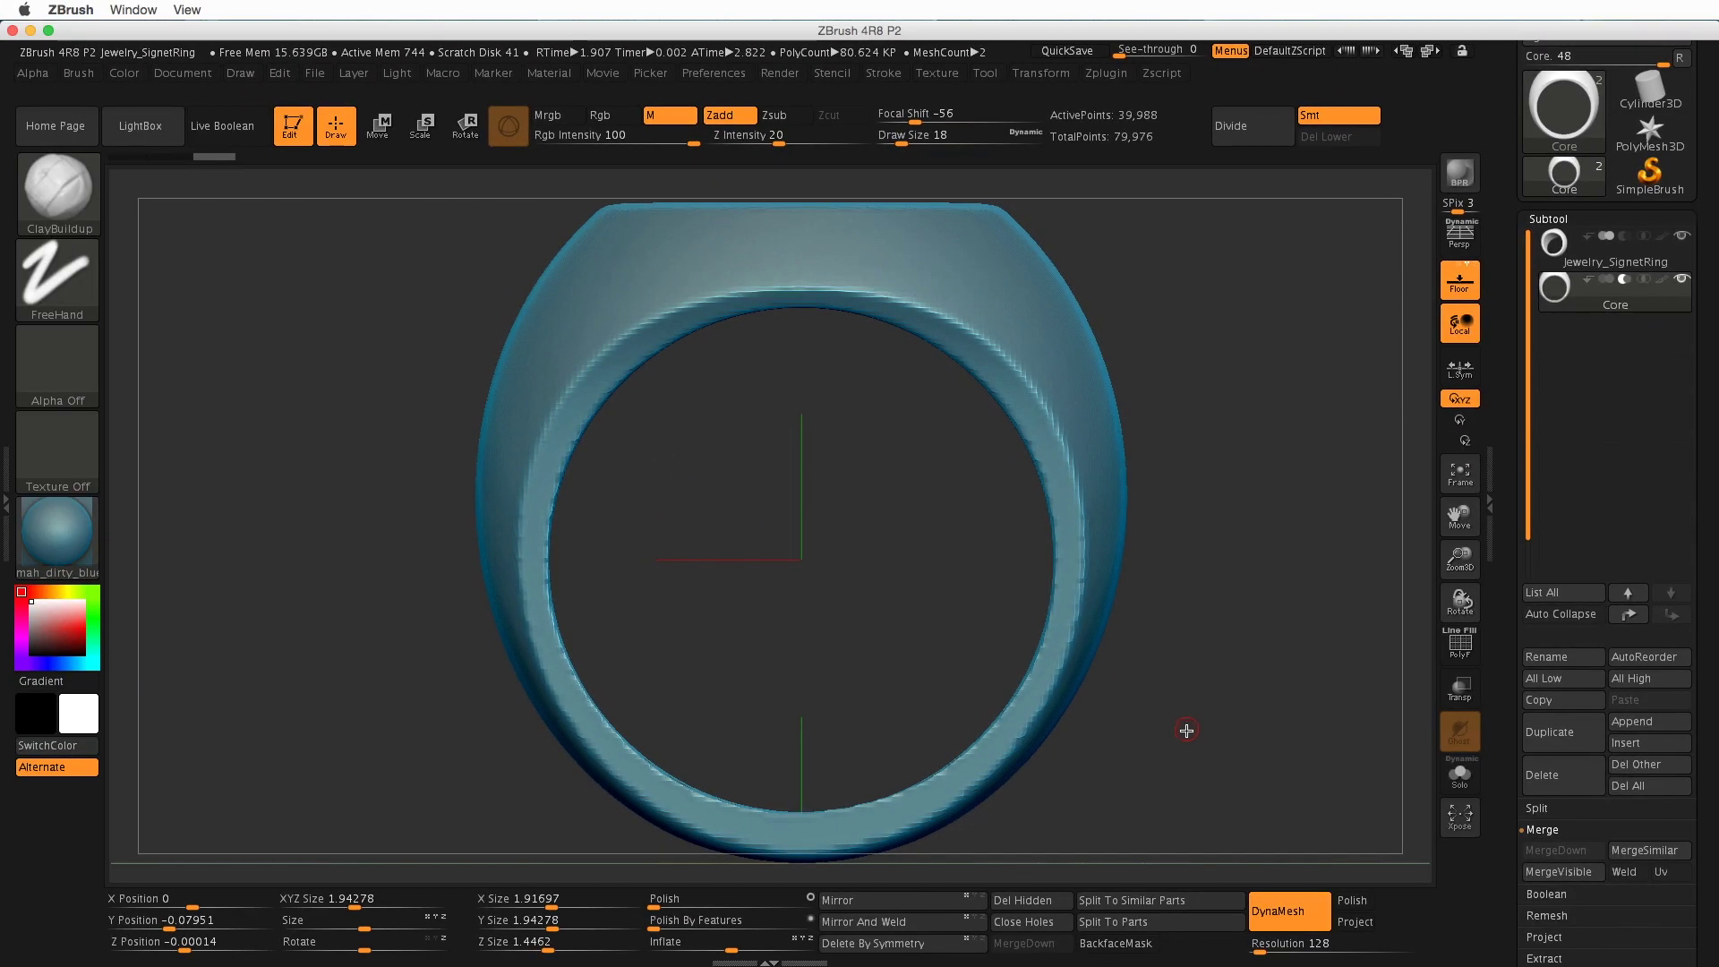
# - Scale the Core subtool down uniformly with the Gizmo 3D to an XYZ size of about 1.48
pyautogui.moveTo(1195, 693)
pyautogui.mouseDown()
pyautogui.moveTo(1221, 695)
pyautogui.moveTo(1189, 695)
pyautogui.mouseUp()
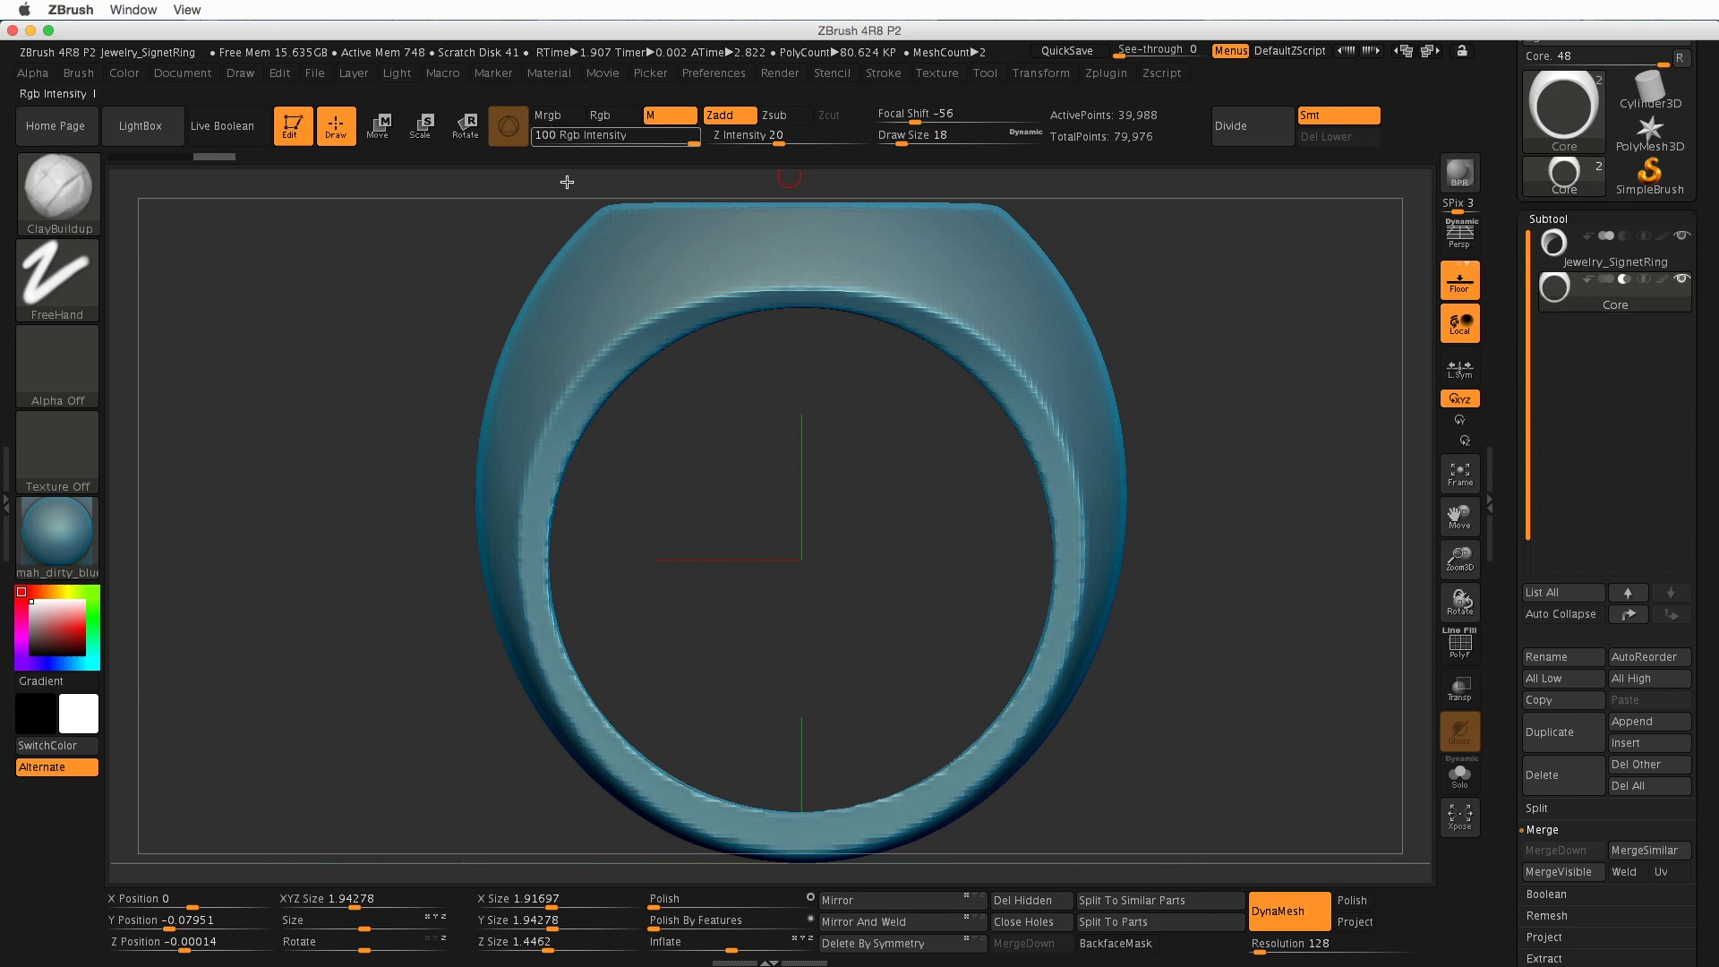
pyautogui.press('w')
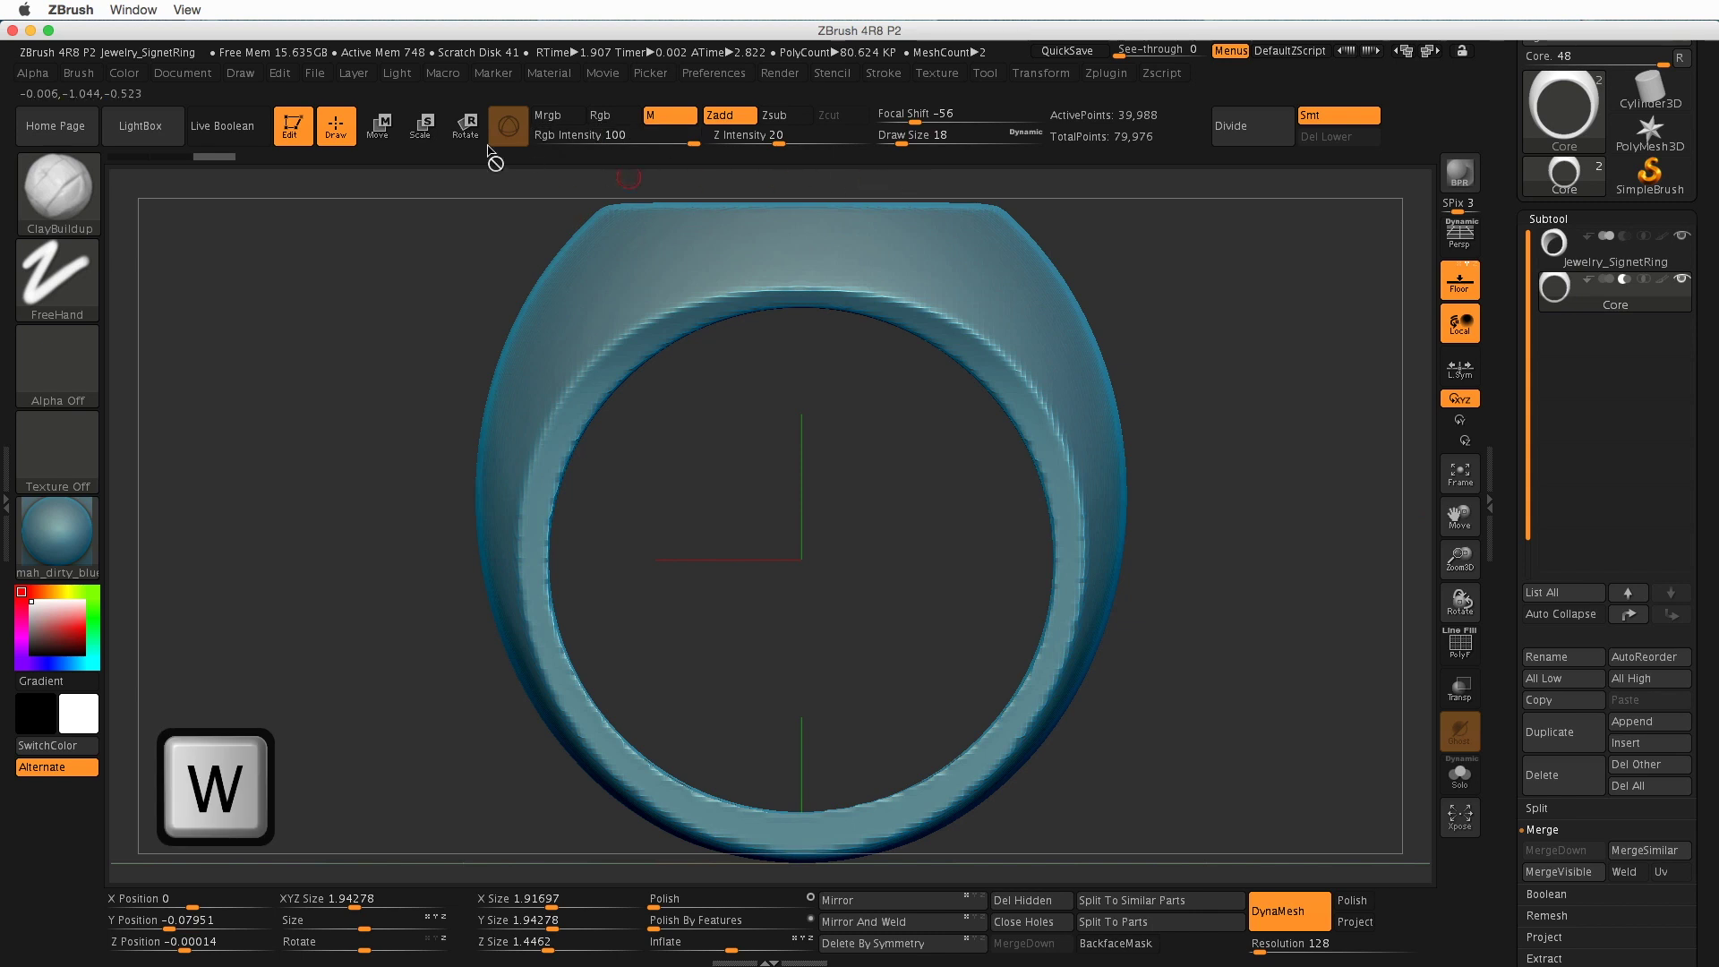
pyautogui.click(383, 134)
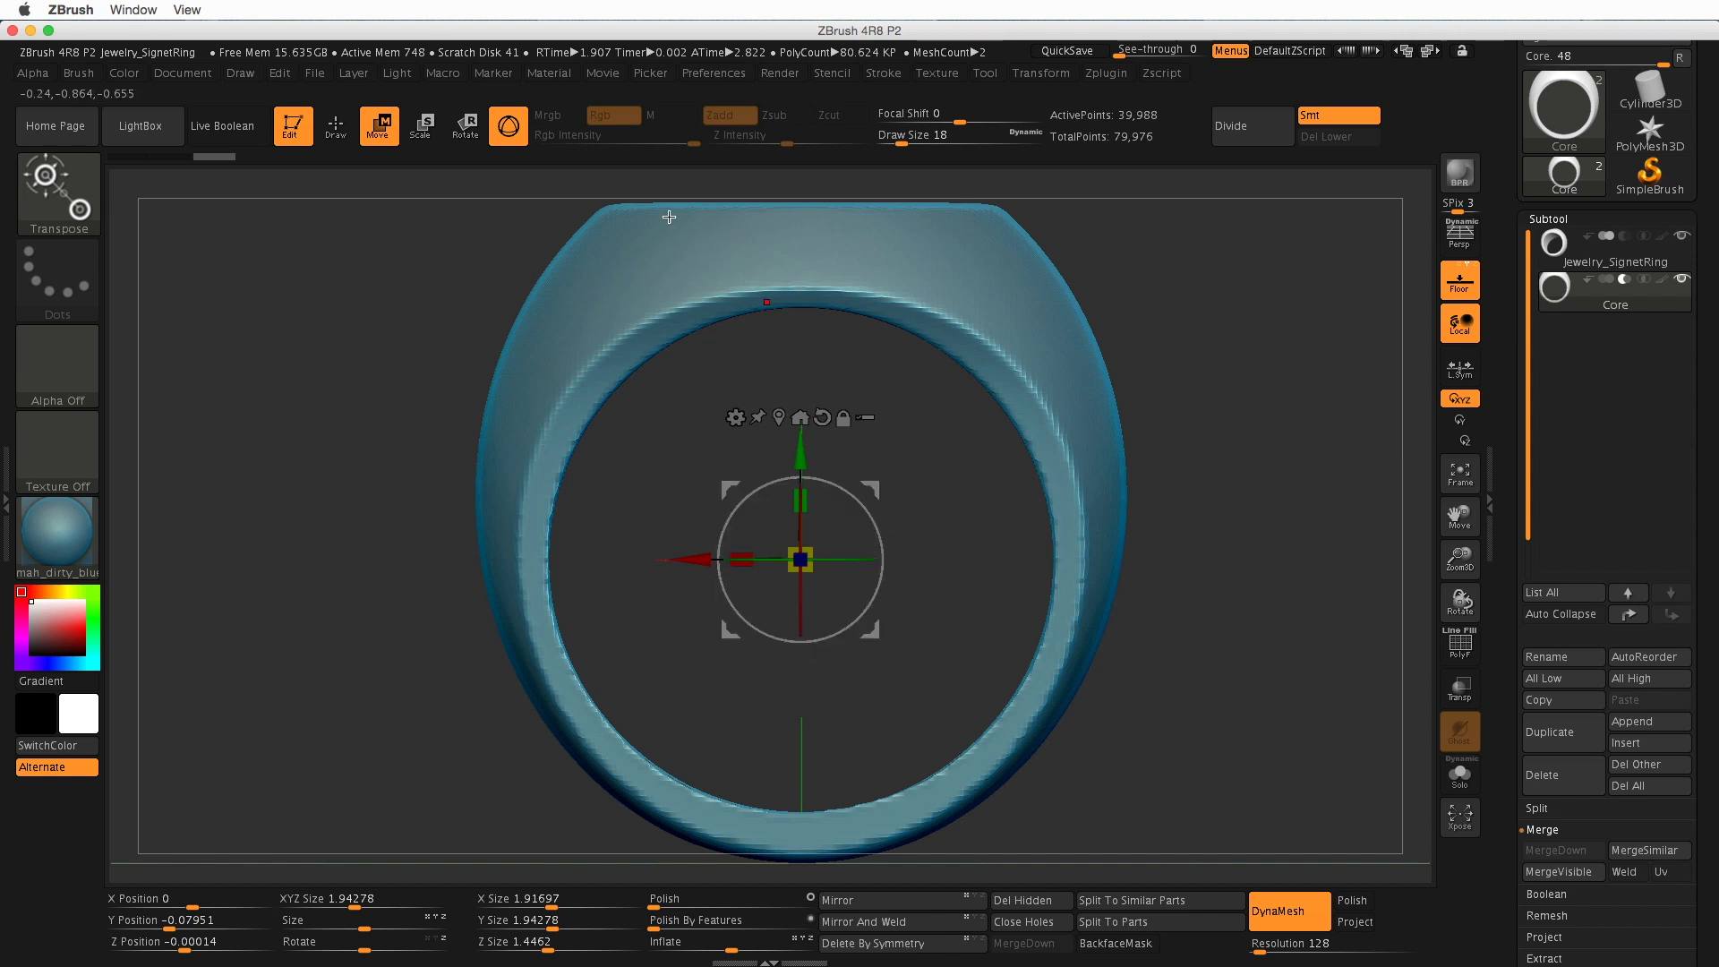
pyautogui.click(506, 128)
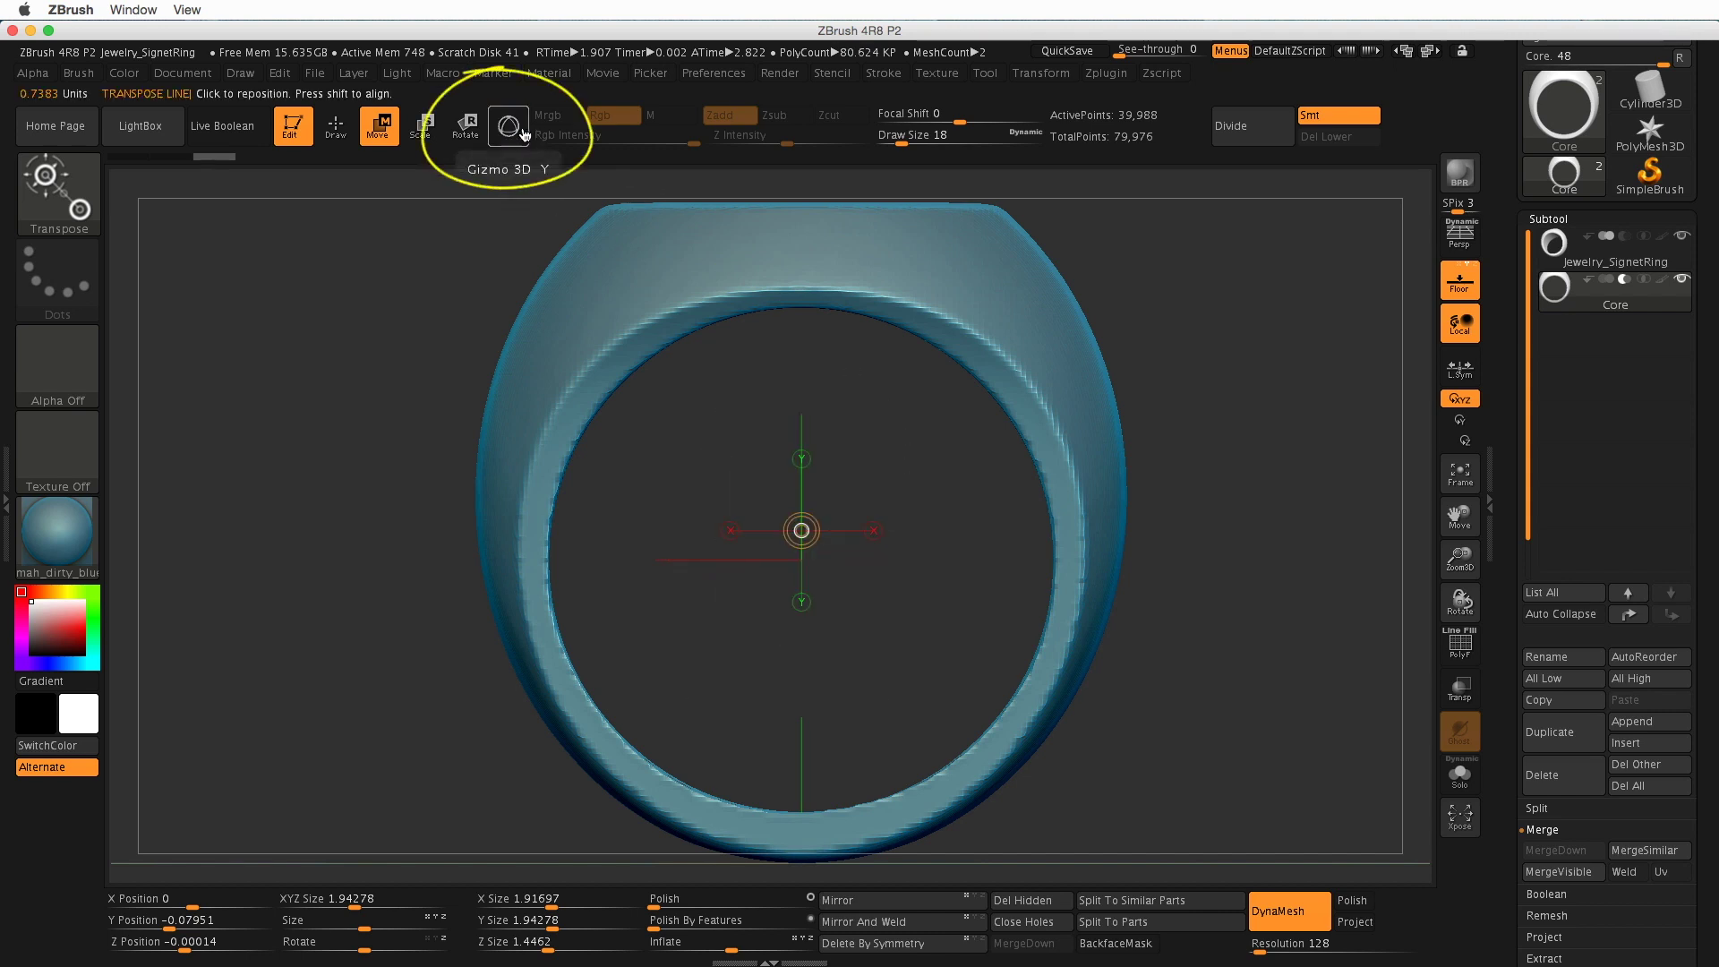
pyautogui.press('y')
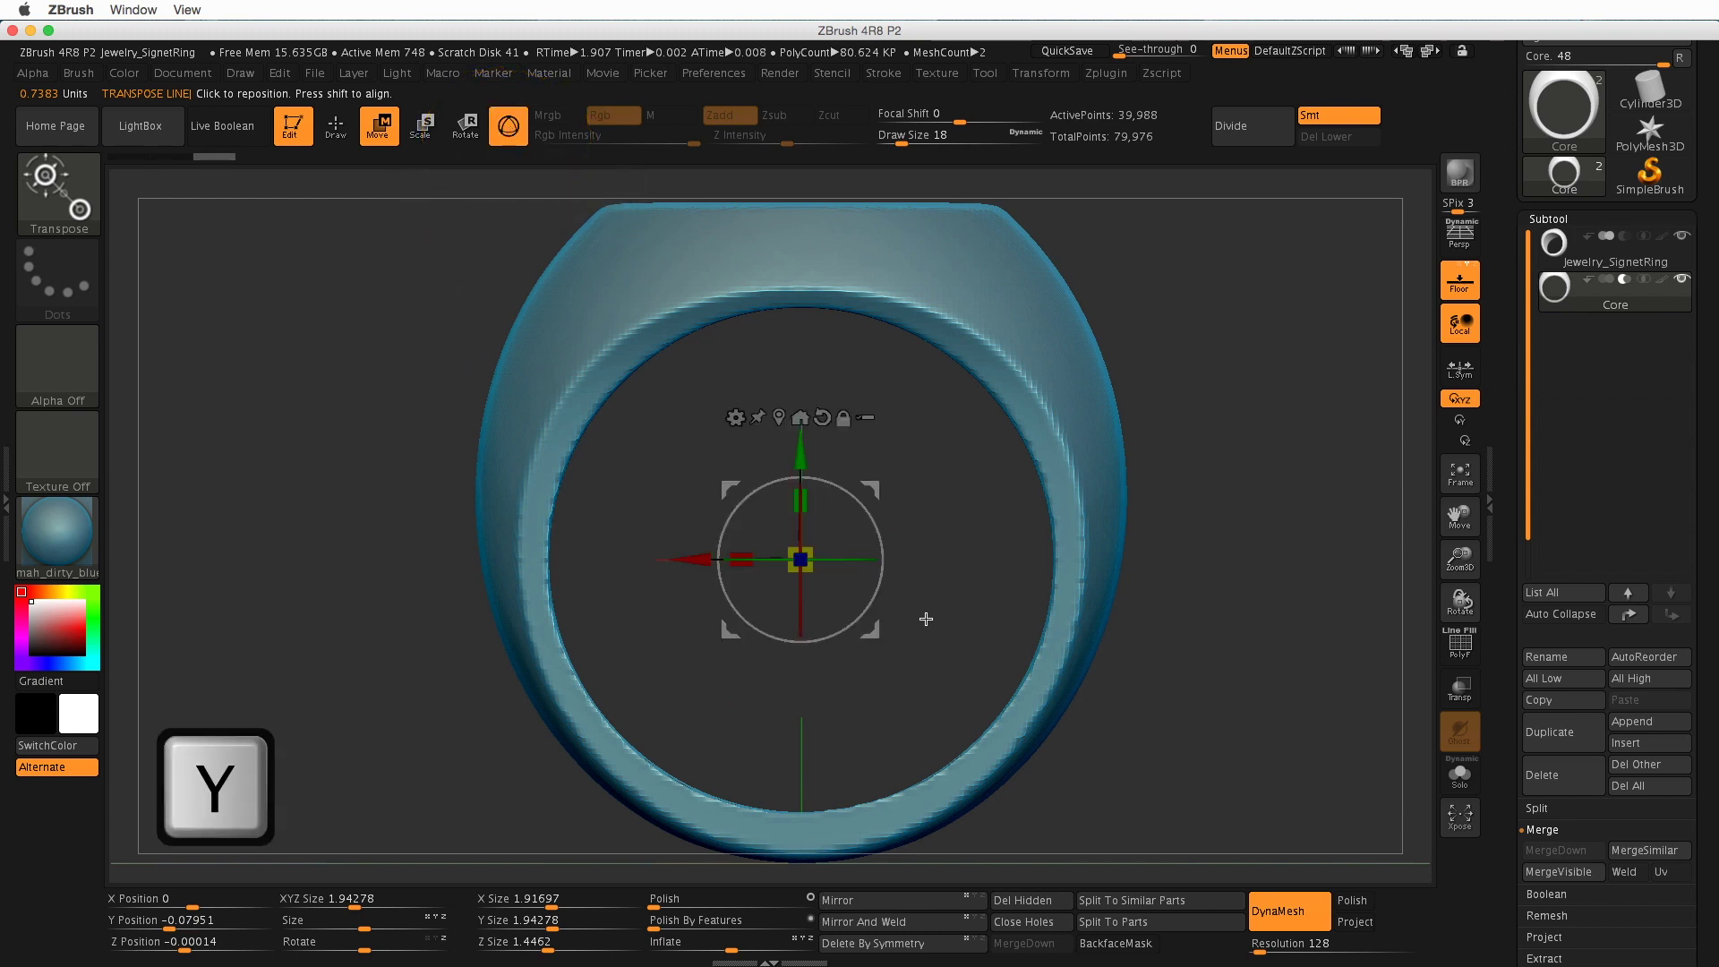
pyautogui.click(807, 552)
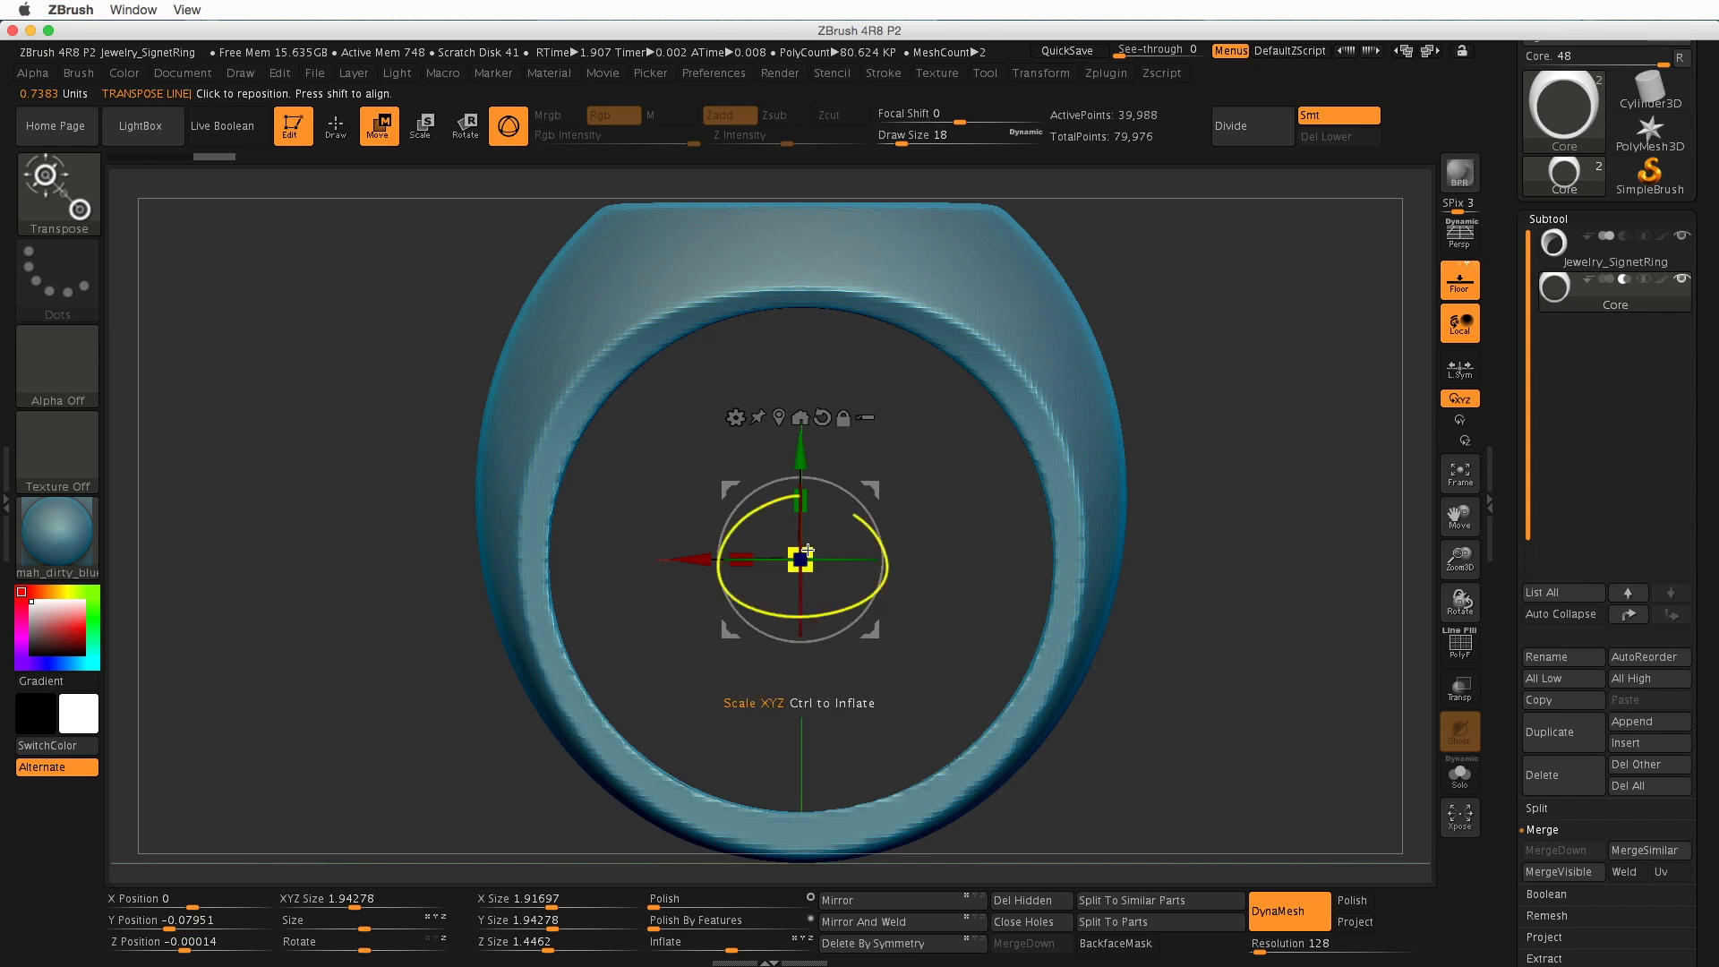
pyautogui.moveTo(807, 553); pyautogui.dragTo(750, 603)
pyautogui.moveTo(1147, 695); pyautogui.dragTo(1132, 659)
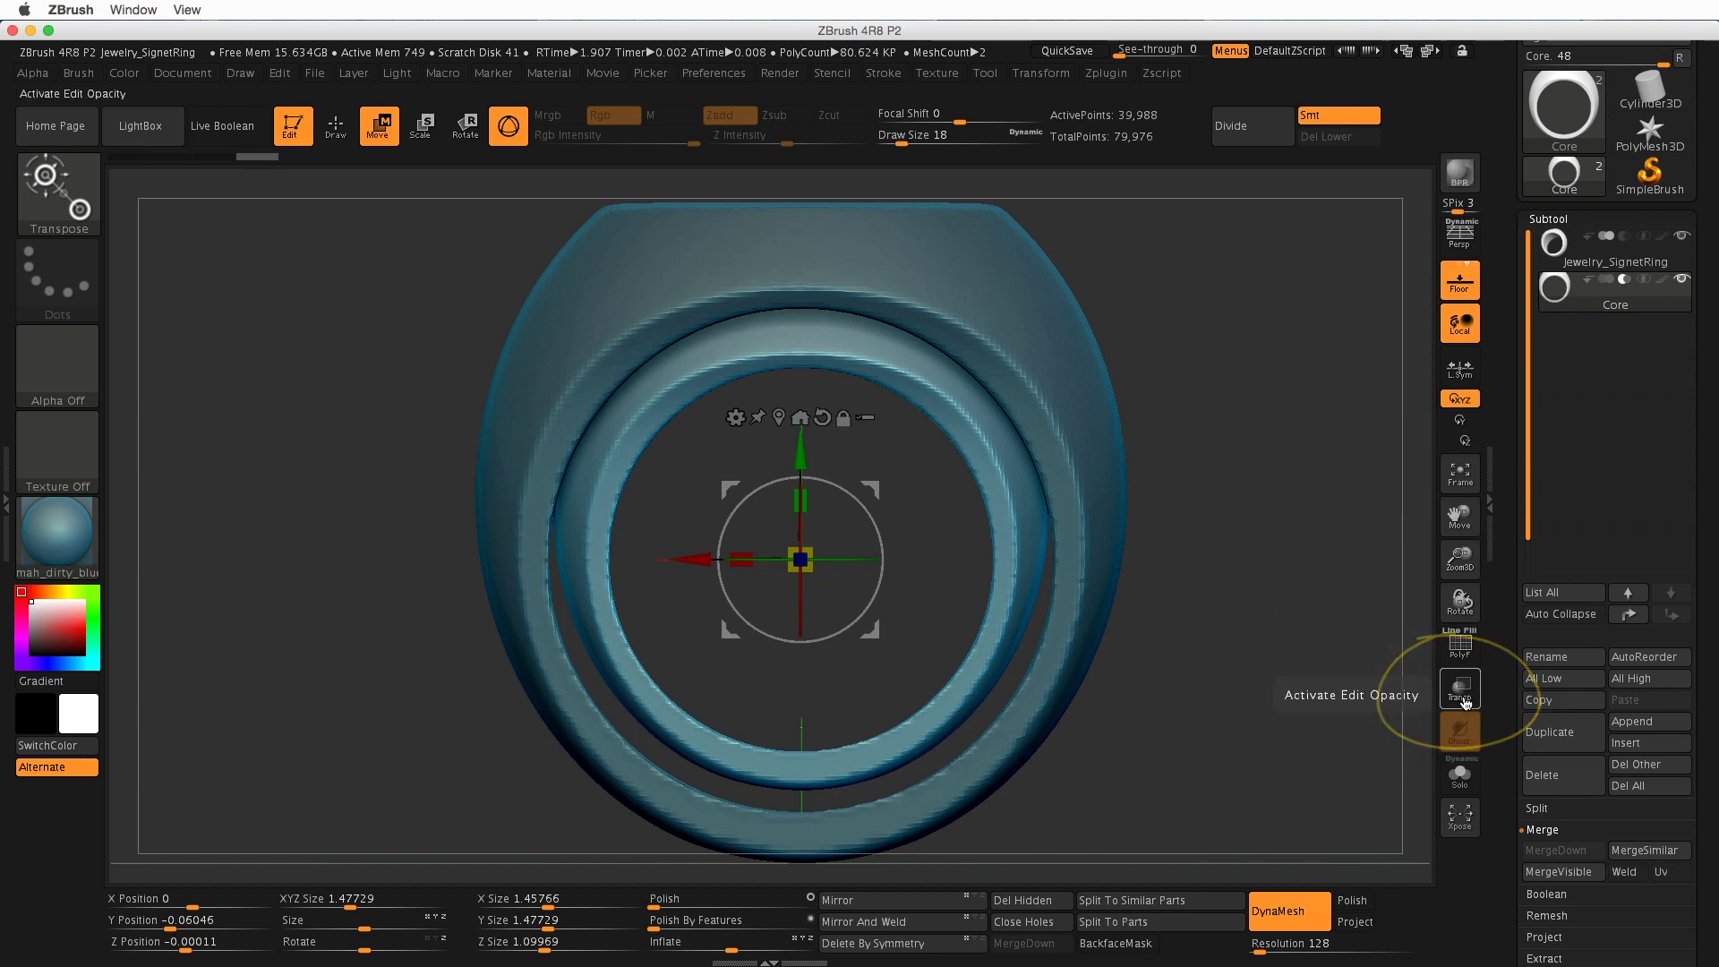
# - Turn on transparency, and fit the Core within the ring at an XYZ size of about 1.57 and a Y position of about -0.13
pyautogui.click(1460, 690)
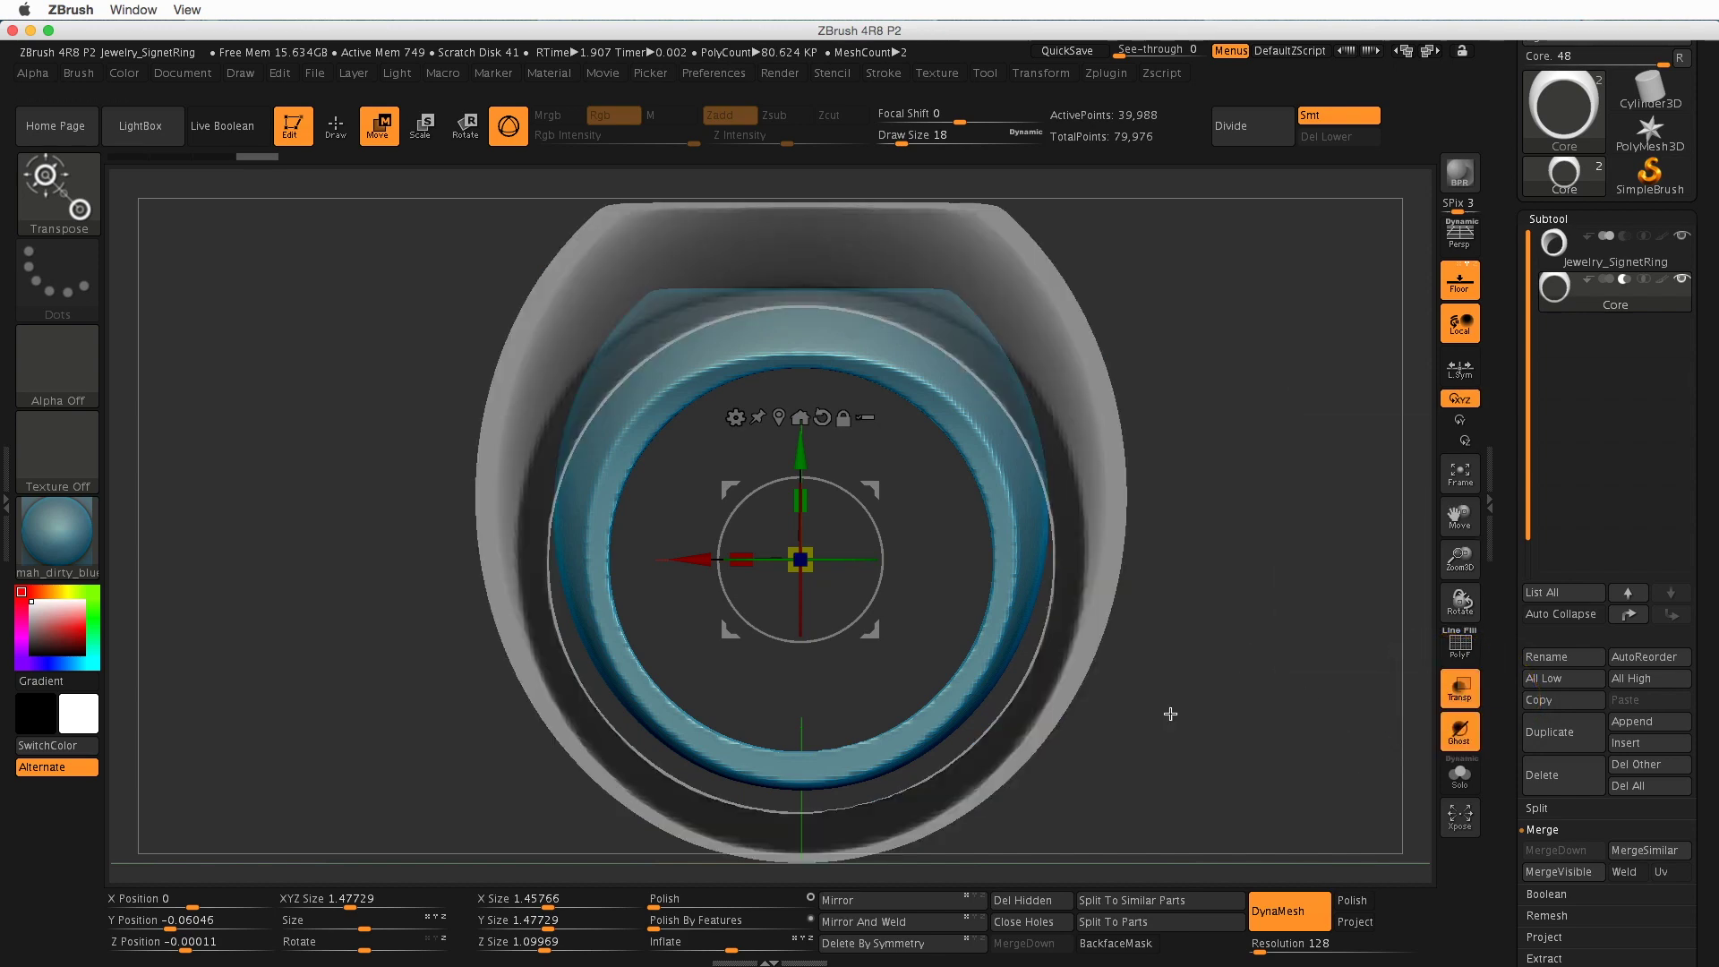
pyautogui.moveTo(1214, 629)
pyautogui.mouseDown()
pyautogui.moveTo(1258, 660)
pyautogui.moveTo(1200, 653)
pyautogui.mouseUp()
pyautogui.keyDown('alt'); pyautogui.moveTo(1187, 632); pyautogui.dragTo(1192, 659); pyautogui.keyUp('alt')
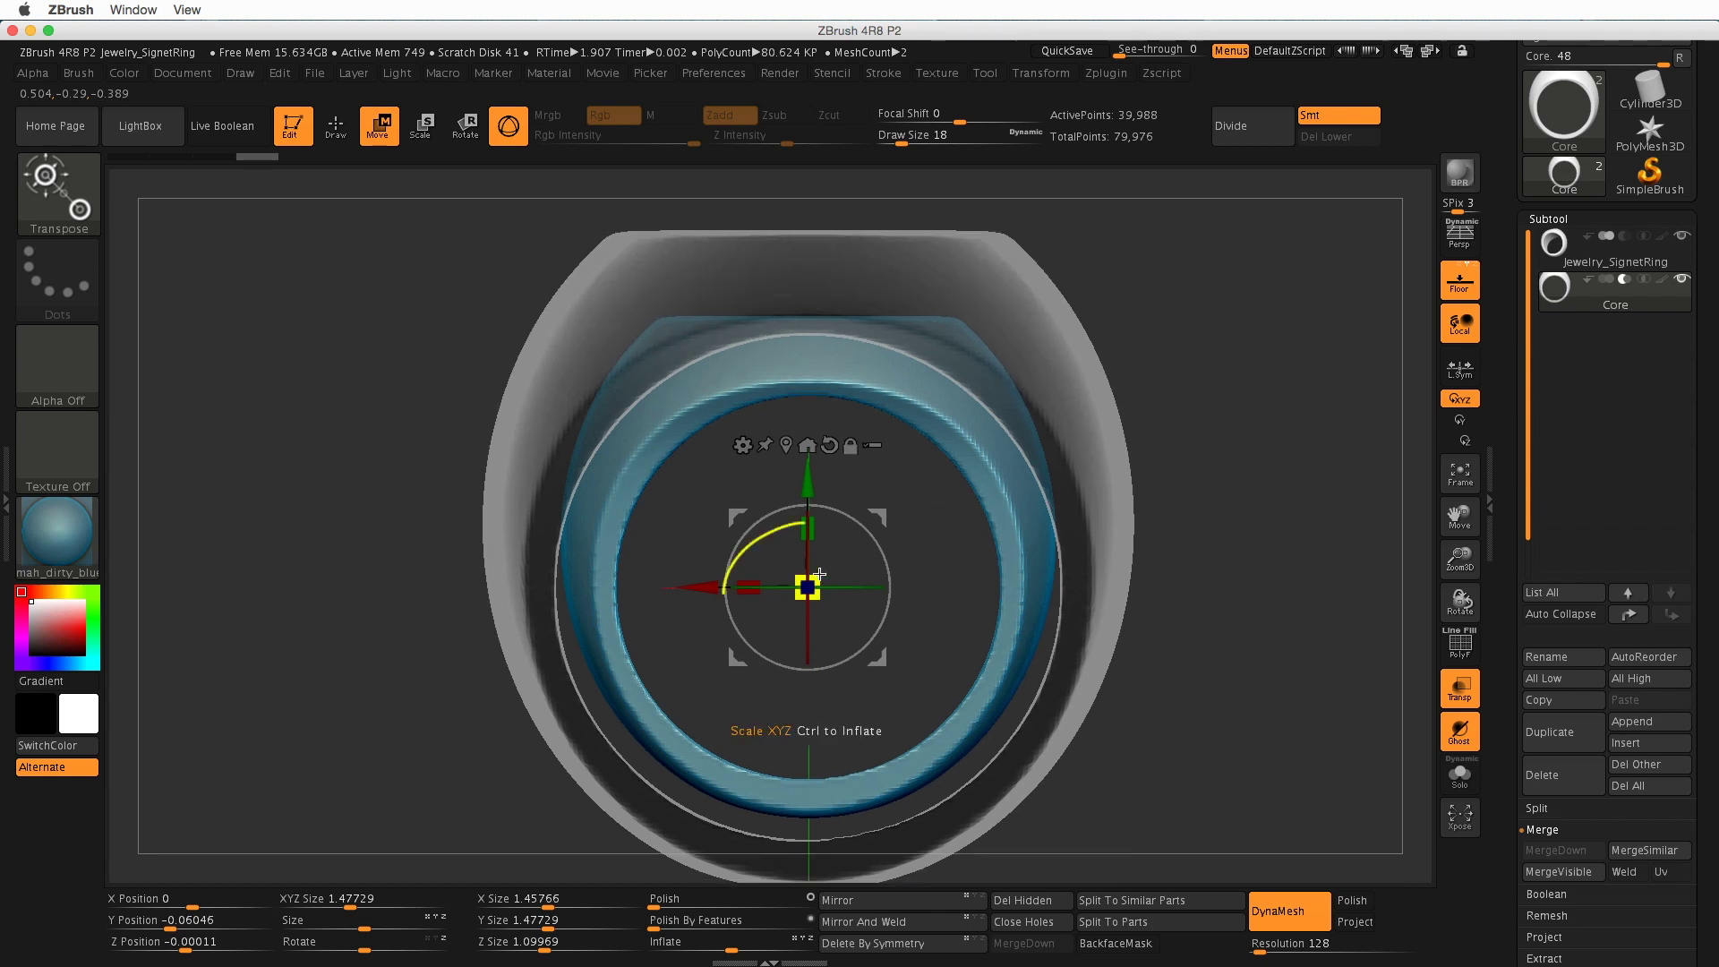
pyautogui.moveTo(817, 584); pyautogui.dragTo(823, 578)
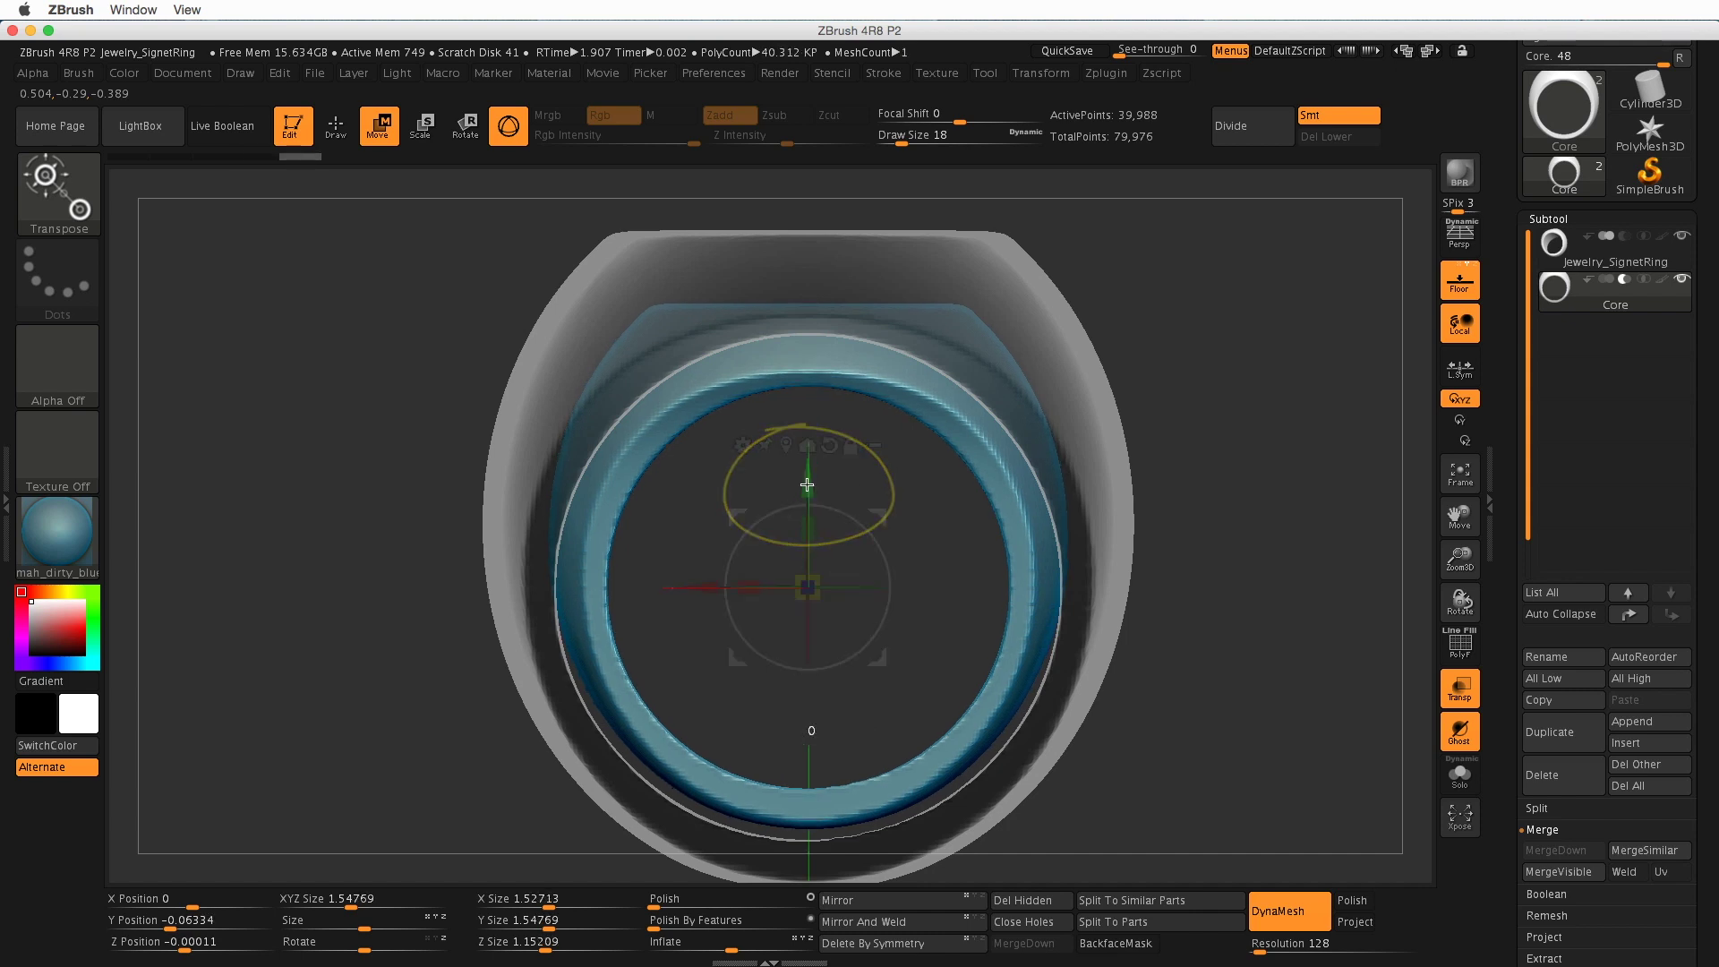
pyautogui.moveTo(807, 484); pyautogui.dragTo(810, 455)
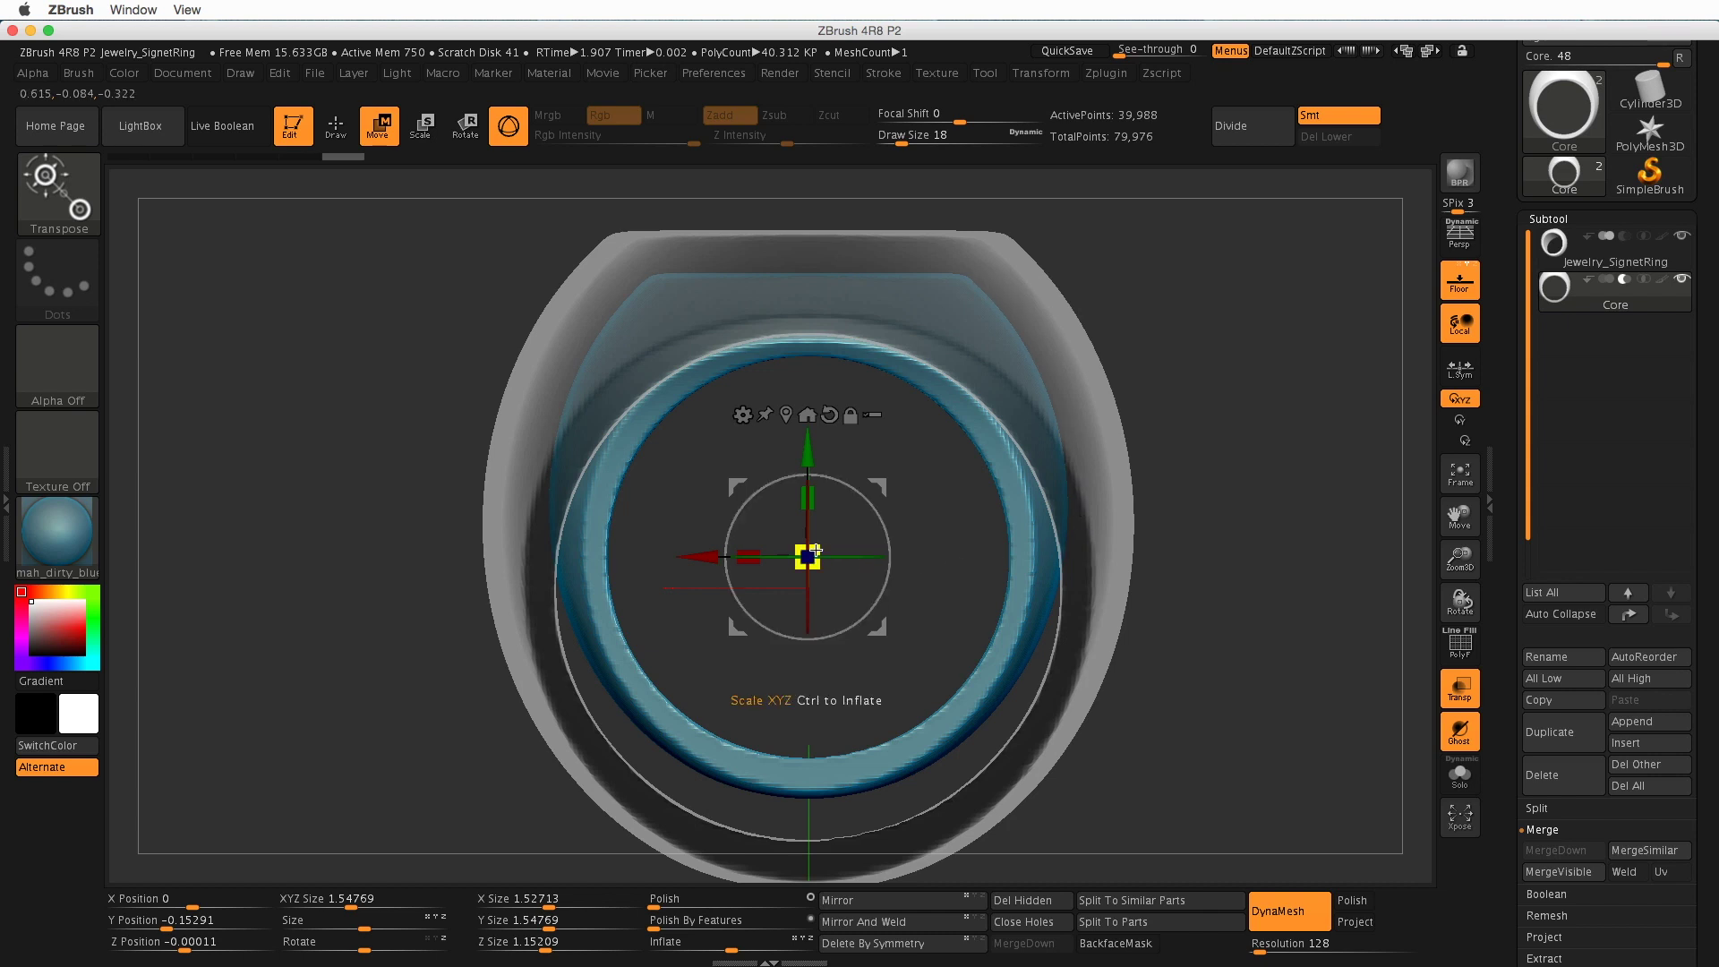
pyautogui.moveTo(816, 552); pyautogui.dragTo(820, 510)
pyautogui.moveTo(806, 446); pyautogui.dragTo(806, 457)
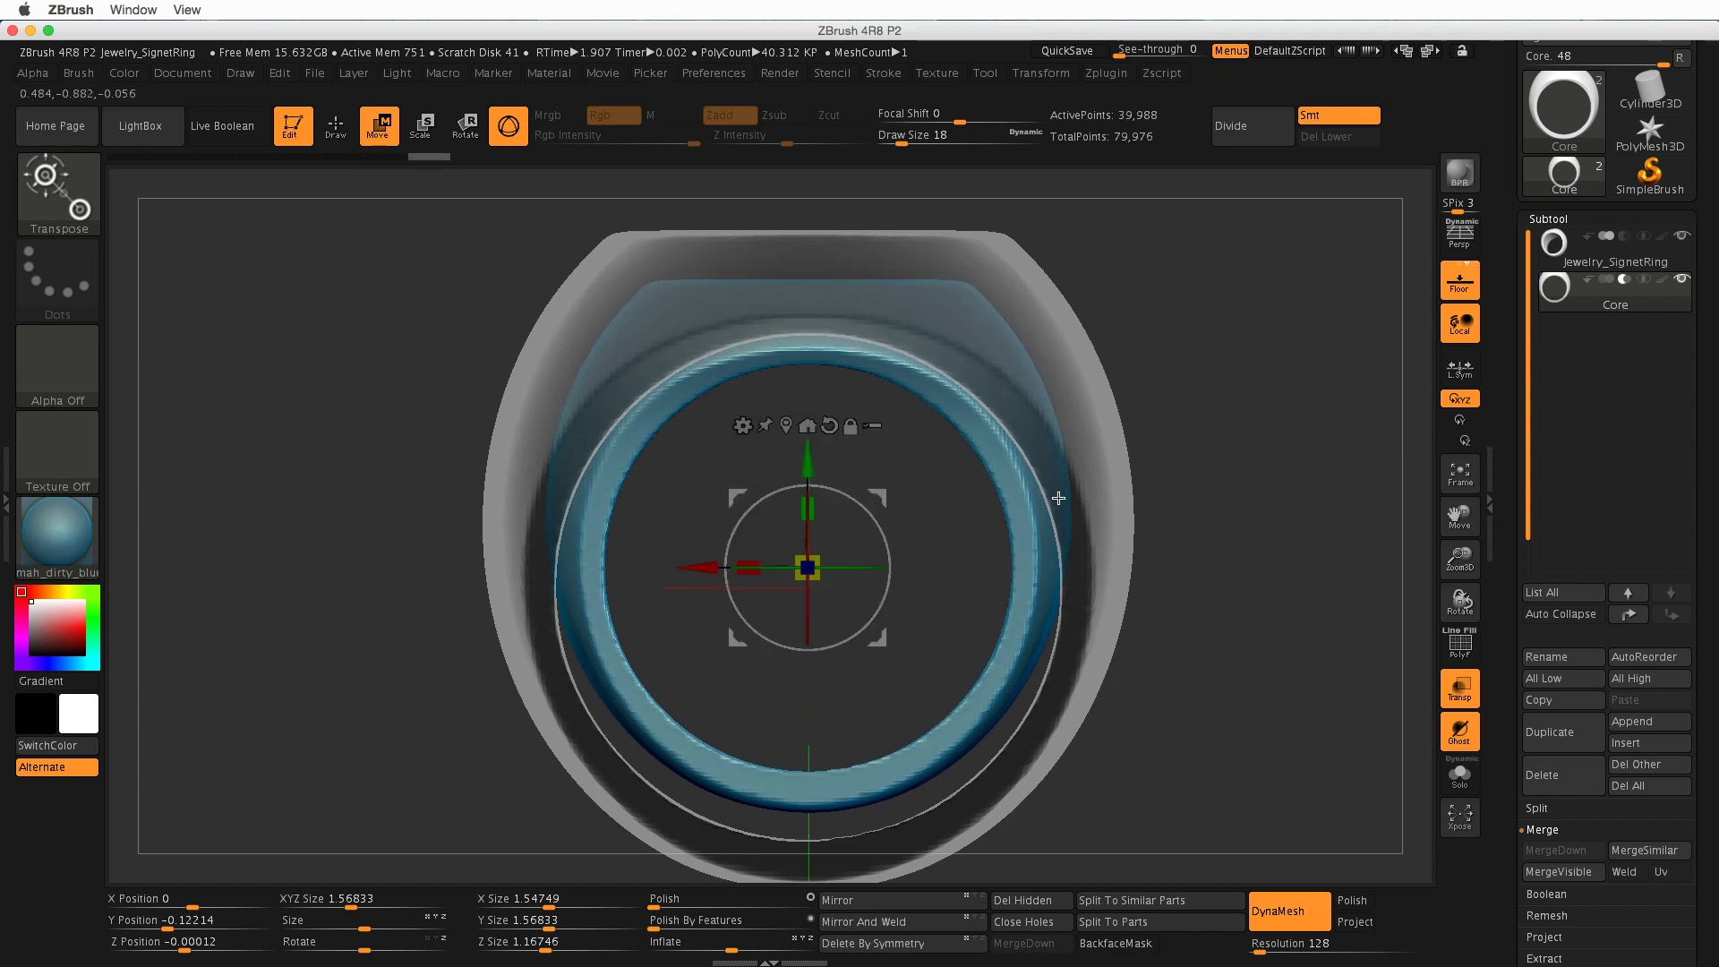
pyautogui.moveTo(807, 458); pyautogui.dragTo(807, 454)
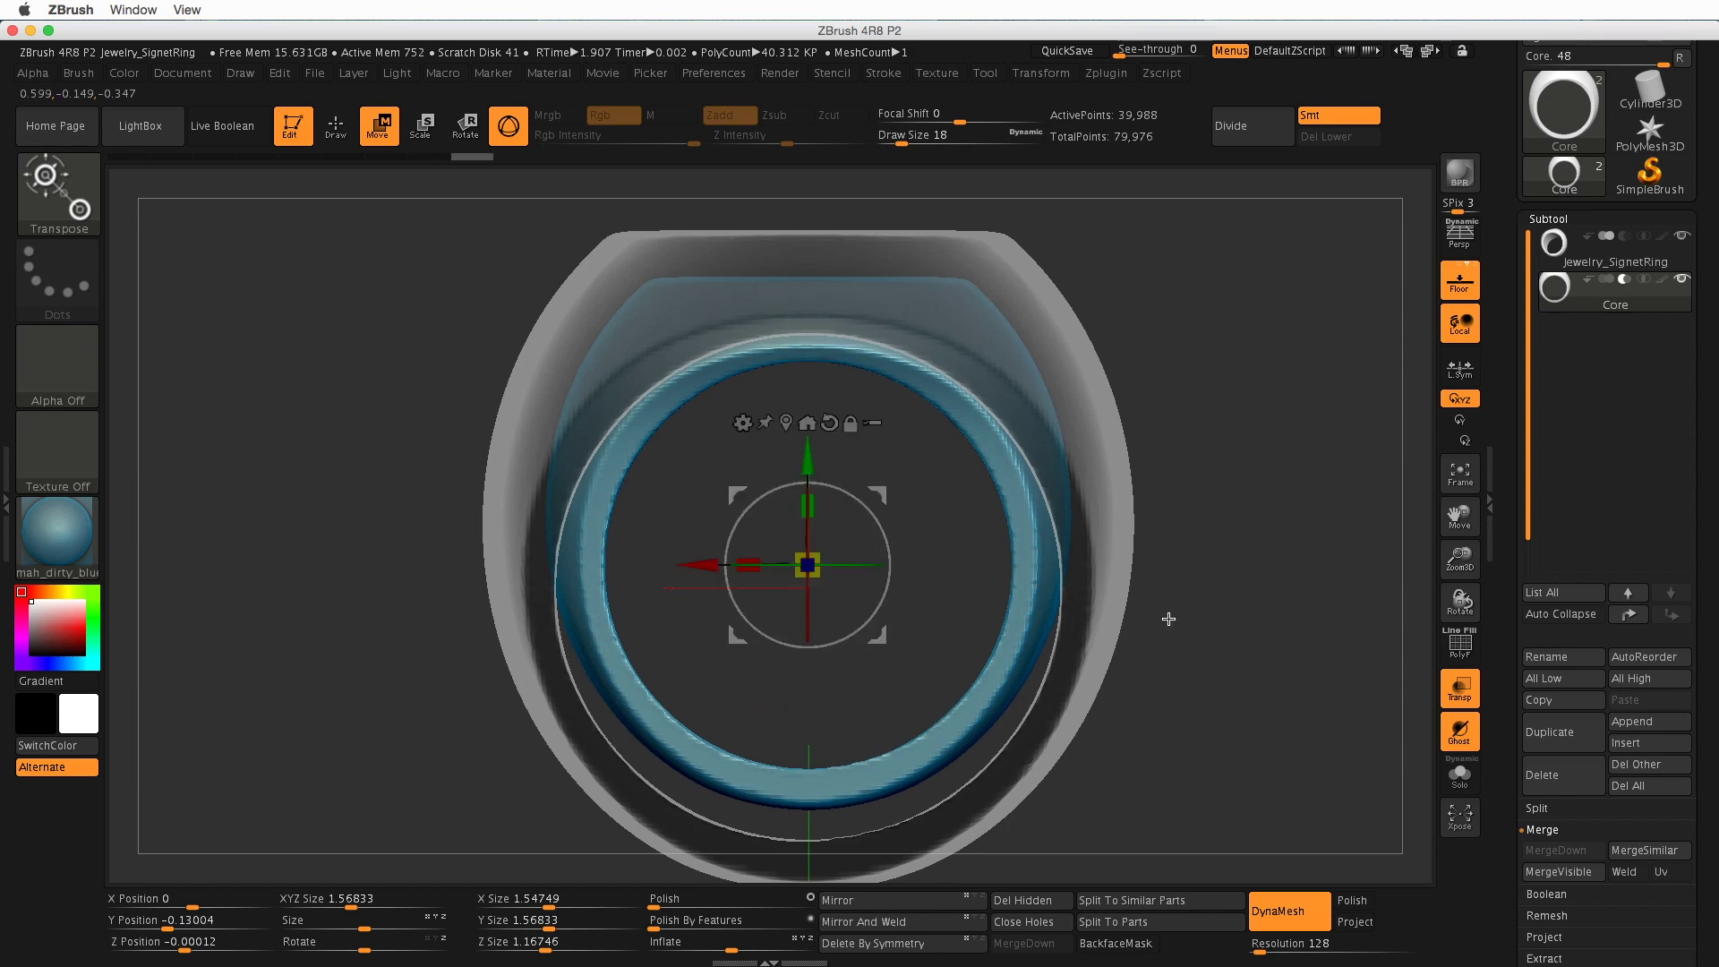
# - Narrow the Core along Z to about 1.02 in the ring's side view and raise it to a Y position of about -0.145
pyautogui.moveTo(1198, 616); pyautogui.dragTo(1153, 524)
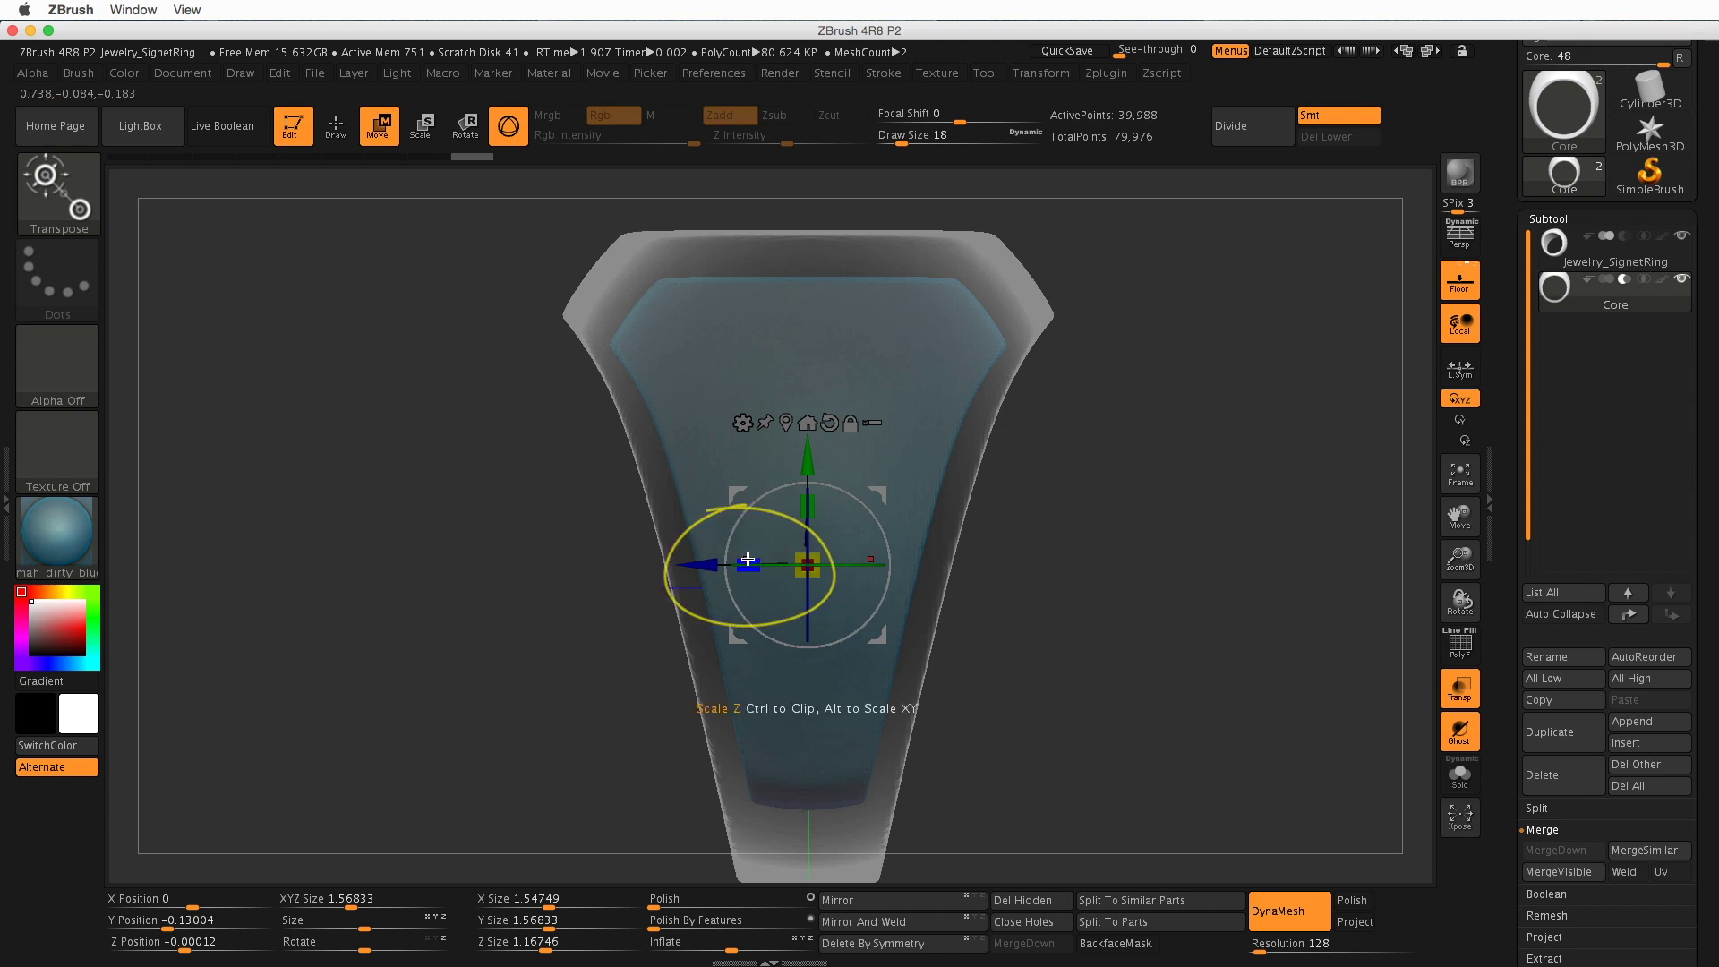
pyautogui.moveTo(750, 559); pyautogui.dragTo(752, 564)
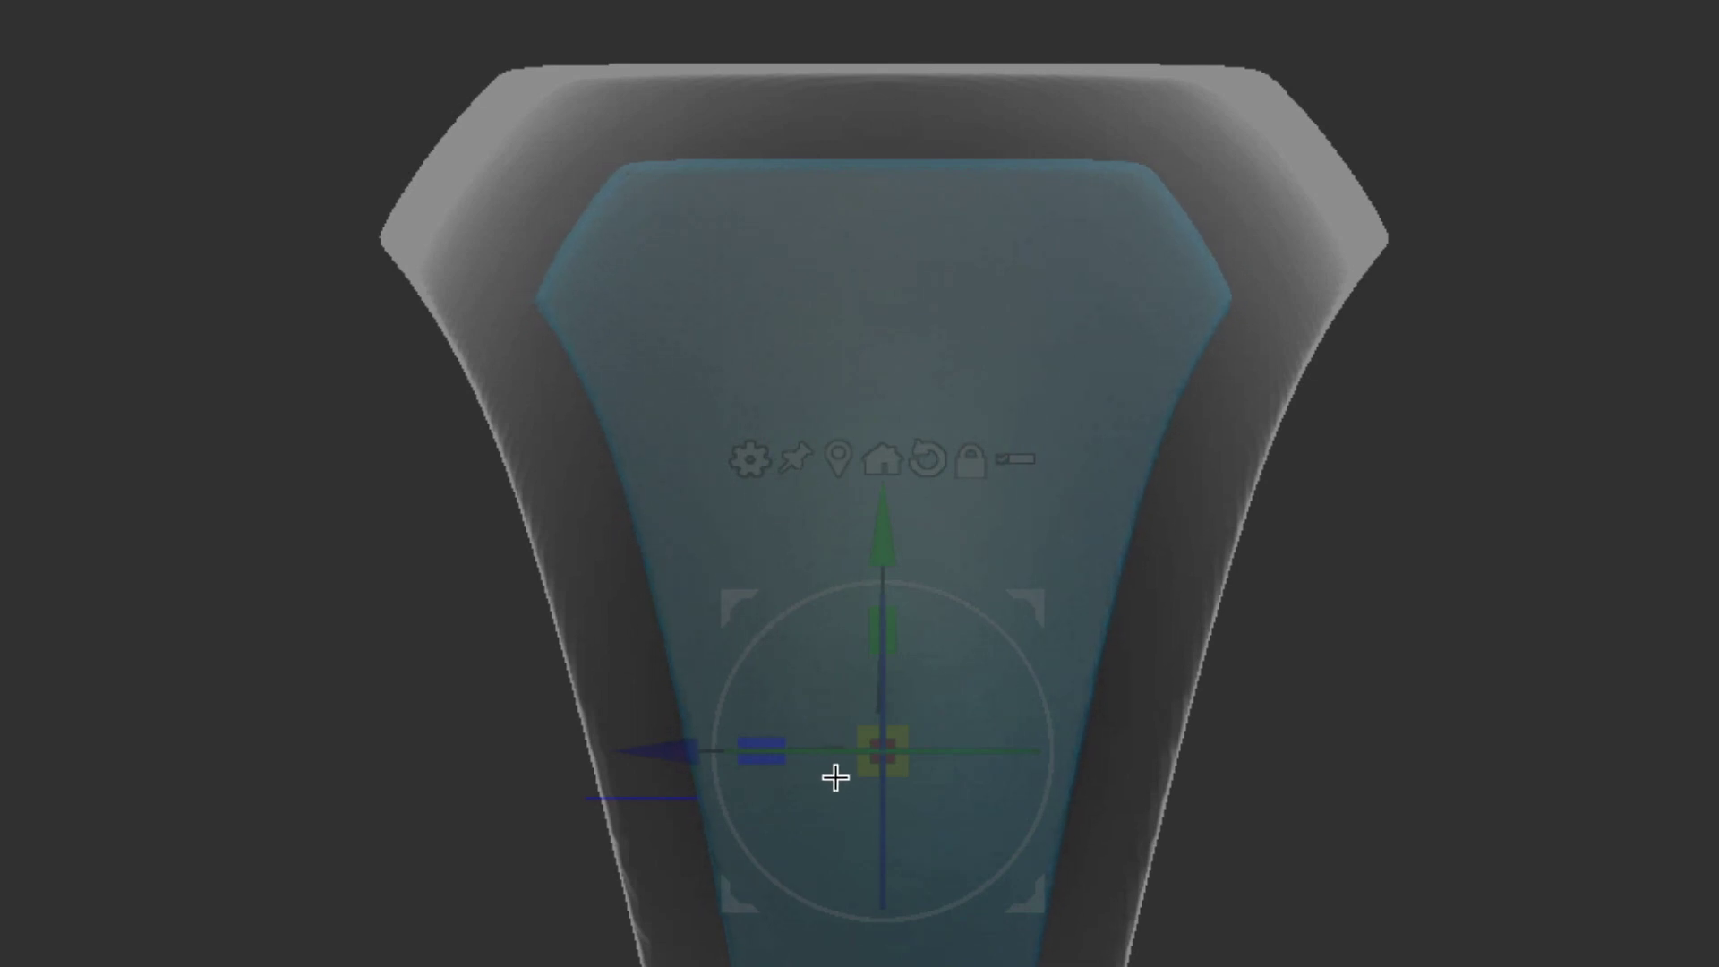
pyautogui.moveTo(839, 780); pyautogui.dragTo(826, 824)
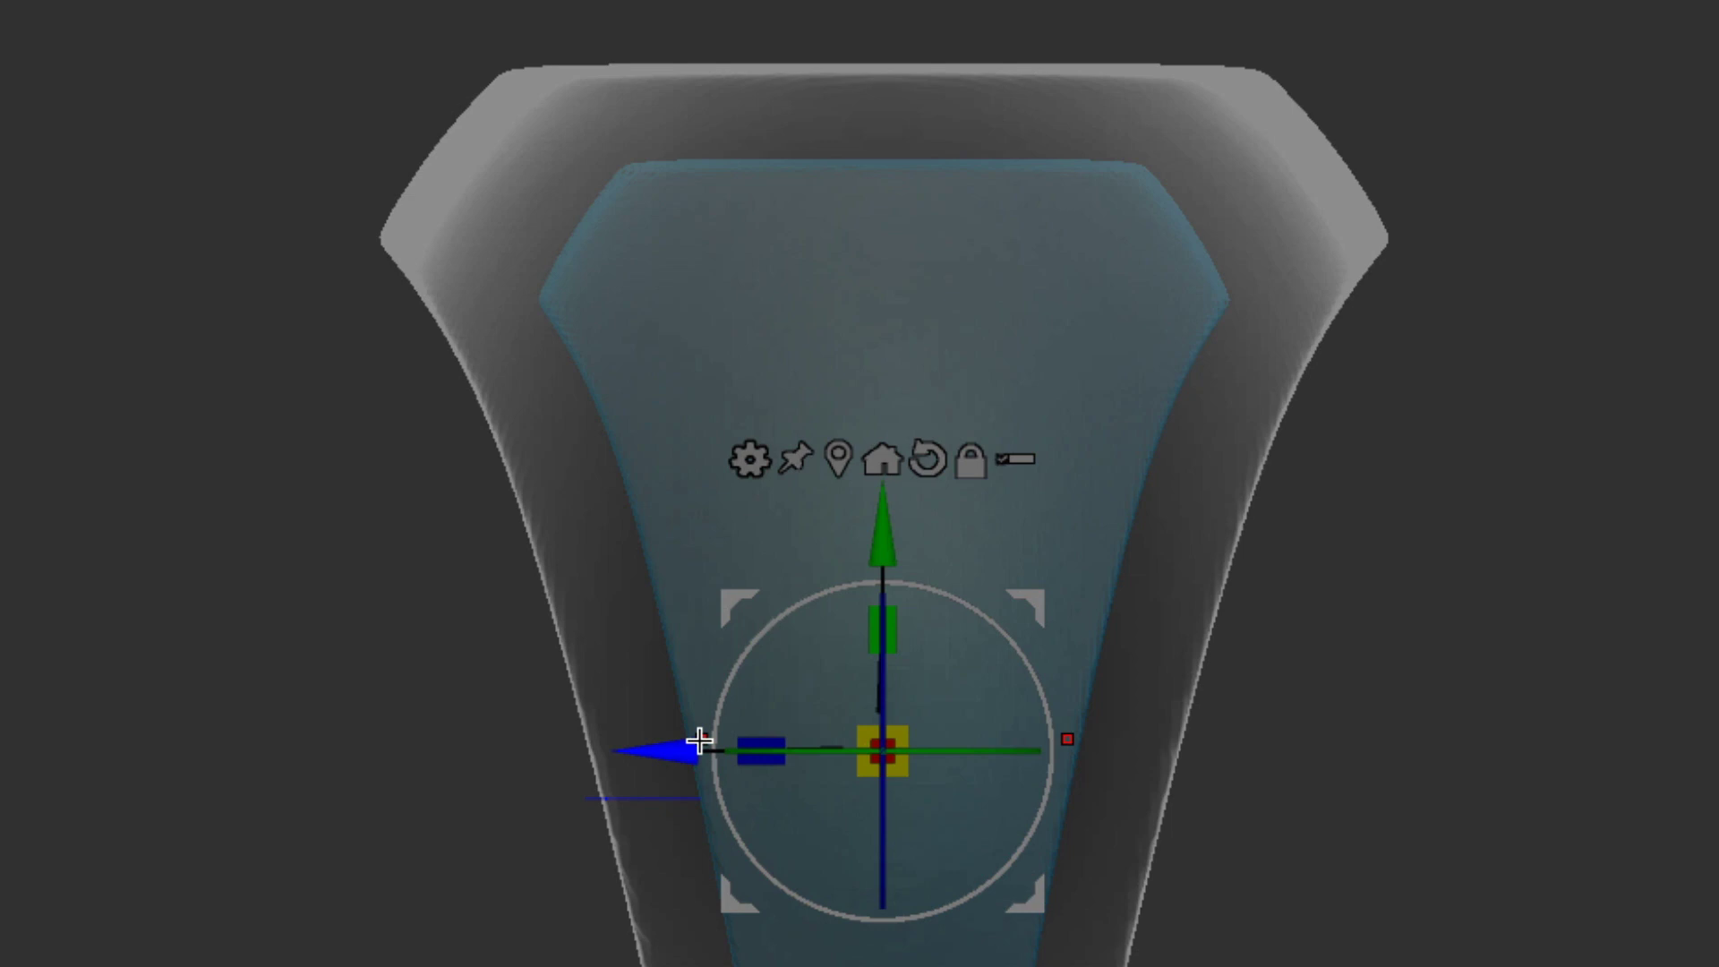
pyautogui.scroll(3, 1236, 806)
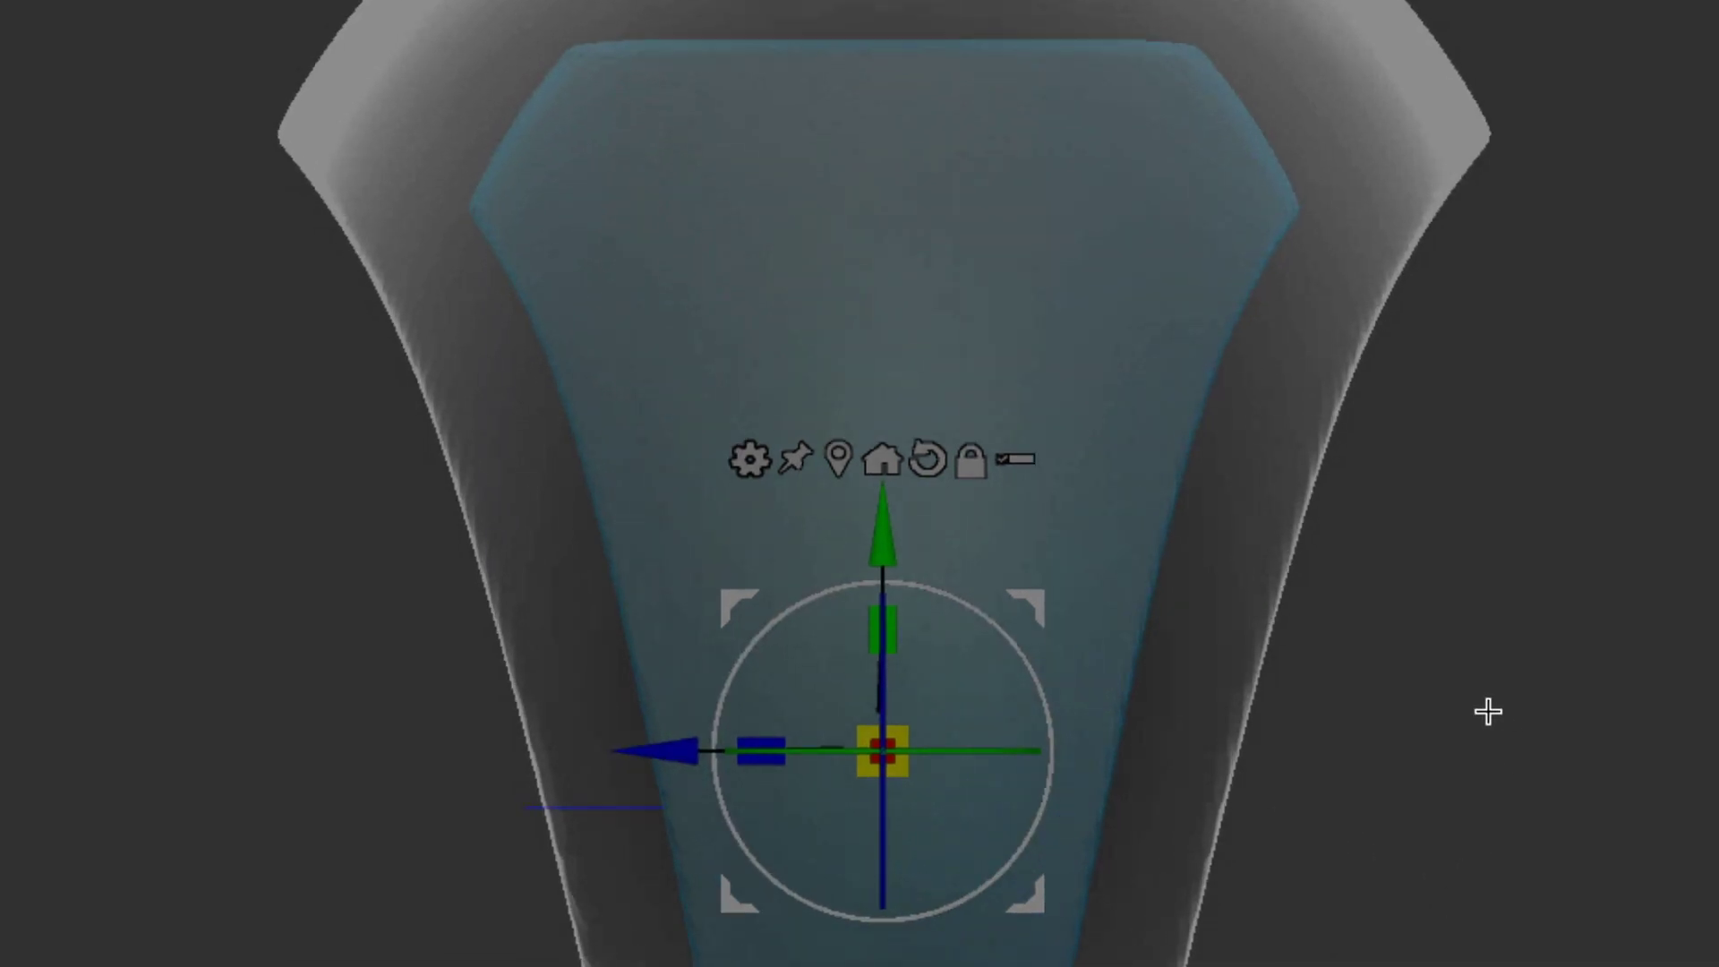
pyautogui.press('alt')
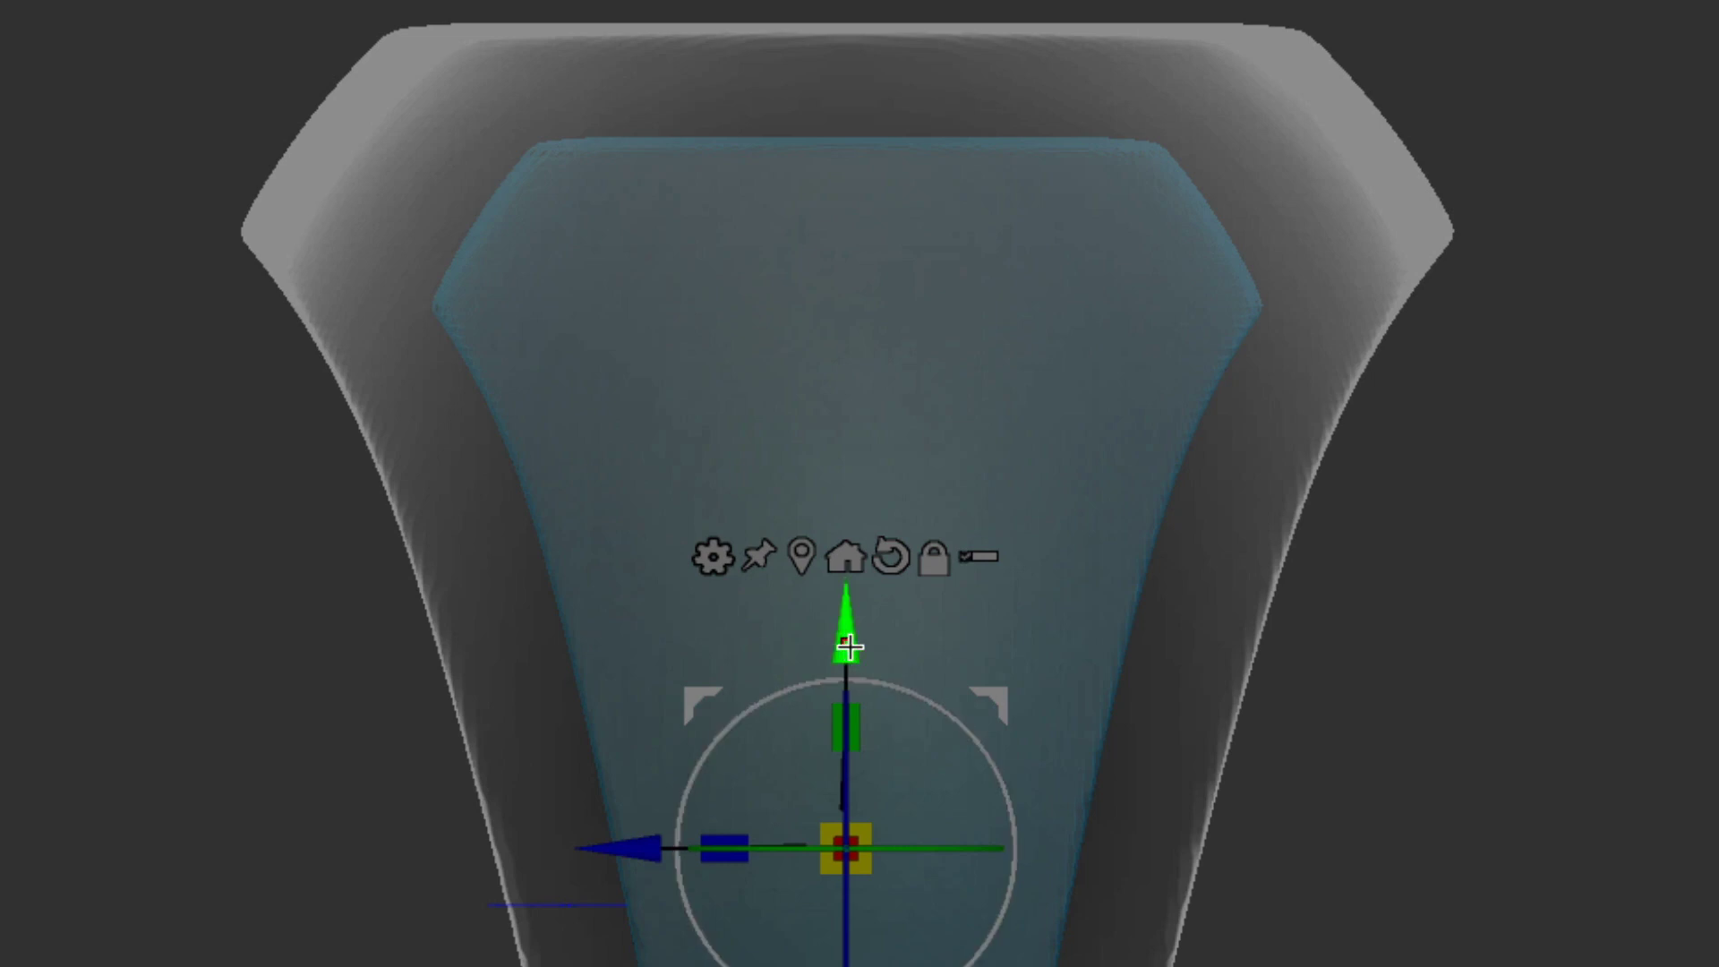
pyautogui.moveTo(848, 645); pyautogui.dragTo(851, 640)
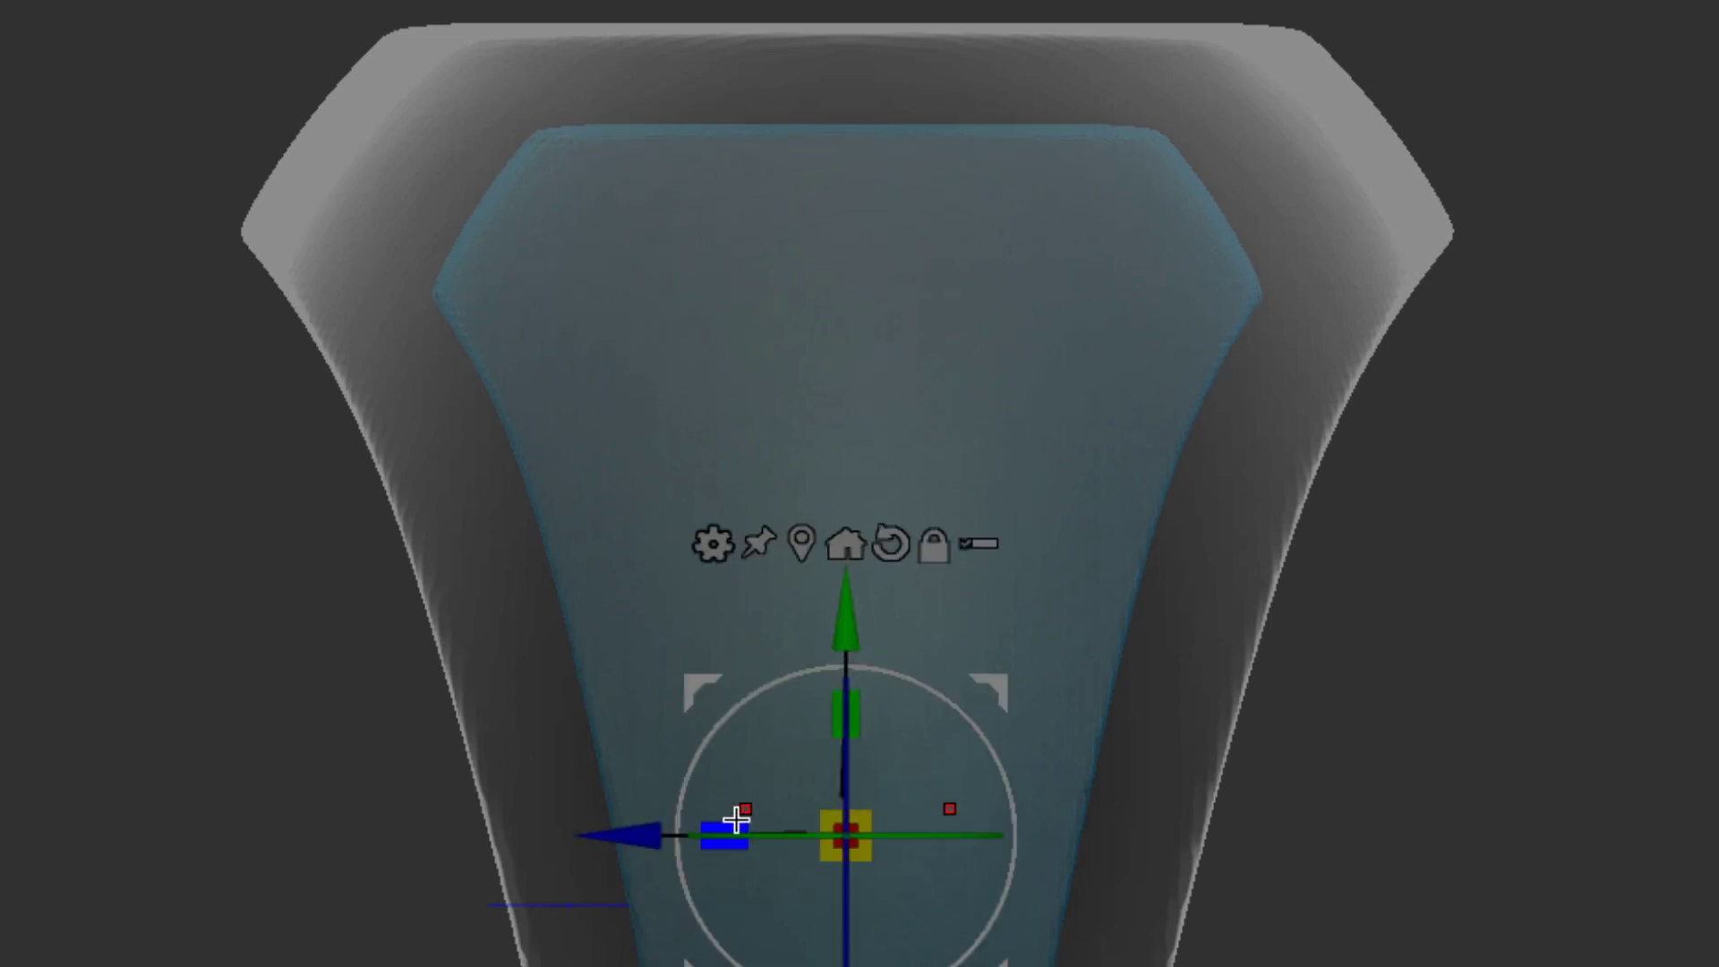
pyautogui.moveTo(728, 820); pyautogui.dragTo(721, 830)
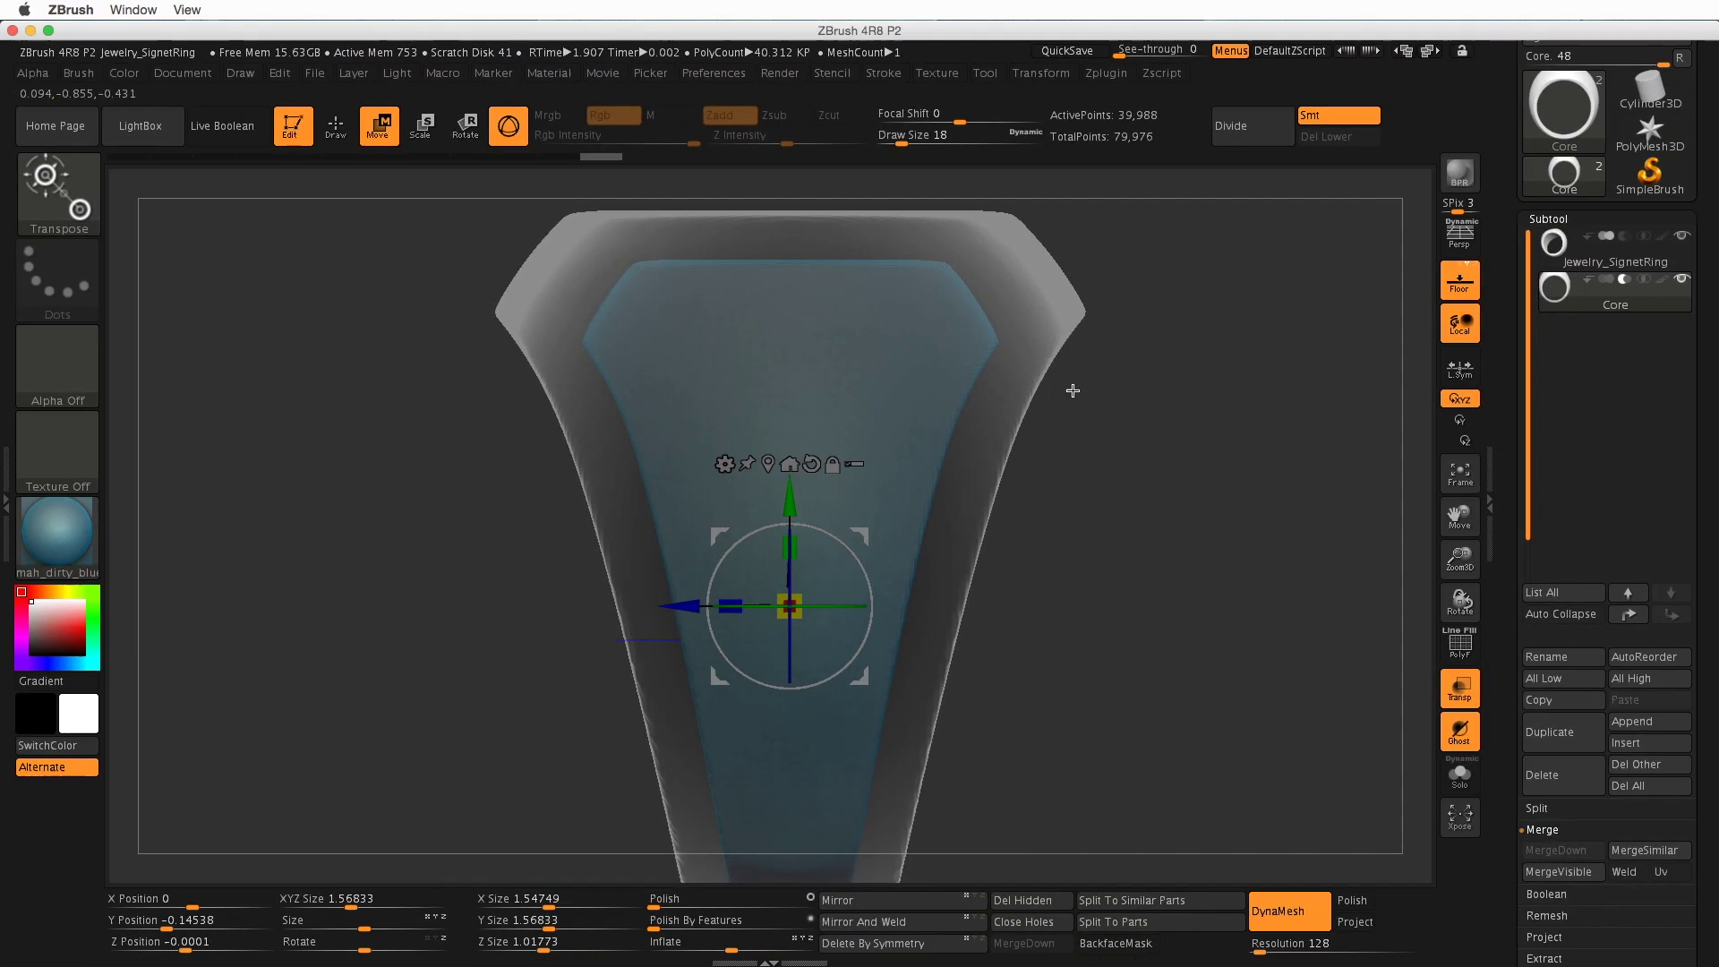
# - Check the Core's wall clearance inside the ring from the side and front, and turn off transparency
pyautogui.moveTo(1073, 390); pyautogui.dragTo(1118, 619)
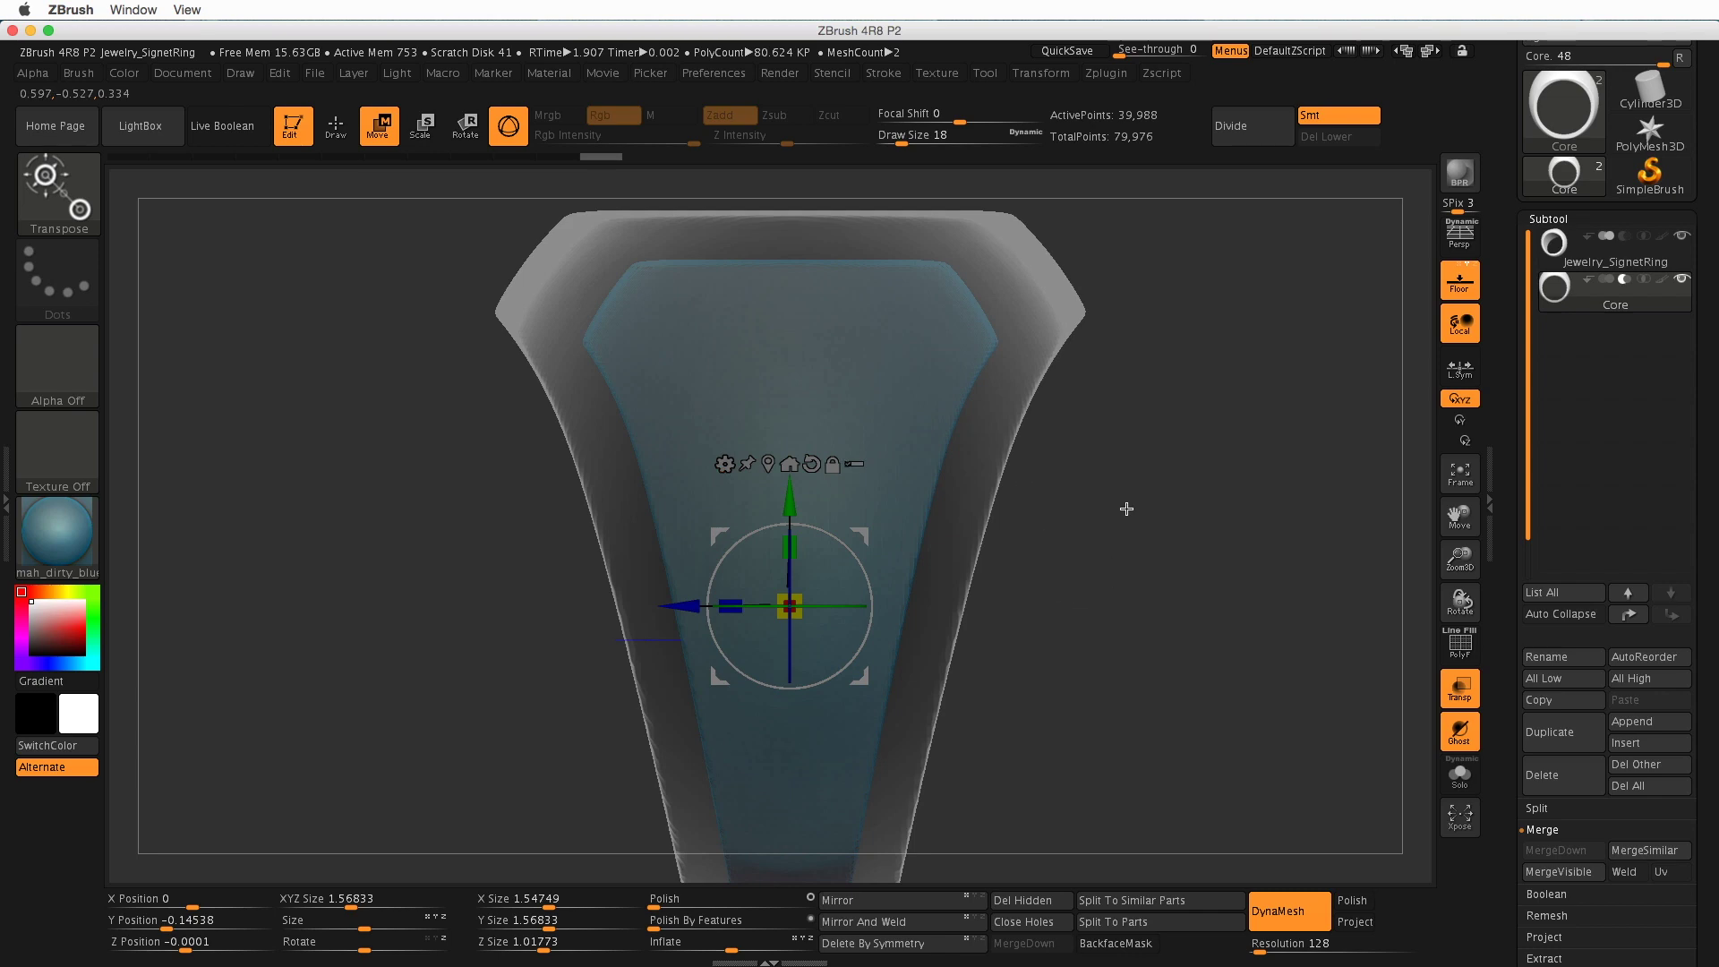
pyautogui.moveTo(1127, 508); pyautogui.dragTo(1200, 533)
pyautogui.moveTo(1109, 664); pyautogui.dragTo(1084, 603)
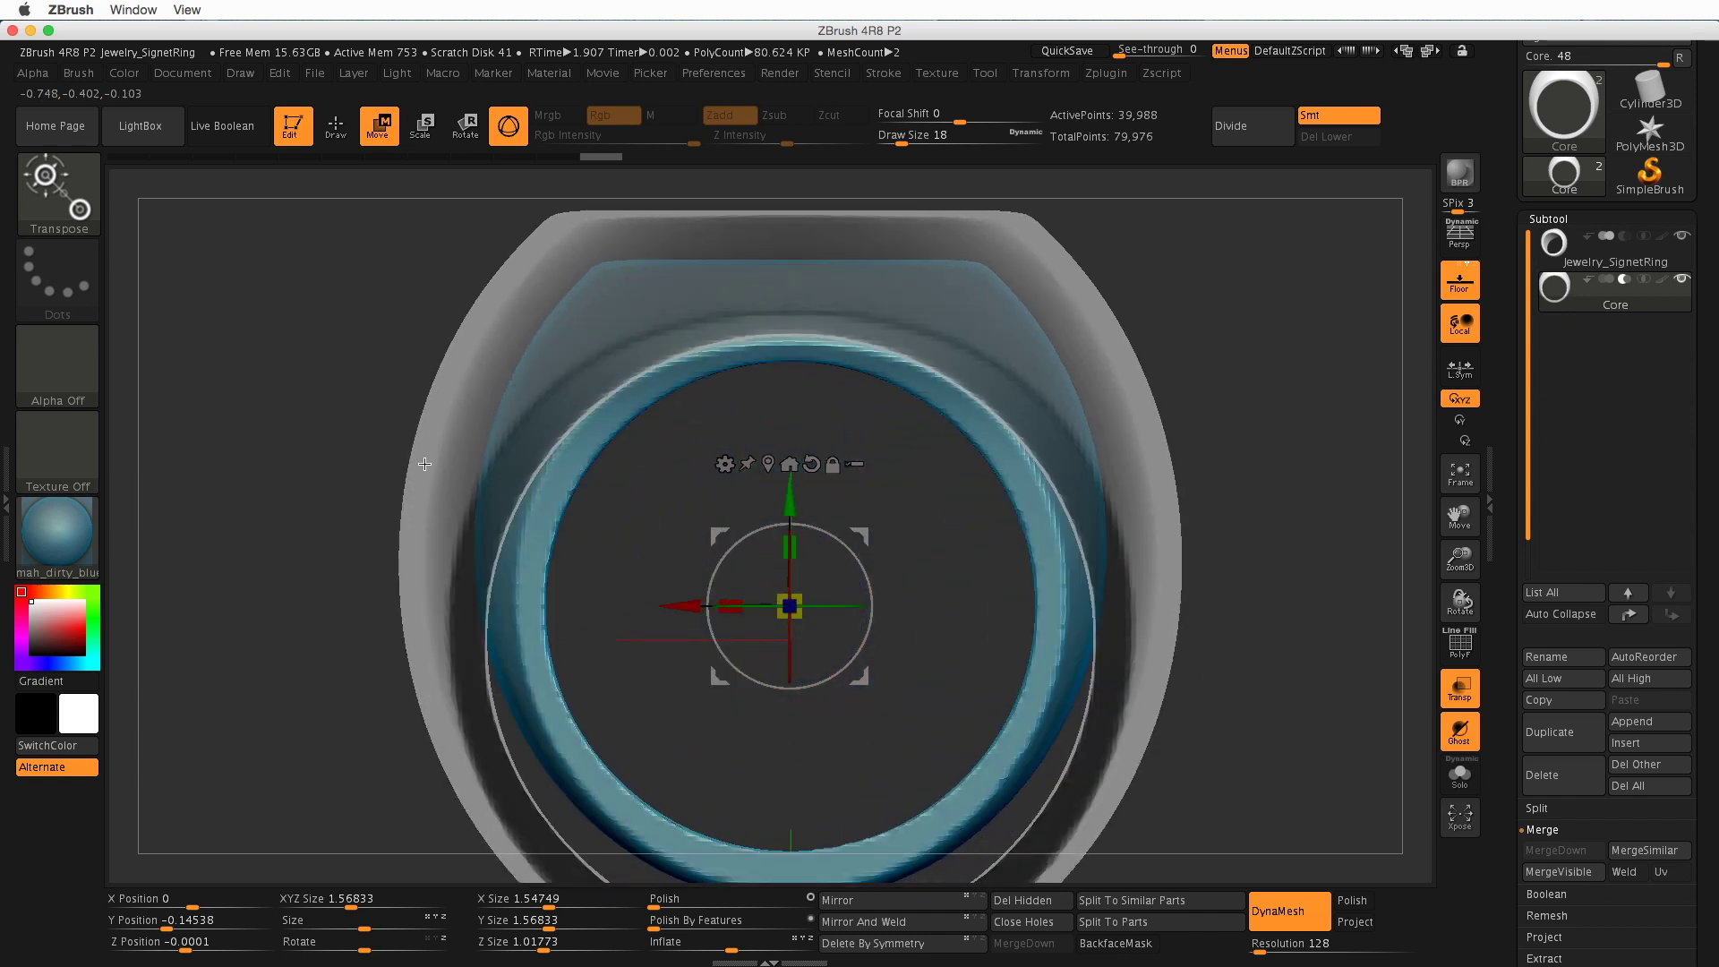
pyautogui.keyDown('alt'); pyautogui.moveTo(1241, 634); pyautogui.dragTo(1183, 706); pyautogui.keyUp('alt')
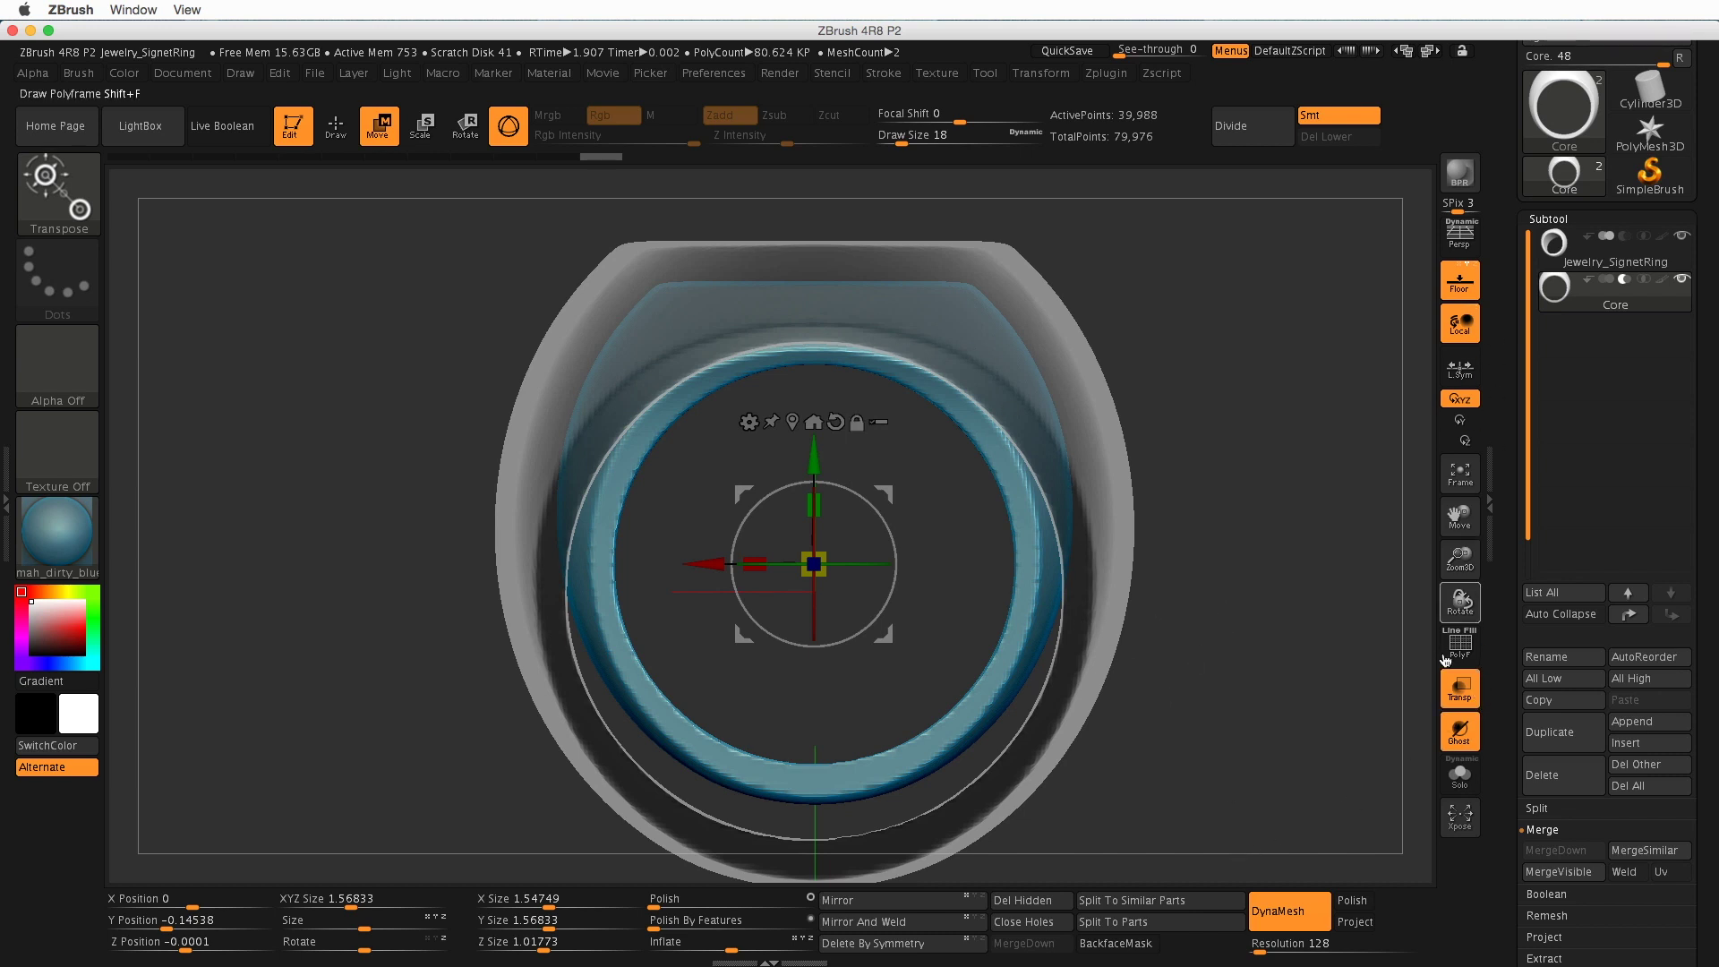
pyautogui.click(1456, 701)
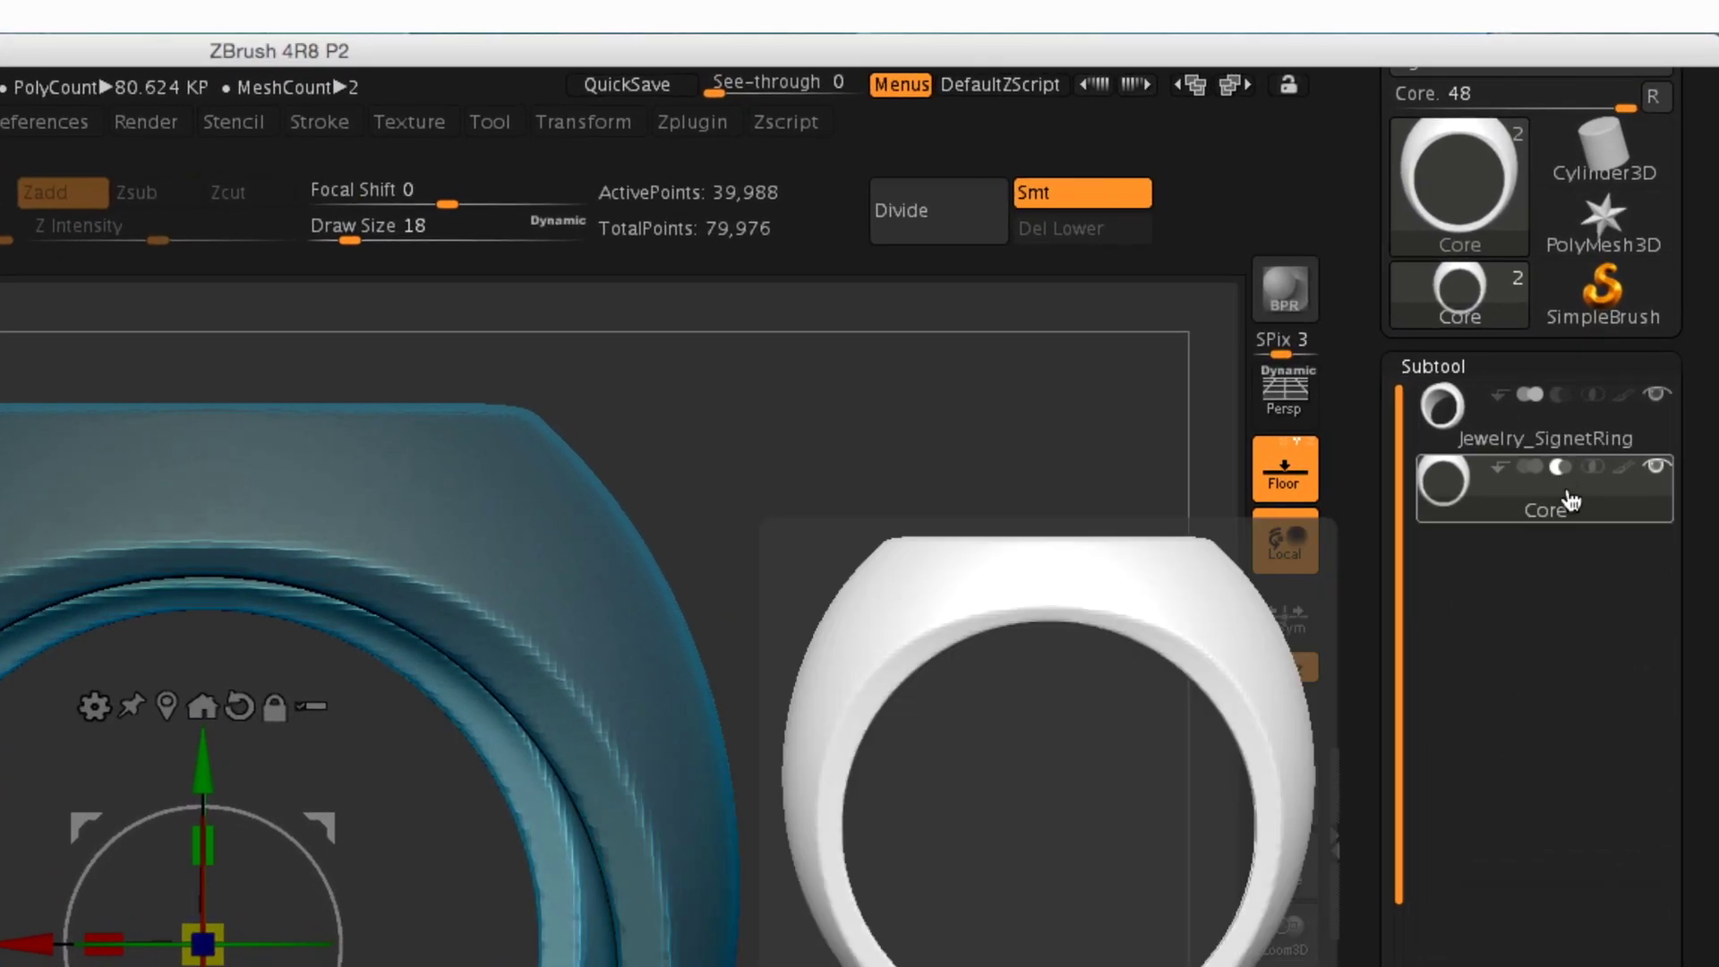
# - Enable Live Boolean to preview the Core subtracted from the ring, and inspect the hollow at an angle
pyautogui.moveTo(1587, 249)
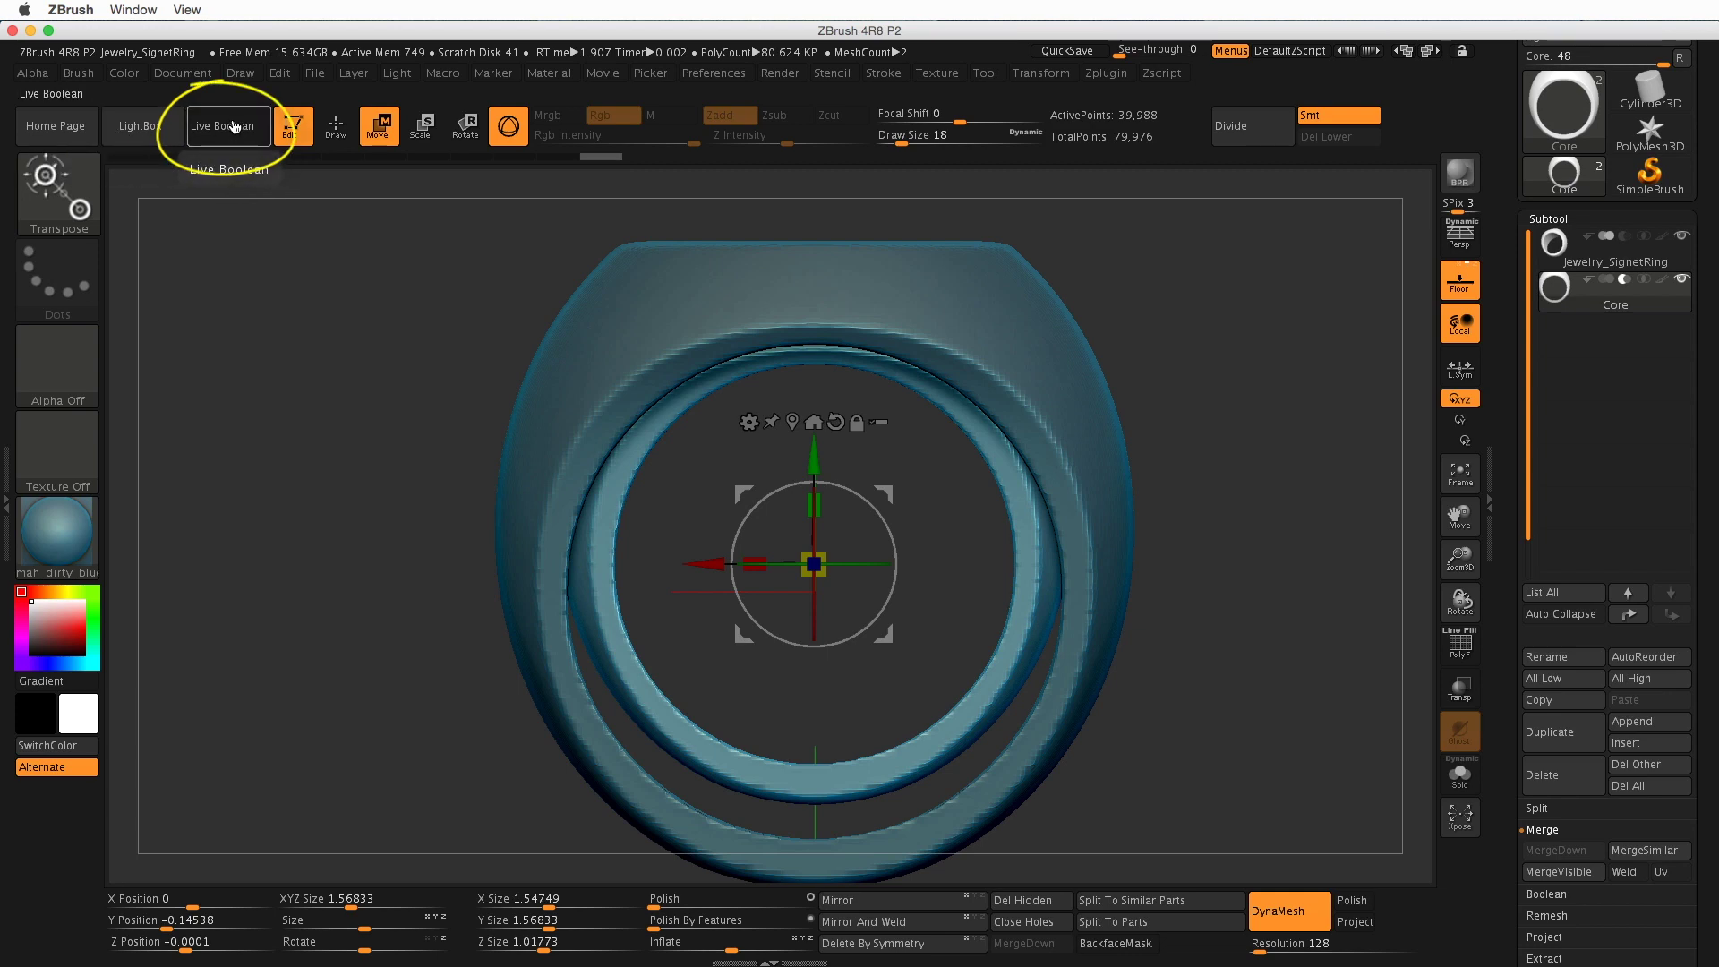
pyautogui.click(233, 134)
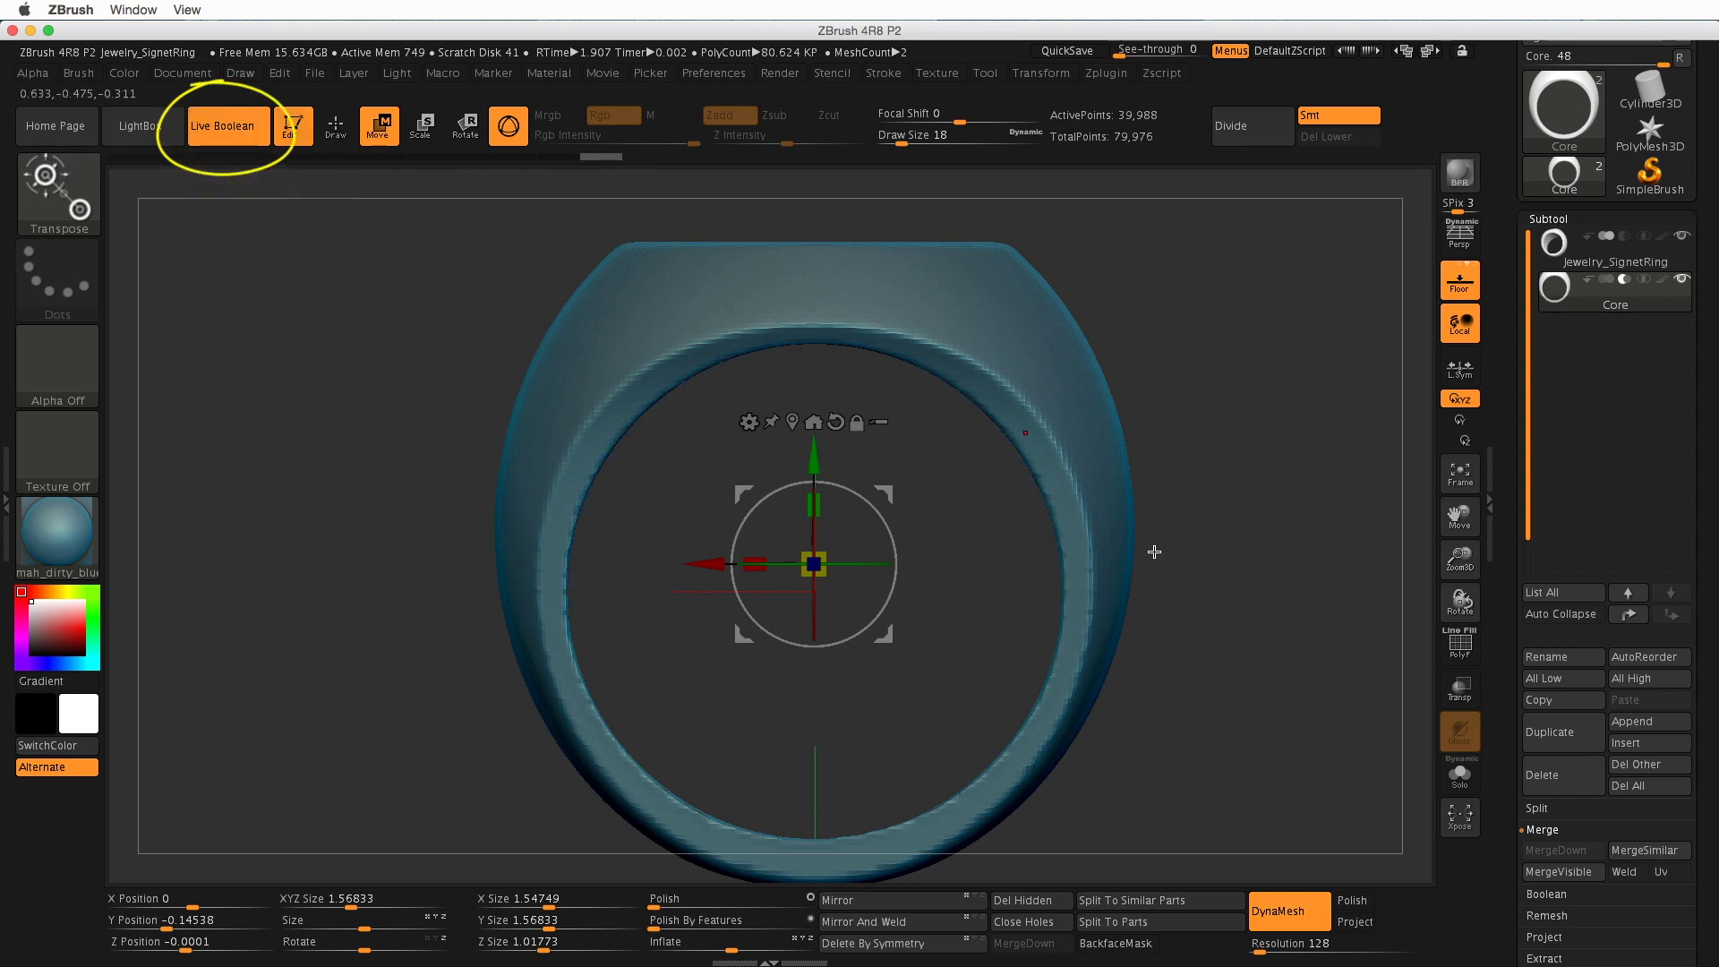
pyautogui.moveTo(1173, 660); pyautogui.dragTo(1084, 606)
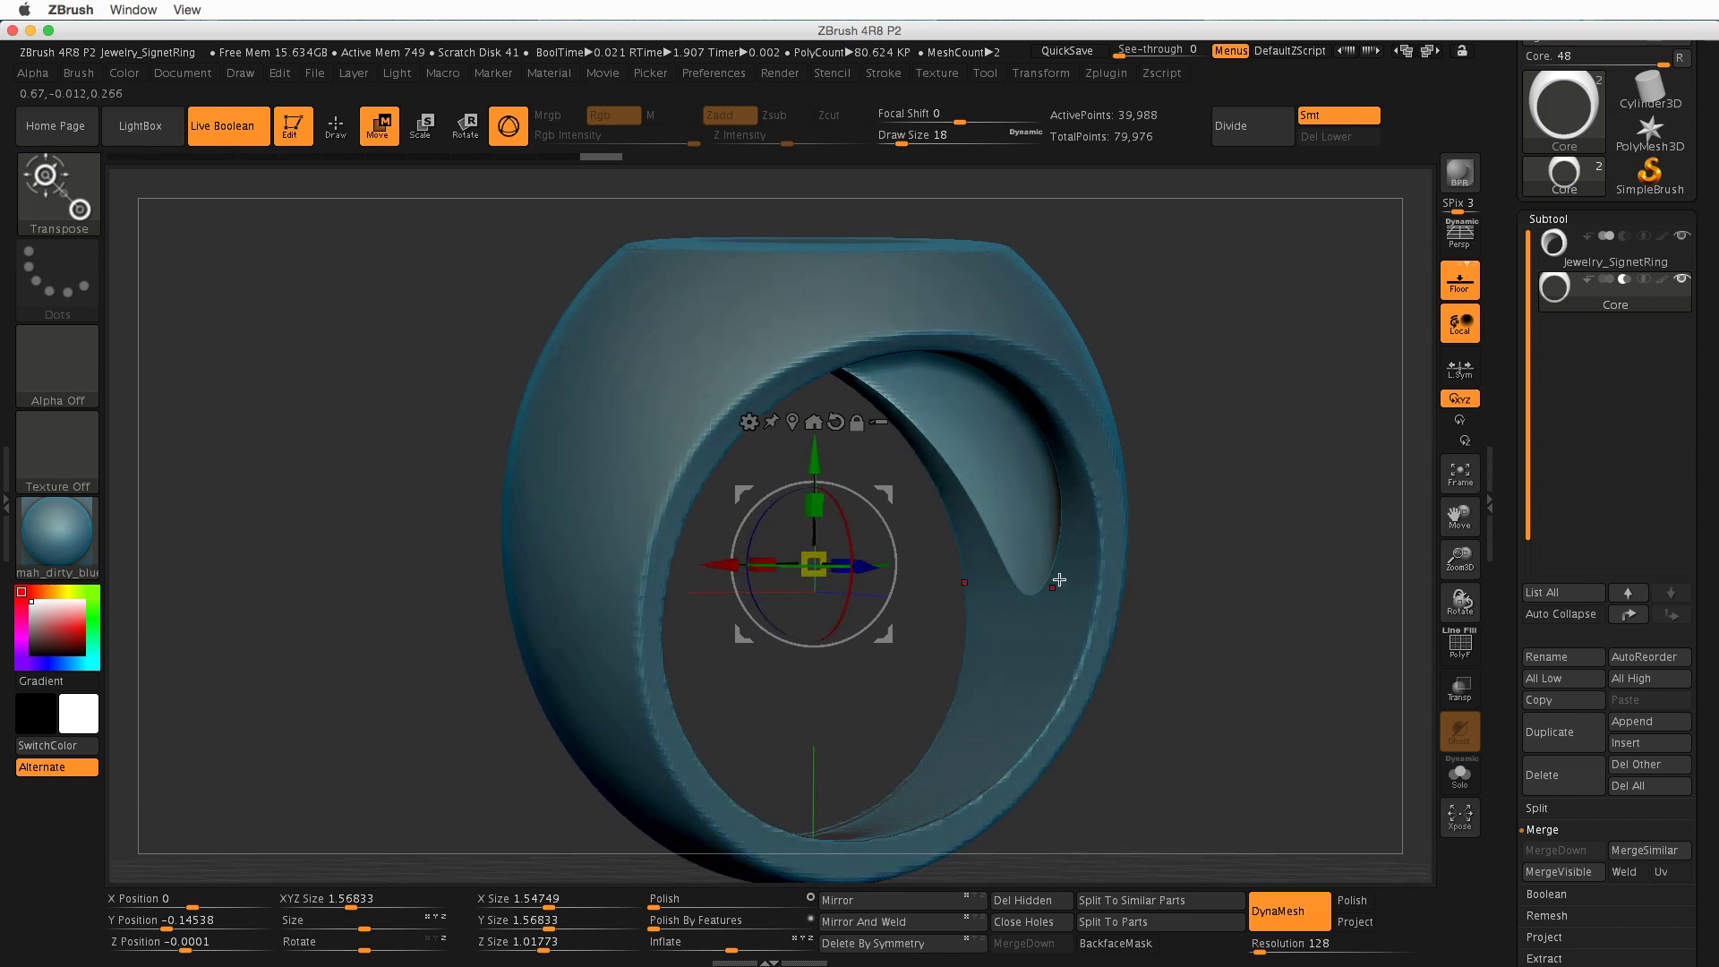
pyautogui.moveTo(1060, 581); pyautogui.dragTo(1241, 619)
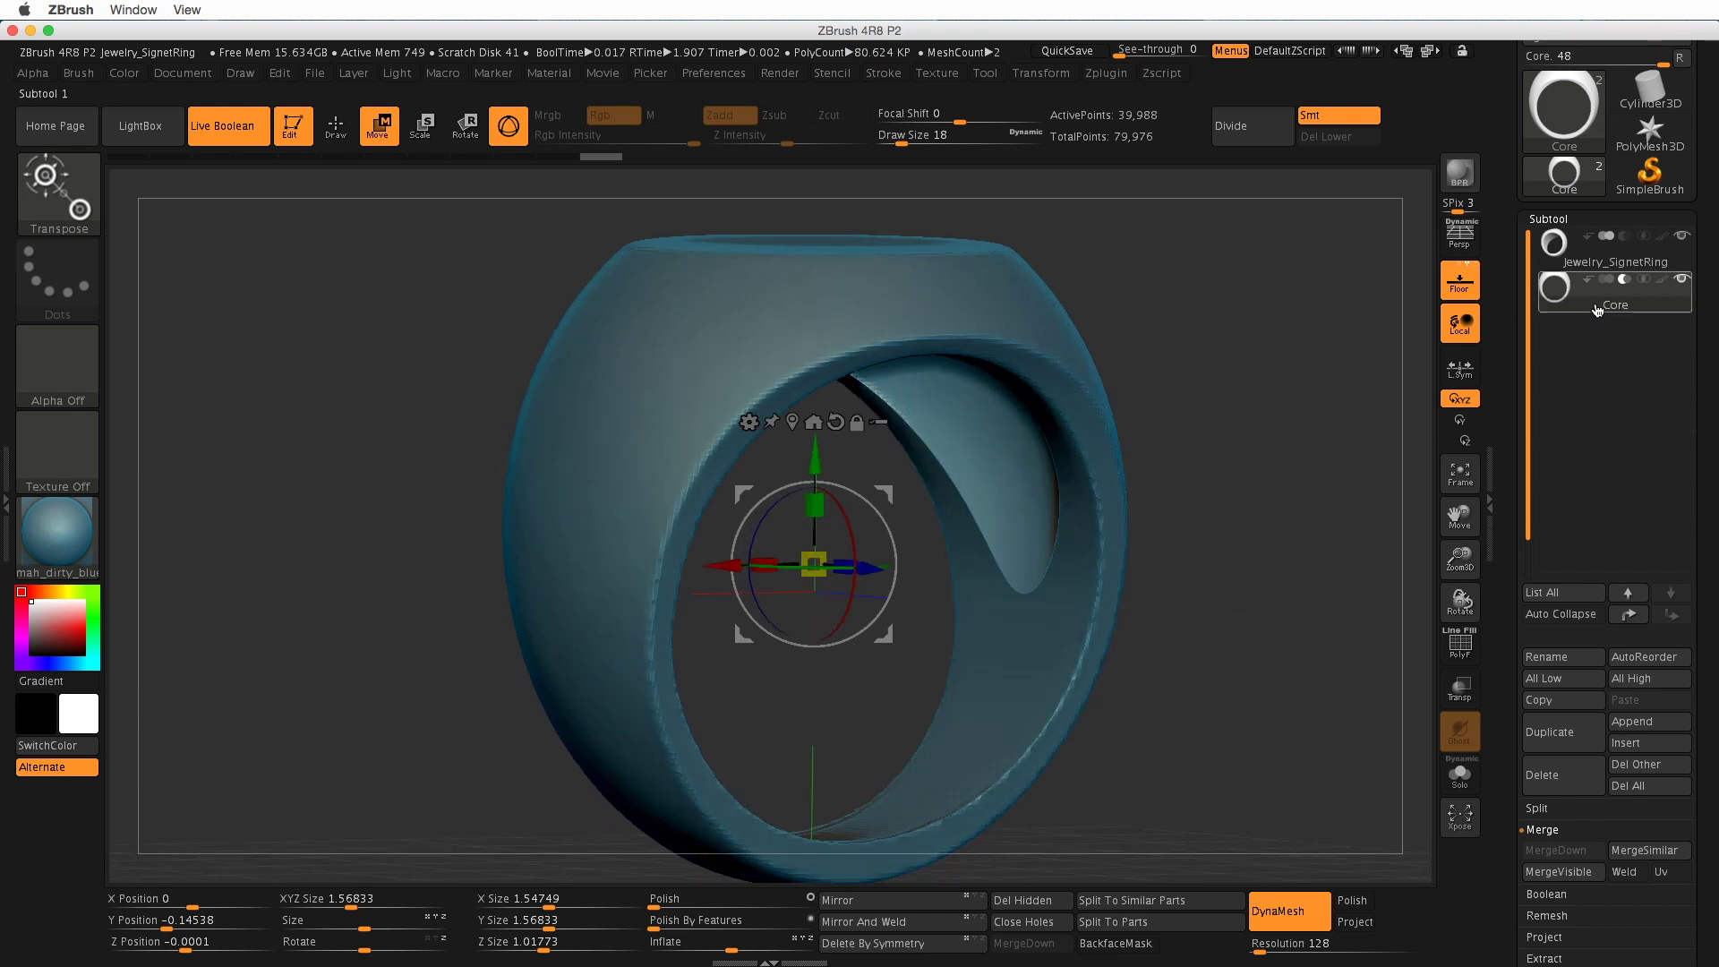
# - Nudge the Core upward within the ring to a Y position of about -0.153
pyautogui.moveTo(1227, 653); pyautogui.dragTo(1210, 637)
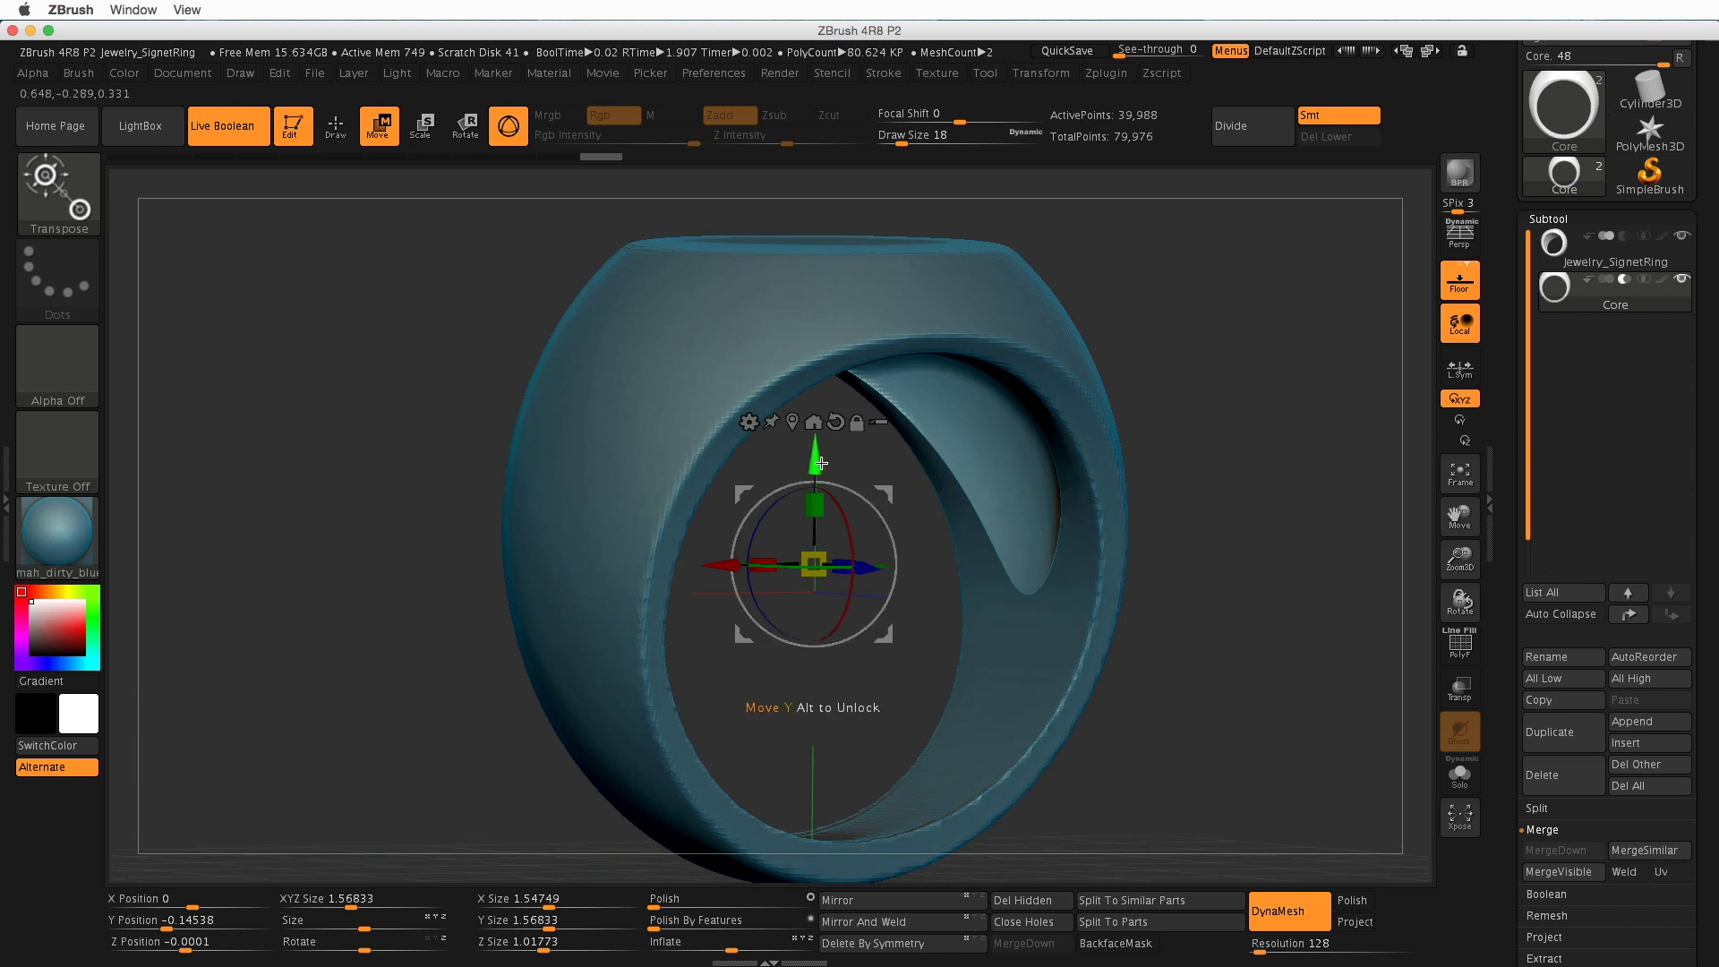
pyautogui.moveTo(812, 469)
pyautogui.mouseDown()
pyautogui.moveTo(811, 454)
pyautogui.moveTo(808, 490)
pyautogui.moveTo(815, 464)
pyautogui.mouseUp()
pyautogui.moveTo(1239, 618); pyautogui.dragTo(1200, 600)
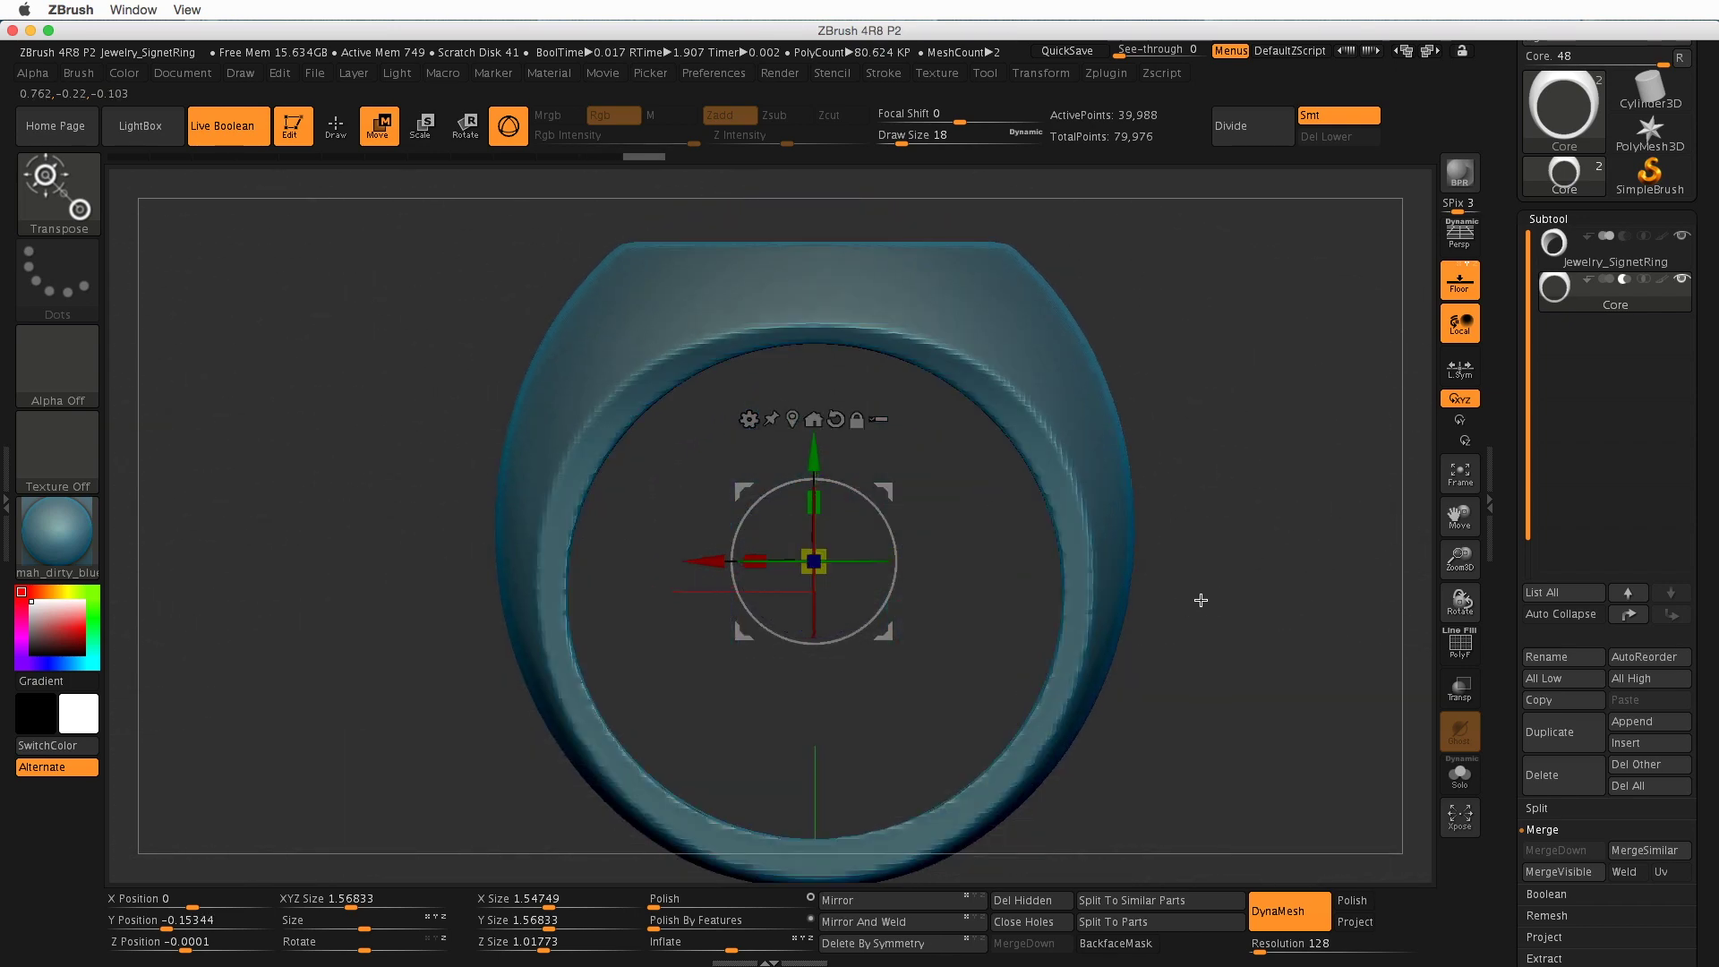
# - Lower the Core slightly to a Y position of about -0.144 with transparency on, check its clearance, and turn transparency off
pyautogui.click(1459, 688)
pyautogui.moveTo(1235, 573); pyautogui.dragTo(1220, 629)
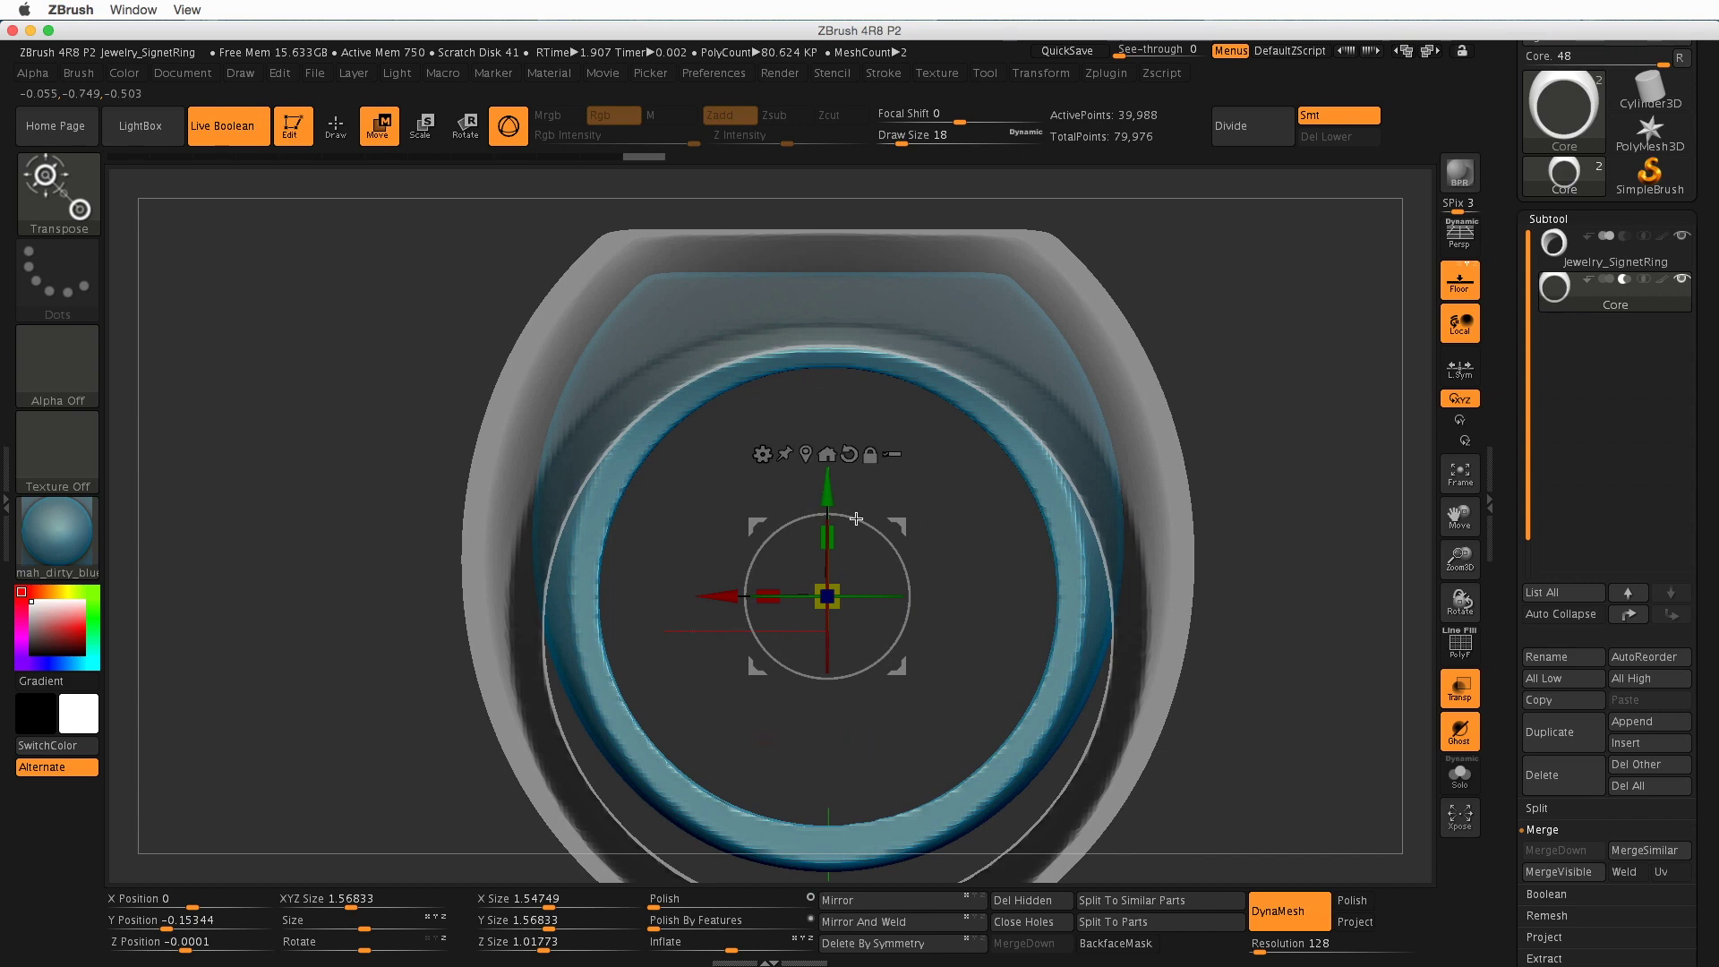
pyautogui.moveTo(856, 518); pyautogui.dragTo(859, 524)
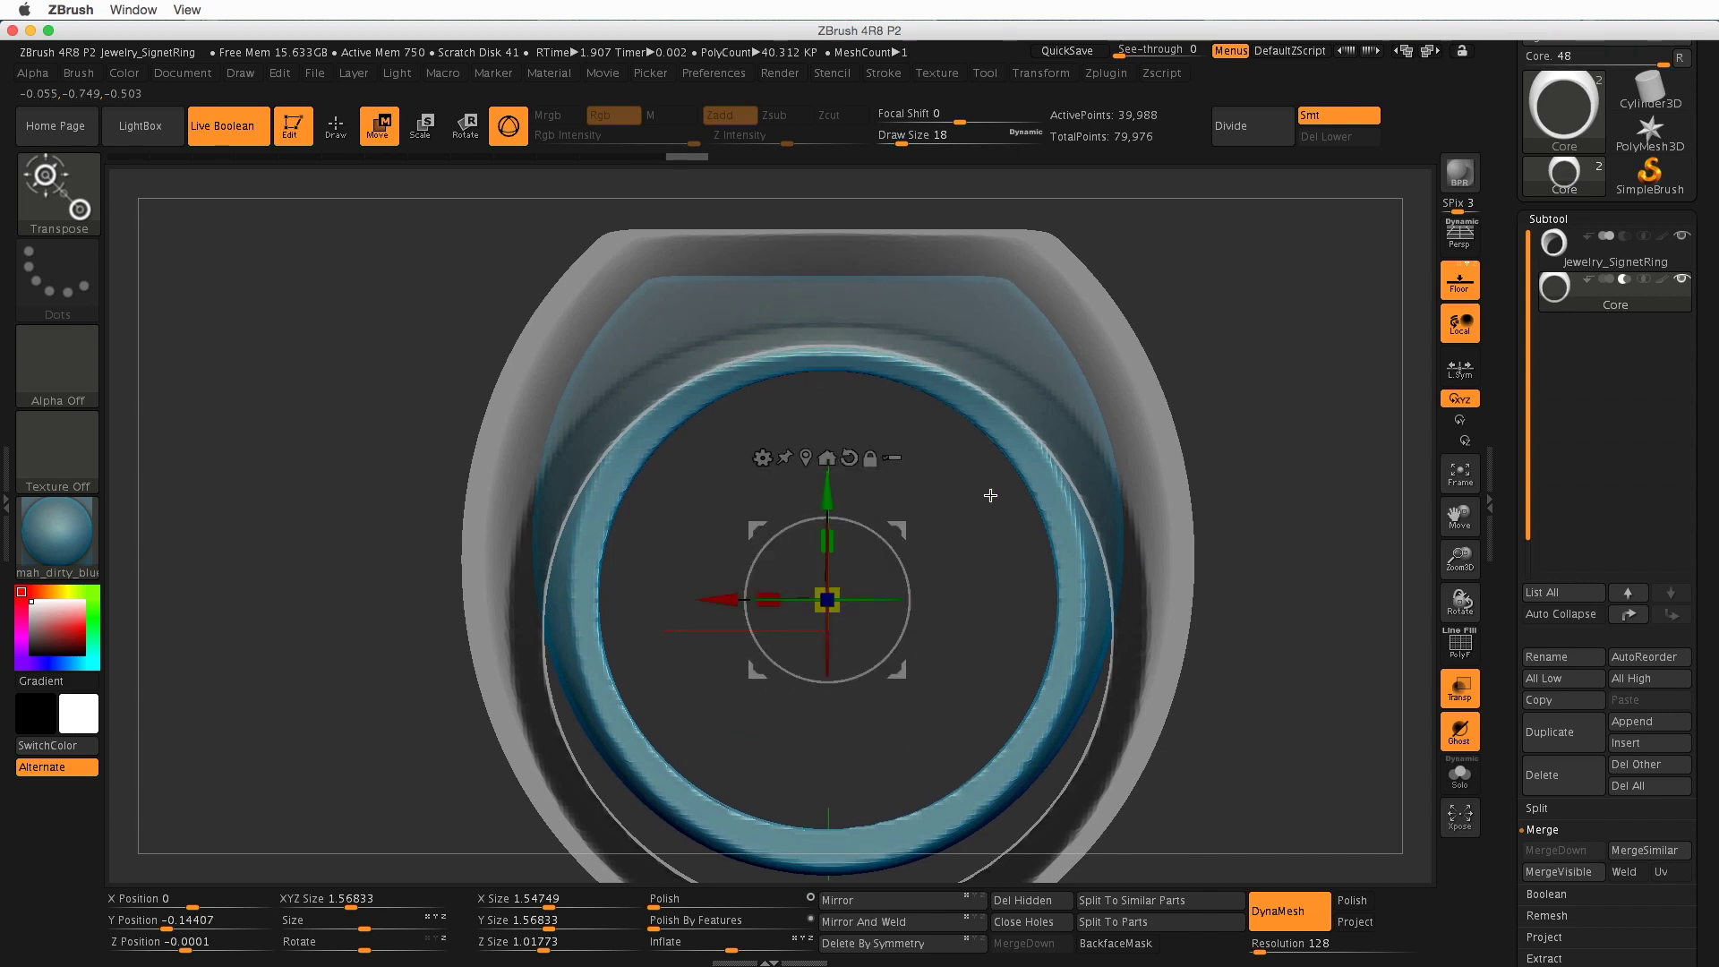
pyautogui.moveTo(990, 495); pyautogui.dragTo(1278, 569)
pyautogui.click(1453, 687)
pyautogui.moveTo(1278, 748); pyautogui.dragTo(1197, 683)
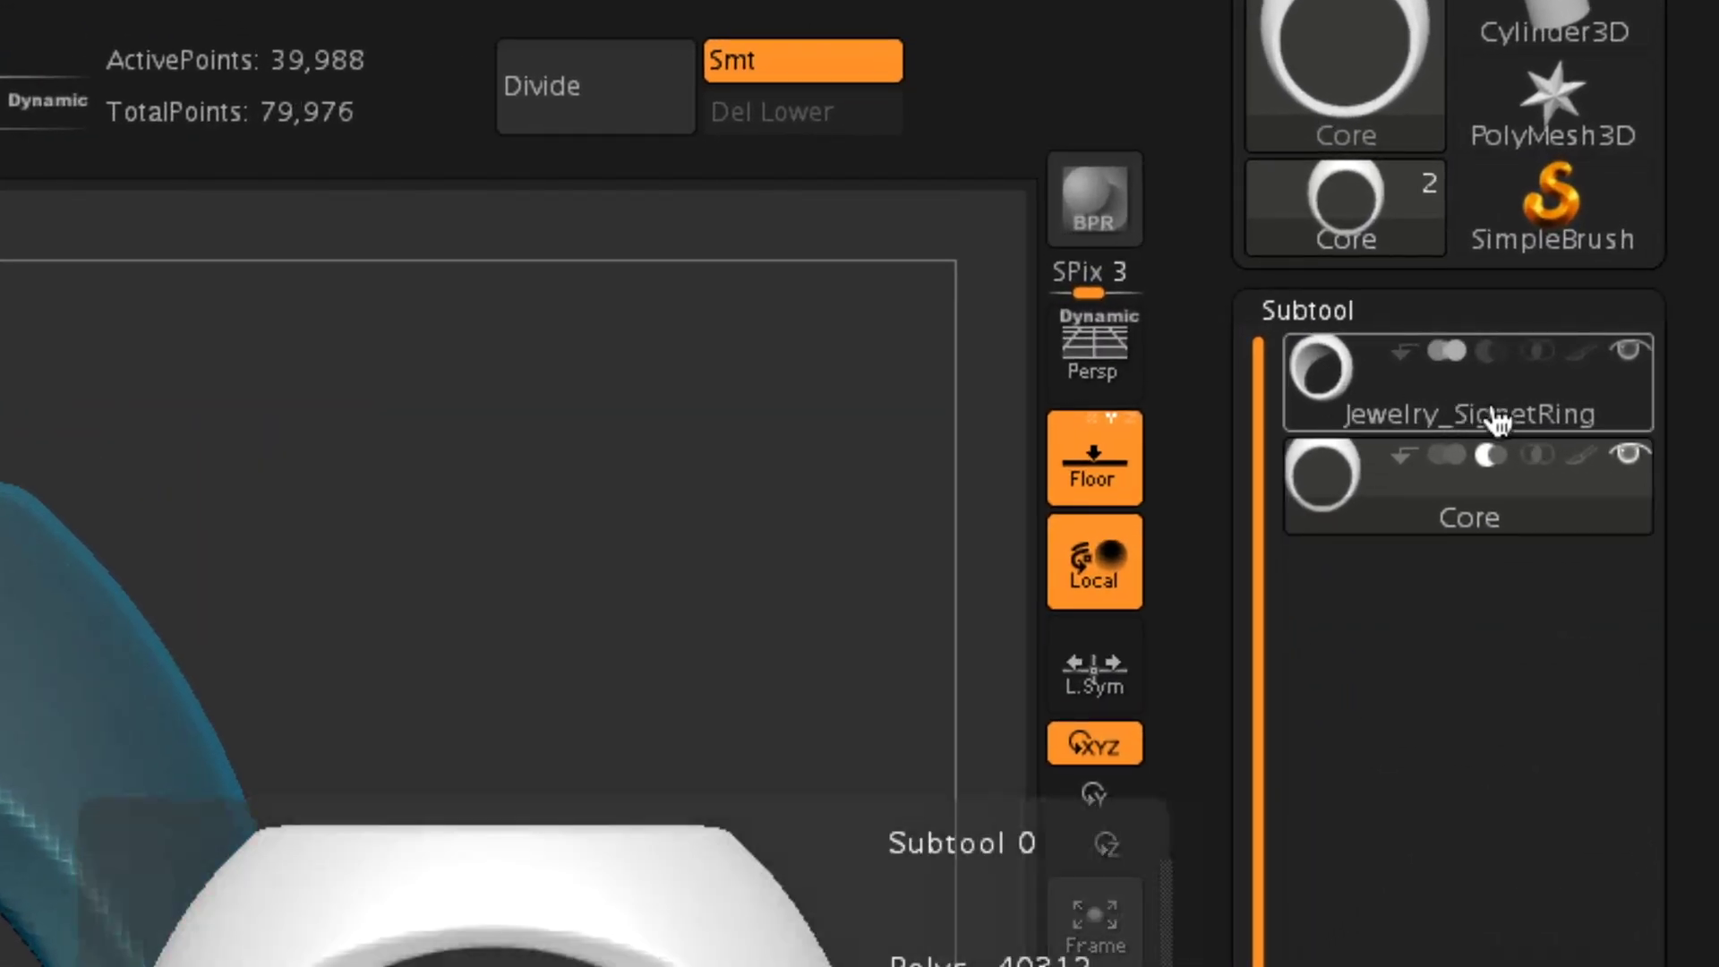
# - Select the Jewelry_SignetRing subtool and inspect its hollowed inside from an angle and from the front
pyautogui.click(1455, 414)
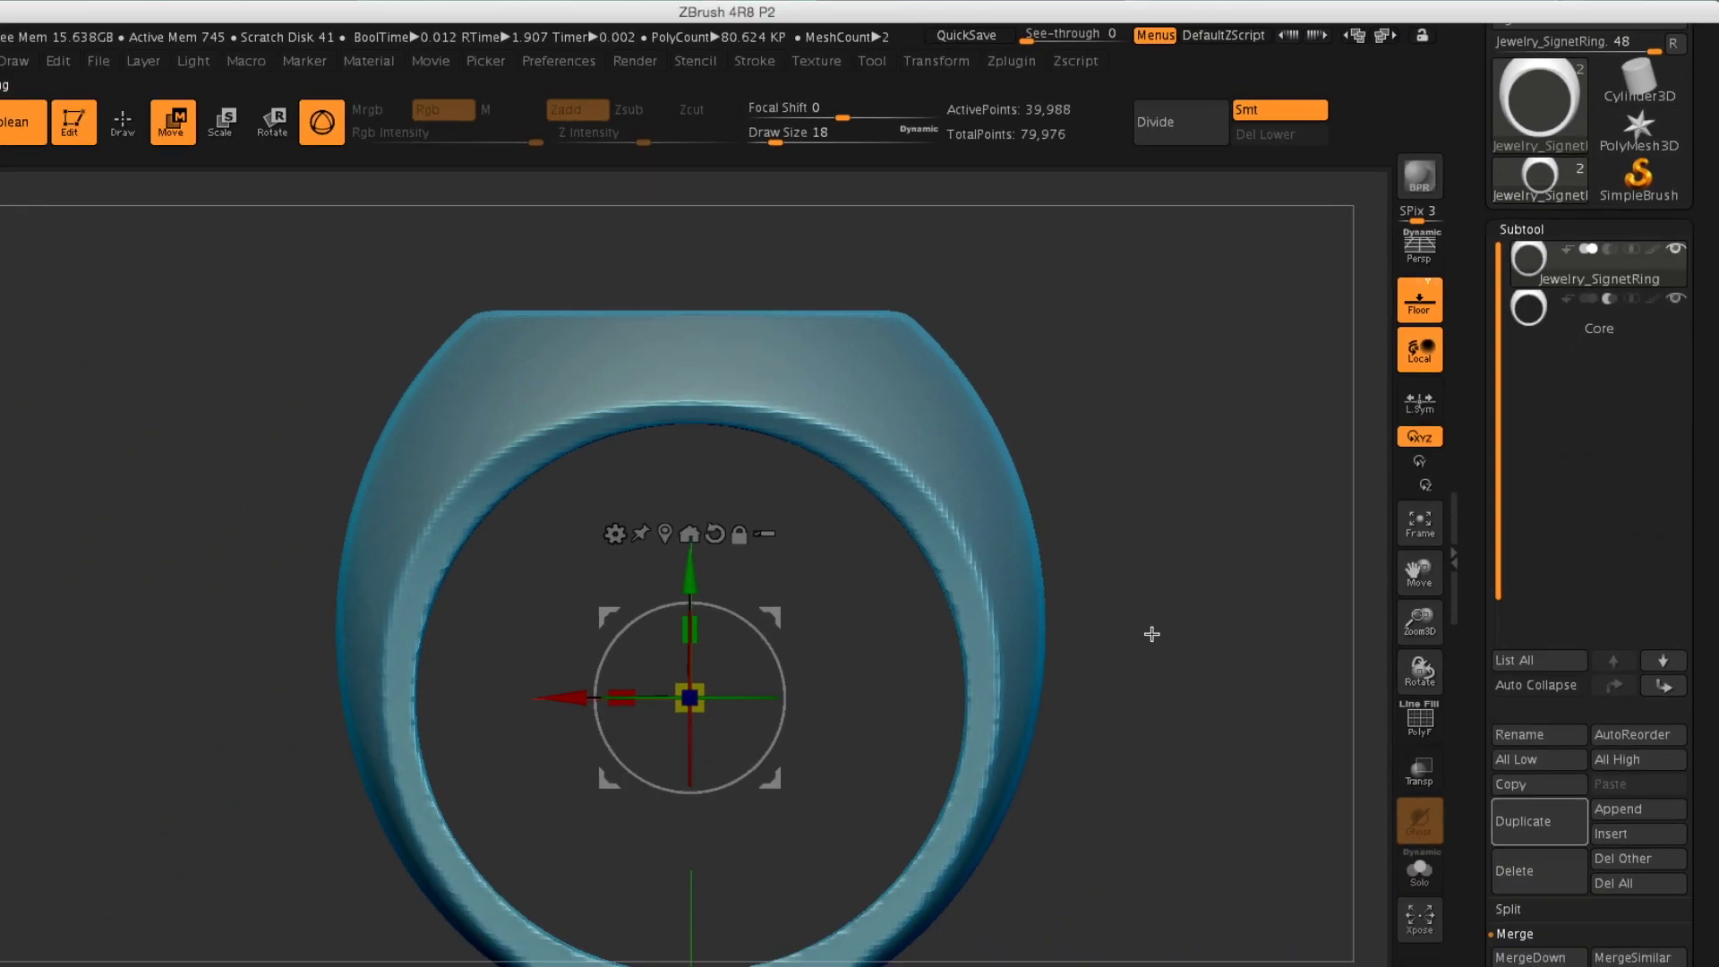
pyautogui.moveTo(1152, 625); pyautogui.dragTo(1196, 345)
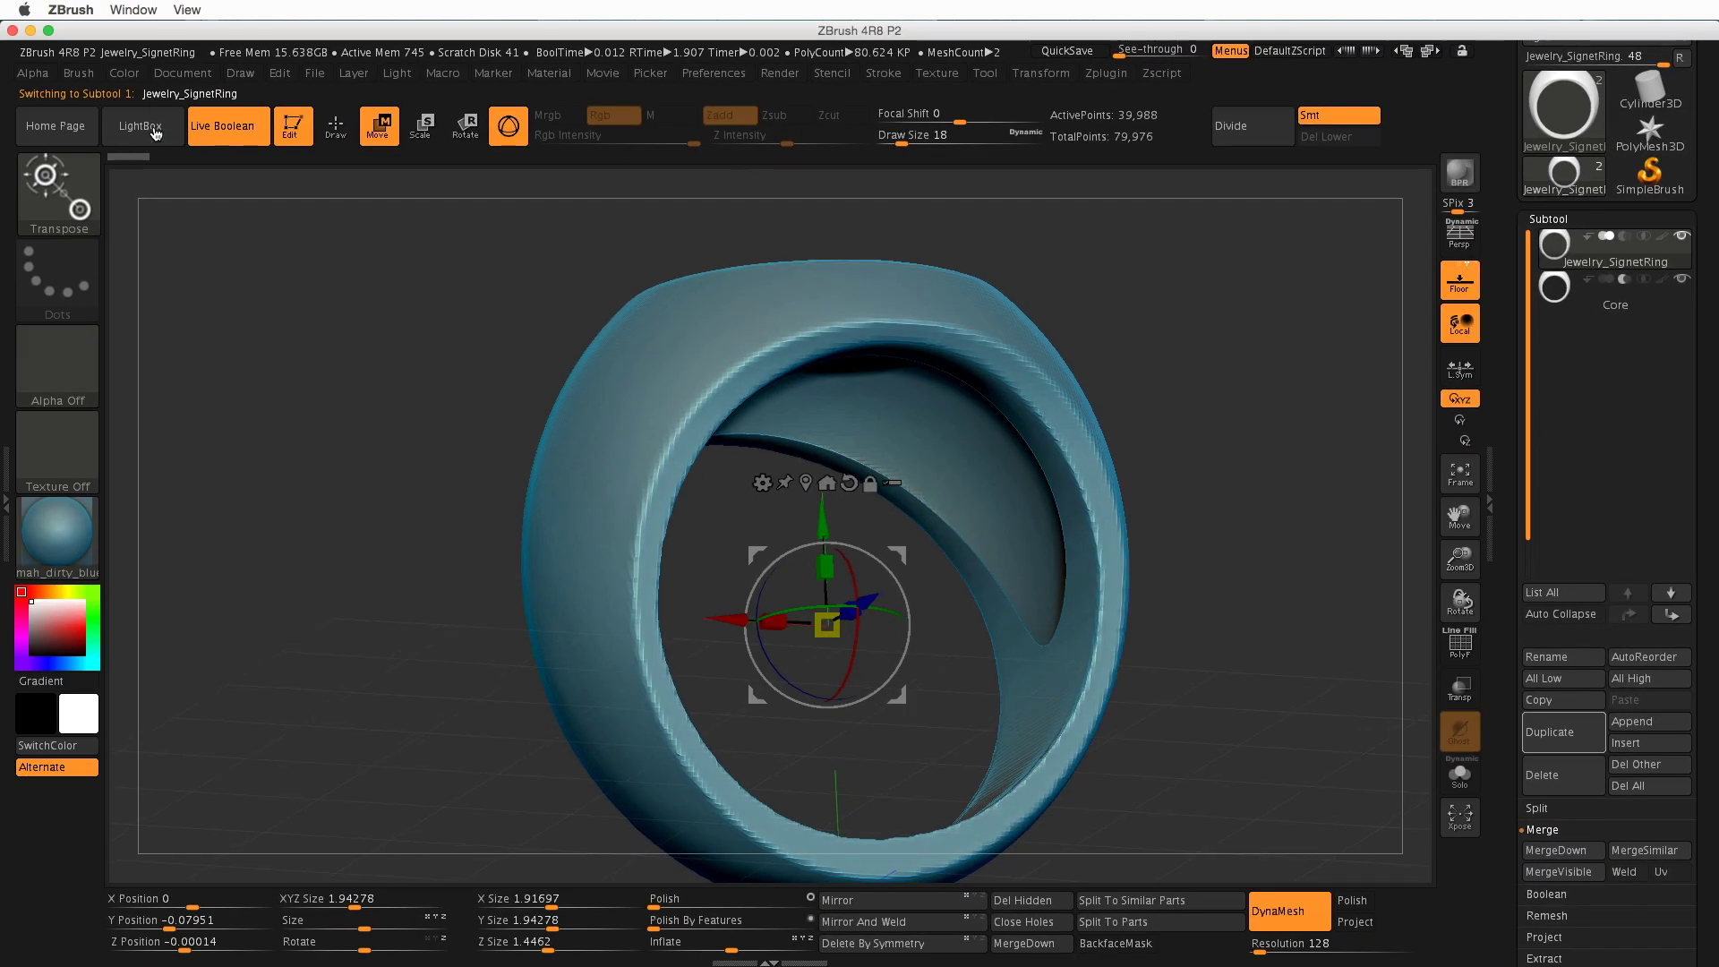
pyautogui.moveTo(1188, 547)
pyautogui.keyDown('shift'); pyautogui.mouseDown()
pyautogui.moveTo(1266, 510)
pyautogui.moveTo(1201, 564)
pyautogui.mouseUp(); pyautogui.keyUp('shift')
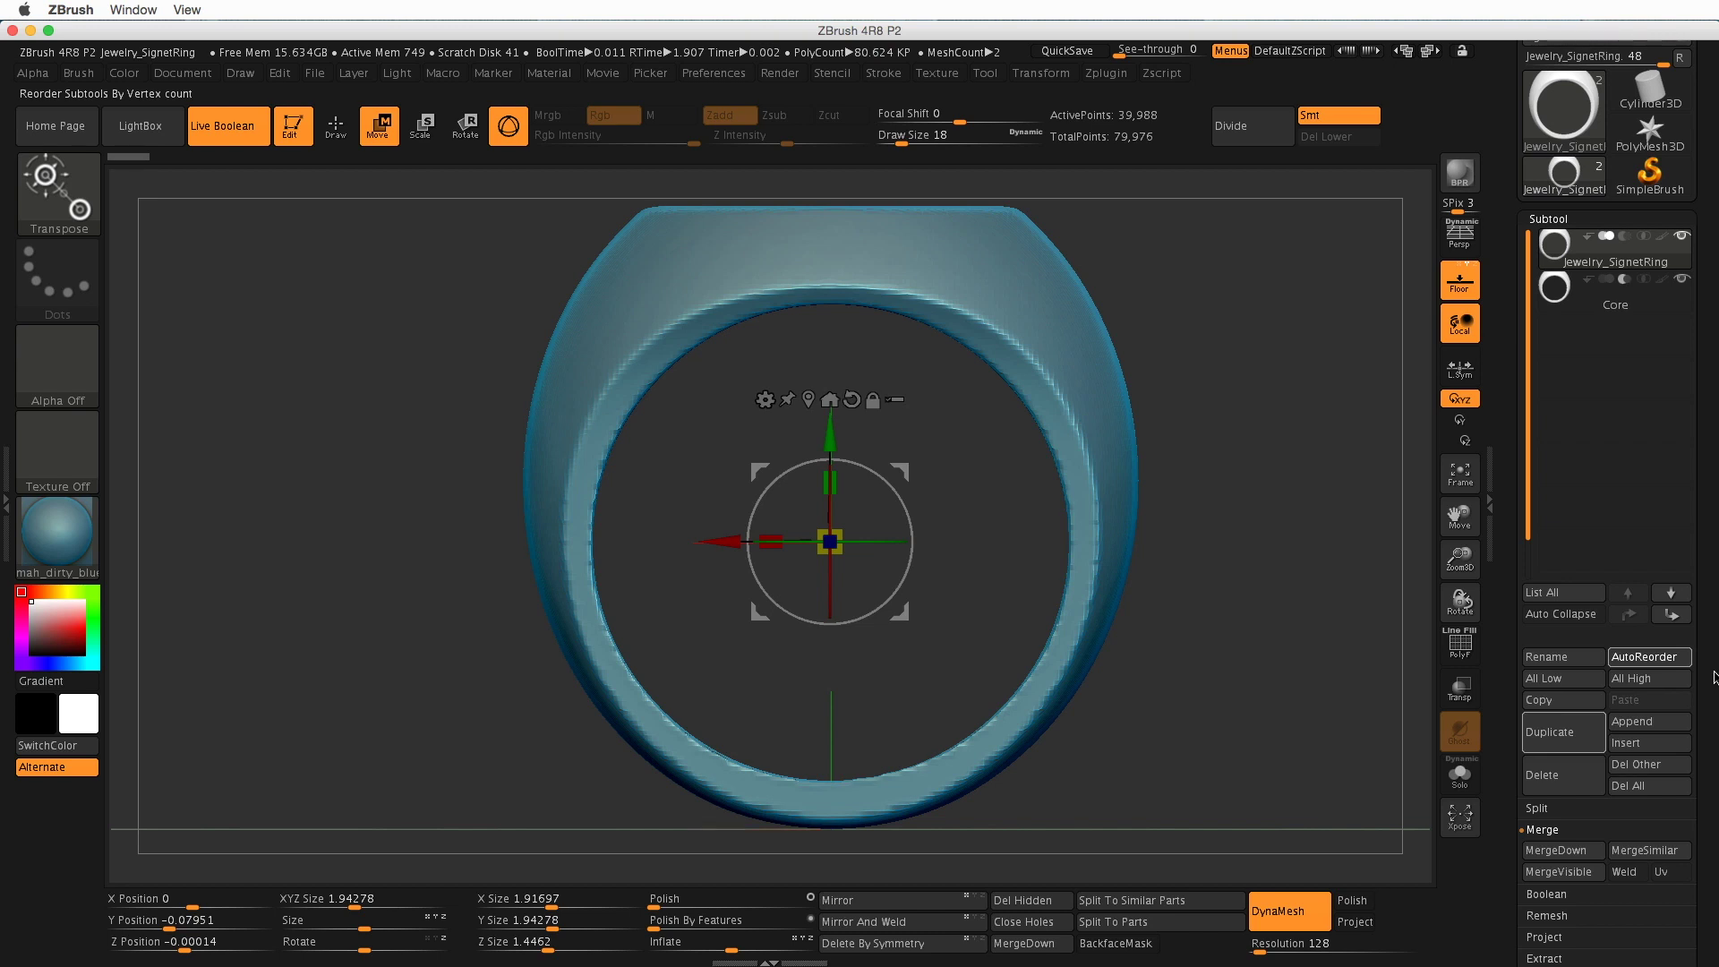
# - Try to apply the subtraction by switching DynaMesh off and back on for the Jewelry_SignetRing subtool
pyautogui.scroll(-5, 1659, 616)
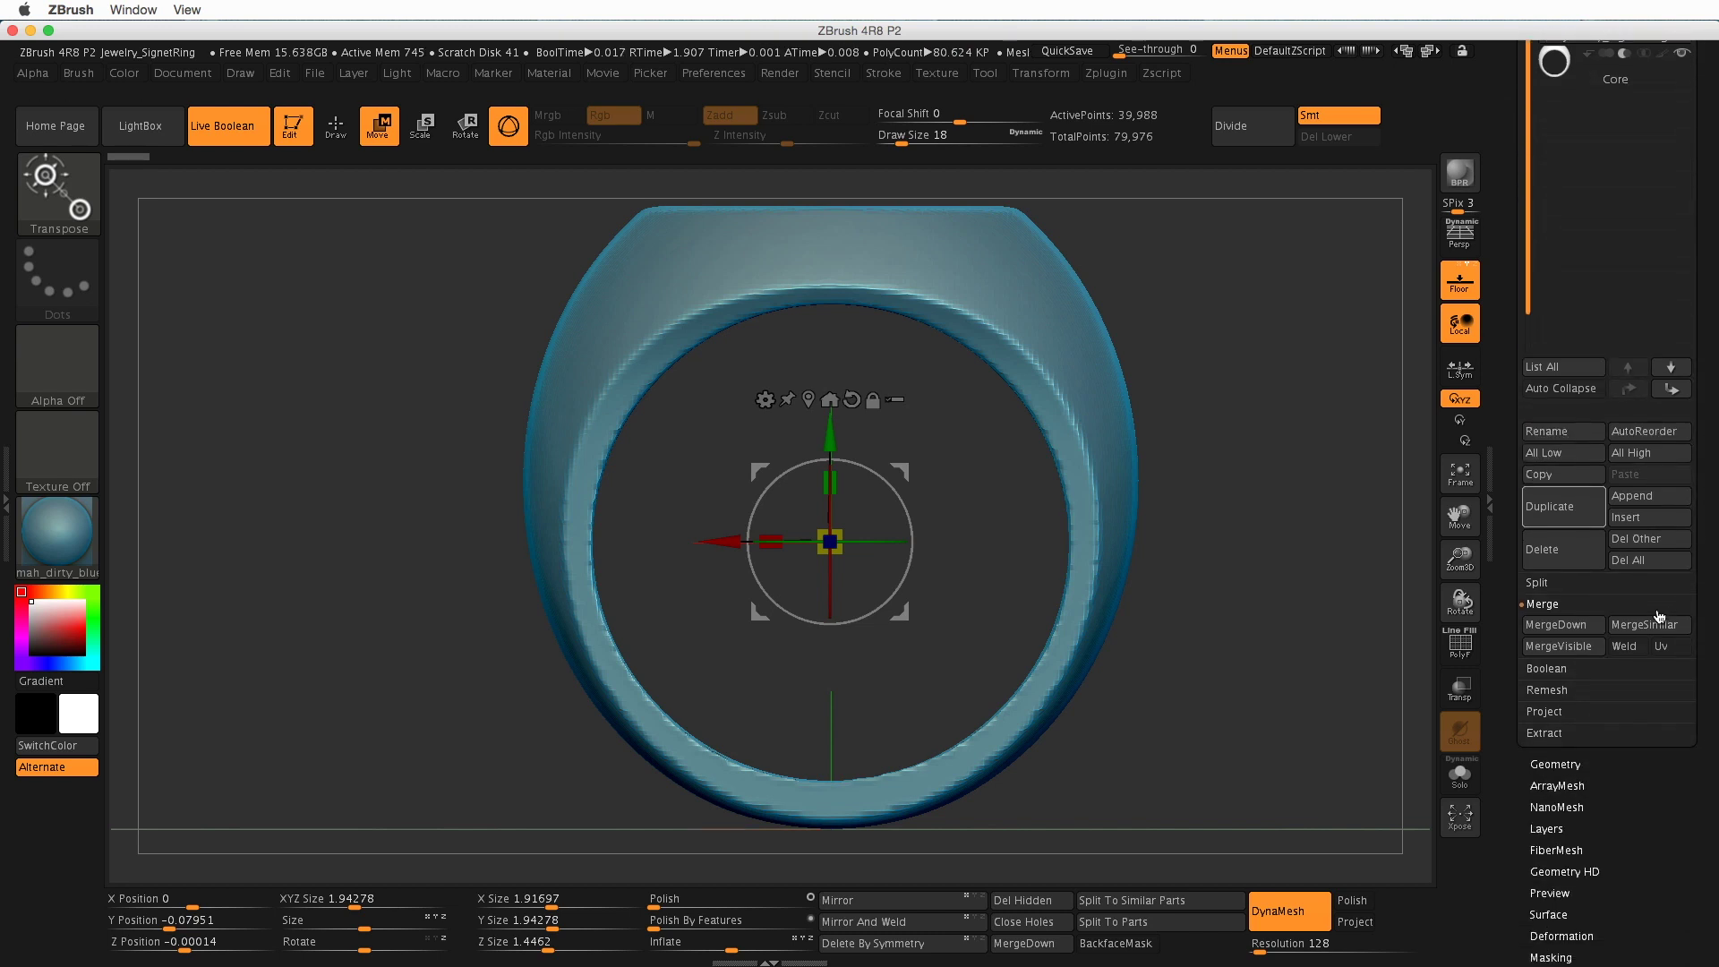
pyautogui.click(1566, 764)
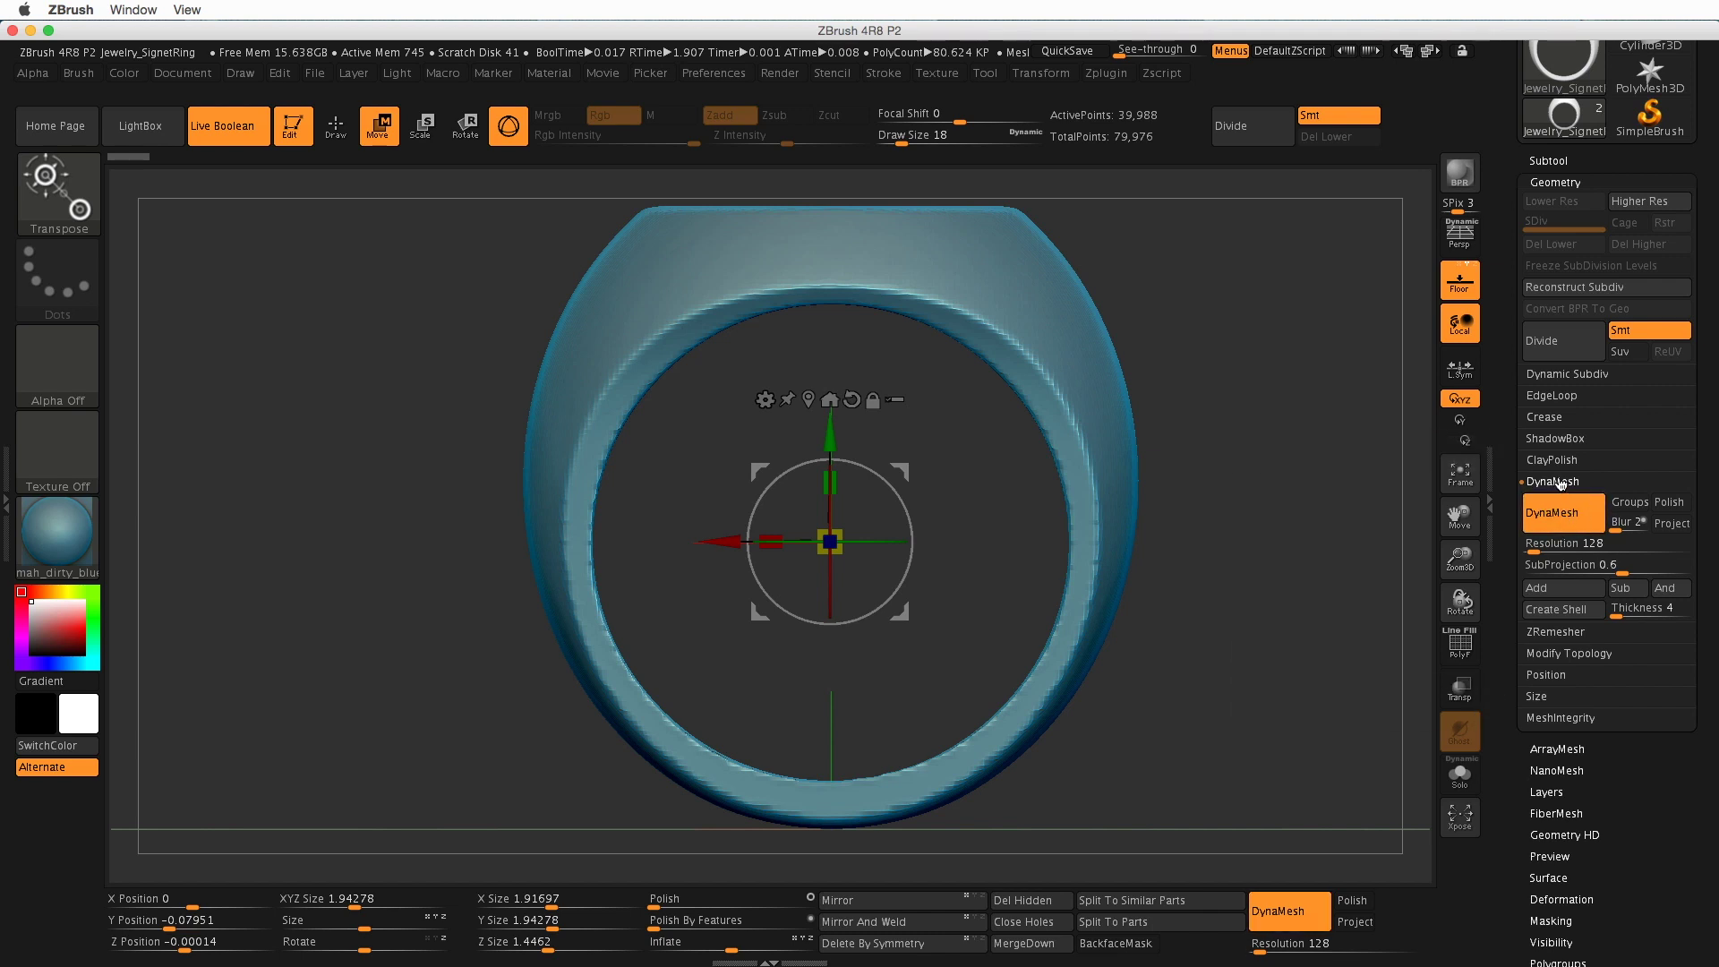
pyautogui.click(1547, 484)
pyautogui.click(1559, 482)
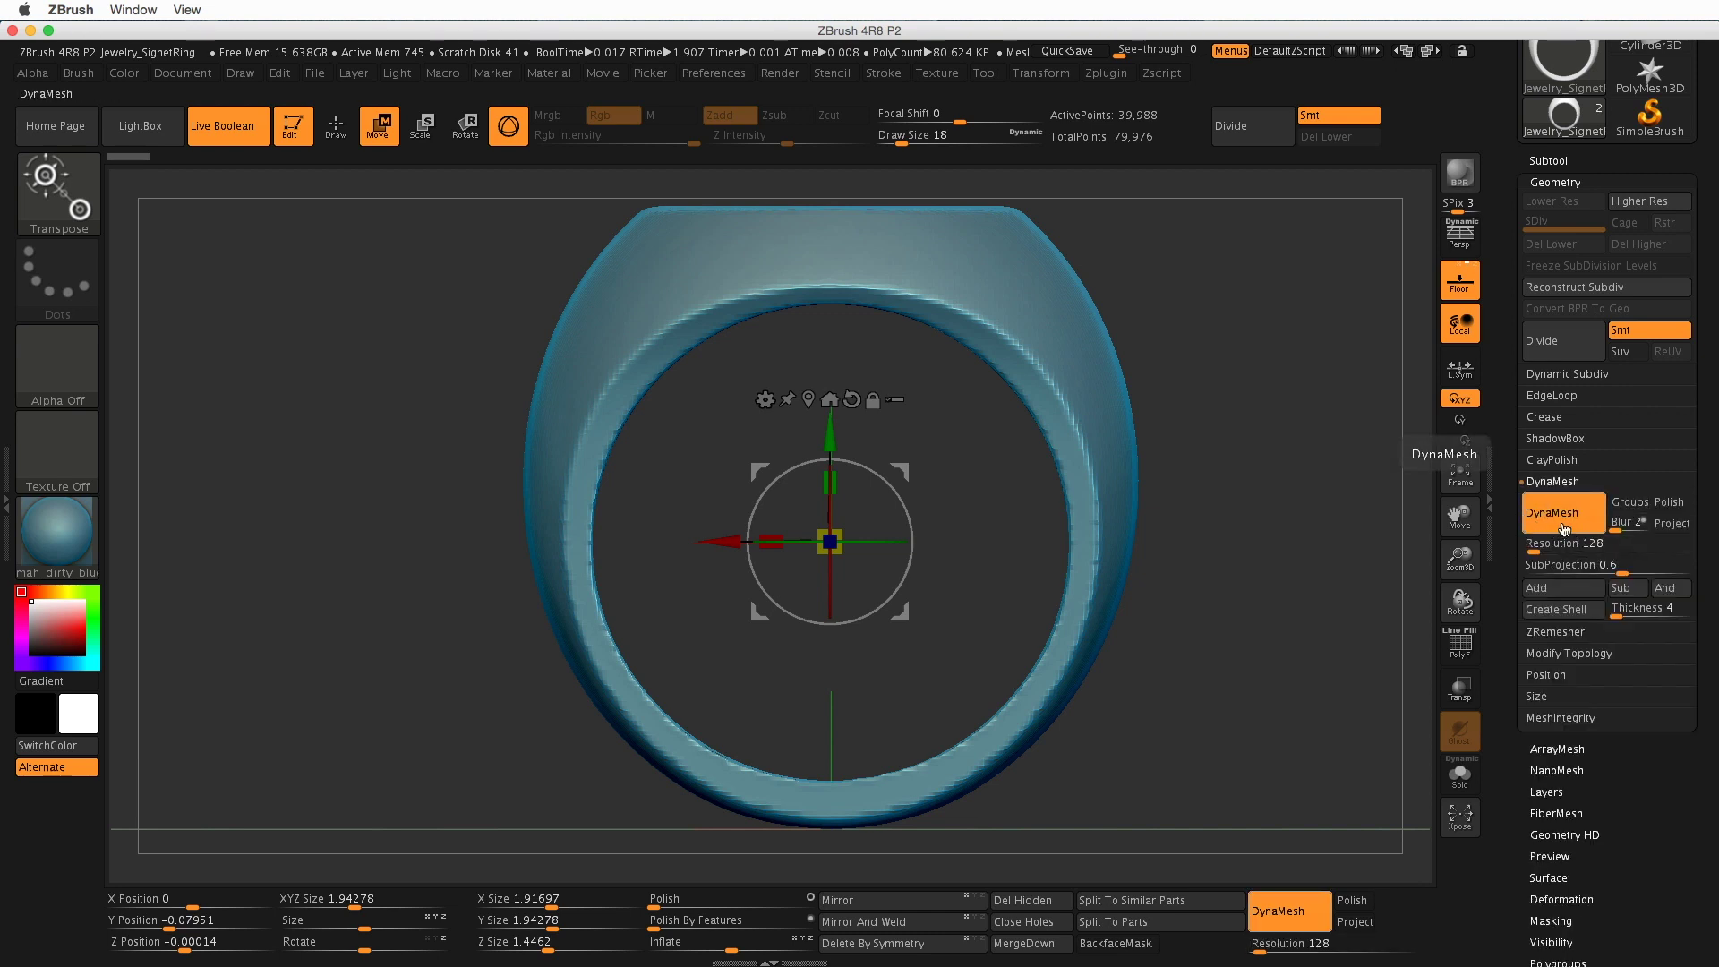
pyautogui.click(1566, 518)
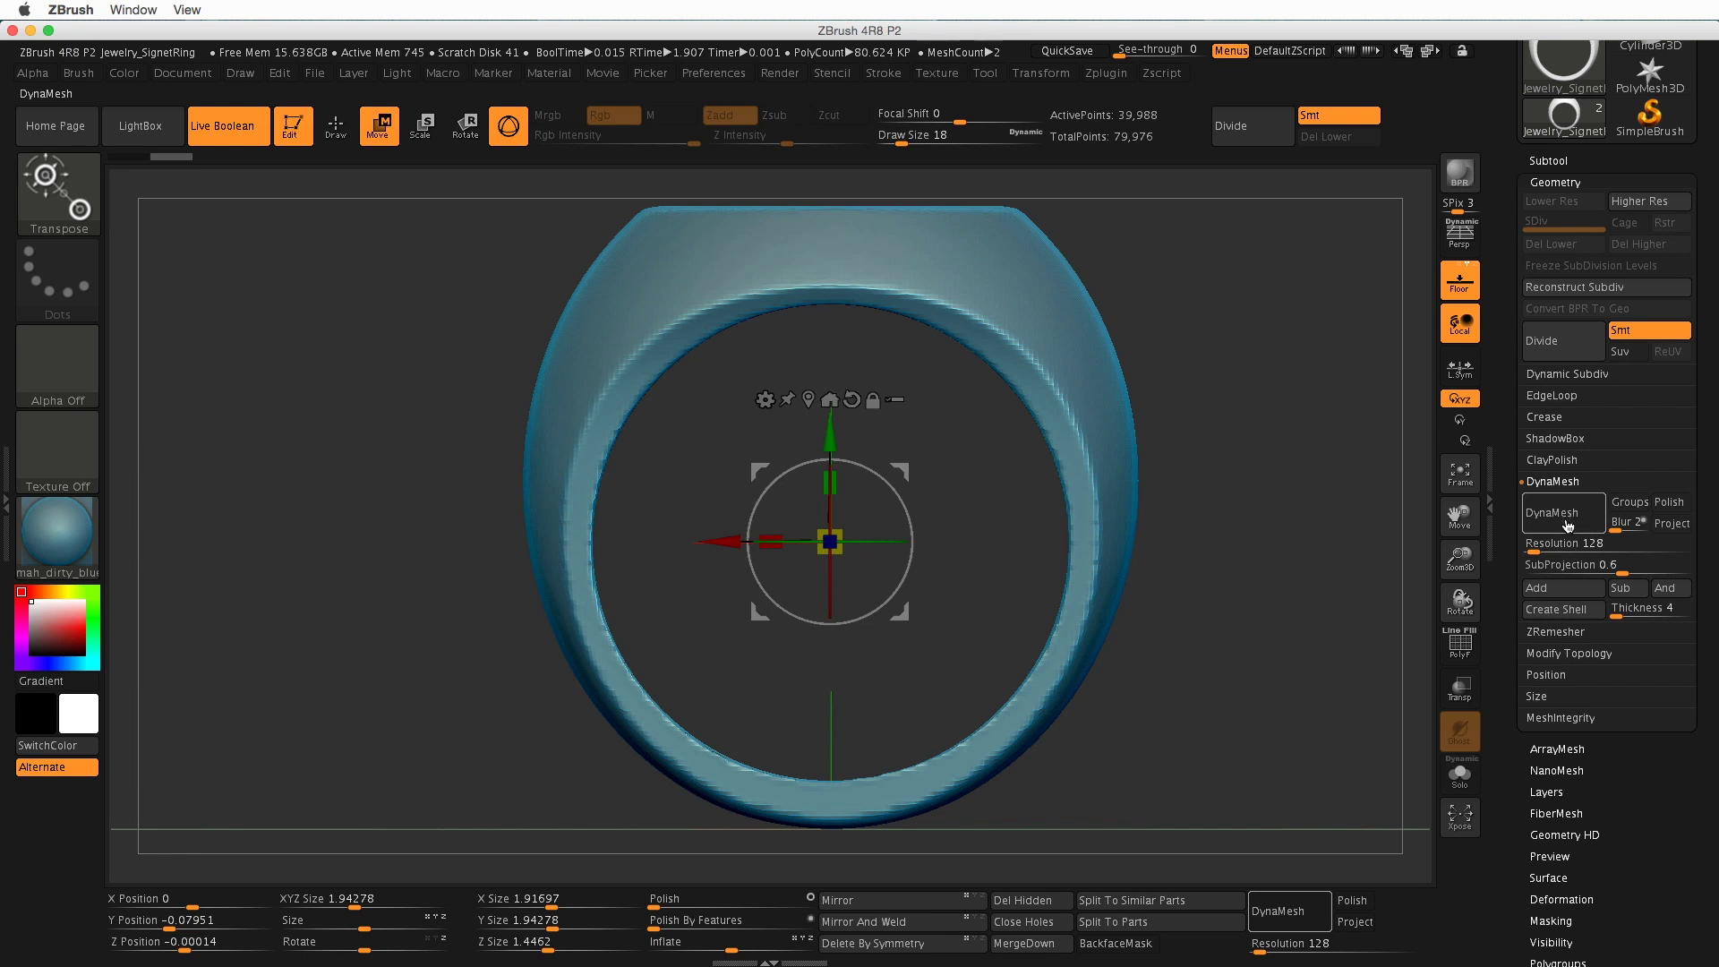
pyautogui.moveTo(1238, 638); pyautogui.dragTo(1075, 524)
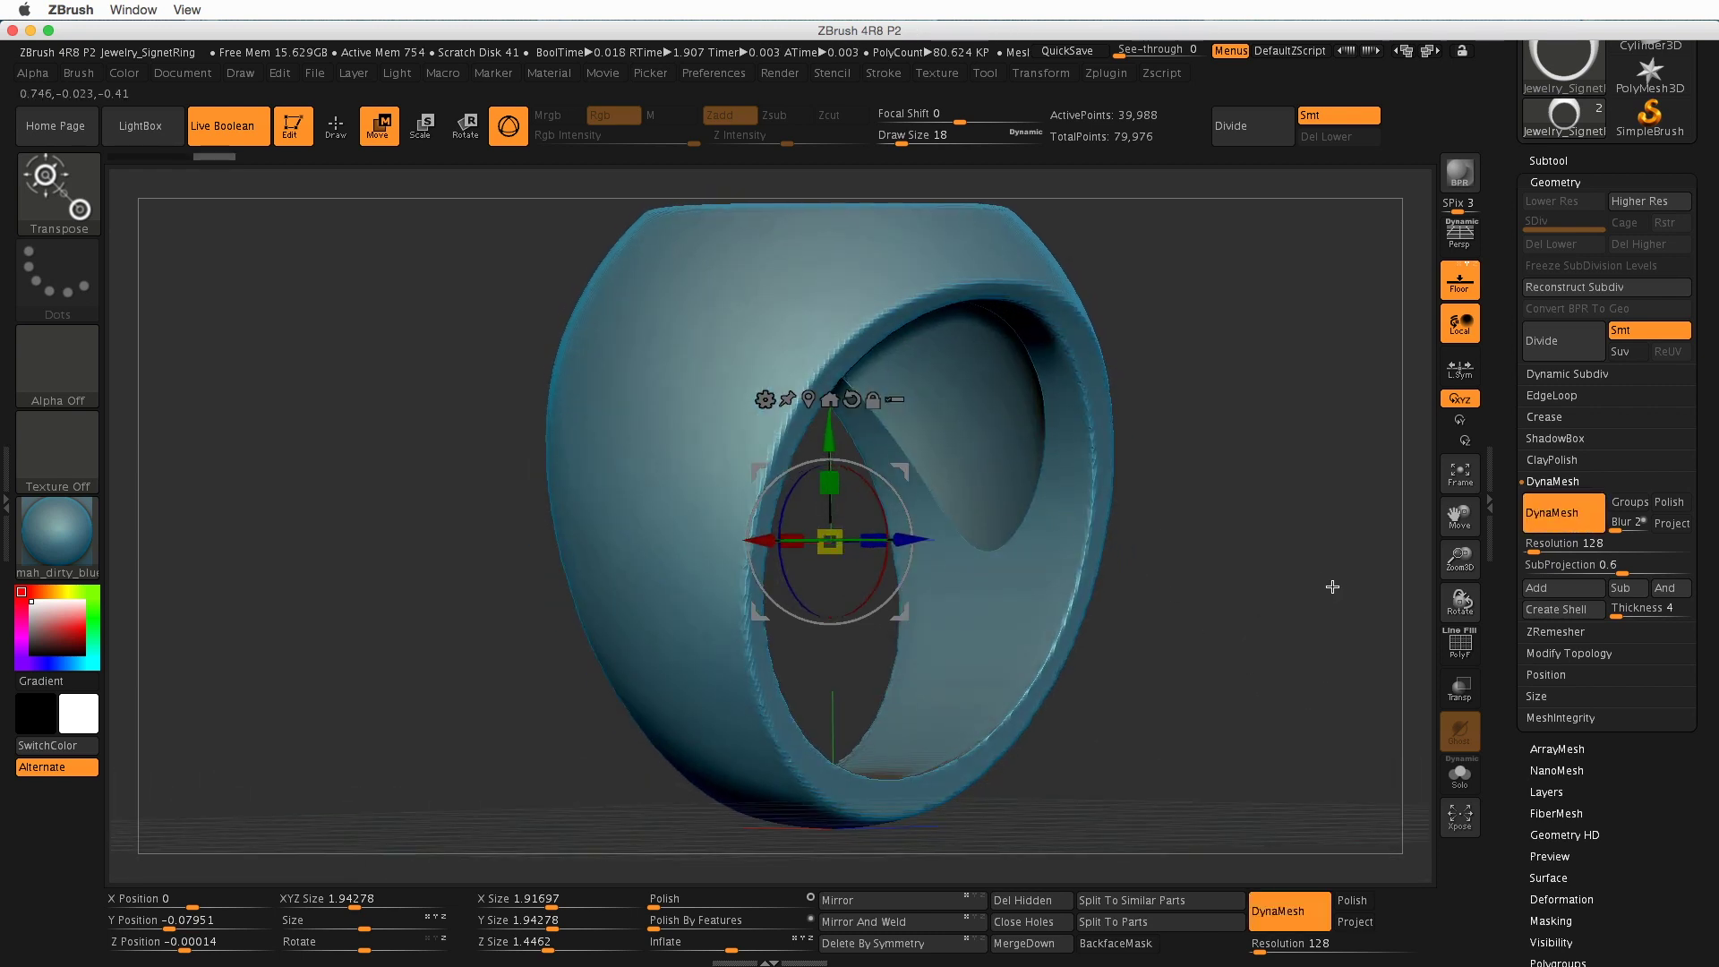
# - Merge the Jewelry_SignetRing subtool down with the Core, and inspect the merged mesh from the front and at an angle
pyautogui.scroll(3, 1593, 562)
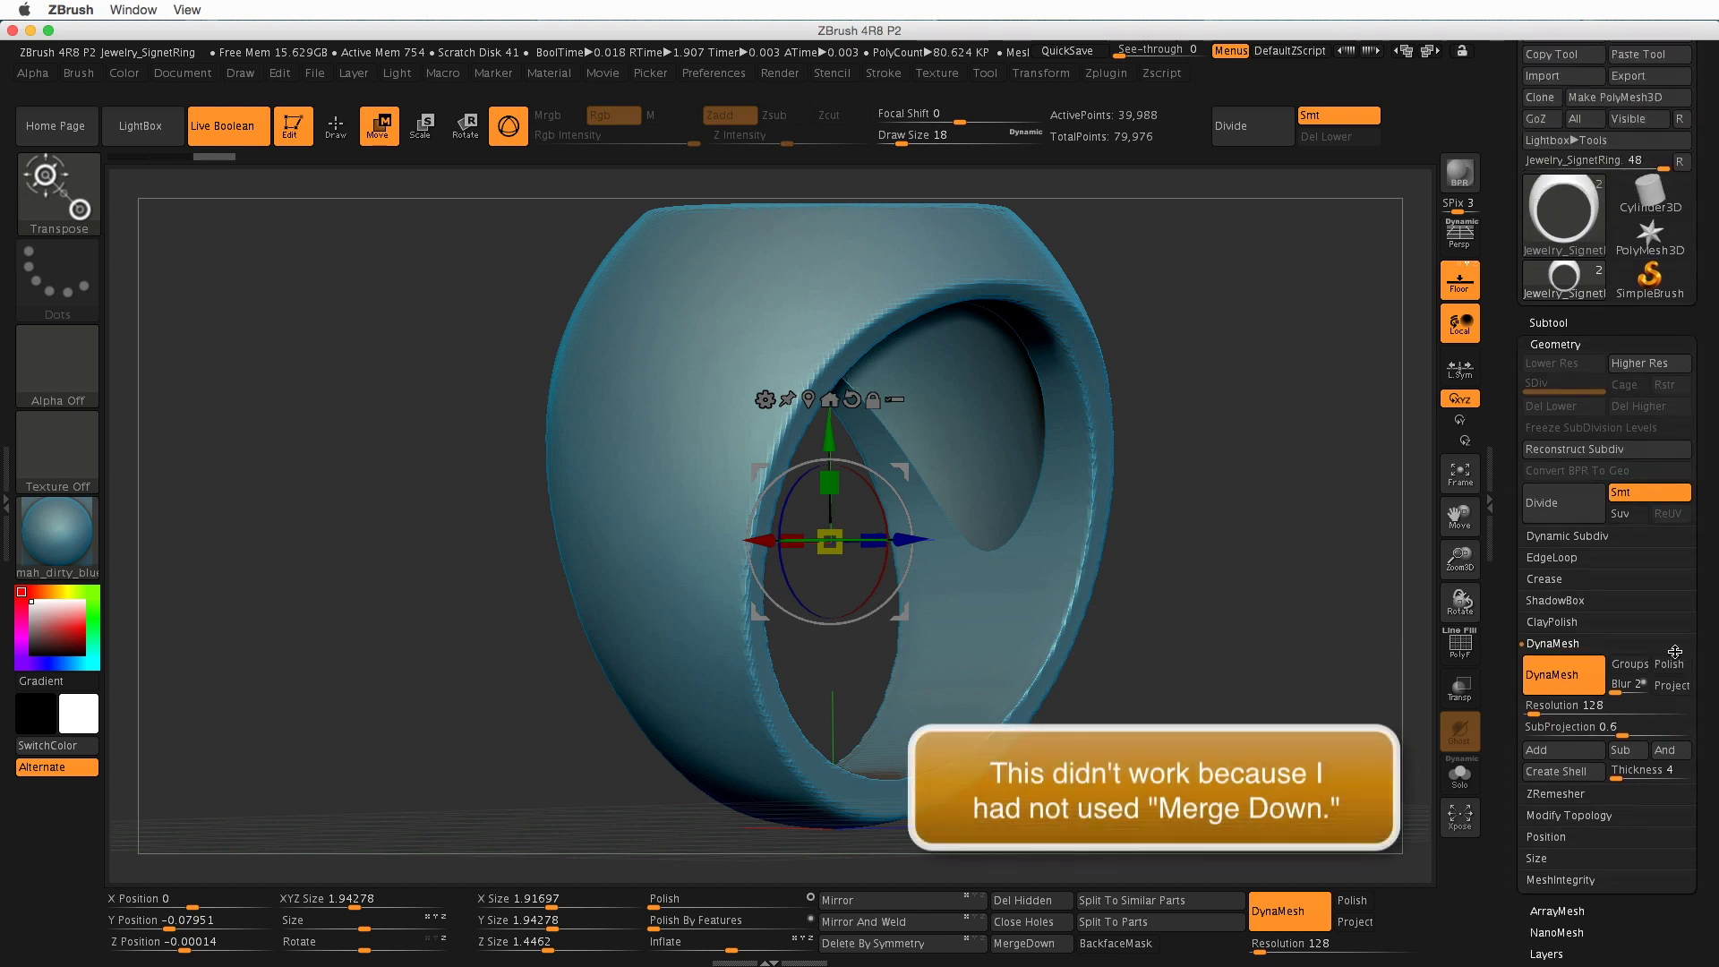
pyautogui.click(1549, 369)
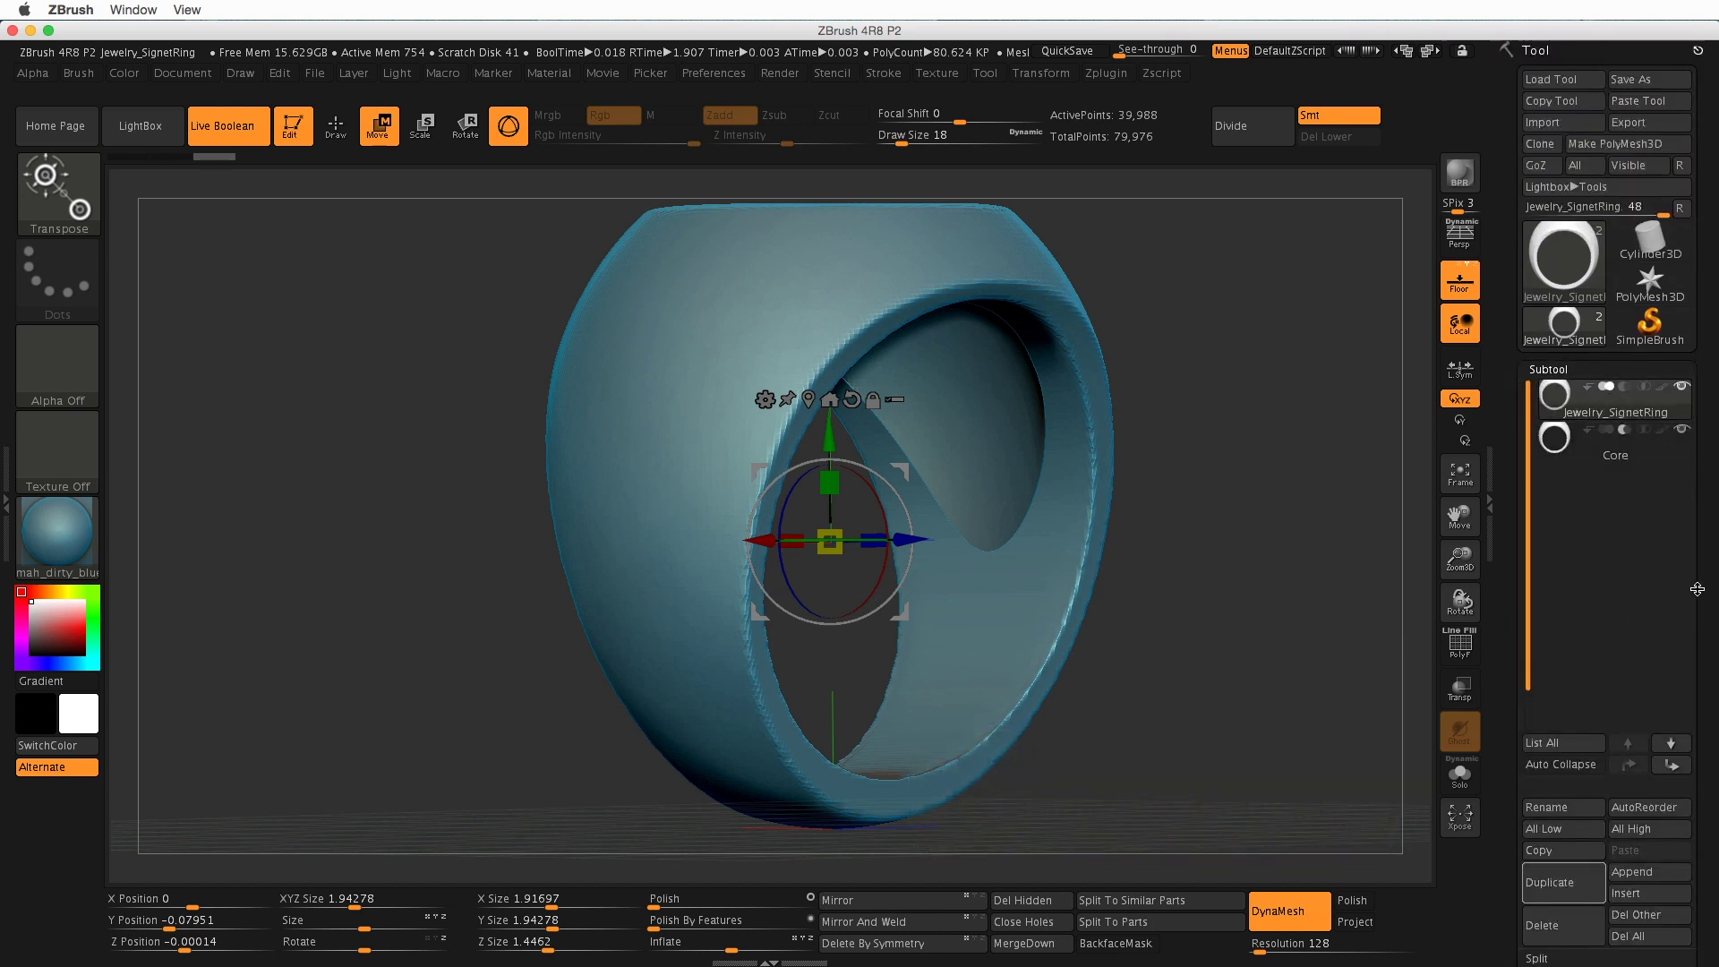
pyautogui.scroll(-4, 1616, 362)
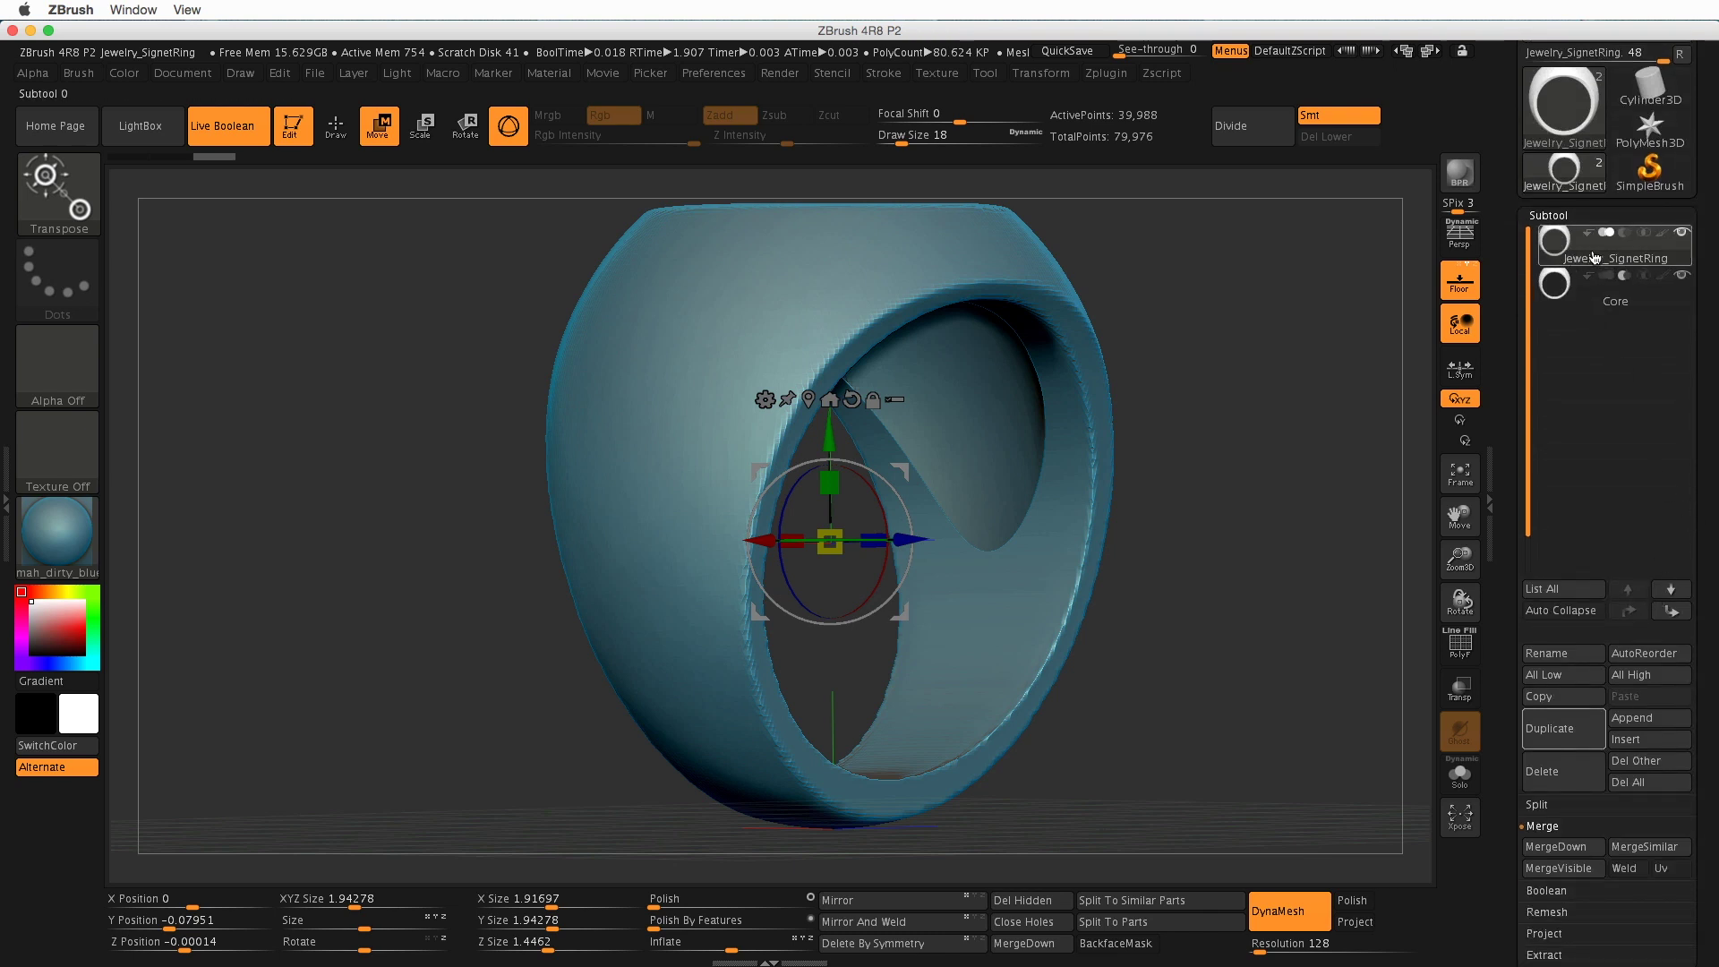
pyautogui.click(1560, 847)
pyautogui.moveTo(1382, 702); pyautogui.dragTo(1255, 529)
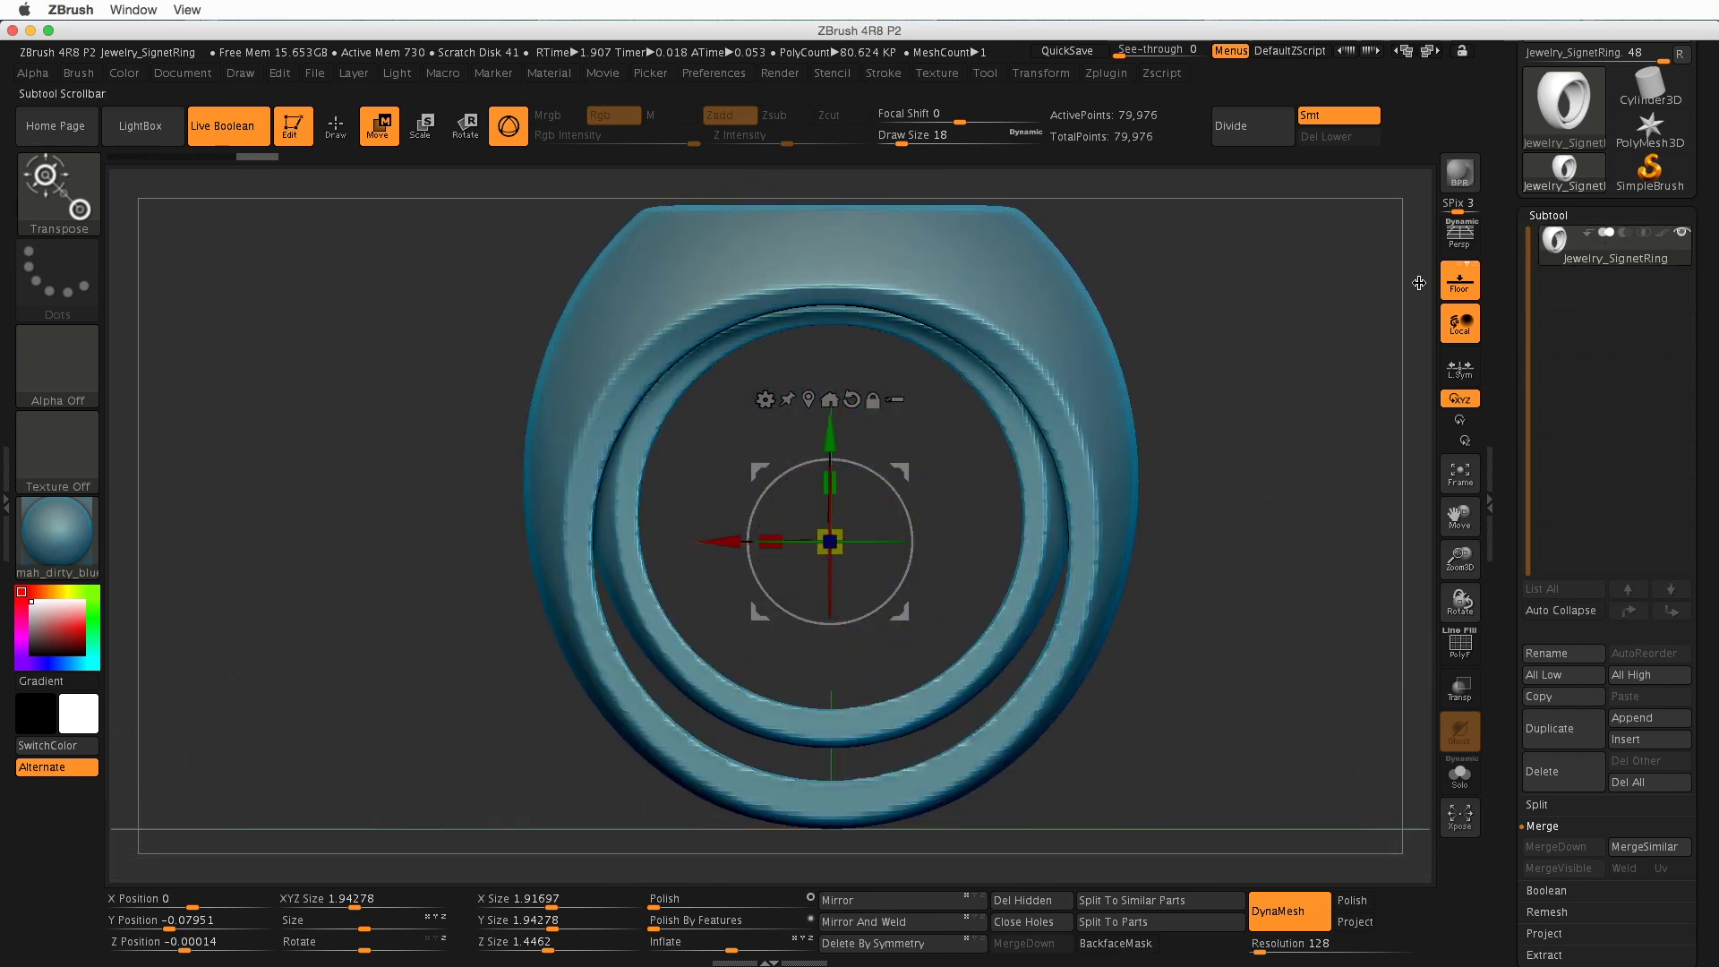
pyautogui.moveTo(1212, 596); pyautogui.dragTo(1298, 537)
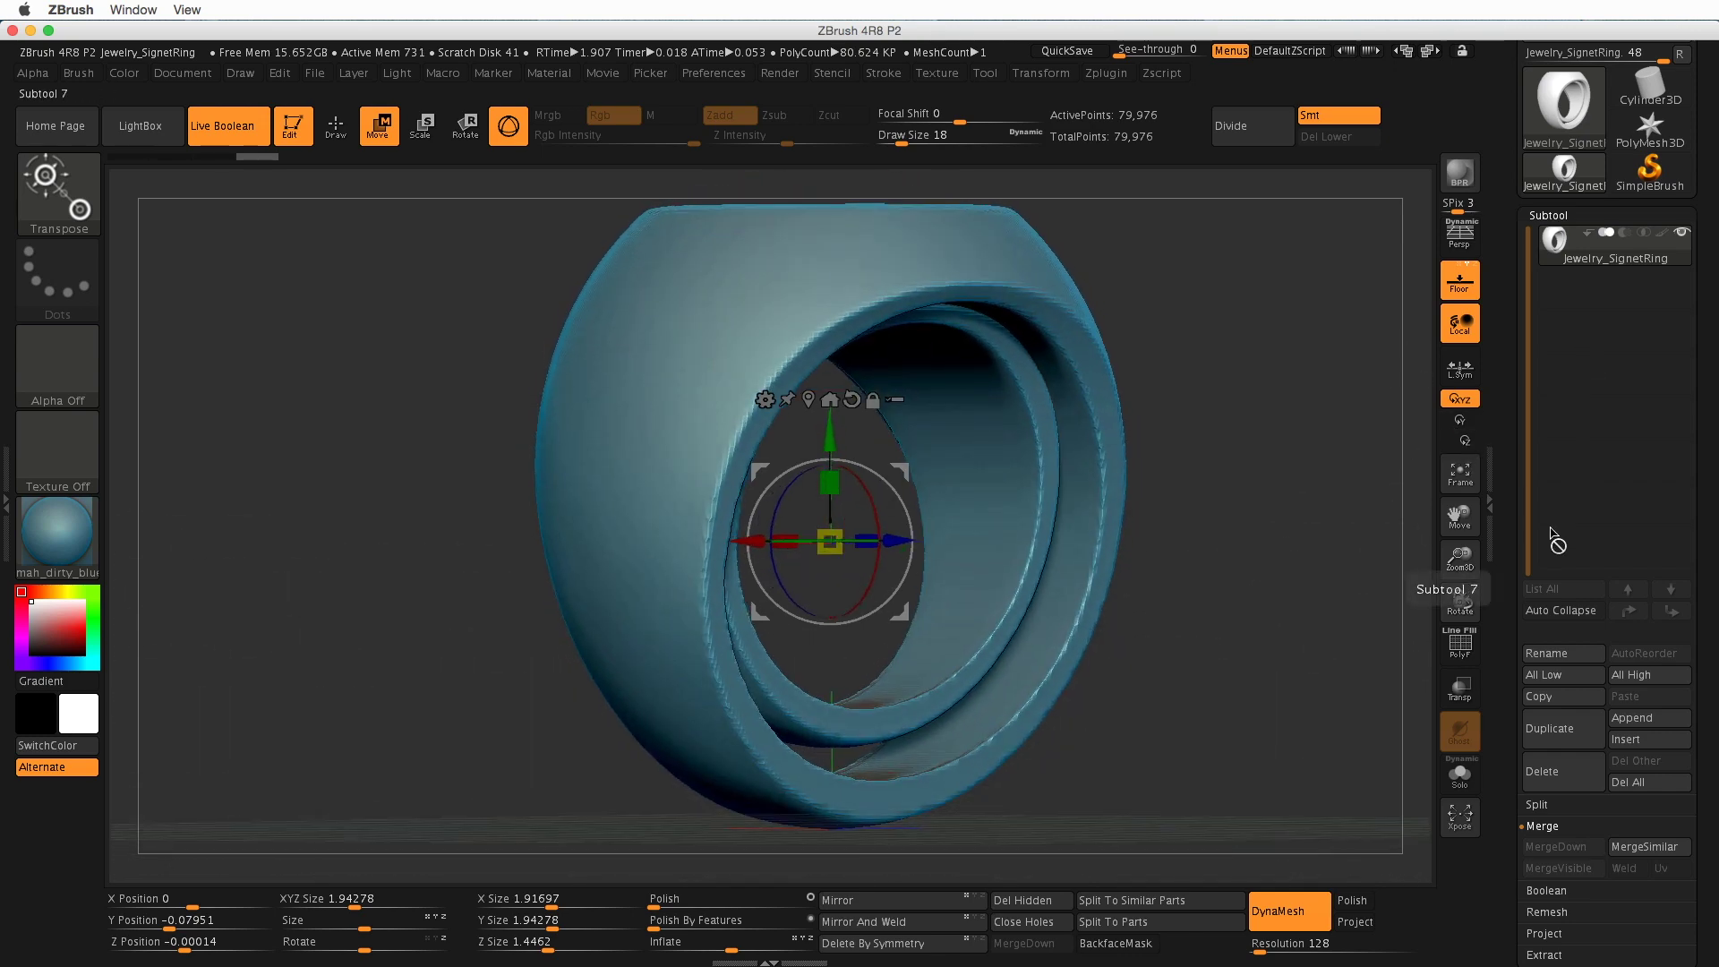
# - Split the merged Jewelry_SignetRing into separate parts, accepting that the operation cannot be undone
pyautogui.moveTo(1590, 267)
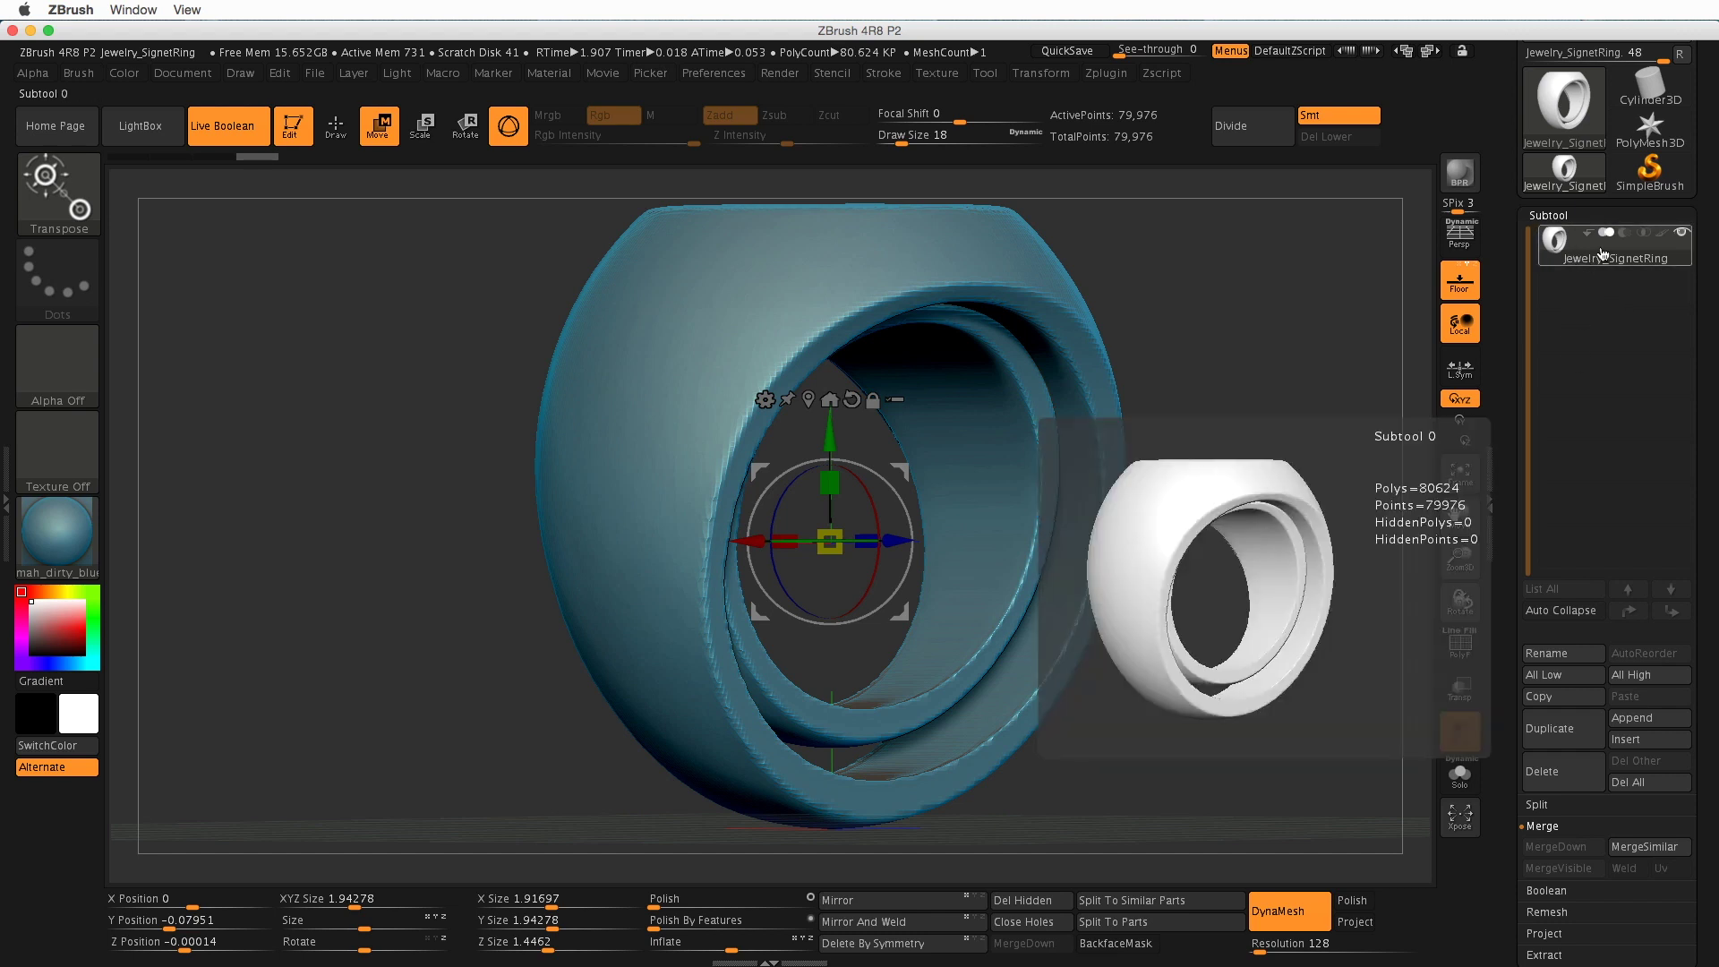
pyautogui.click(1539, 805)
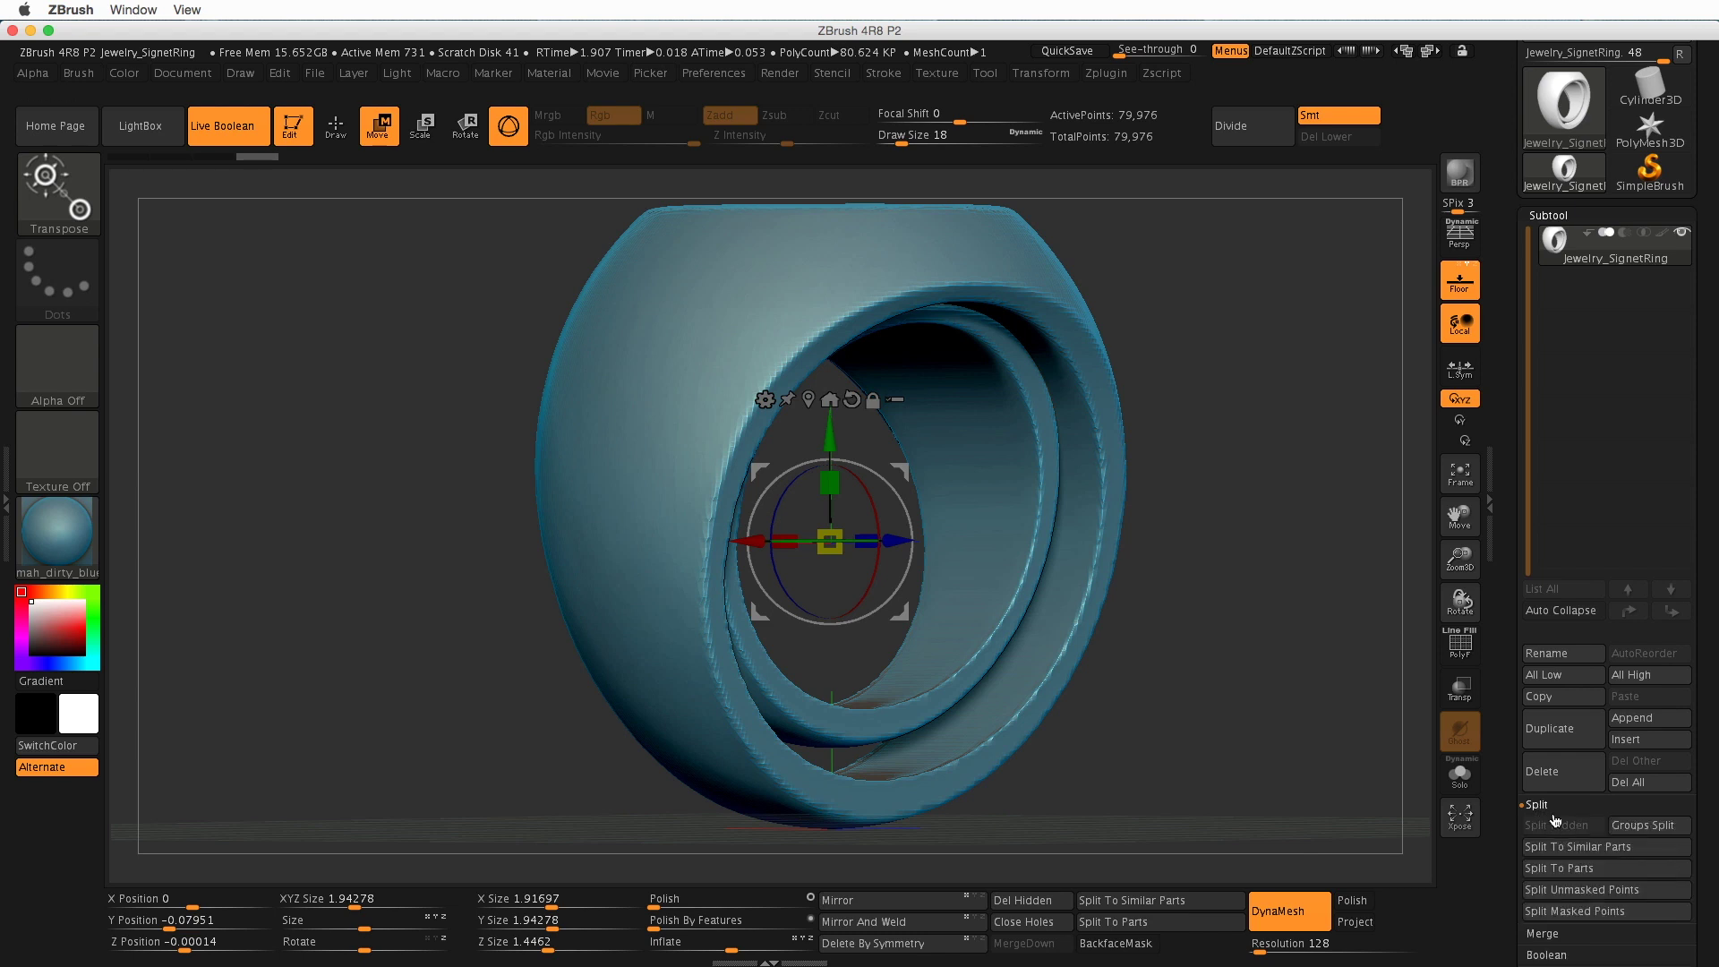
pyautogui.click(1592, 869)
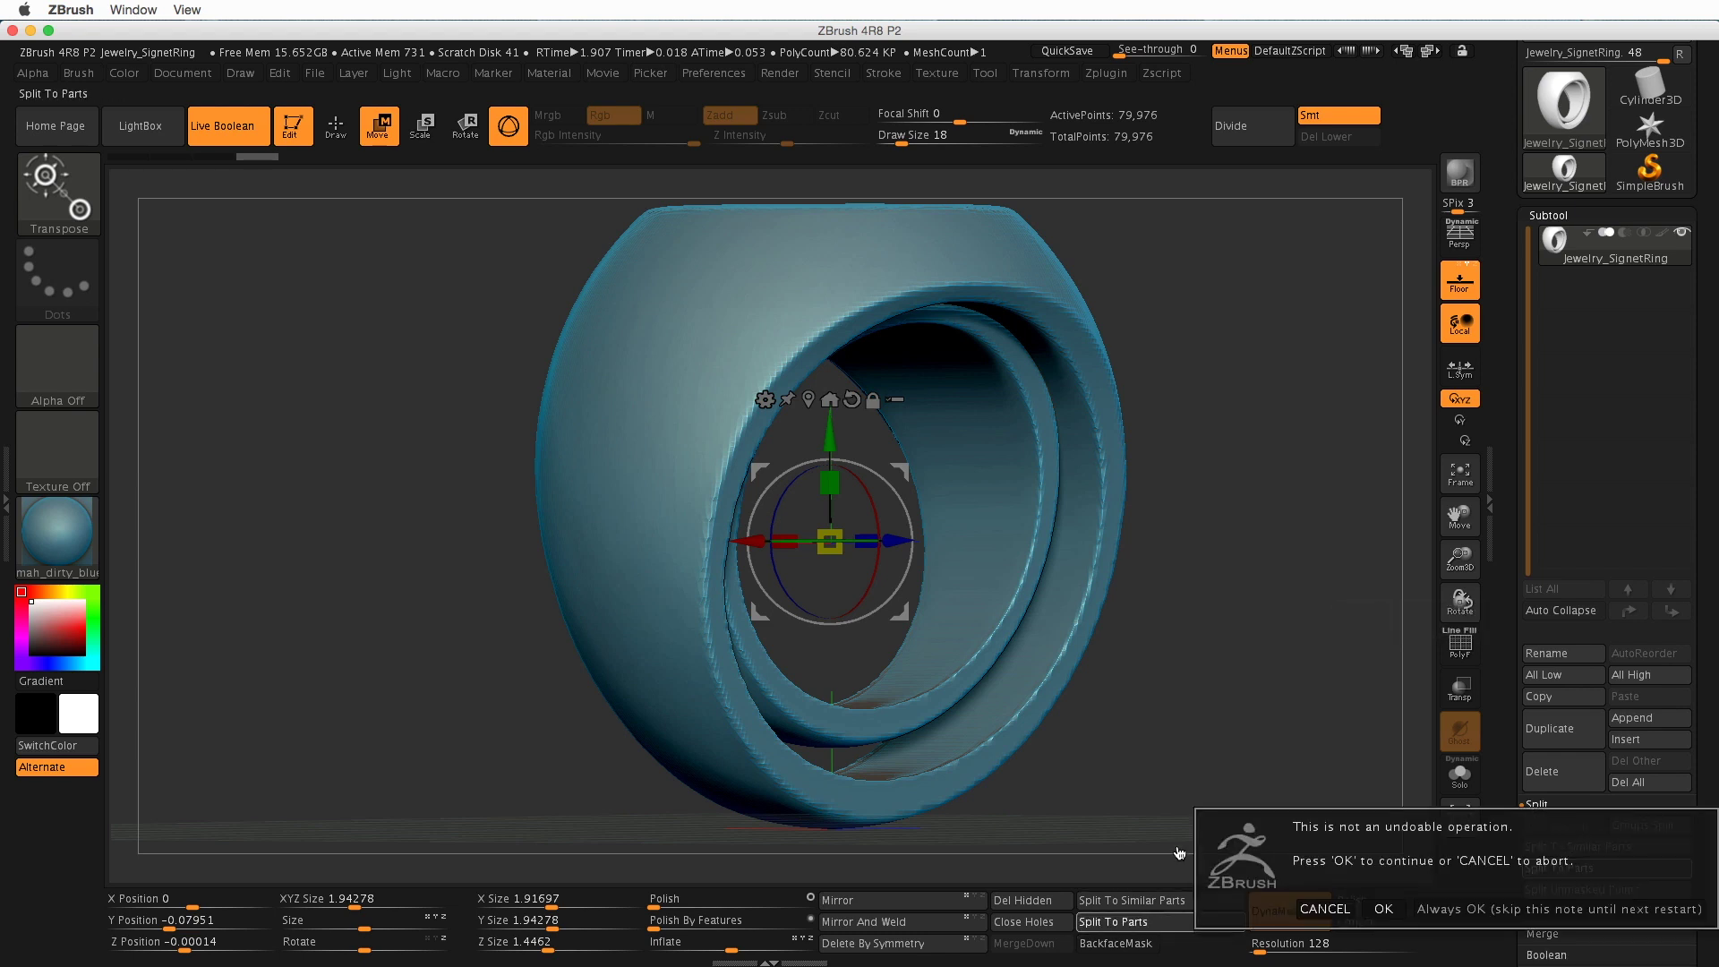
pyautogui.click(1460, 909)
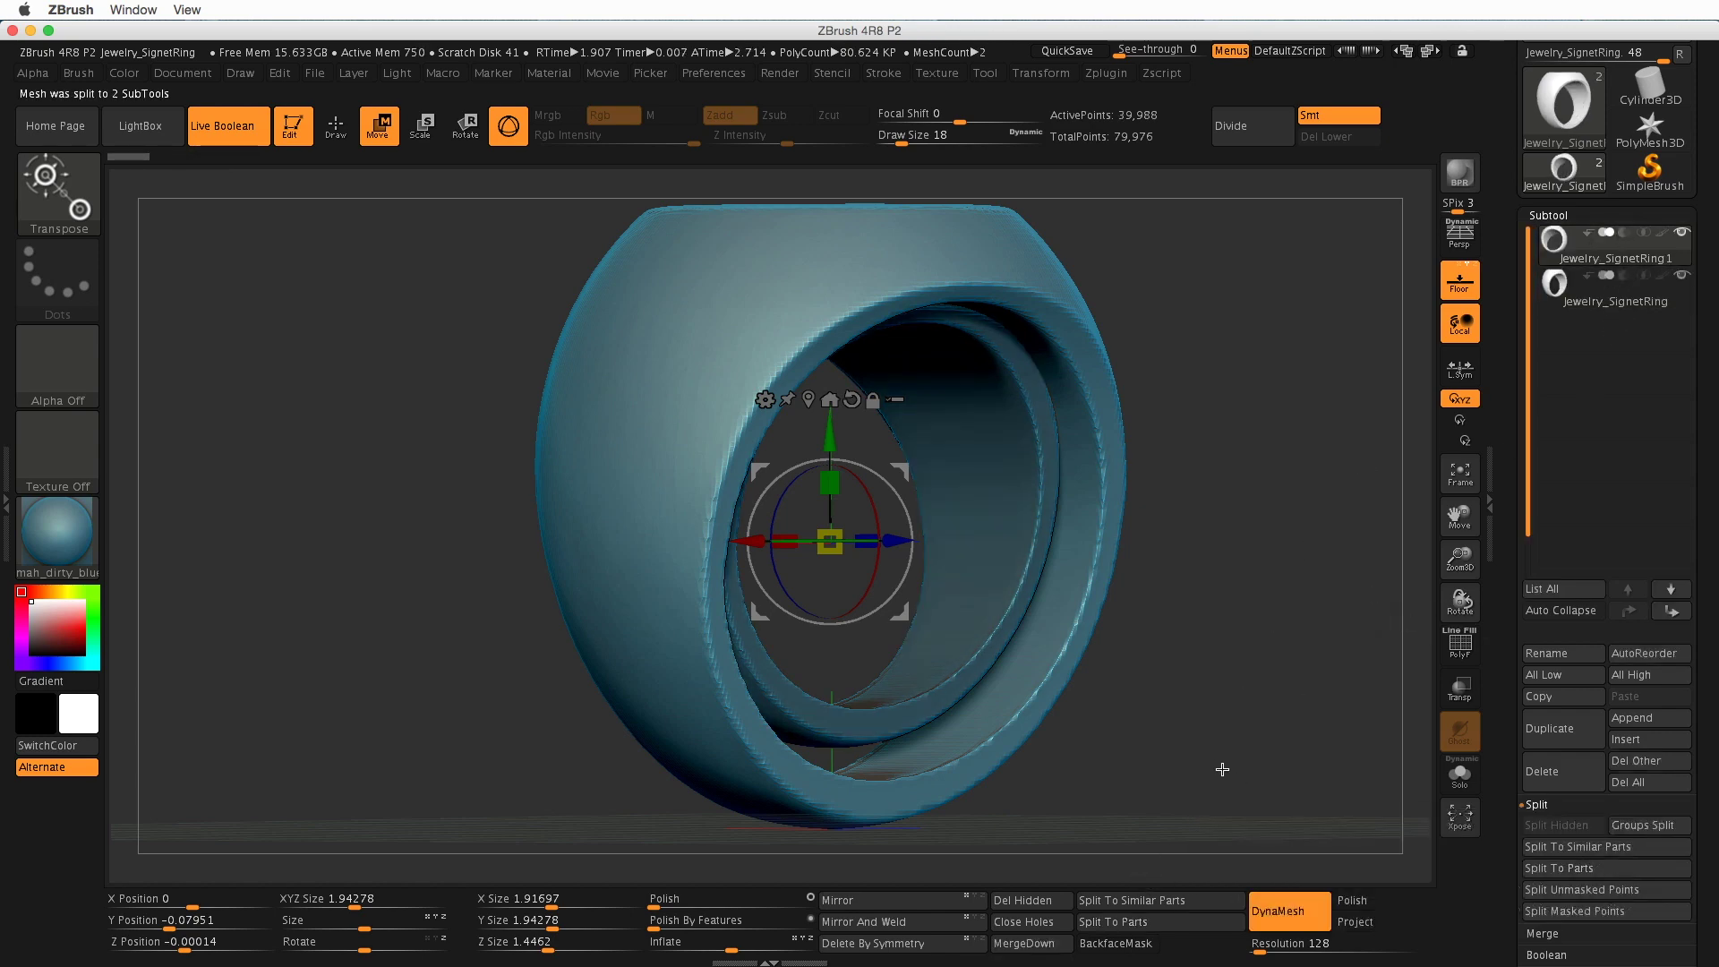
pyautogui.moveTo(1296, 527); pyautogui.dragTo(1244, 548)
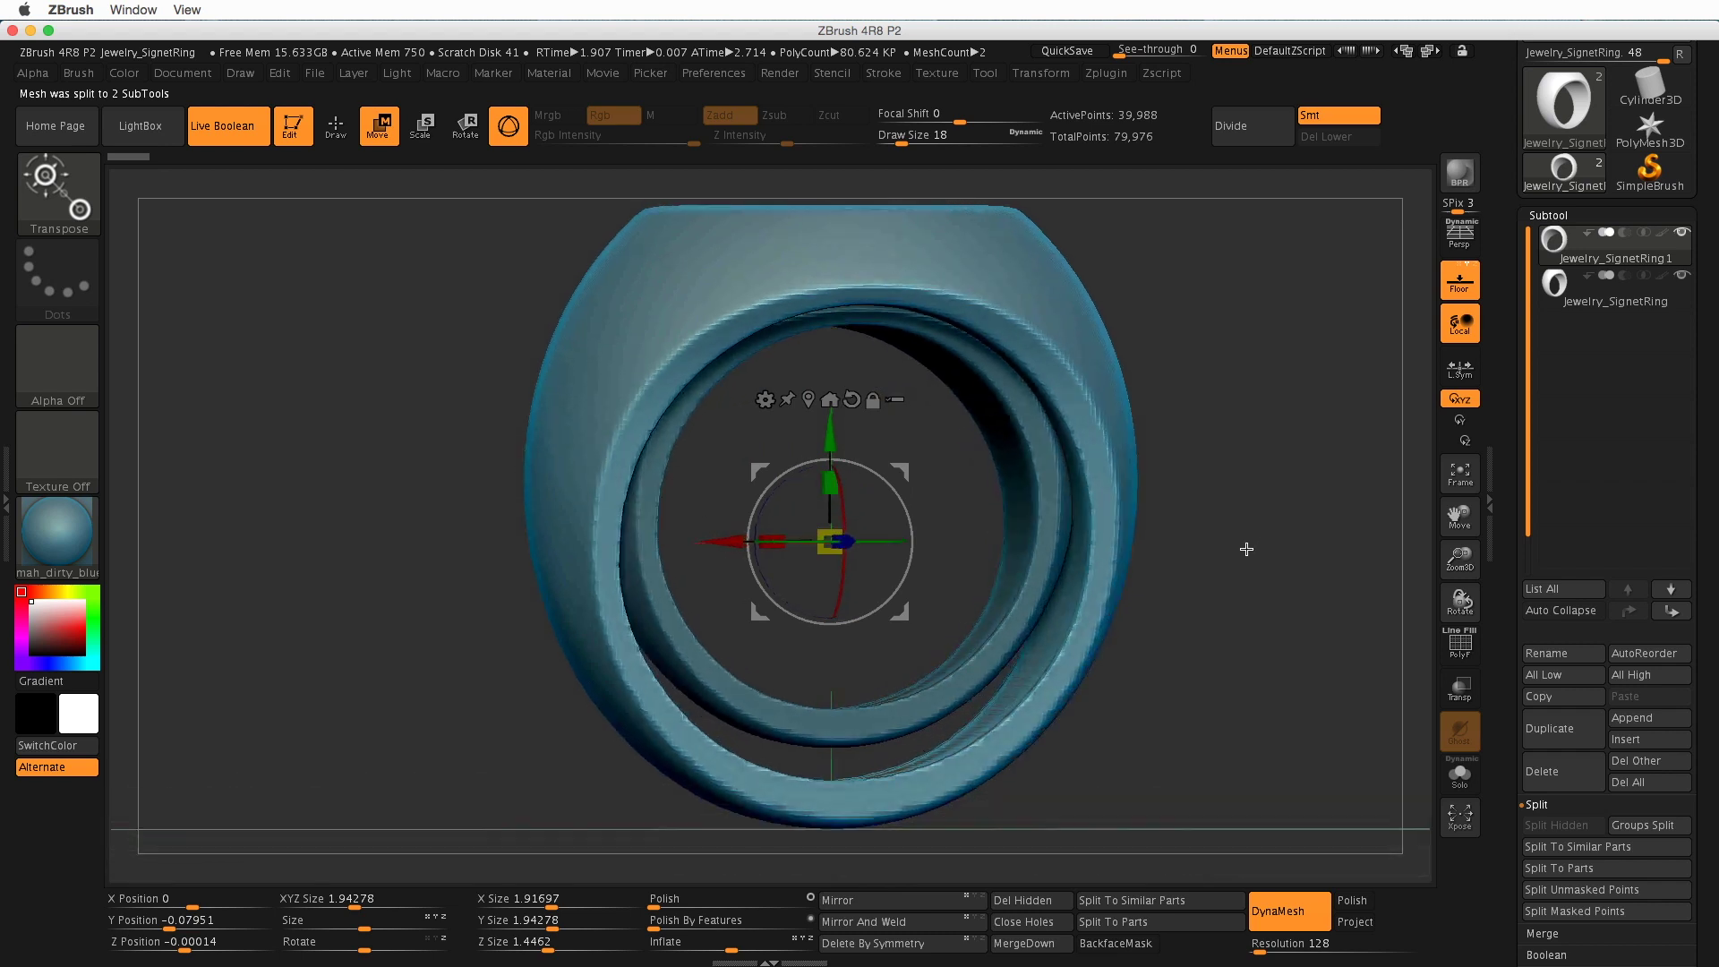
# - Select the inner part, now the lower Jewelry_SignetRing subtool, and set its Boolean mode to subtraction
pyautogui.click(1625, 305)
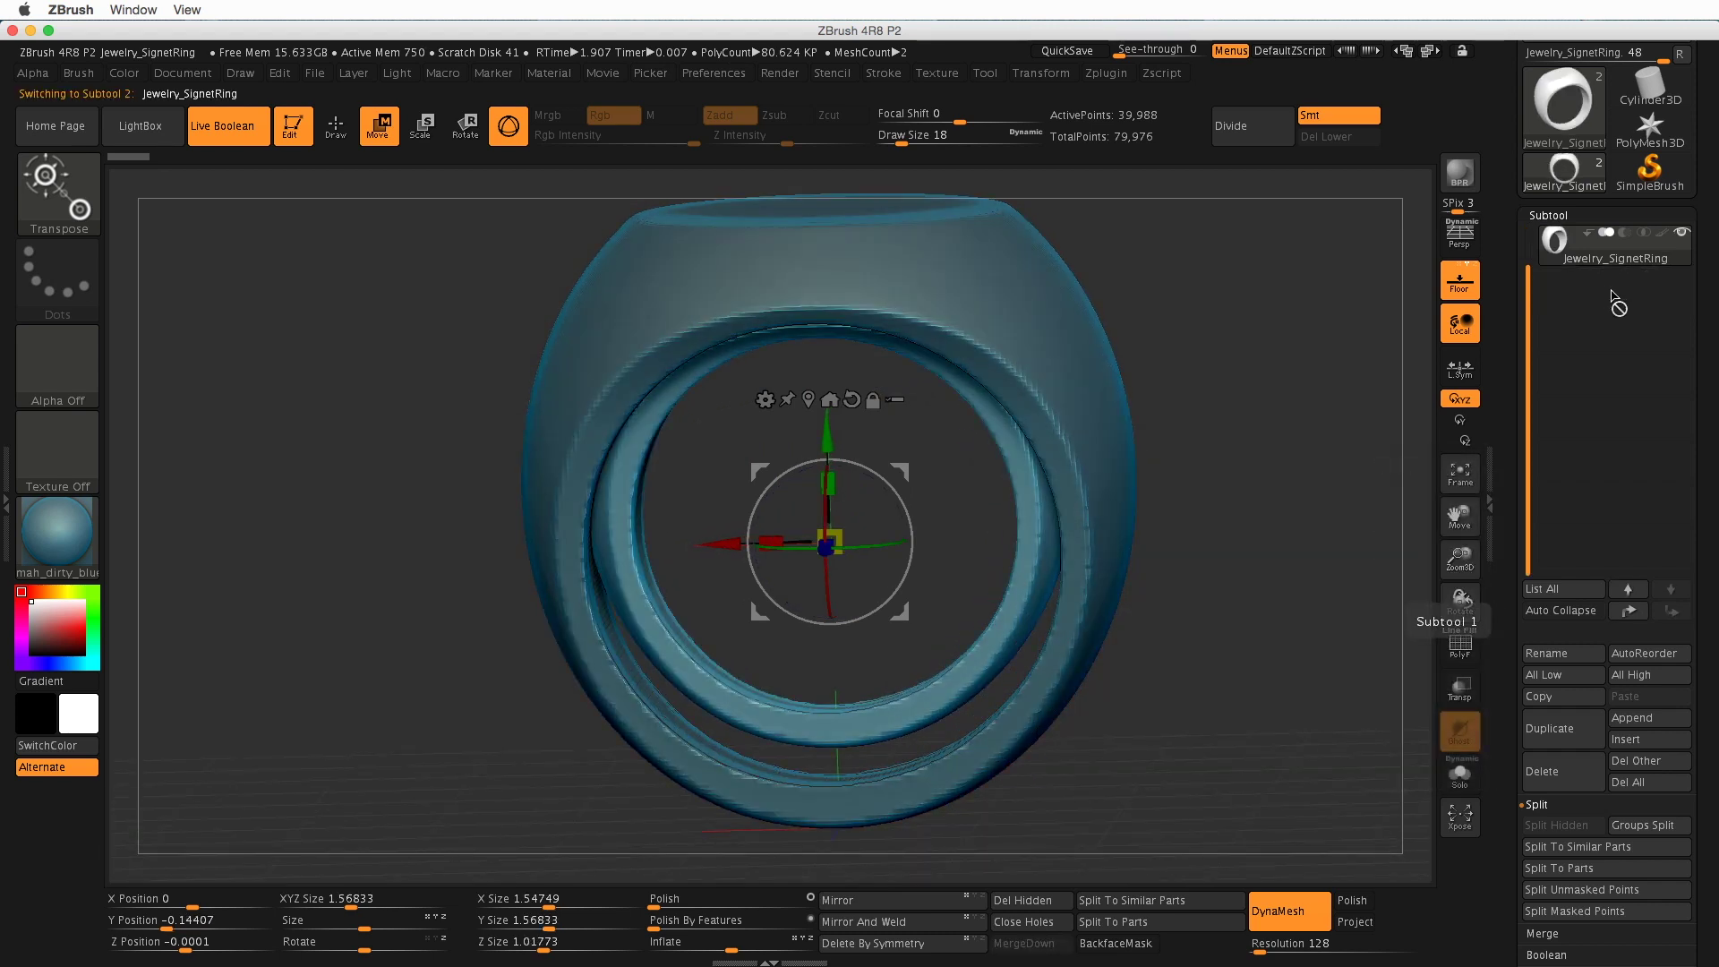
pyautogui.moveTo(1522, 389); pyautogui.dragTo(1550, 245)
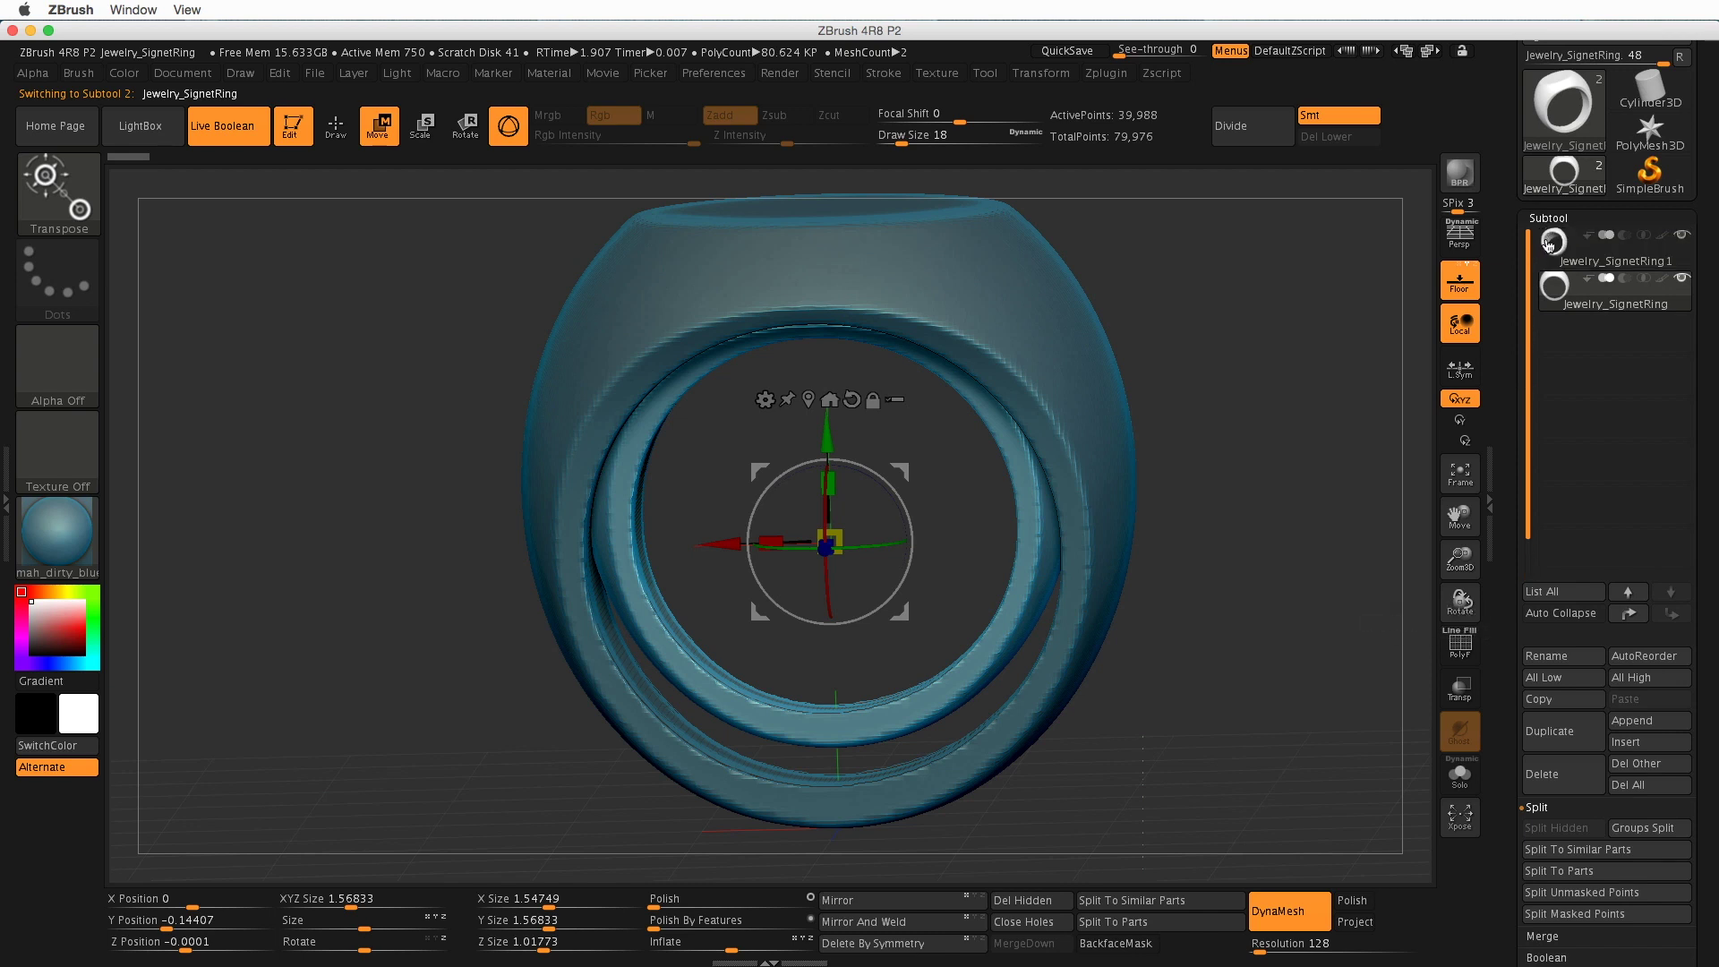
pyautogui.moveTo(1599, 302)
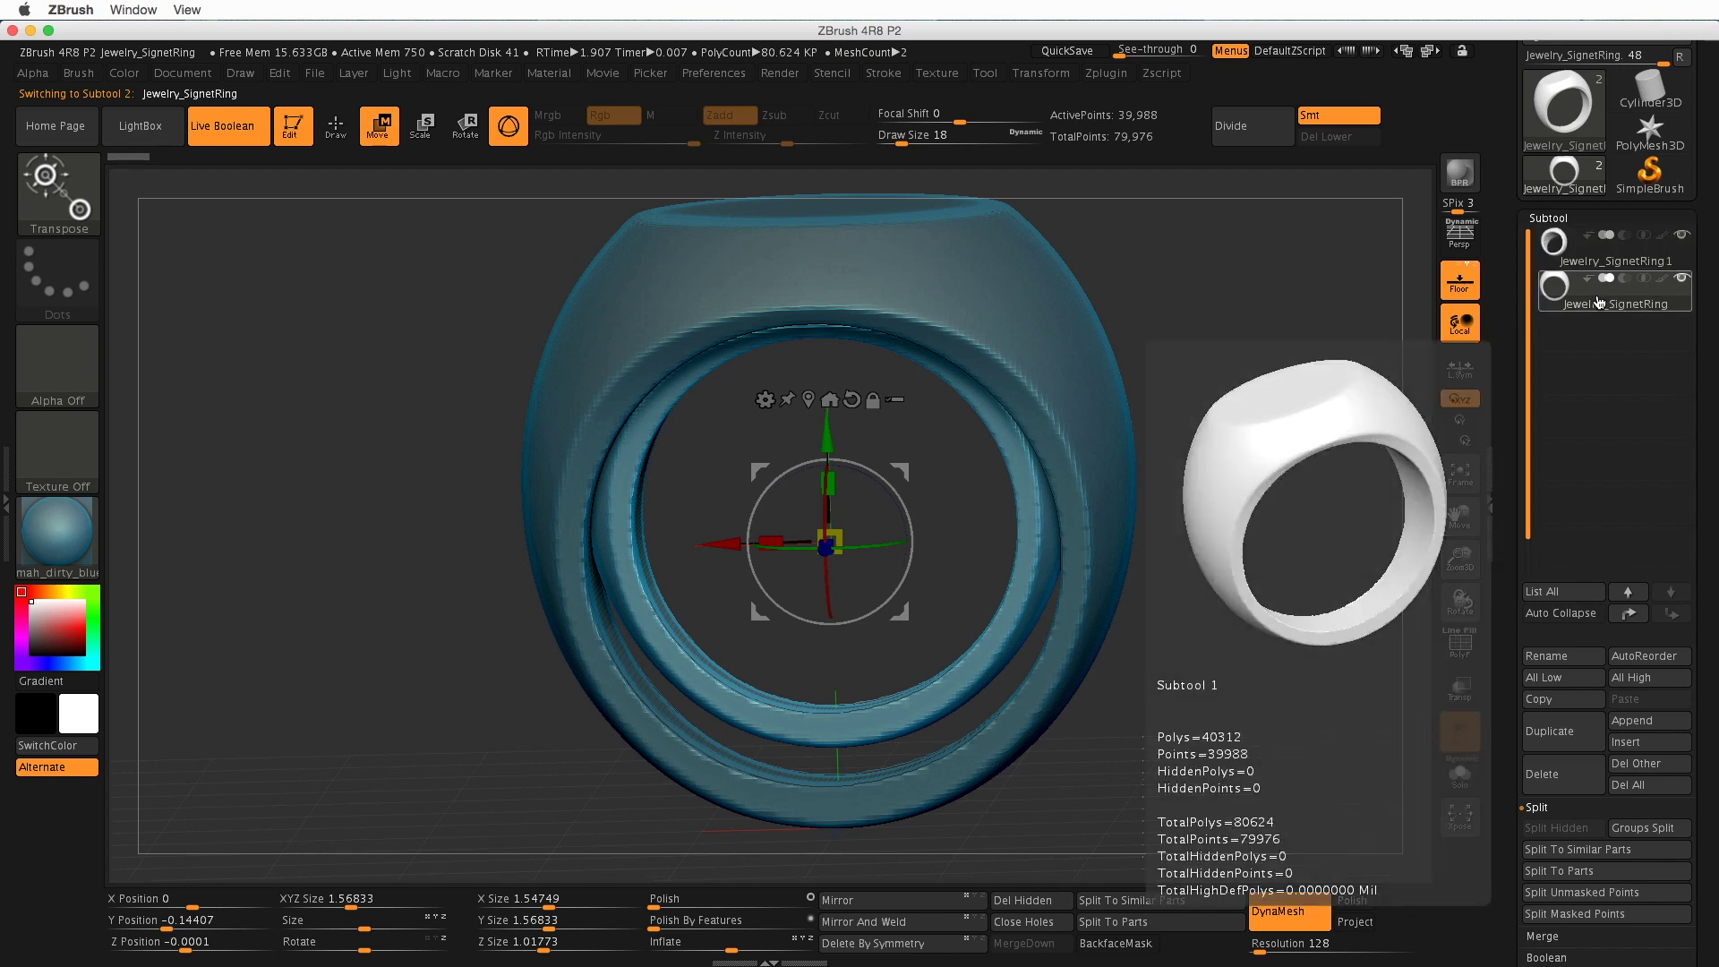
pyautogui.click(1627, 282)
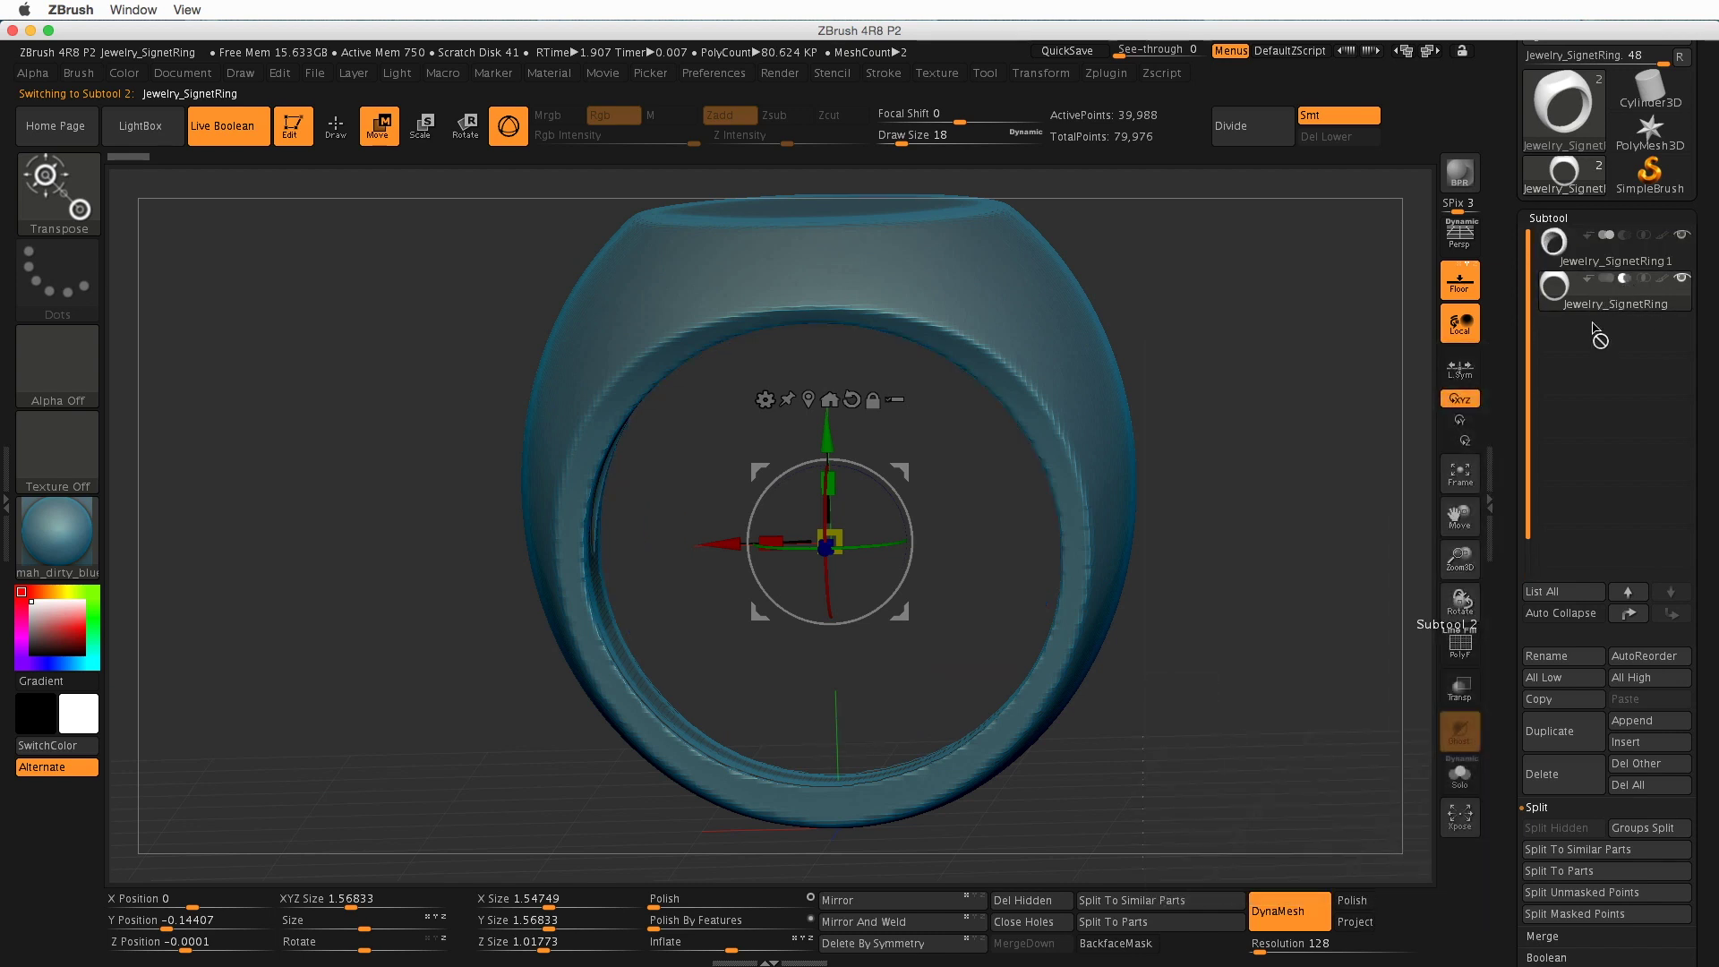
# - Select the outer ring subtool, Jewelry_SignetRing1, check the hollow at an angle, and merge it down with the subtracted part
pyautogui.click(1593, 261)
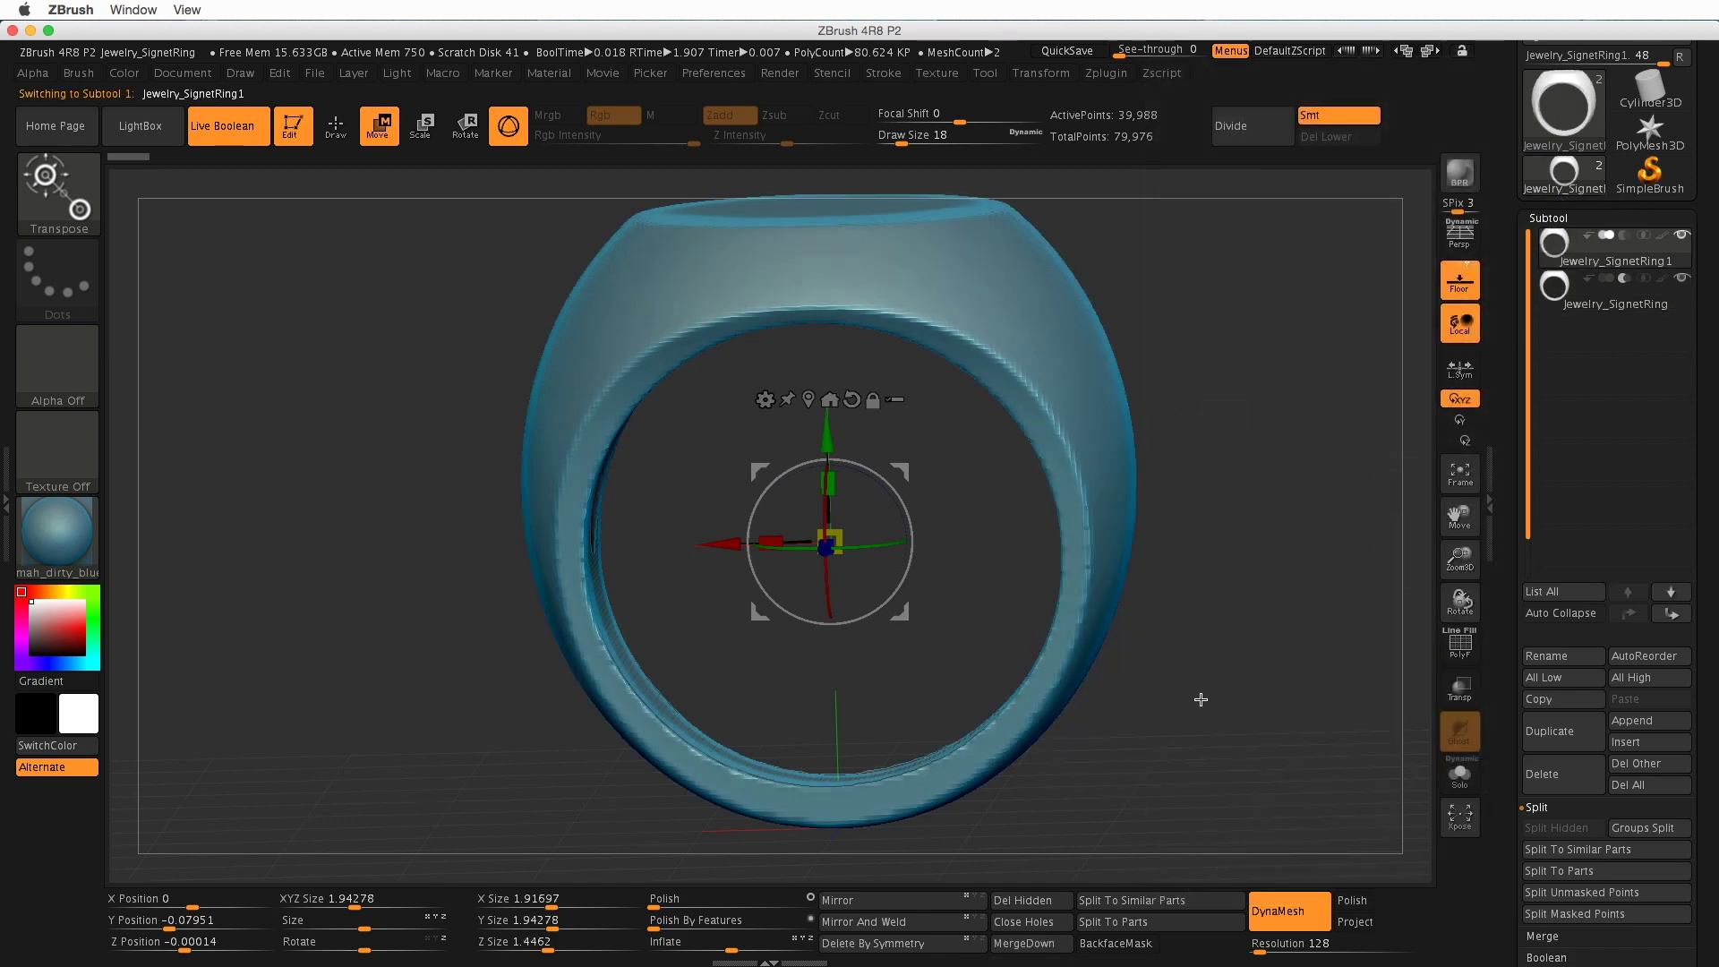
pyautogui.moveTo(1201, 699); pyautogui.dragTo(1253, 676)
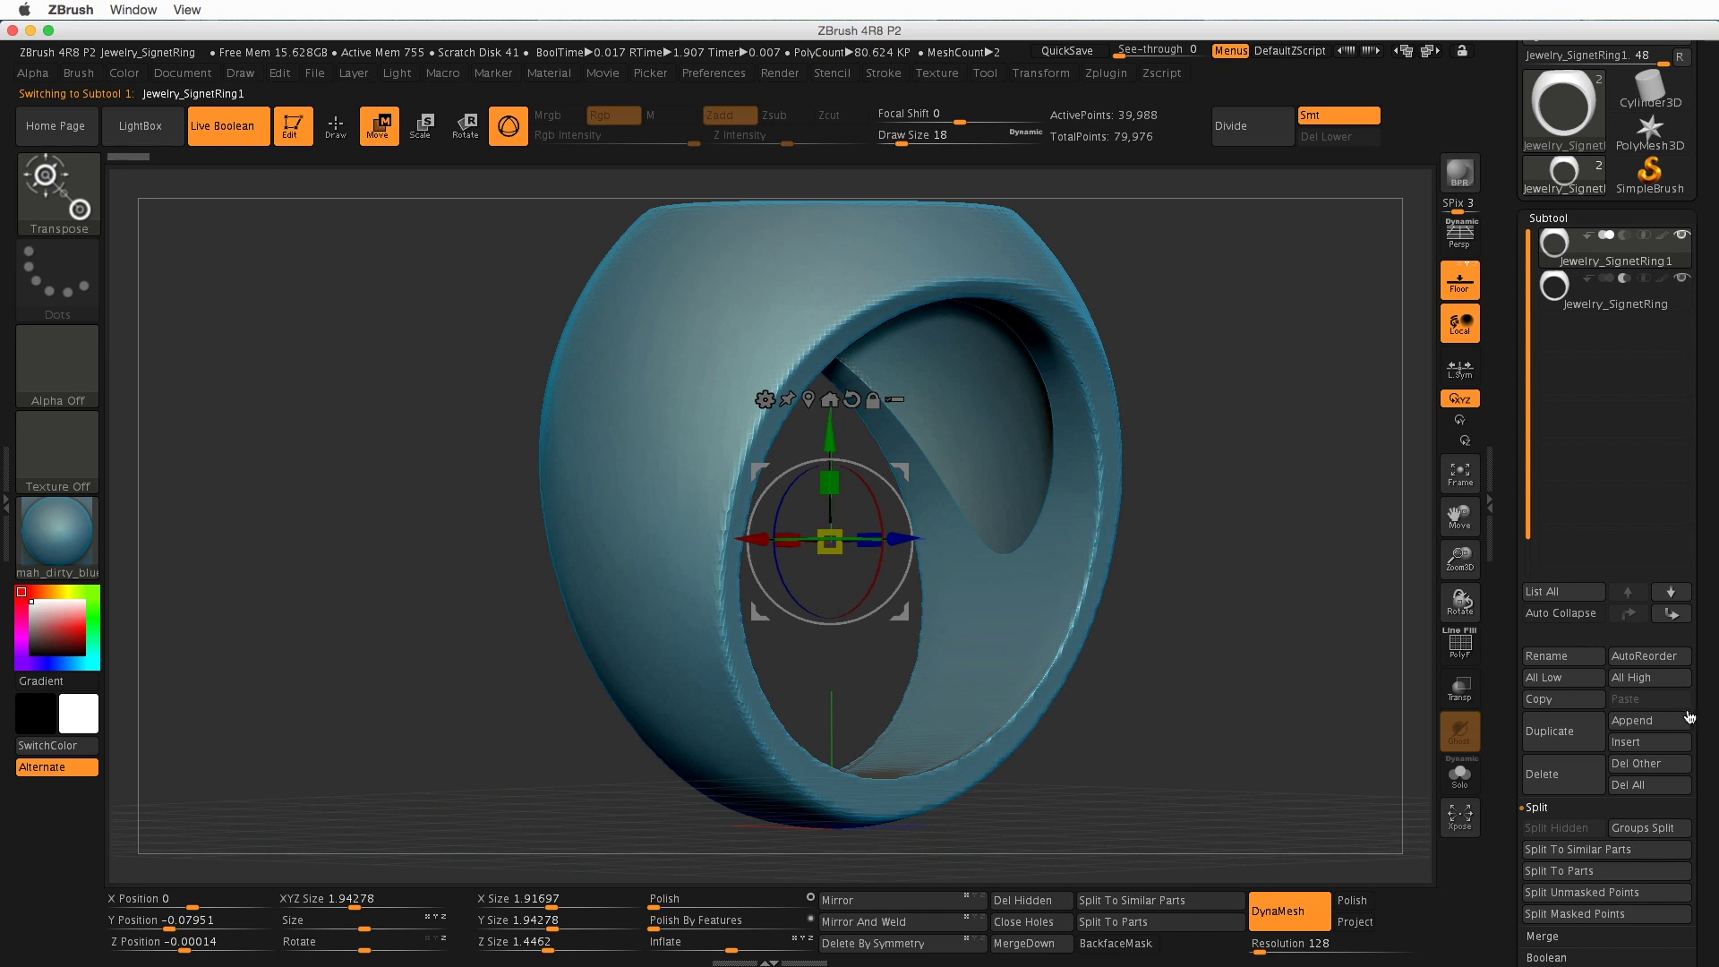
pyautogui.click(1555, 938)
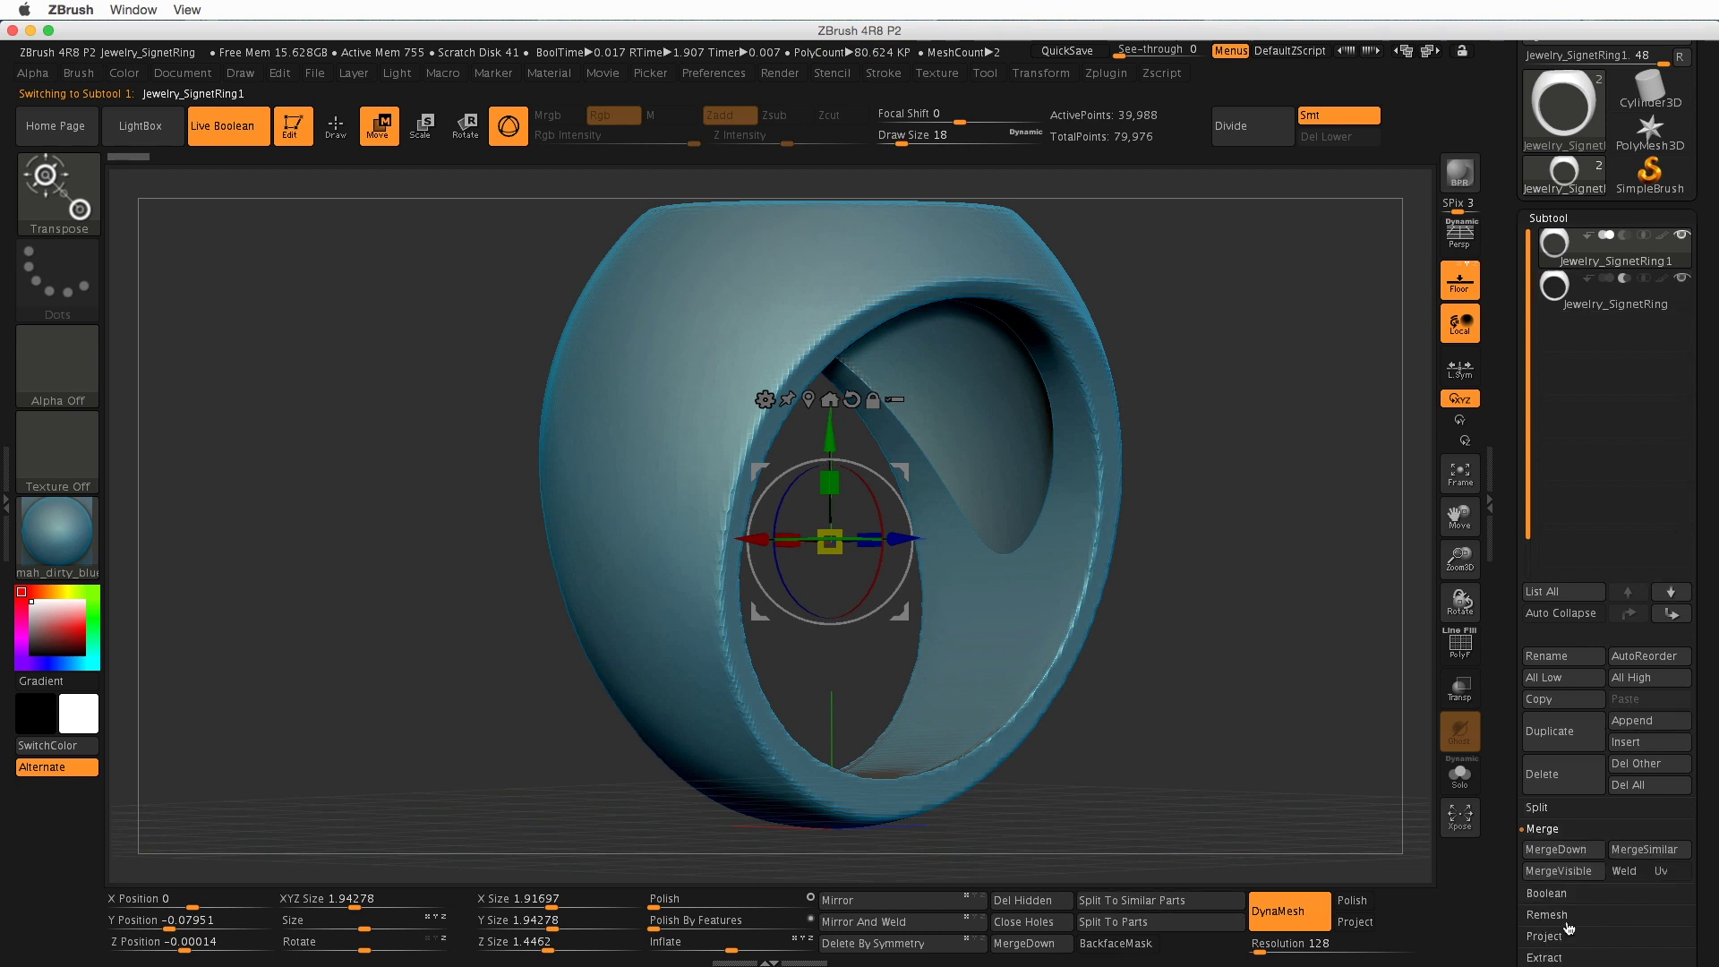
pyautogui.click(1559, 850)
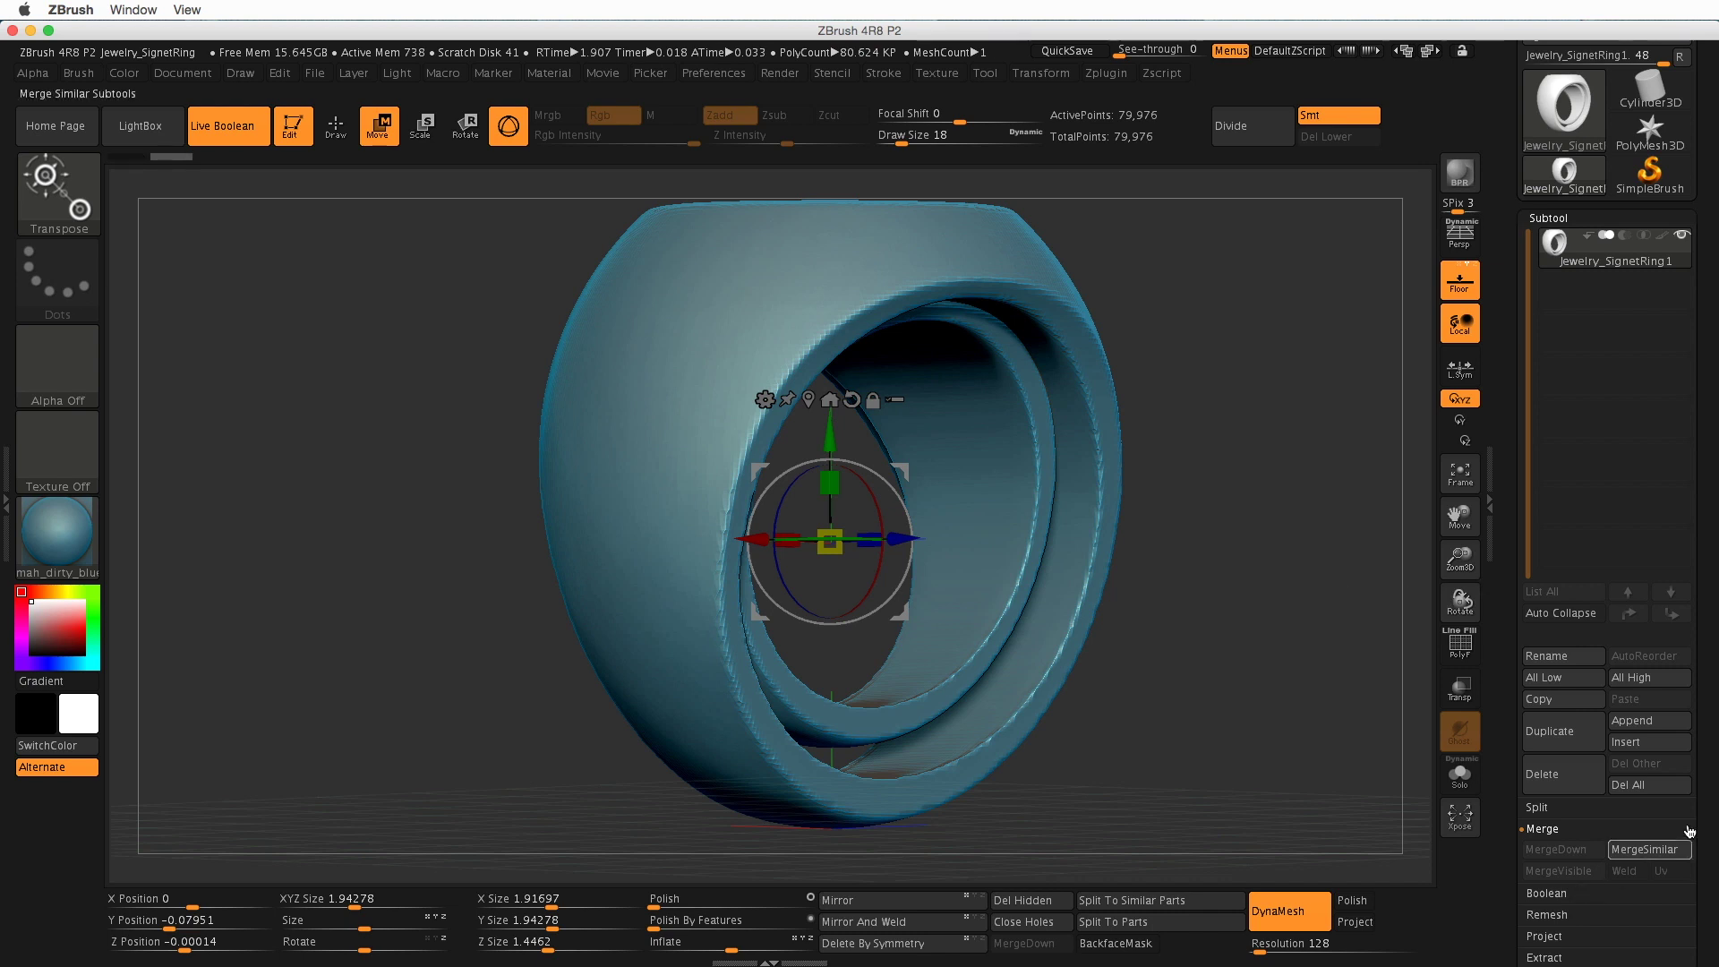
# - Check that DynaMesh is active at resolution 128 and re-DynaMesh the merged ring to carve out the subtracted part
pyautogui.moveTo(1705, 803); pyautogui.dragTo(1698, 589)
pyautogui.scroll(8, 1683, 618)
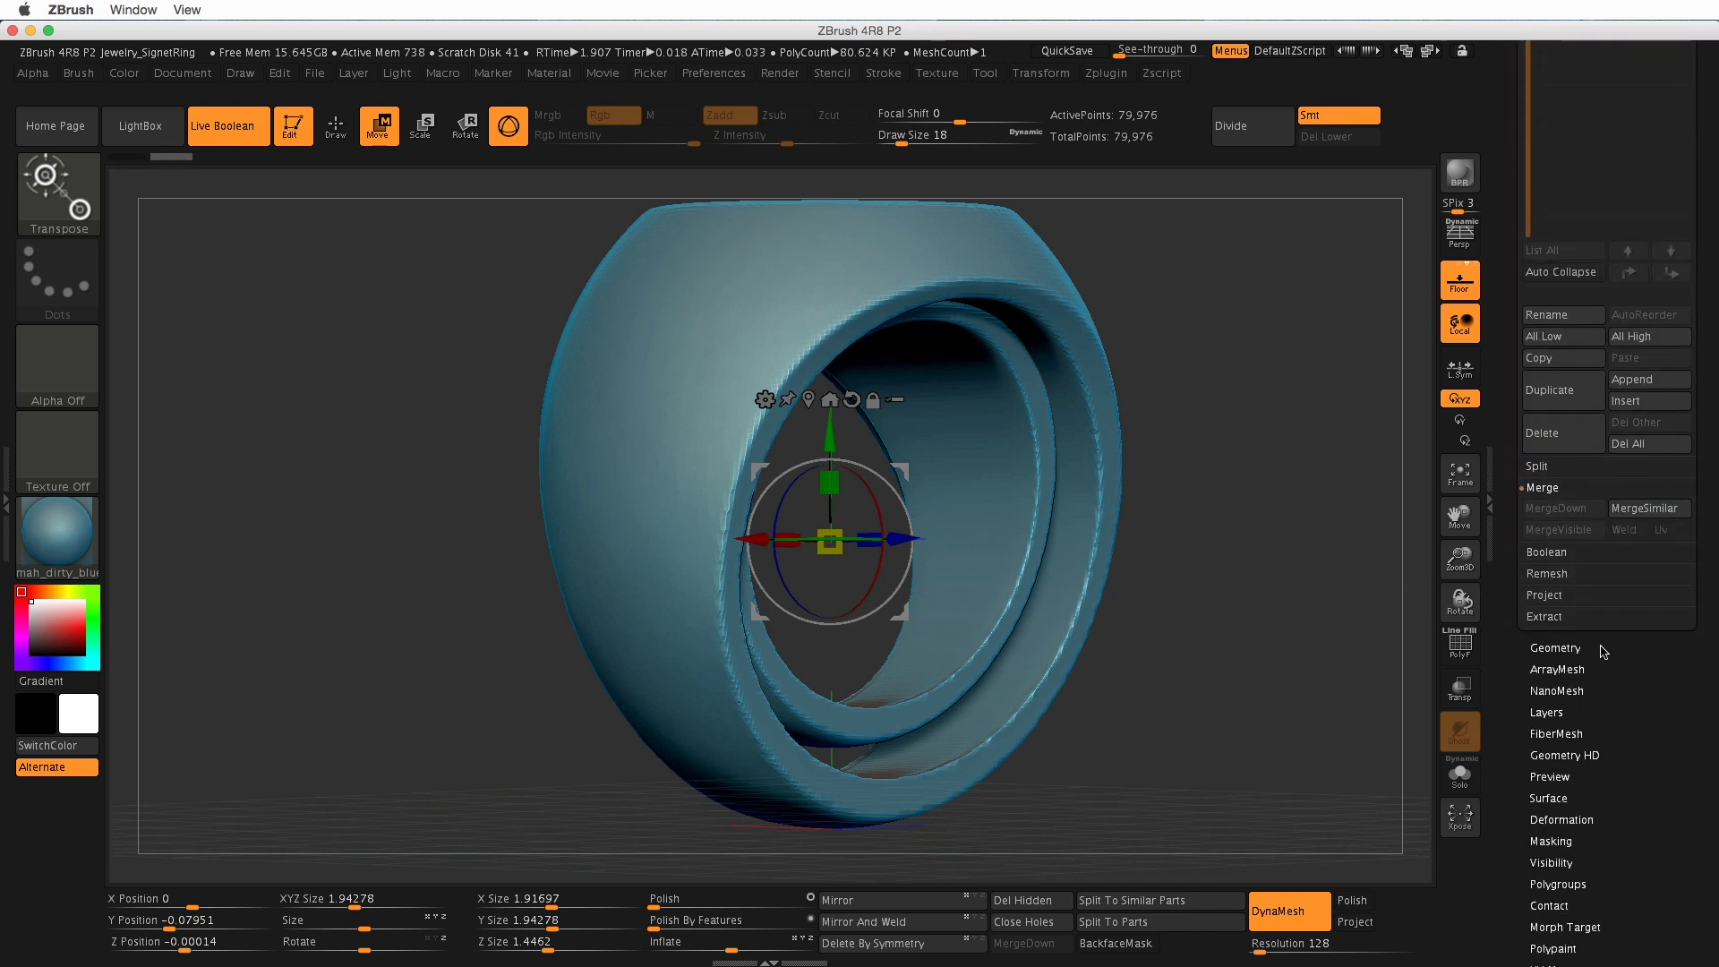
pyautogui.click(1578, 651)
pyautogui.scroll(5, 1566, 582)
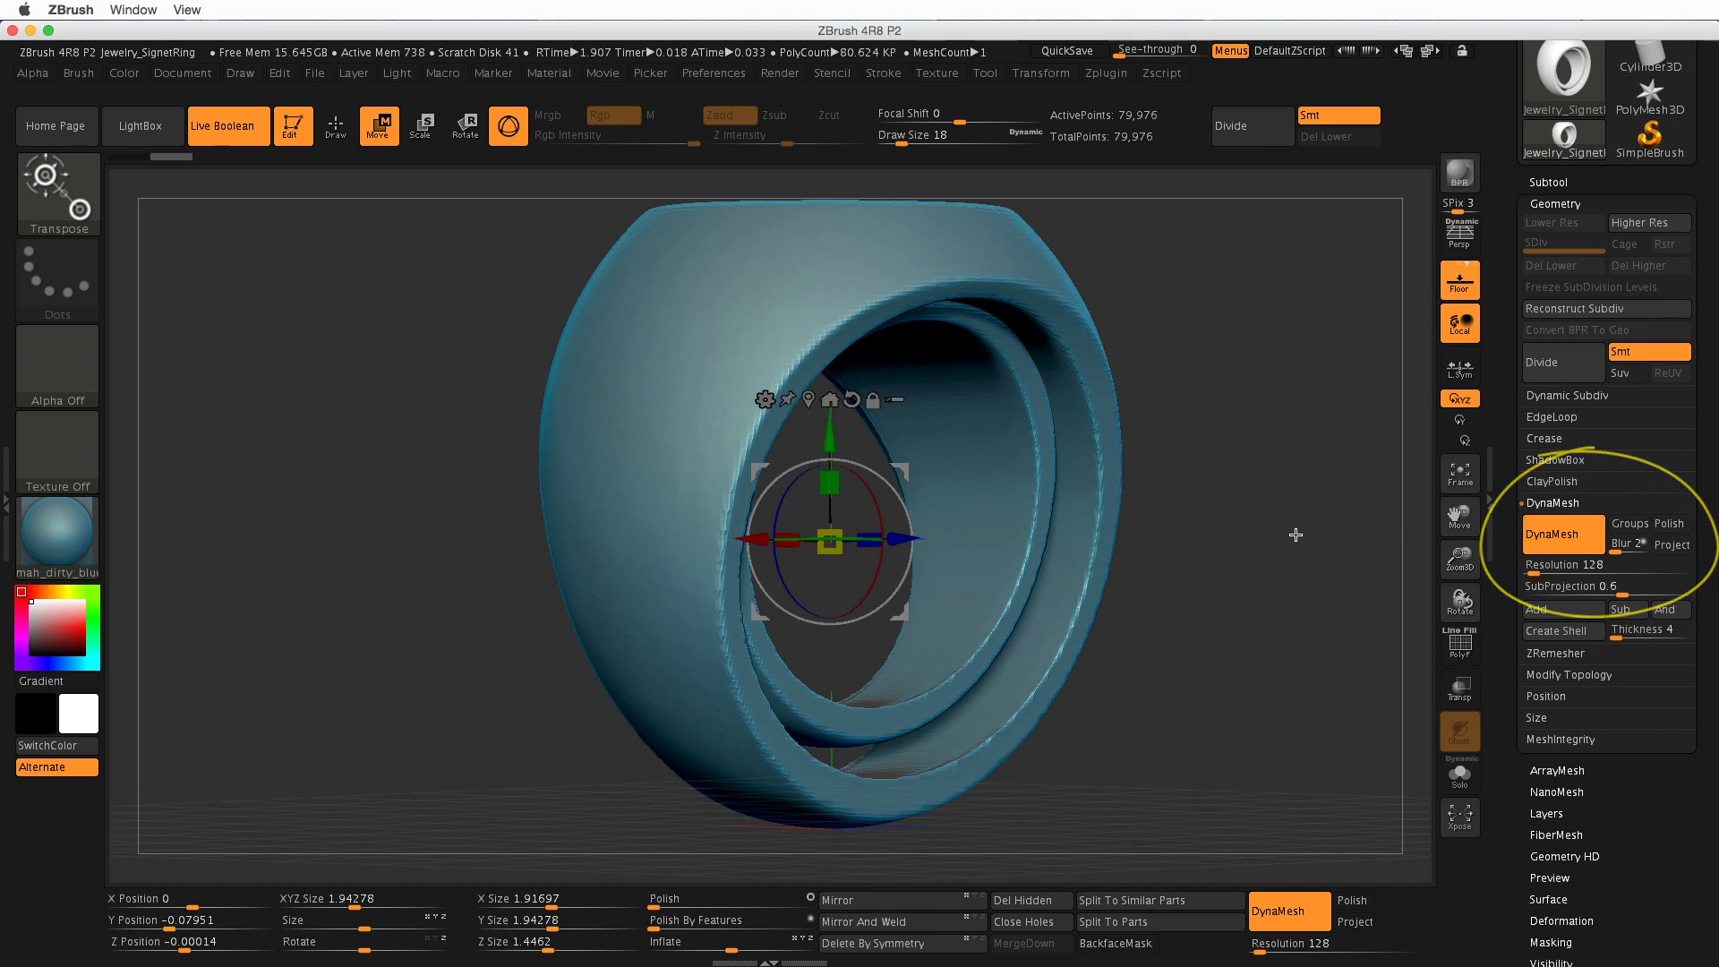
pyautogui.press('ctrl')
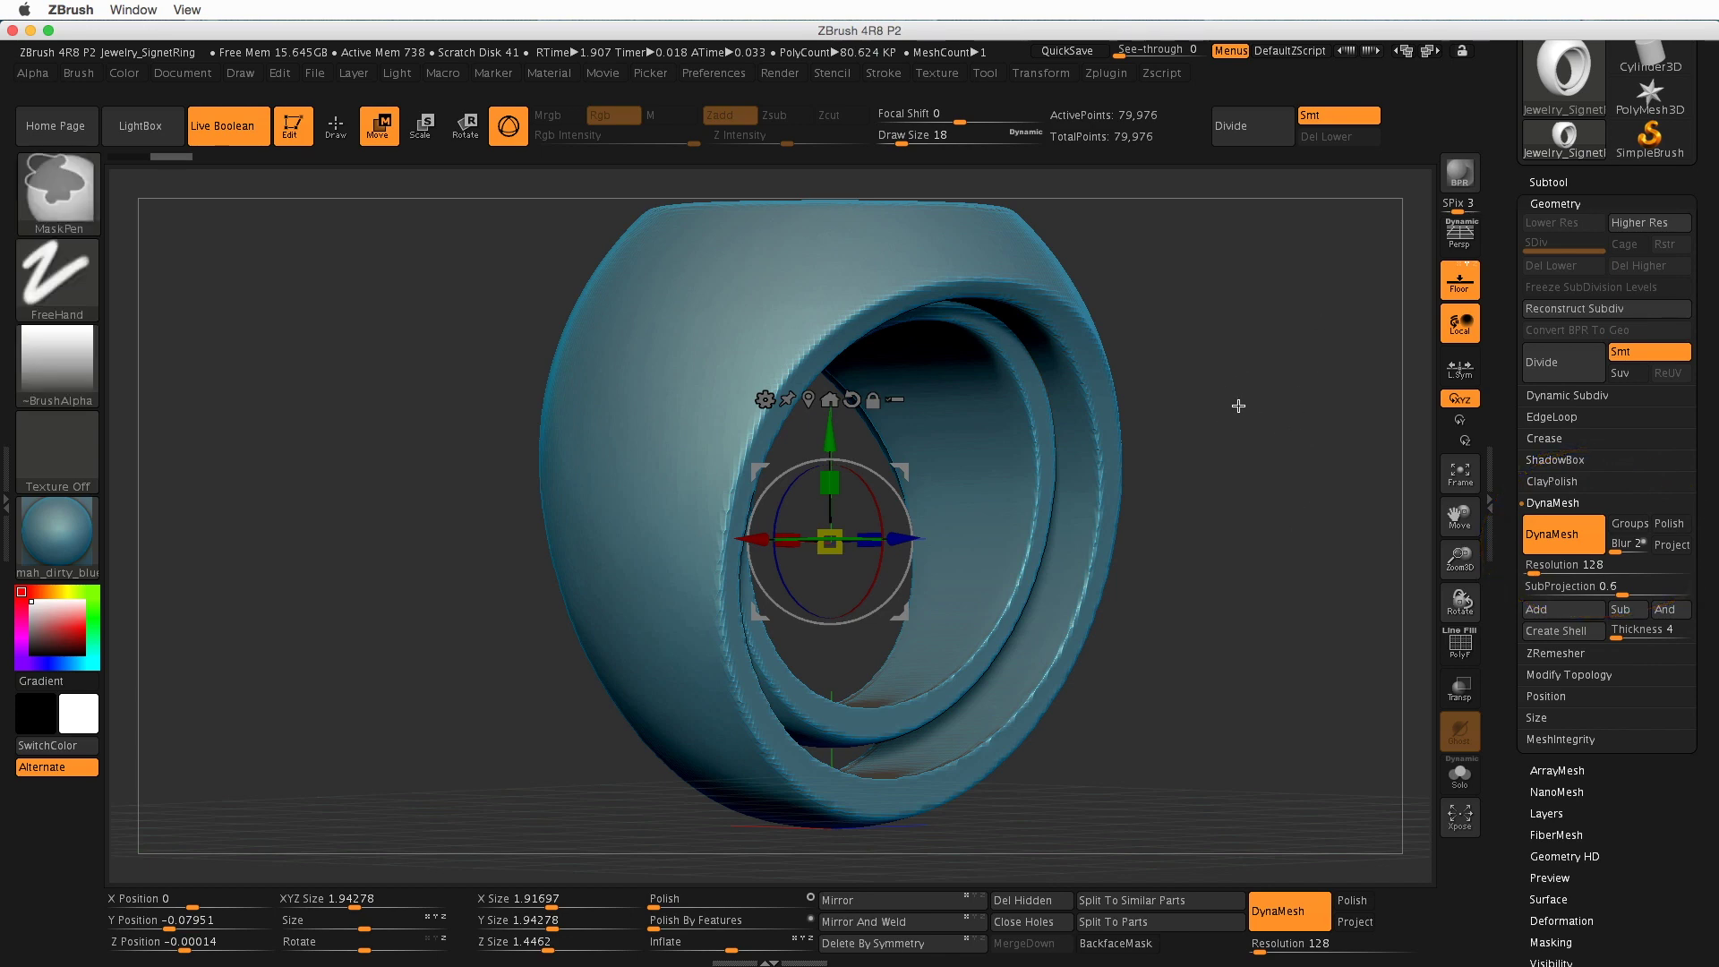
pyautogui.keyDown('ctrl'); pyautogui.moveTo(1254, 460); pyautogui.dragTo(1293, 554); pyautogui.keyUp('ctrl')
pyautogui.keyDown('ctrl'); pyautogui.moveTo(1266, 763); pyautogui.dragTo(1258, 771); pyautogui.keyUp('ctrl')
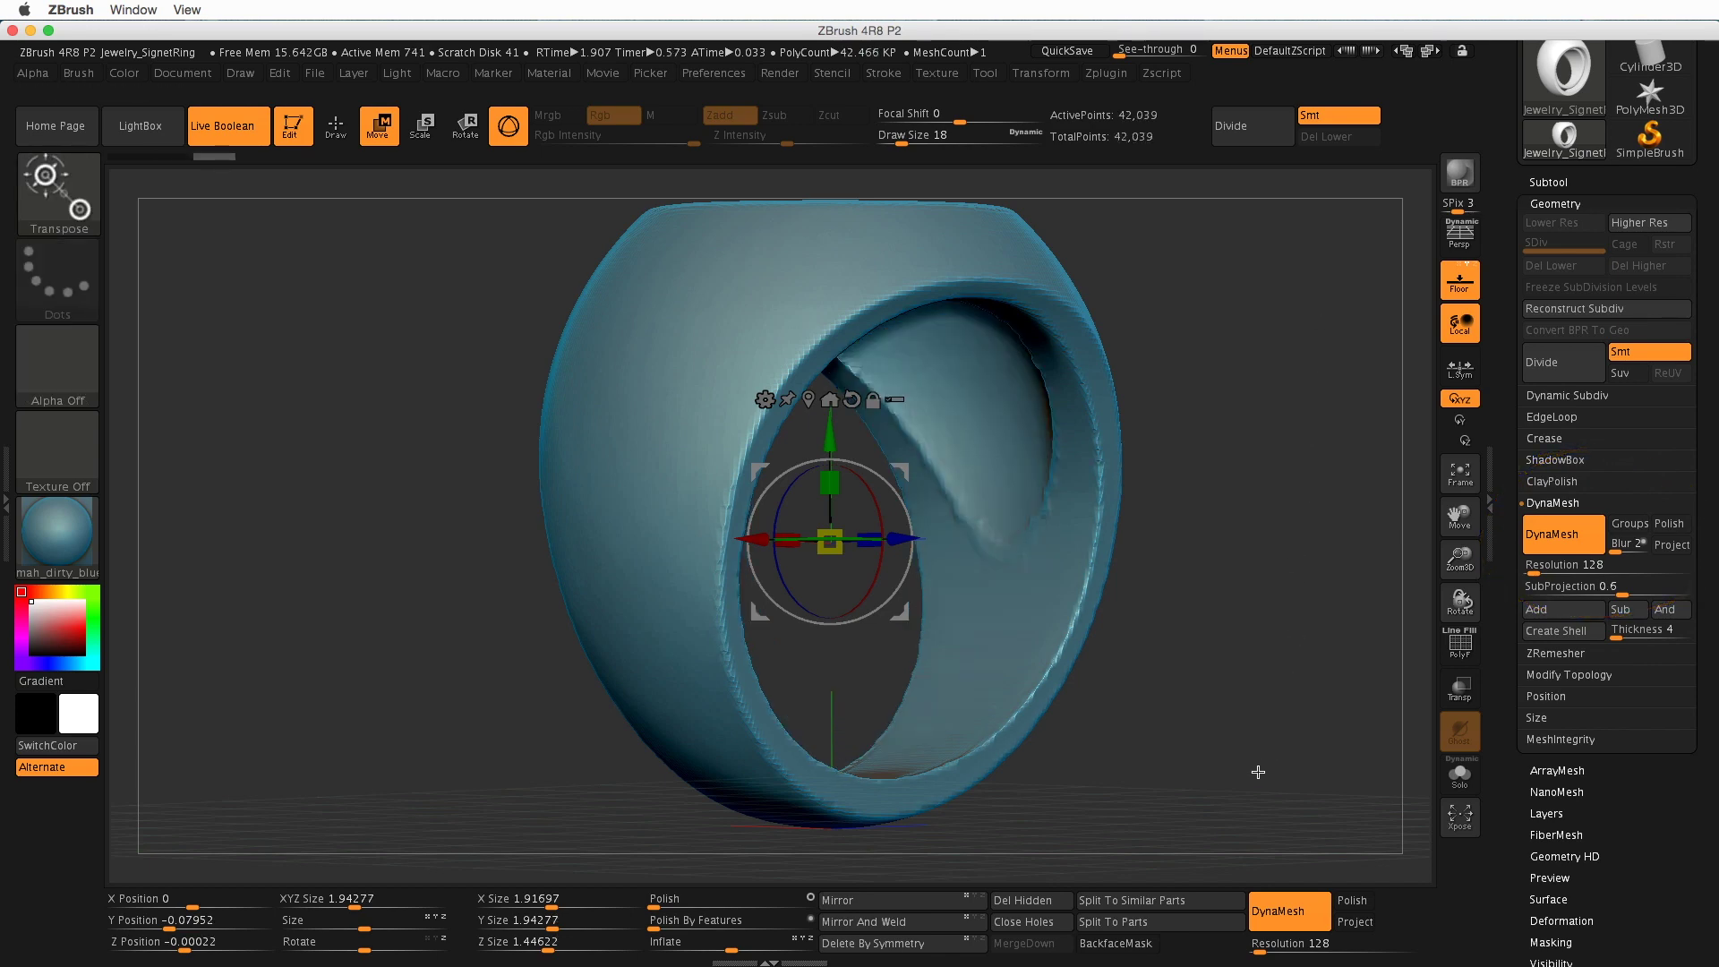
# - Inspect the carved hollow at an angle and smooth the ring slightly with the Polish deformation
pyautogui.moveTo(1245, 672)
pyautogui.mouseDown()
pyautogui.moveTo(1262, 675)
pyautogui.moveTo(1248, 602)
pyautogui.moveTo(1188, 538)
pyautogui.moveTo(1124, 572)
pyautogui.moveTo(1232, 602)
pyautogui.moveTo(1244, 663)
pyautogui.mouseUp()
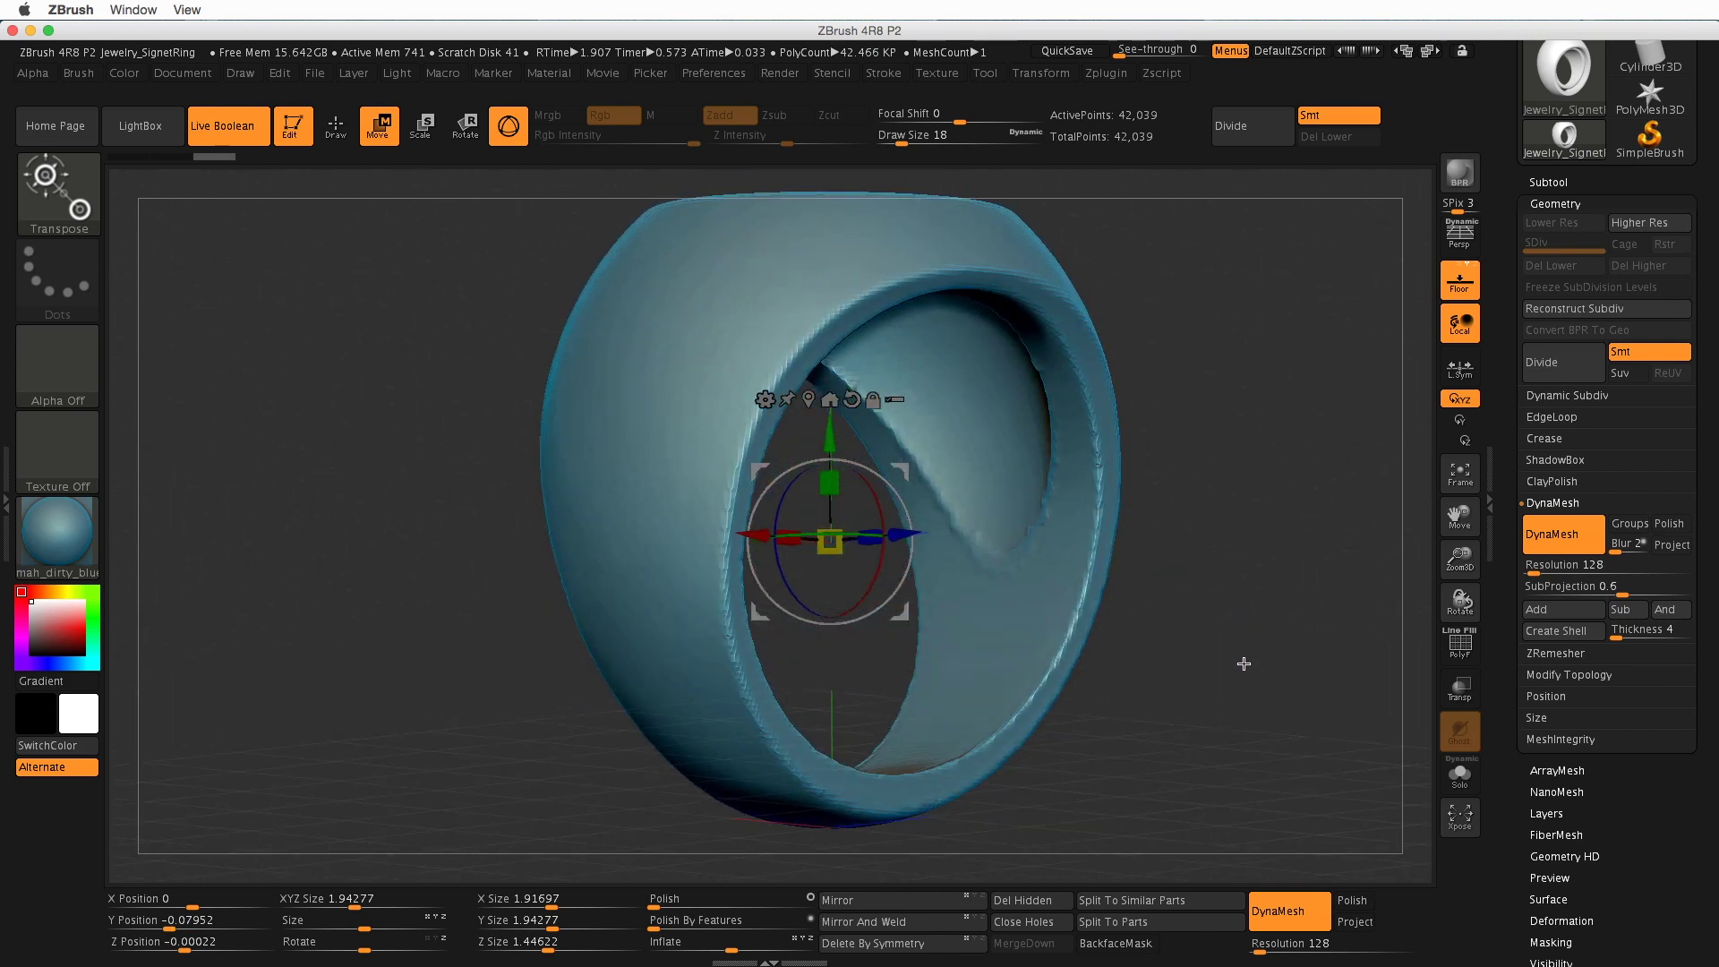
pyautogui.moveTo(1254, 577); pyautogui.dragTo(1299, 645)
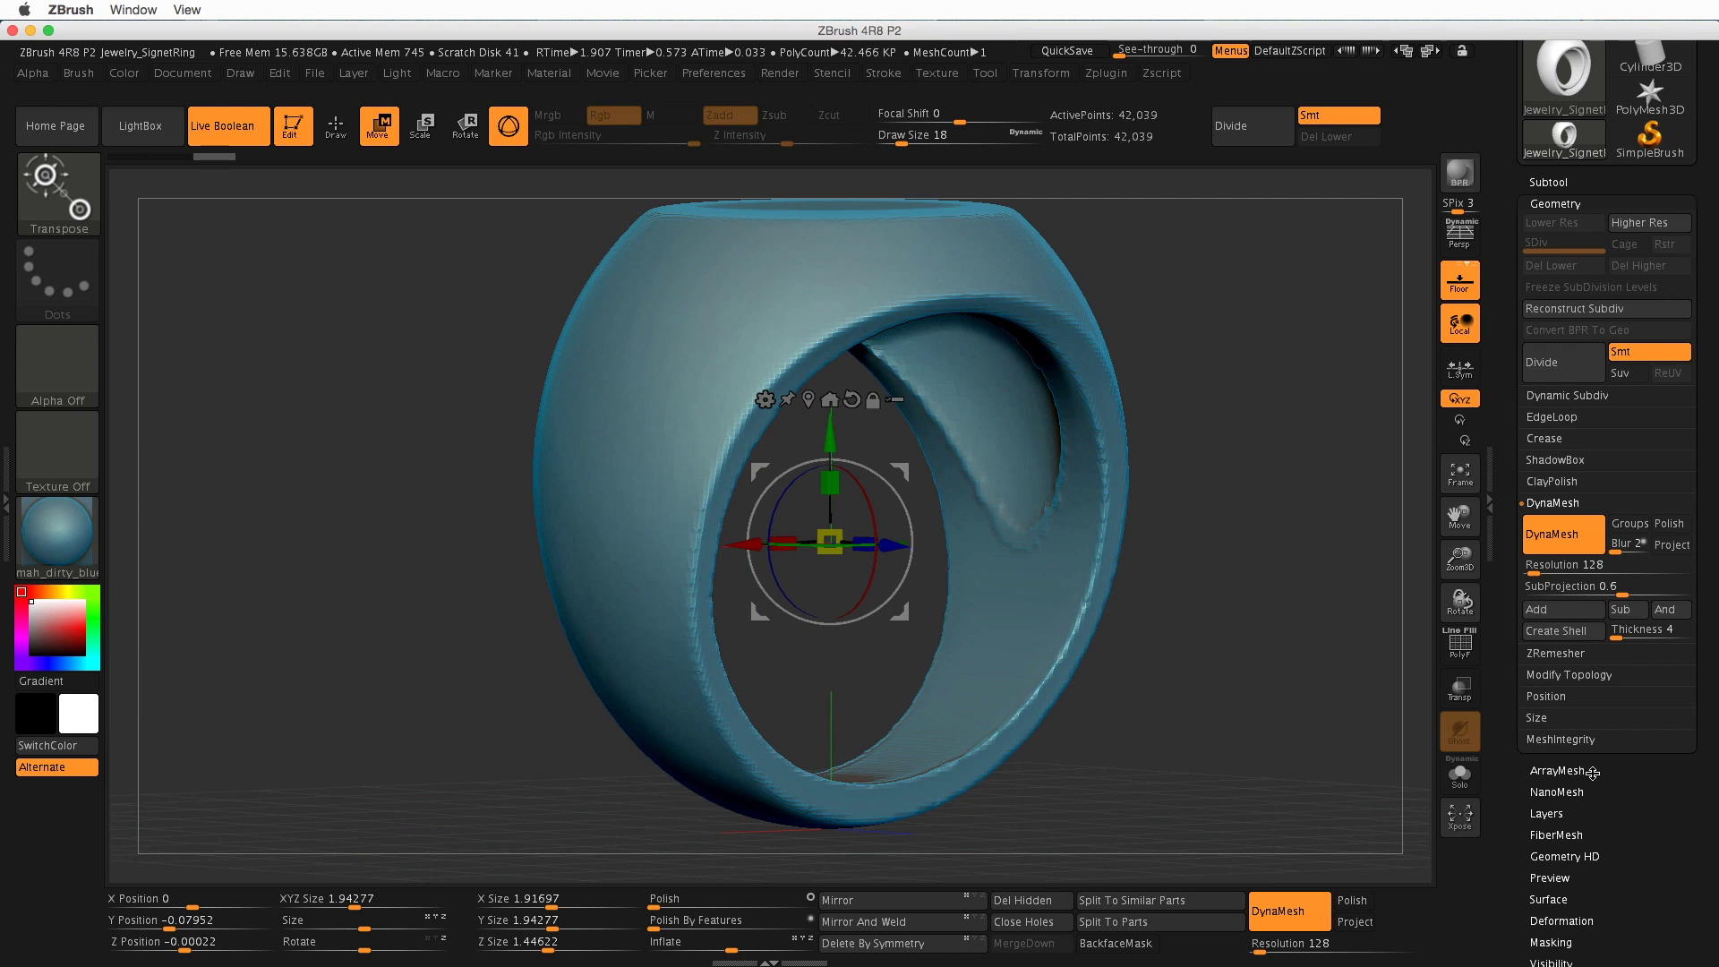
pyautogui.scroll(-10, 1698, 803)
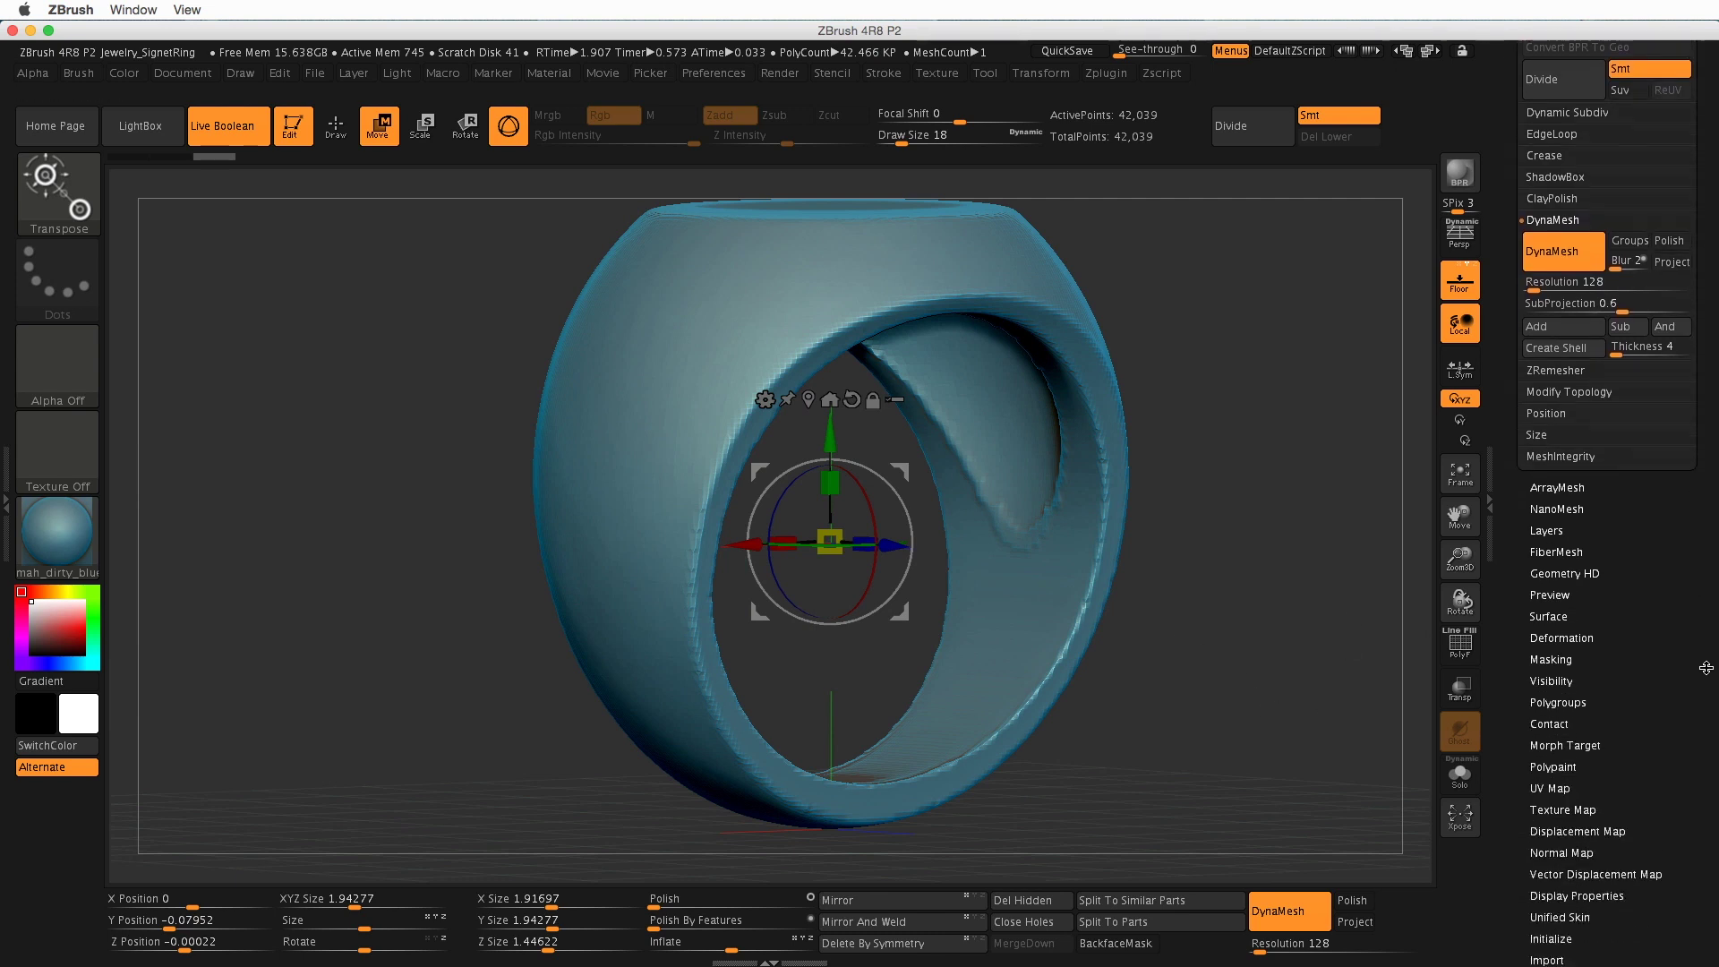
pyautogui.click(1562, 517)
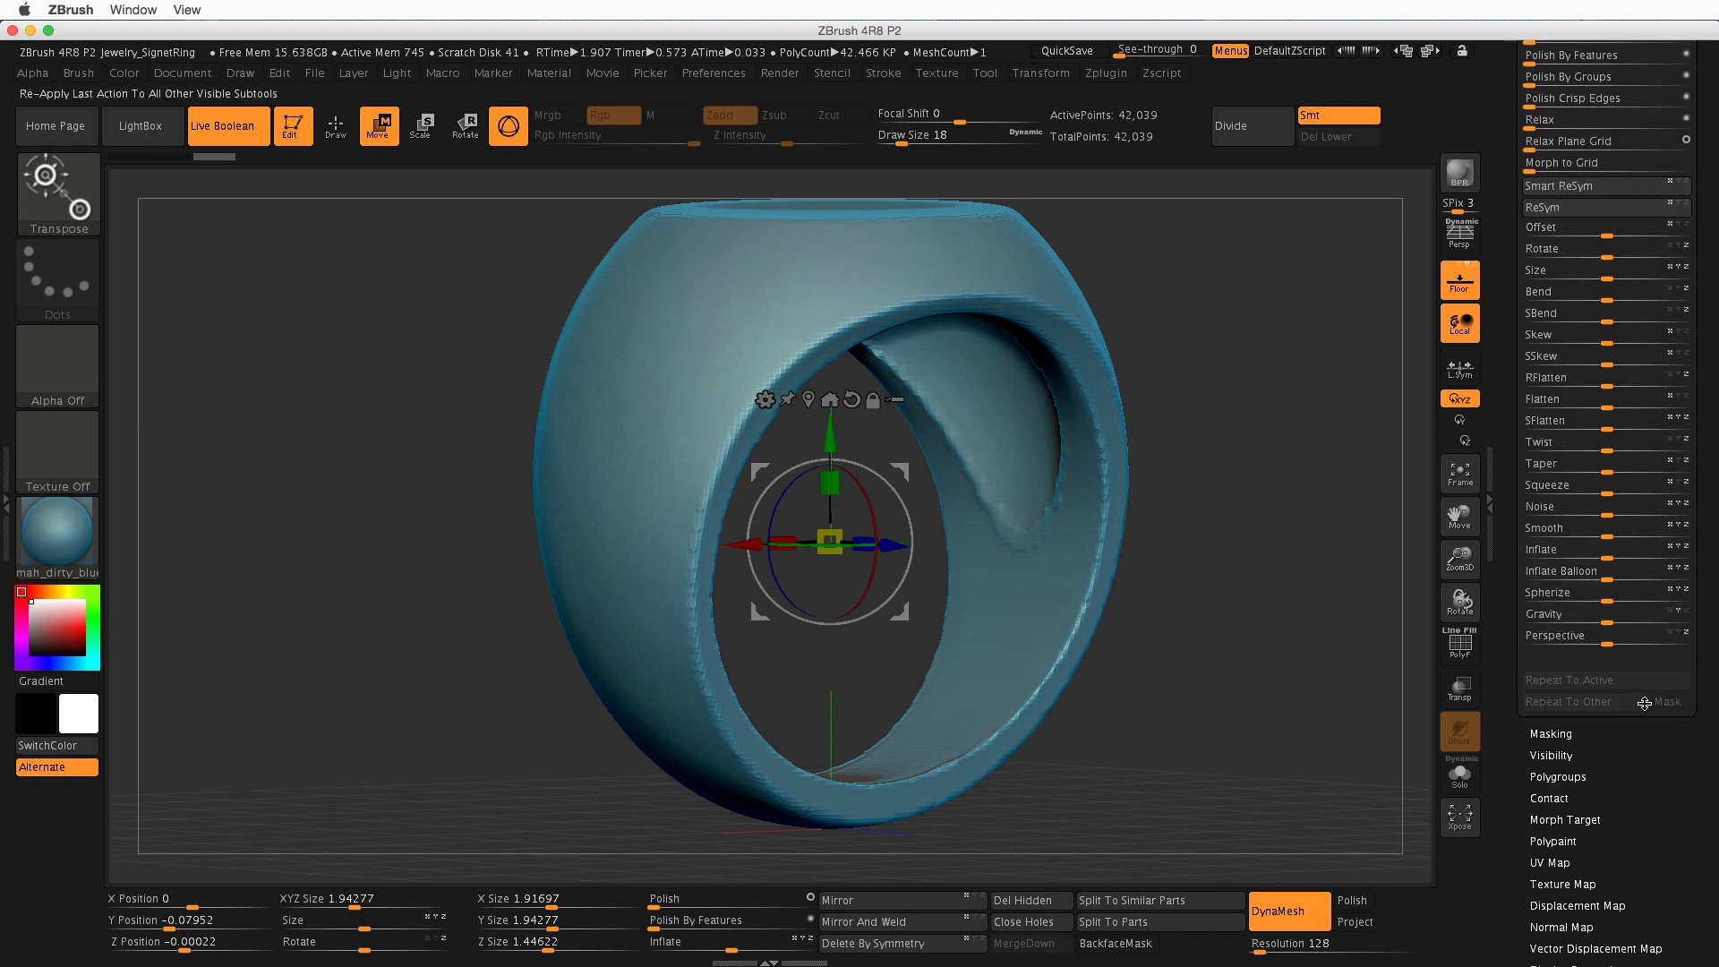
pyautogui.scroll(-10, 1703, 673)
pyautogui.scroll(9, 1703, 674)
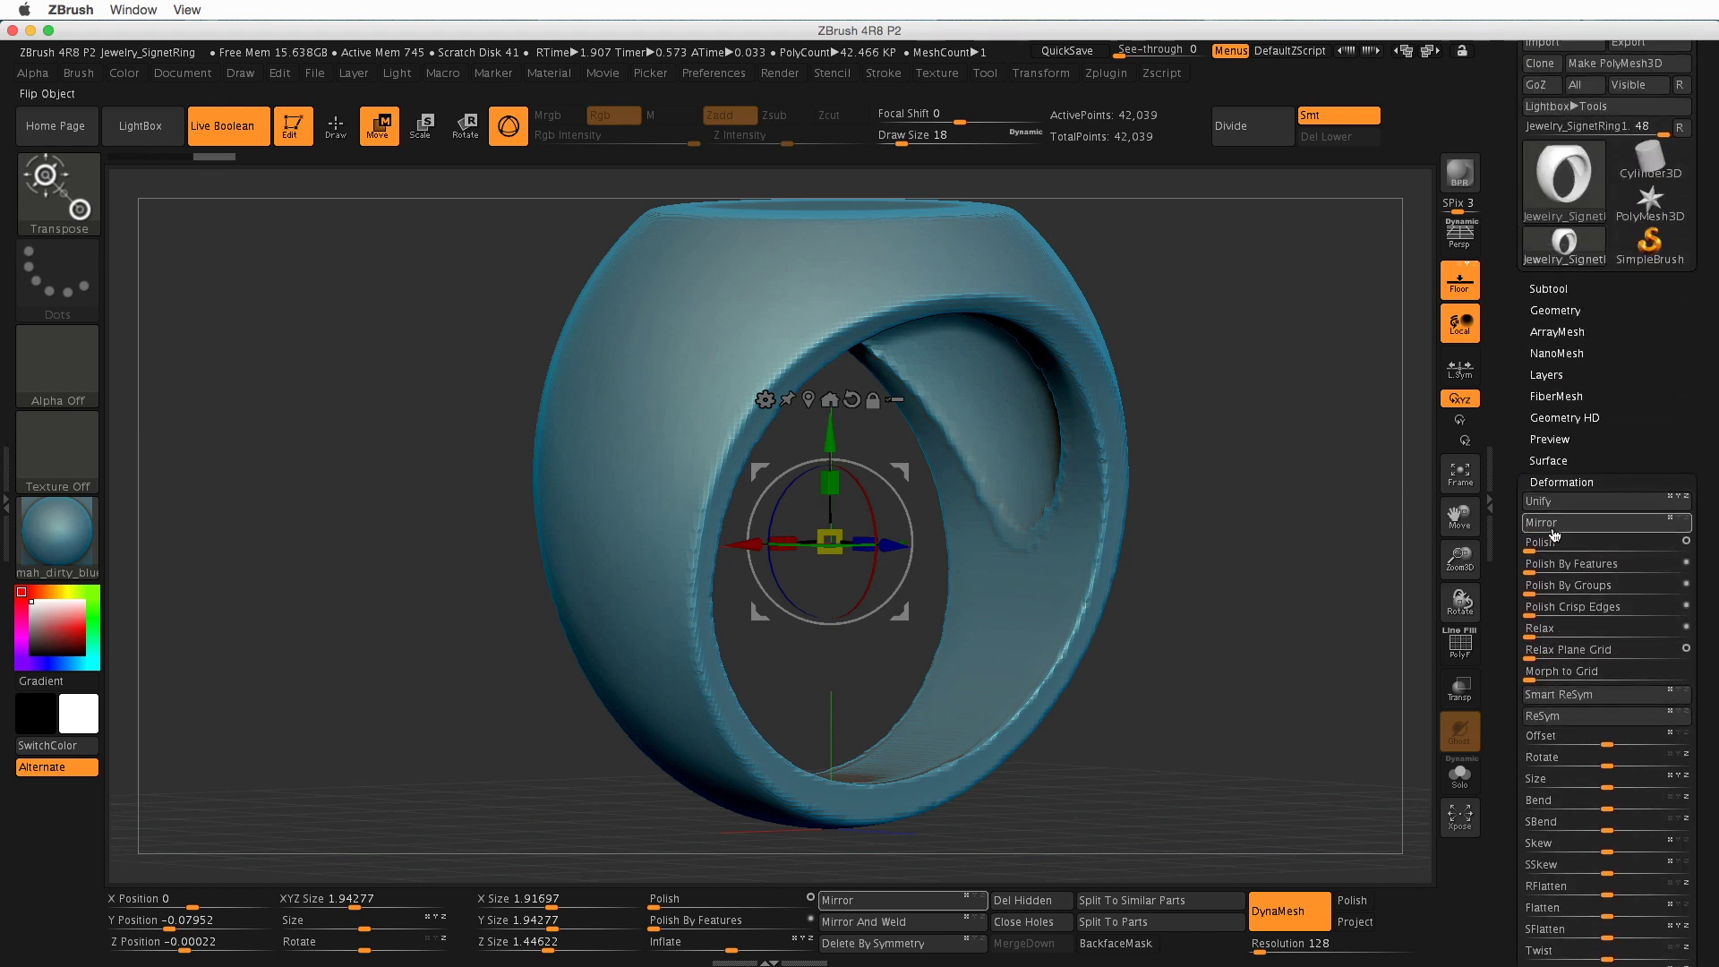
pyautogui.click(1530, 545)
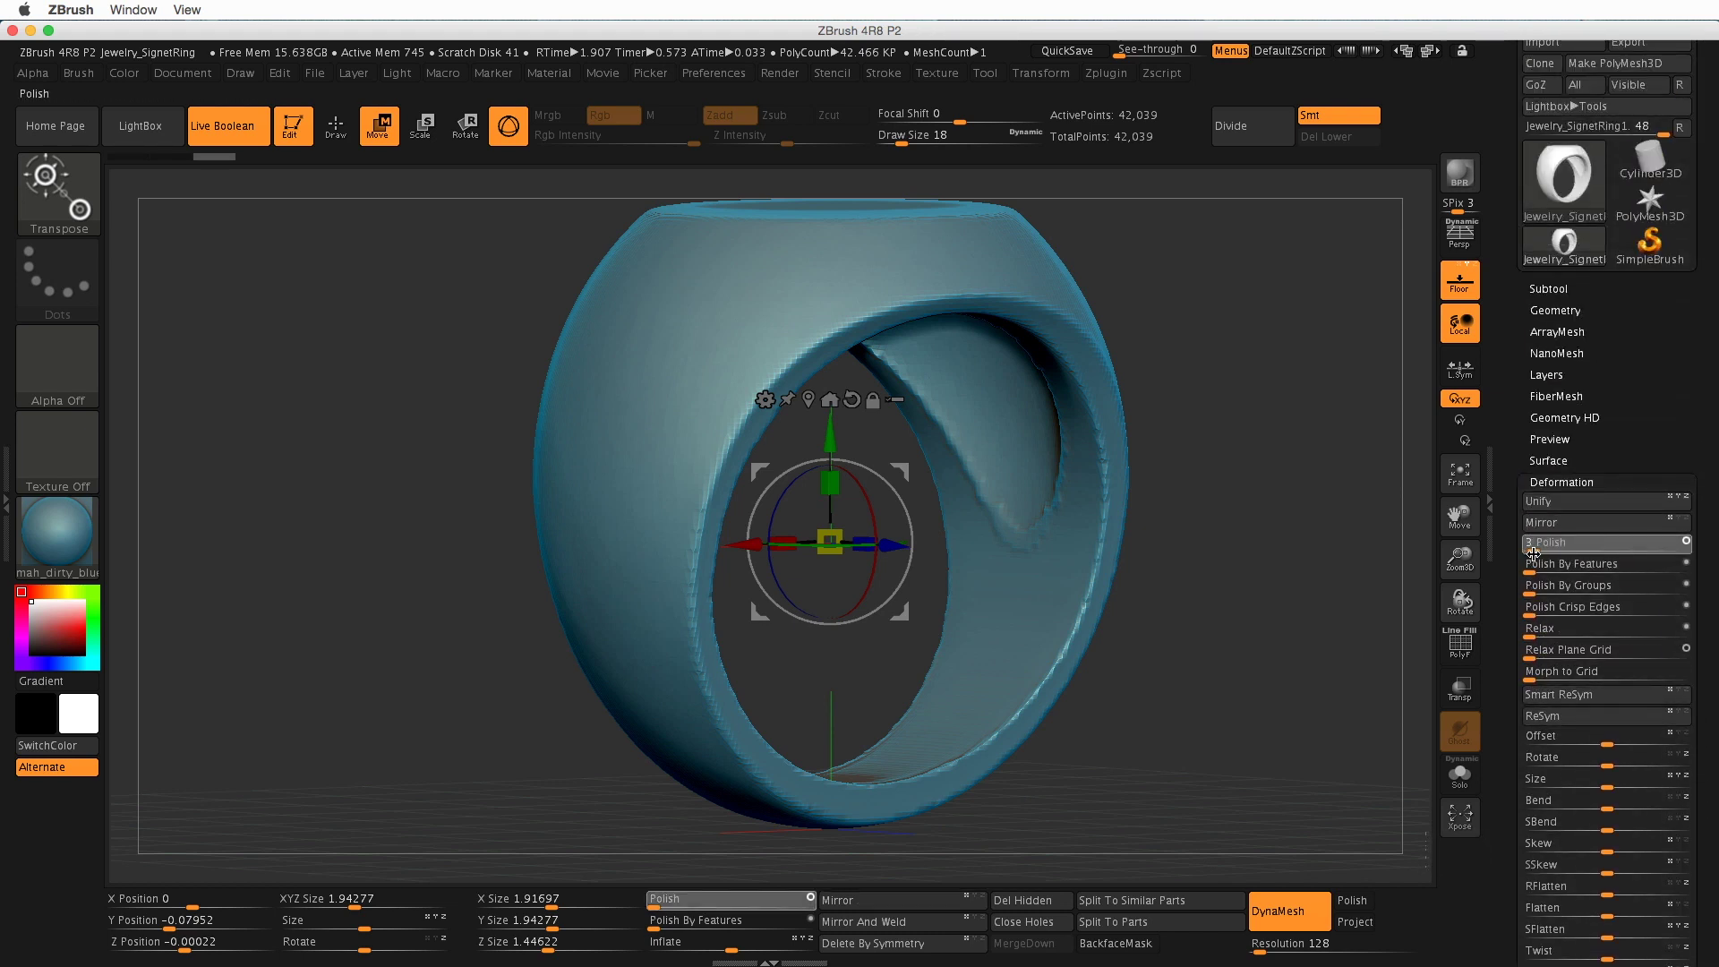
pyautogui.moveTo(1530, 552); pyautogui.dragTo(1534, 553)
pyautogui.moveTo(1202, 620); pyautogui.dragTo(1240, 602)
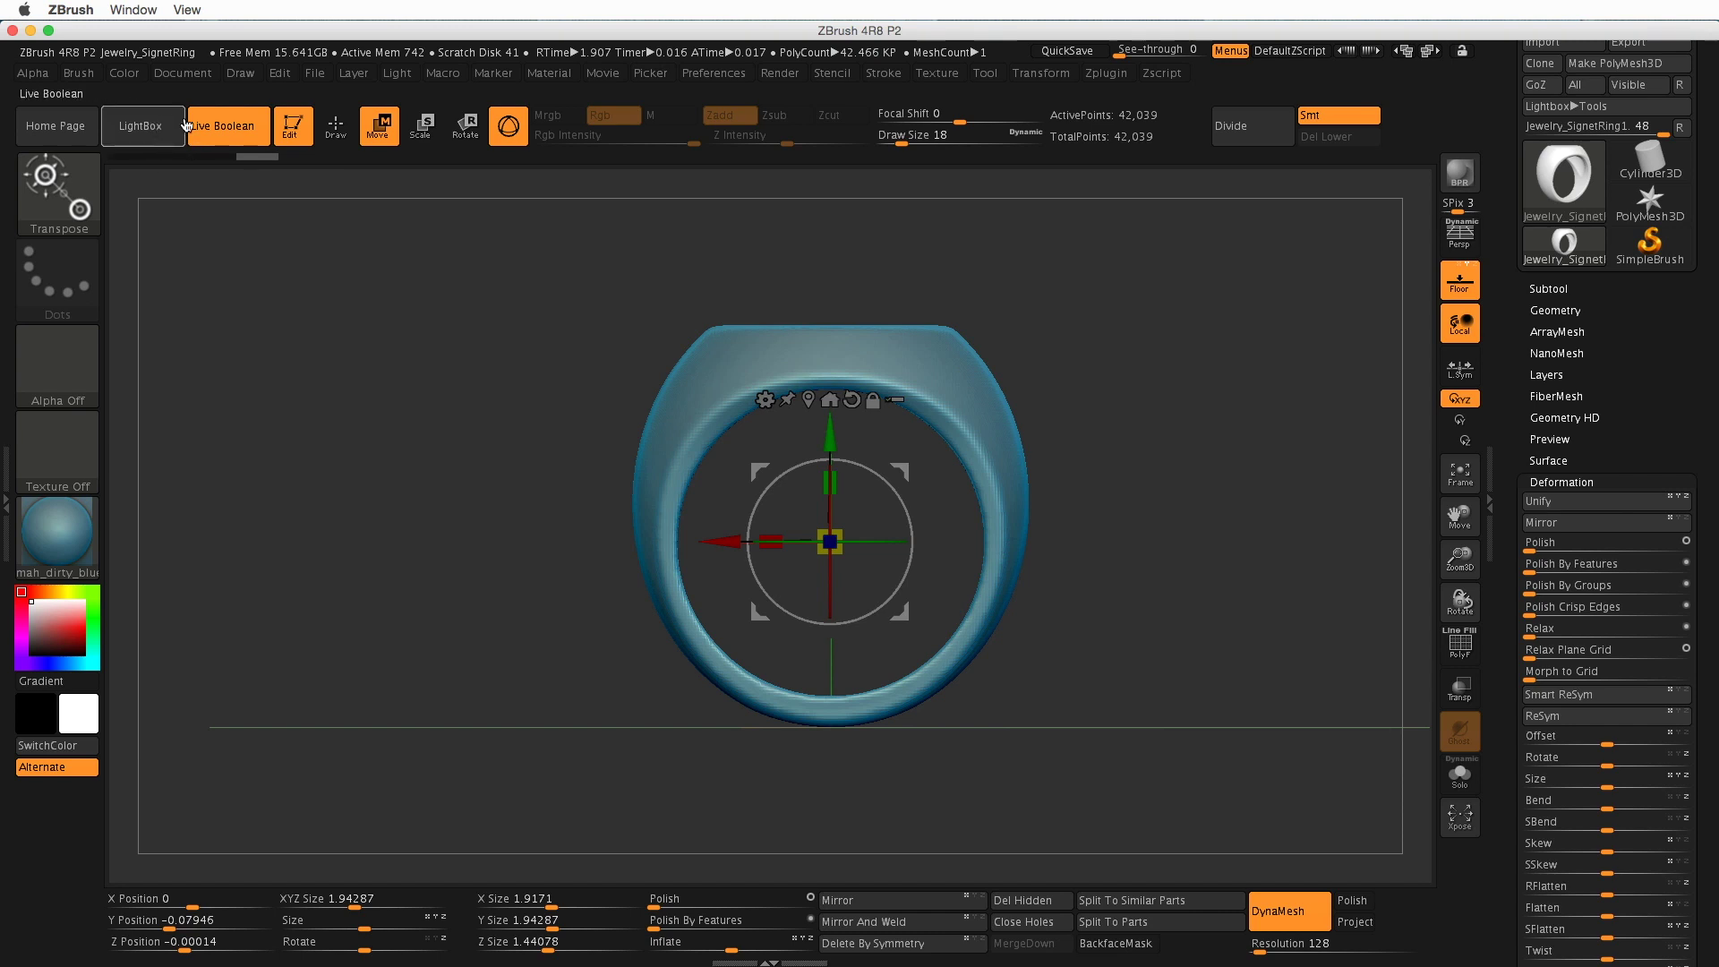
# - Start saving the project under a new name, choosing the Applications > ZBrushOSX 4R8 > ZProjects > Jewelry folder as the destination
pyautogui.moveTo(1141, 556)
pyautogui.mouseDown()
pyautogui.moveTo(1158, 621)
pyautogui.moveTo(1186, 626)
pyautogui.moveTo(1056, 495)
pyautogui.moveTo(1042, 542)
pyautogui.moveTo(1101, 560)
pyautogui.moveTo(1116, 595)
pyautogui.moveTo(1132, 578)
pyautogui.mouseUp()
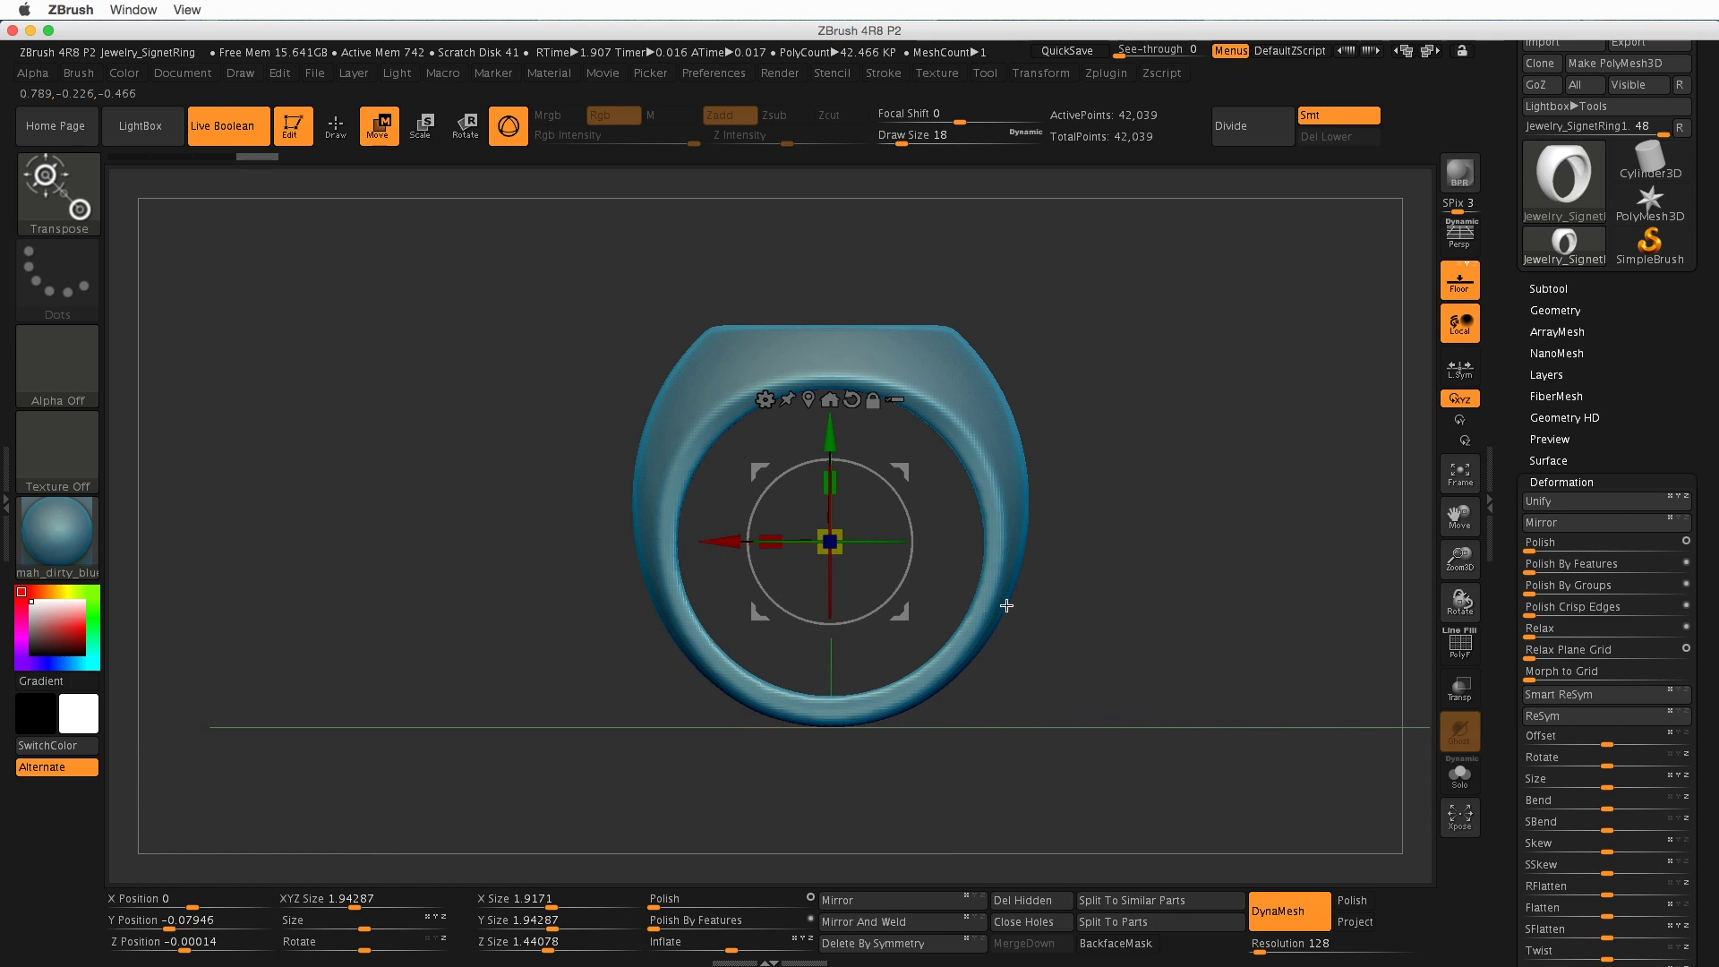
pyautogui.click(317, 75)
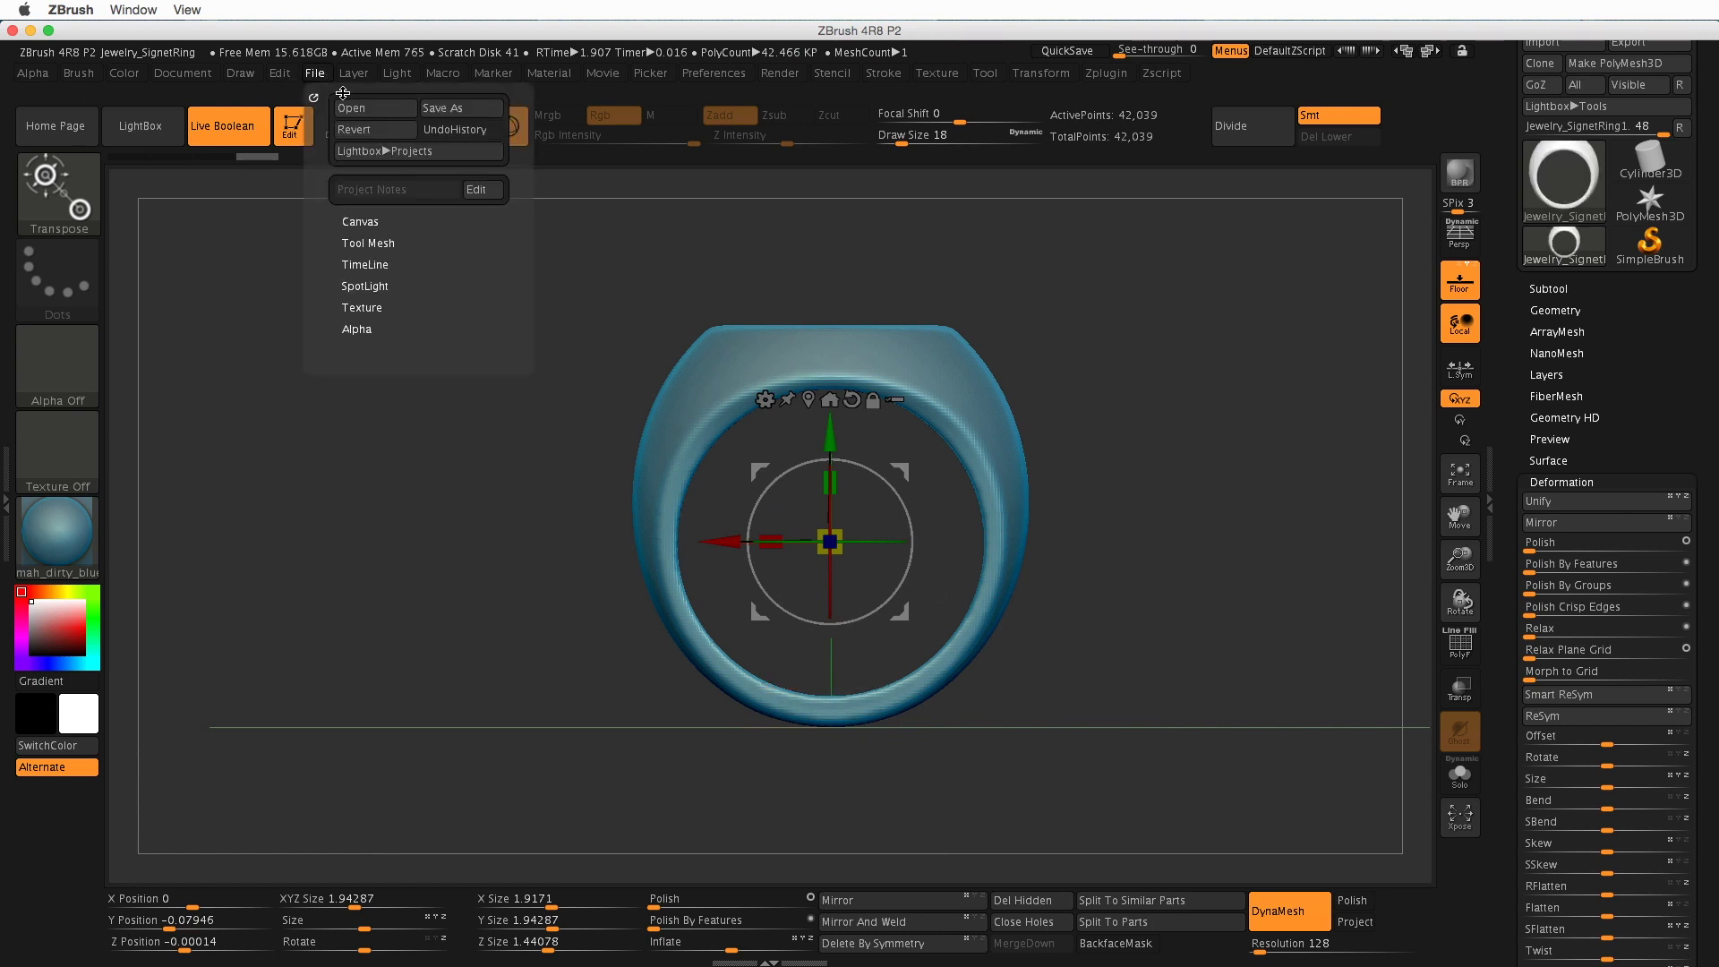
pyautogui.click(466, 113)
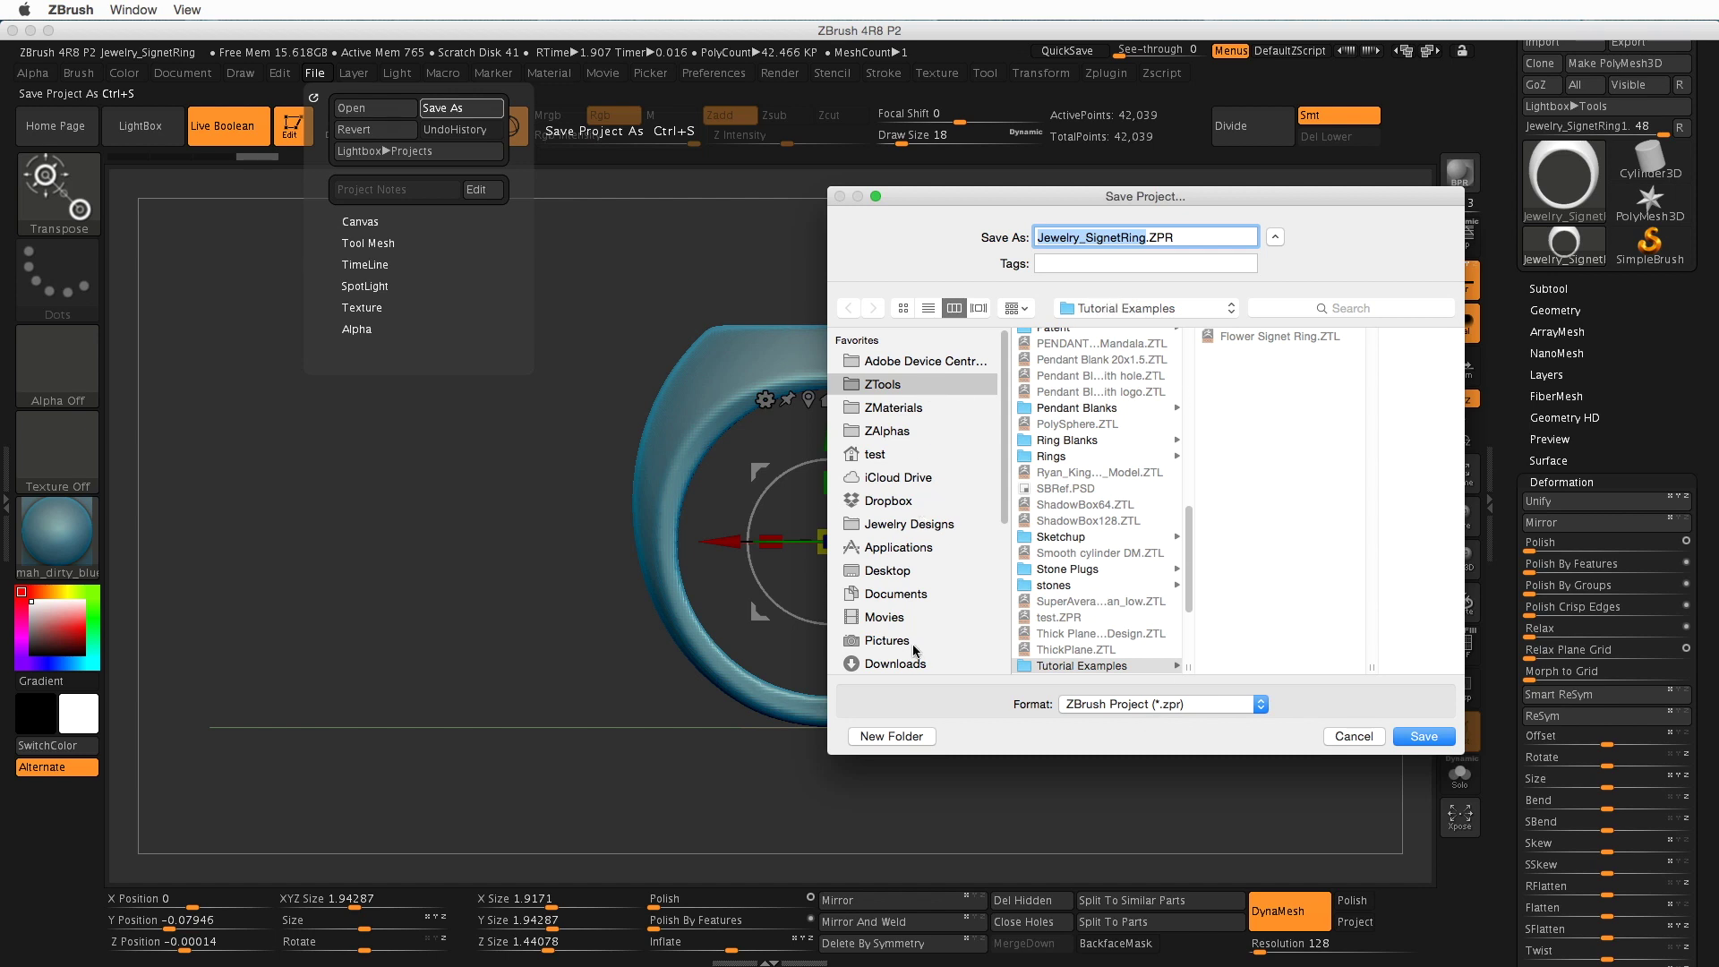
pyautogui.click(932, 547)
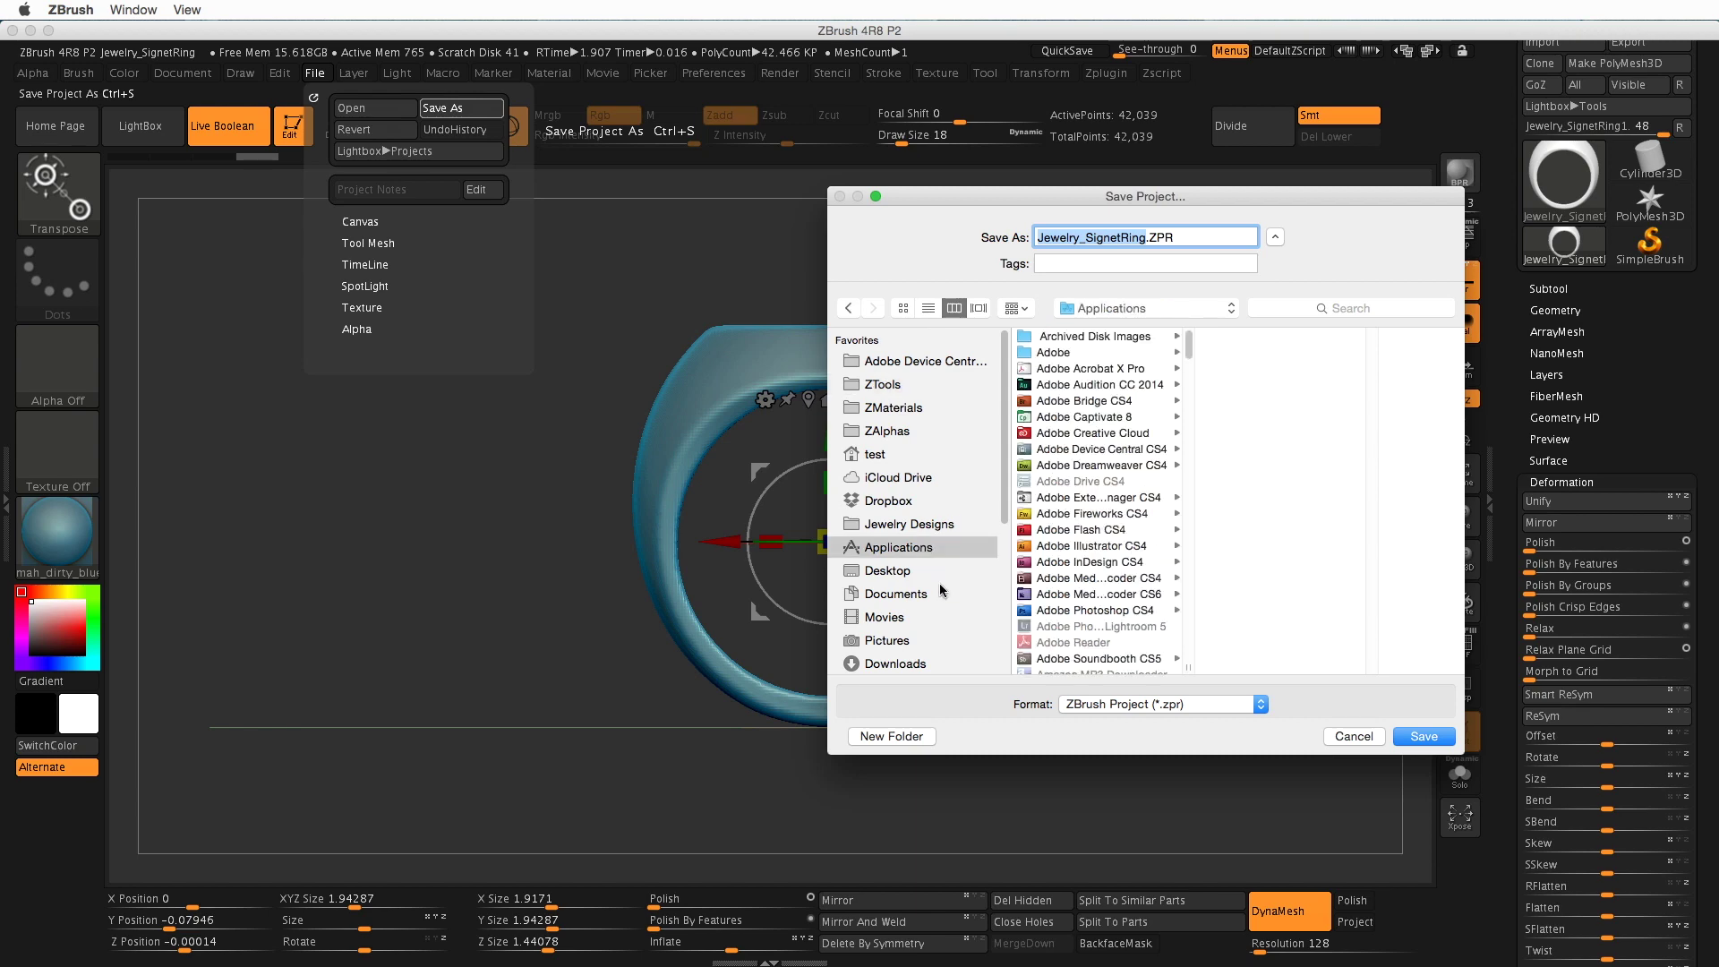
pyautogui.moveTo(1191, 346); pyautogui.dragTo(1189, 677)
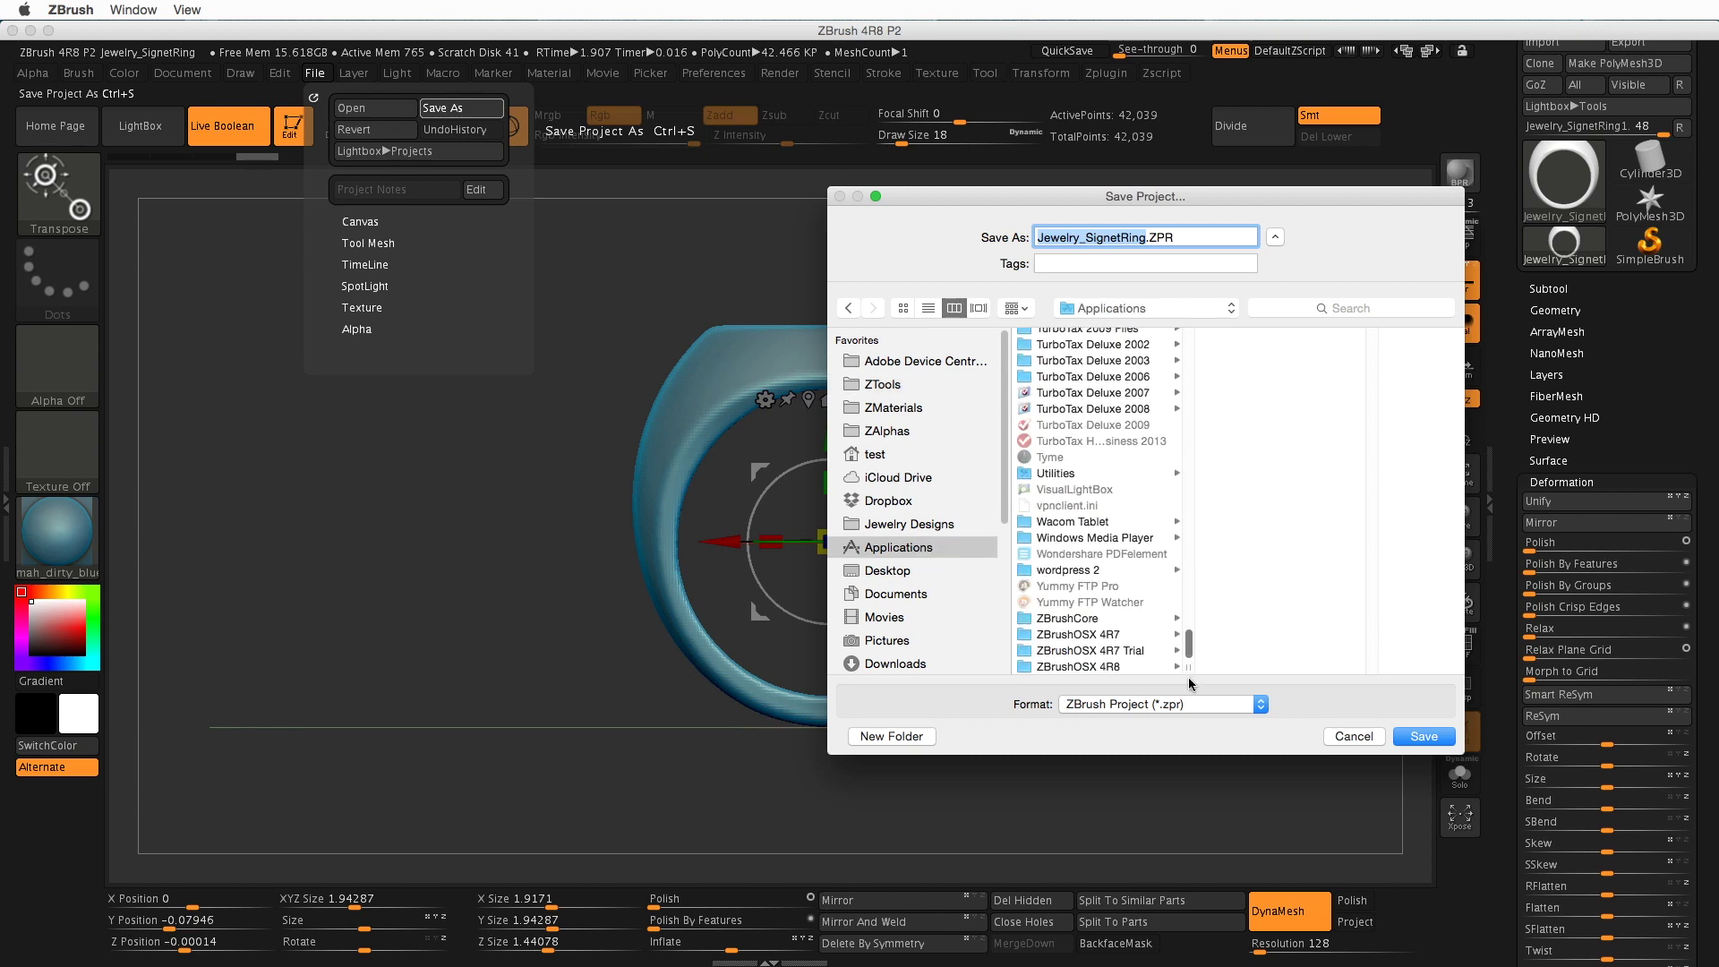
pyautogui.click(1123, 667)
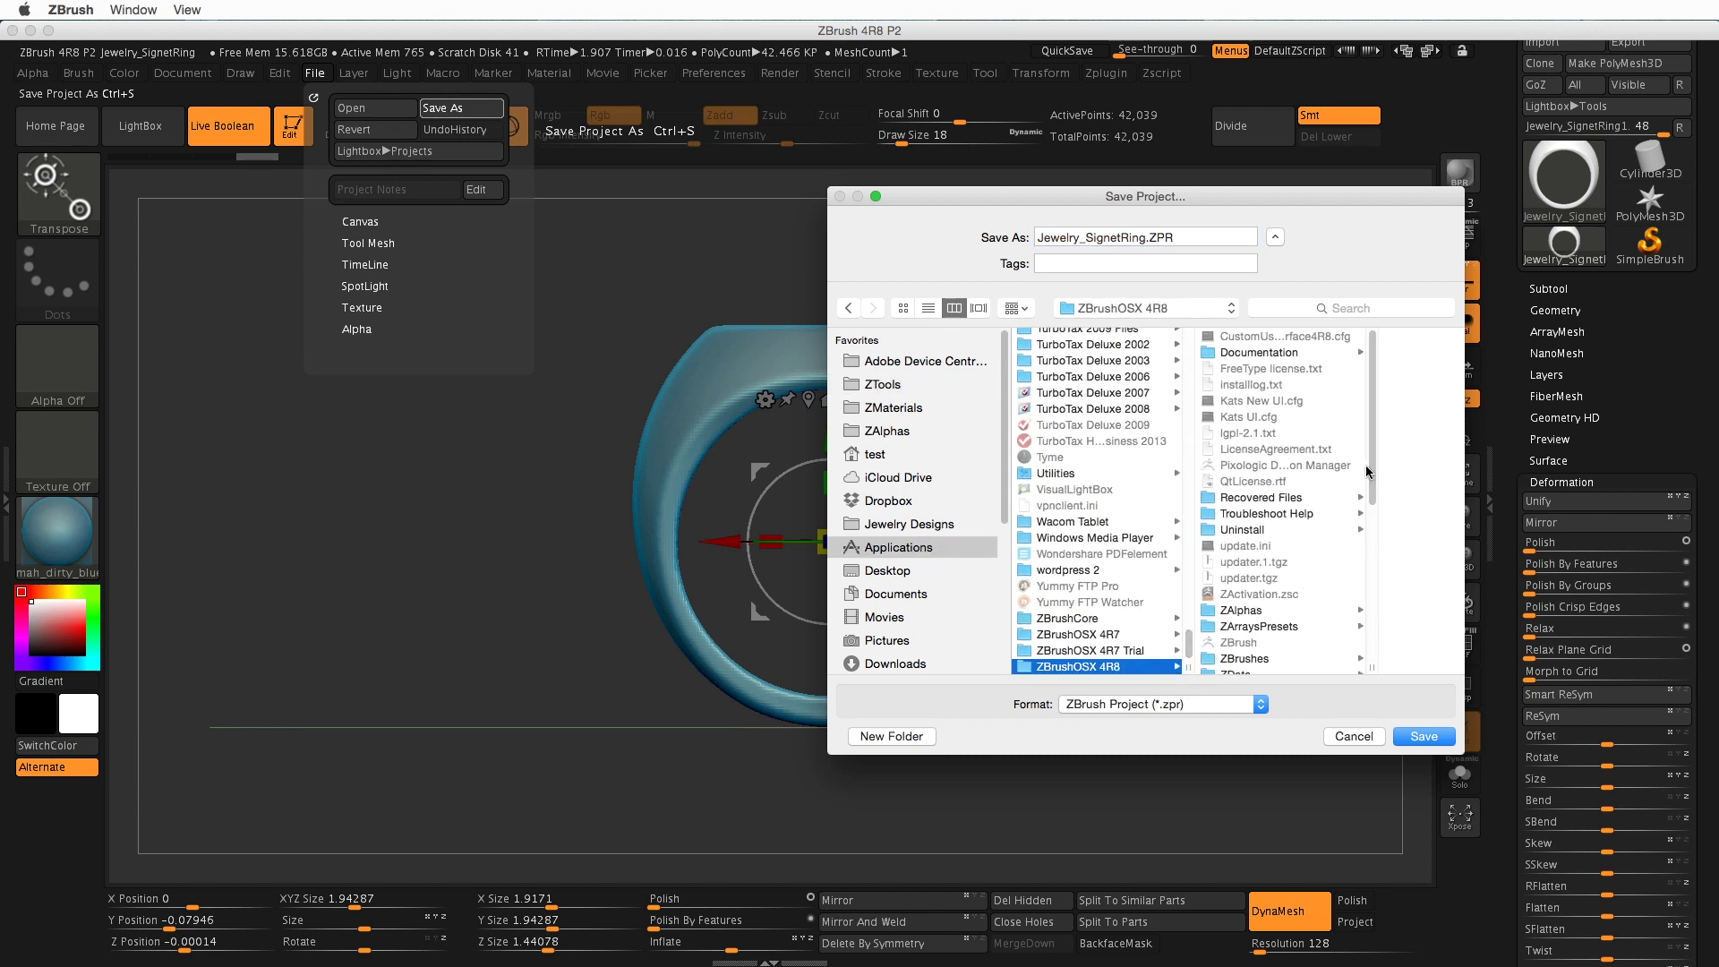
pyautogui.moveTo(1378, 467); pyautogui.dragTo(1377, 637)
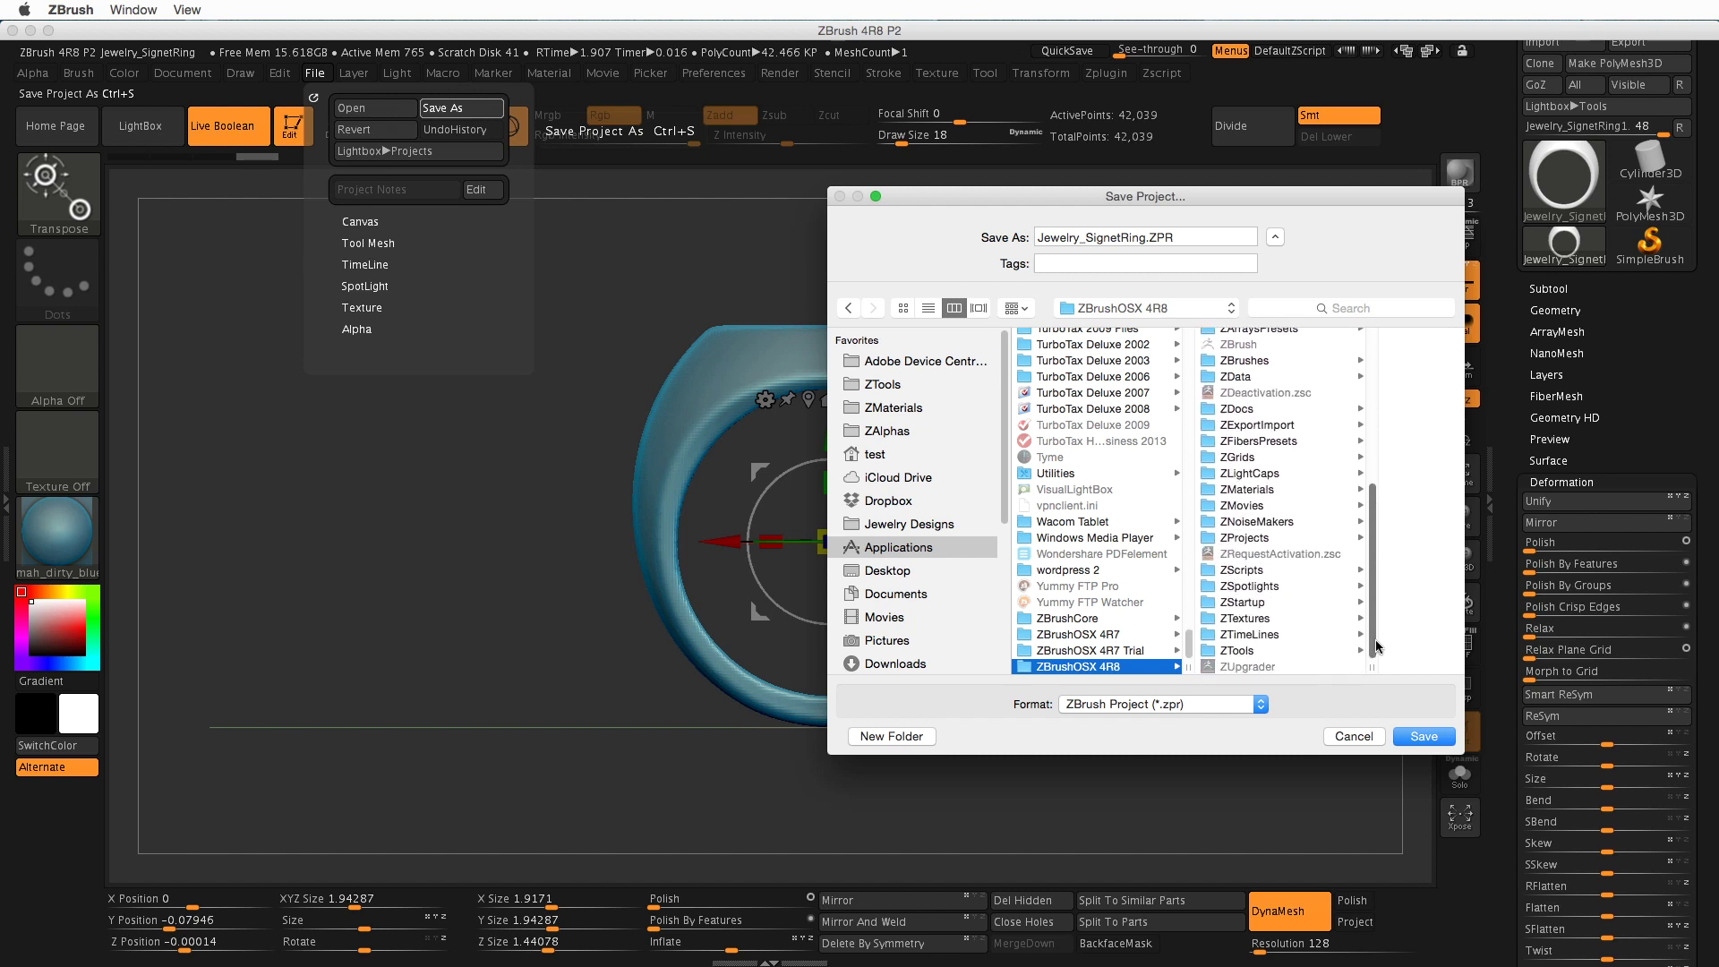
pyautogui.click(1247, 537)
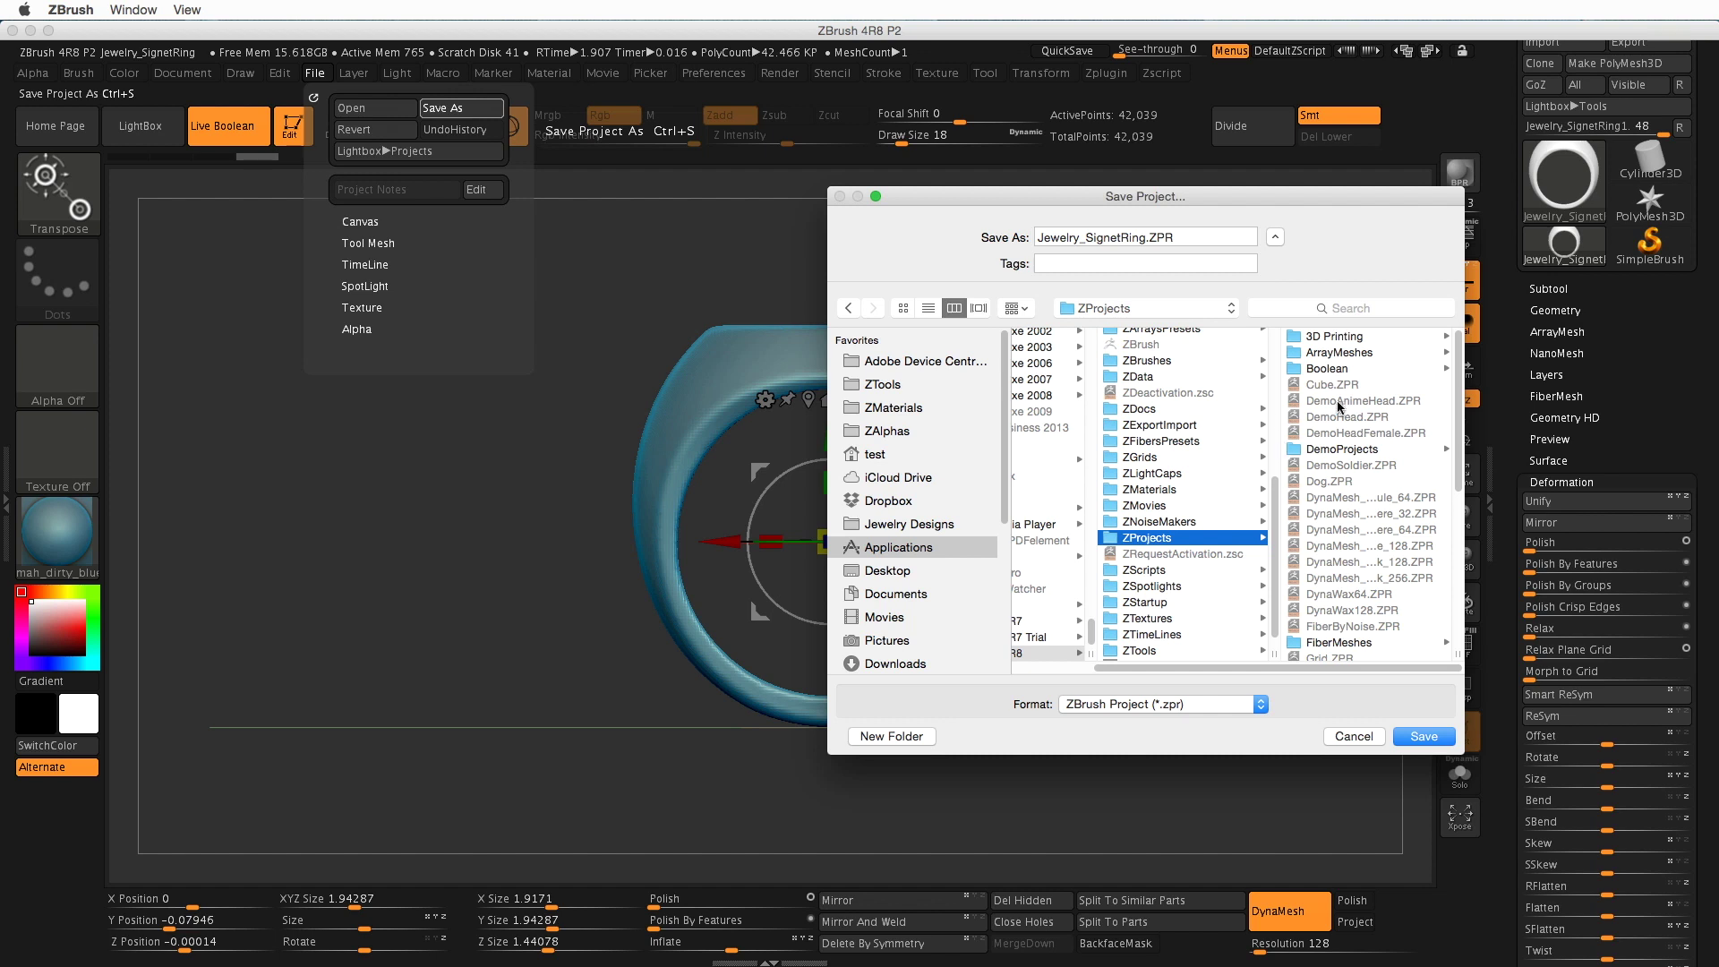
pyautogui.moveTo(1455, 472); pyautogui.dragTo(1468, 589)
pyautogui.click(1326, 474)
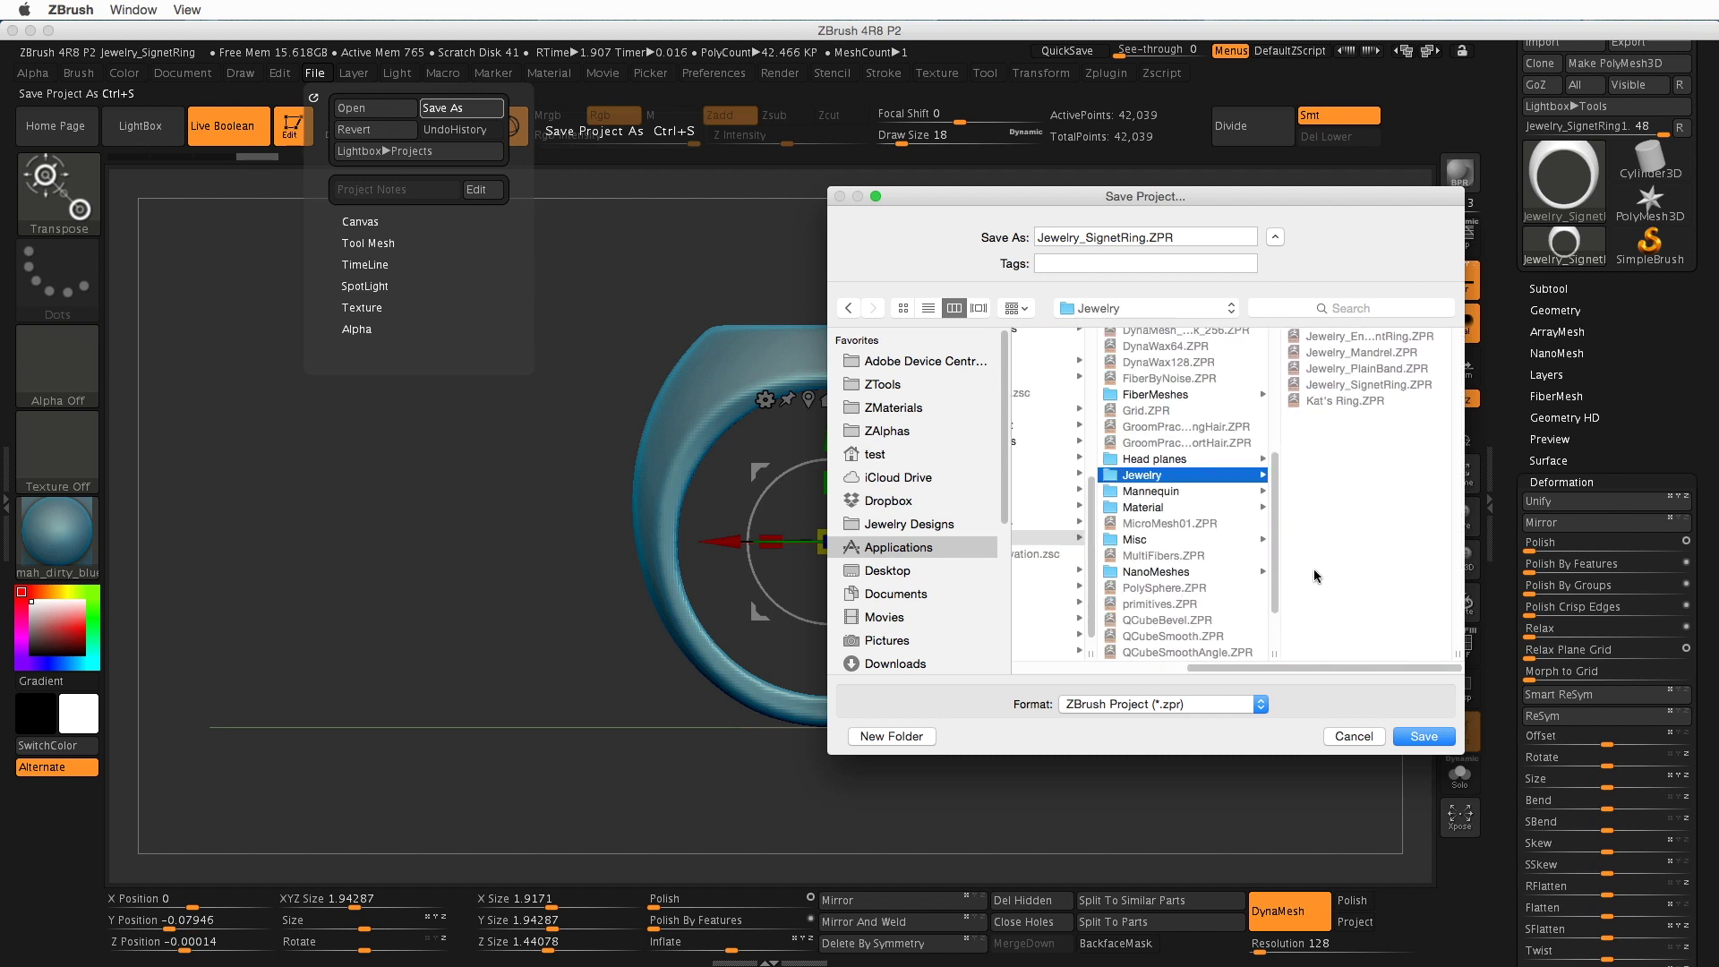
# - Name the project file Hollow Signet Ring and save it in ZBrush Project format
pyautogui.doubleClick(1146, 236)
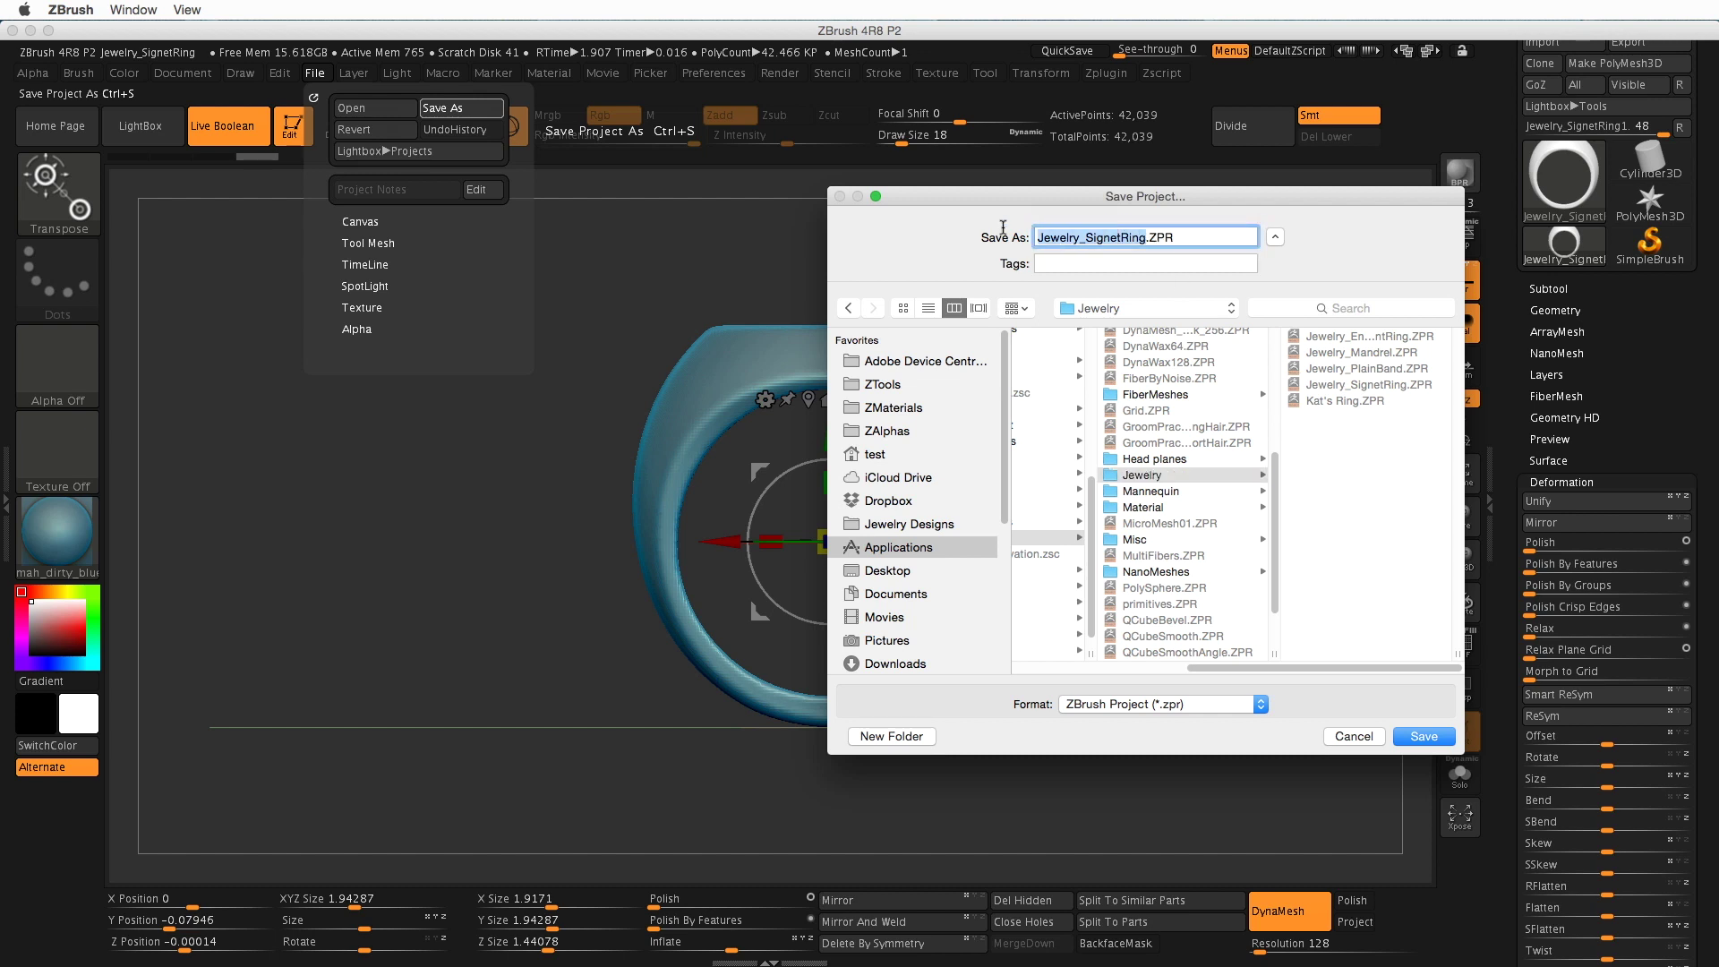
pyautogui.write('Hollow Signe')
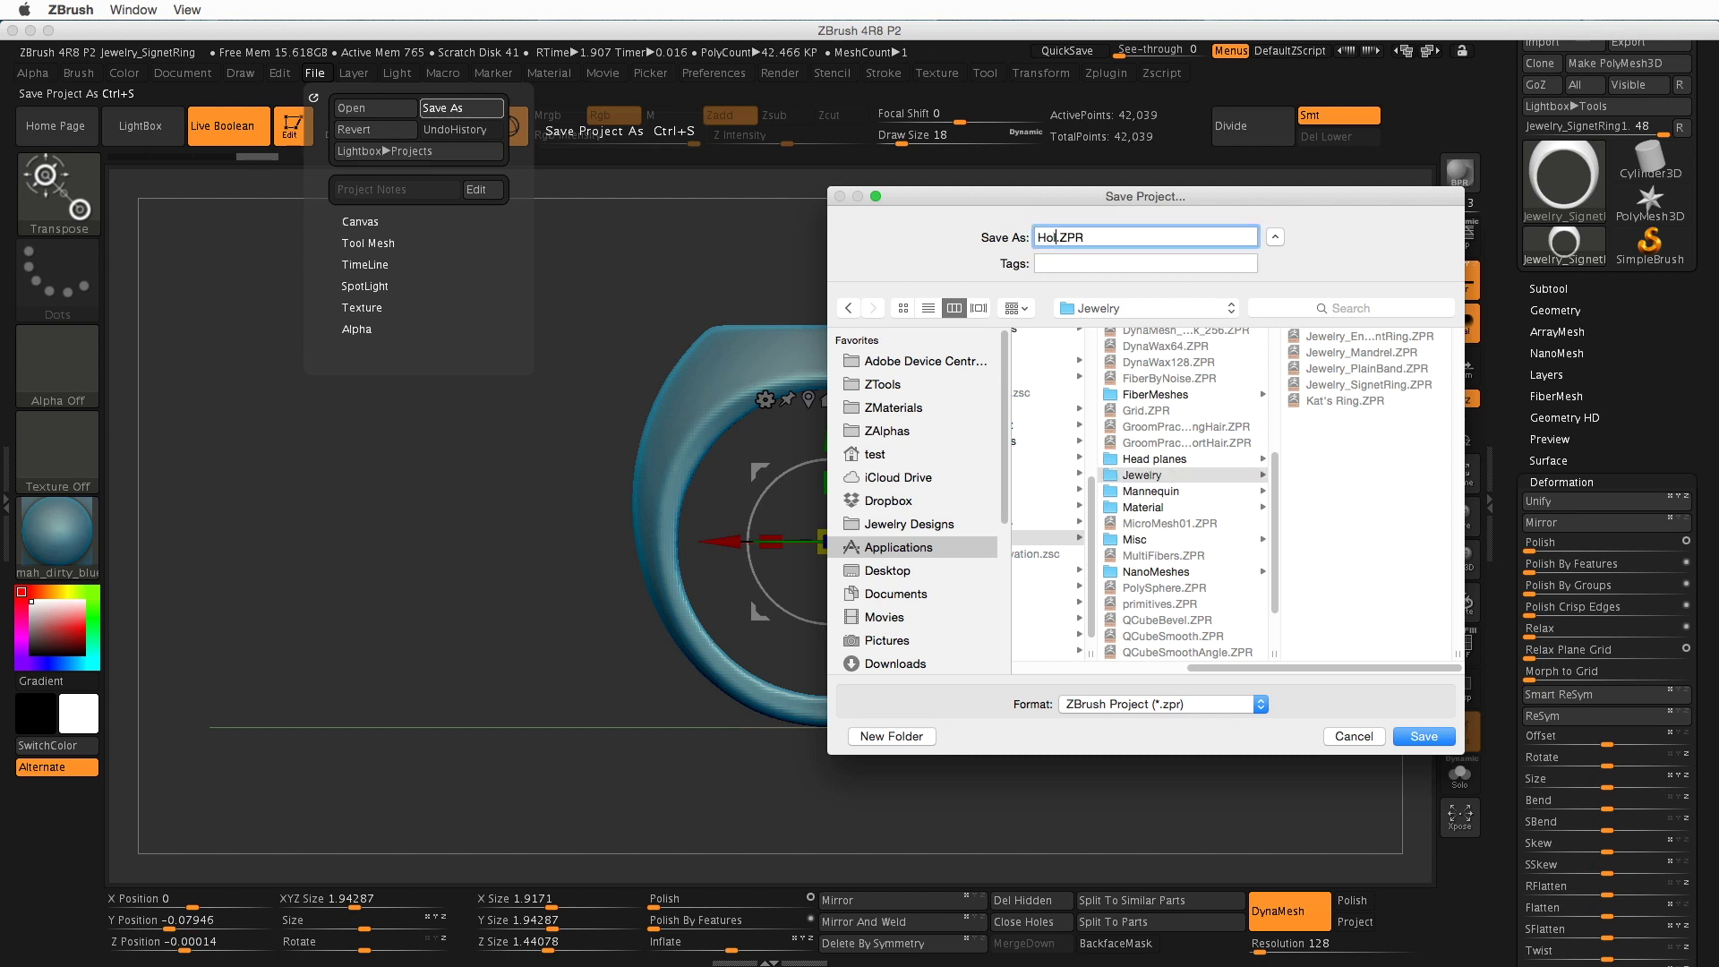
pyautogui.write('t Ring')
pyautogui.press('Return')
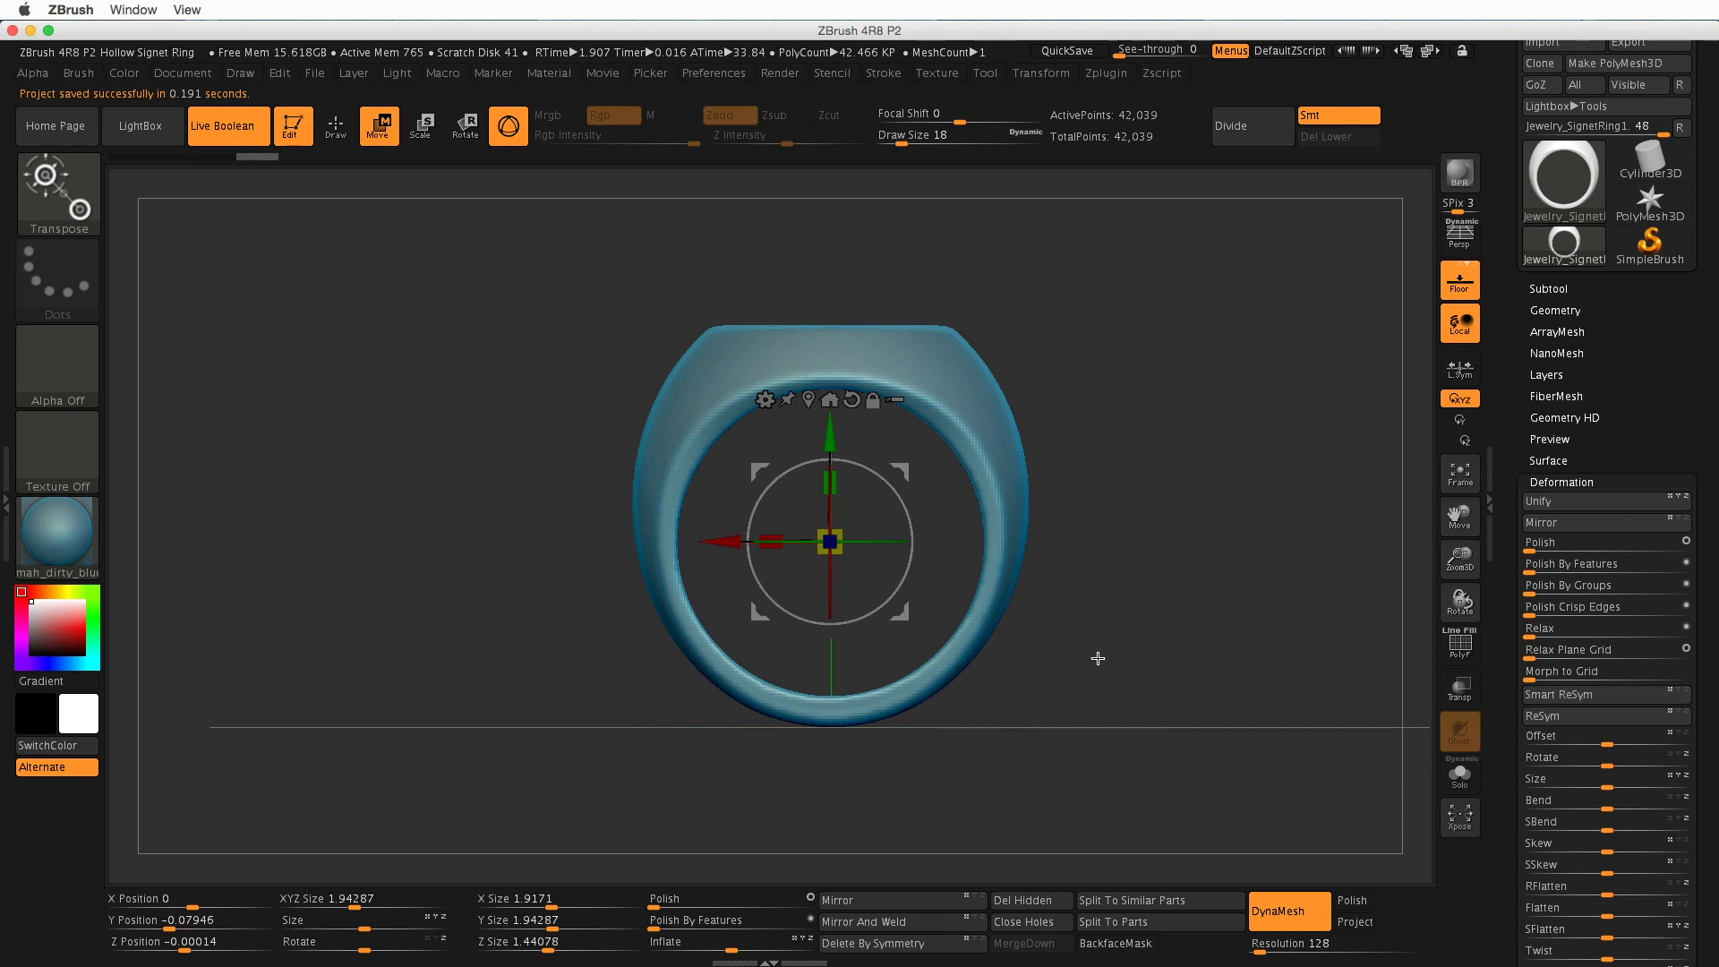
# - Reopen the Hollow Signet Ring project from the LightBox Jewelry folder without saving changes, and inspect the ring from several angles
pyautogui.moveTo(1099, 659); pyautogui.dragTo(1197, 603)
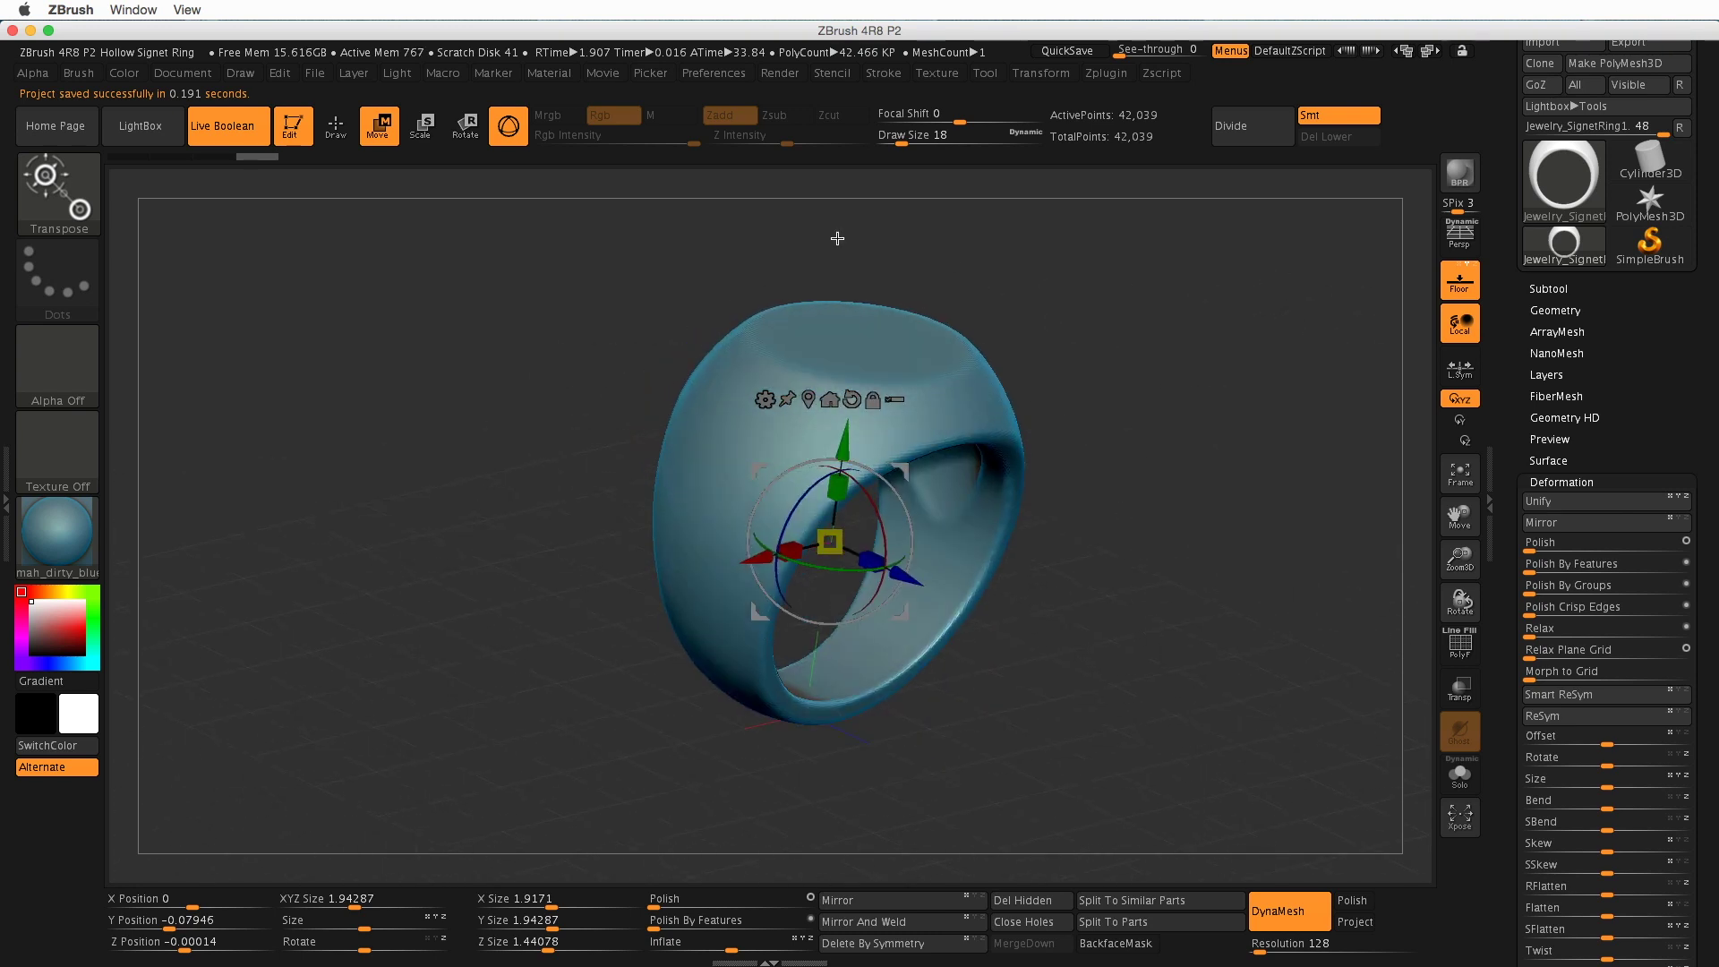
pyautogui.click(154, 128)
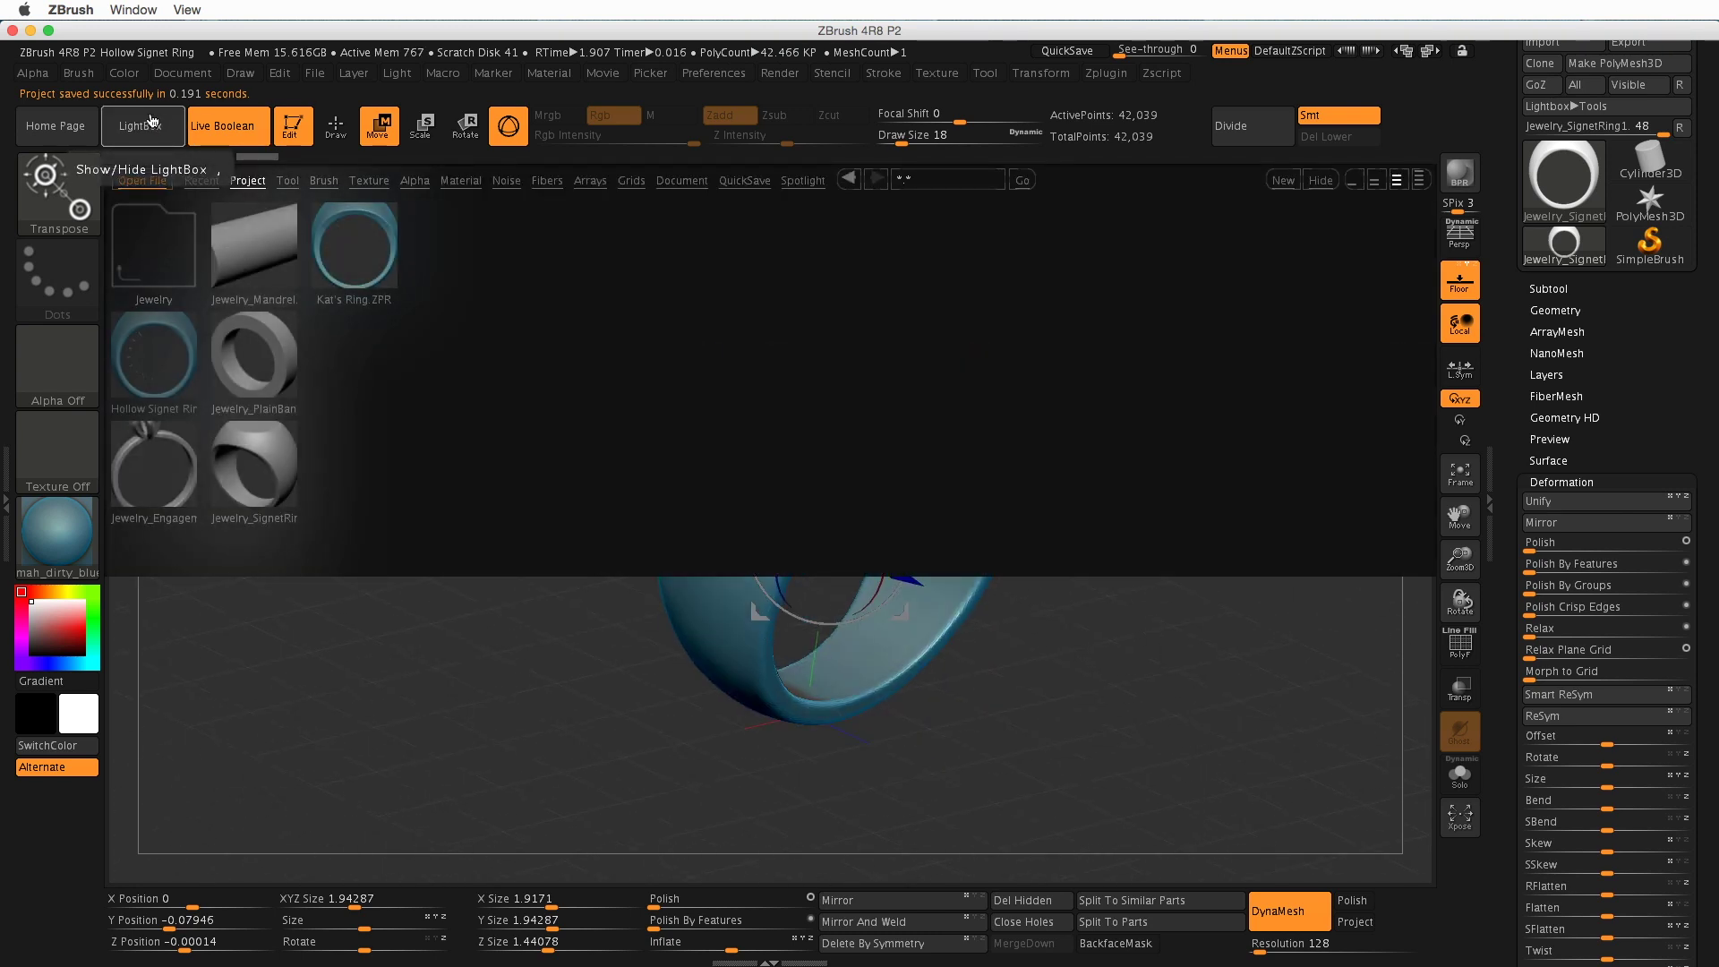
pyautogui.click(249, 183)
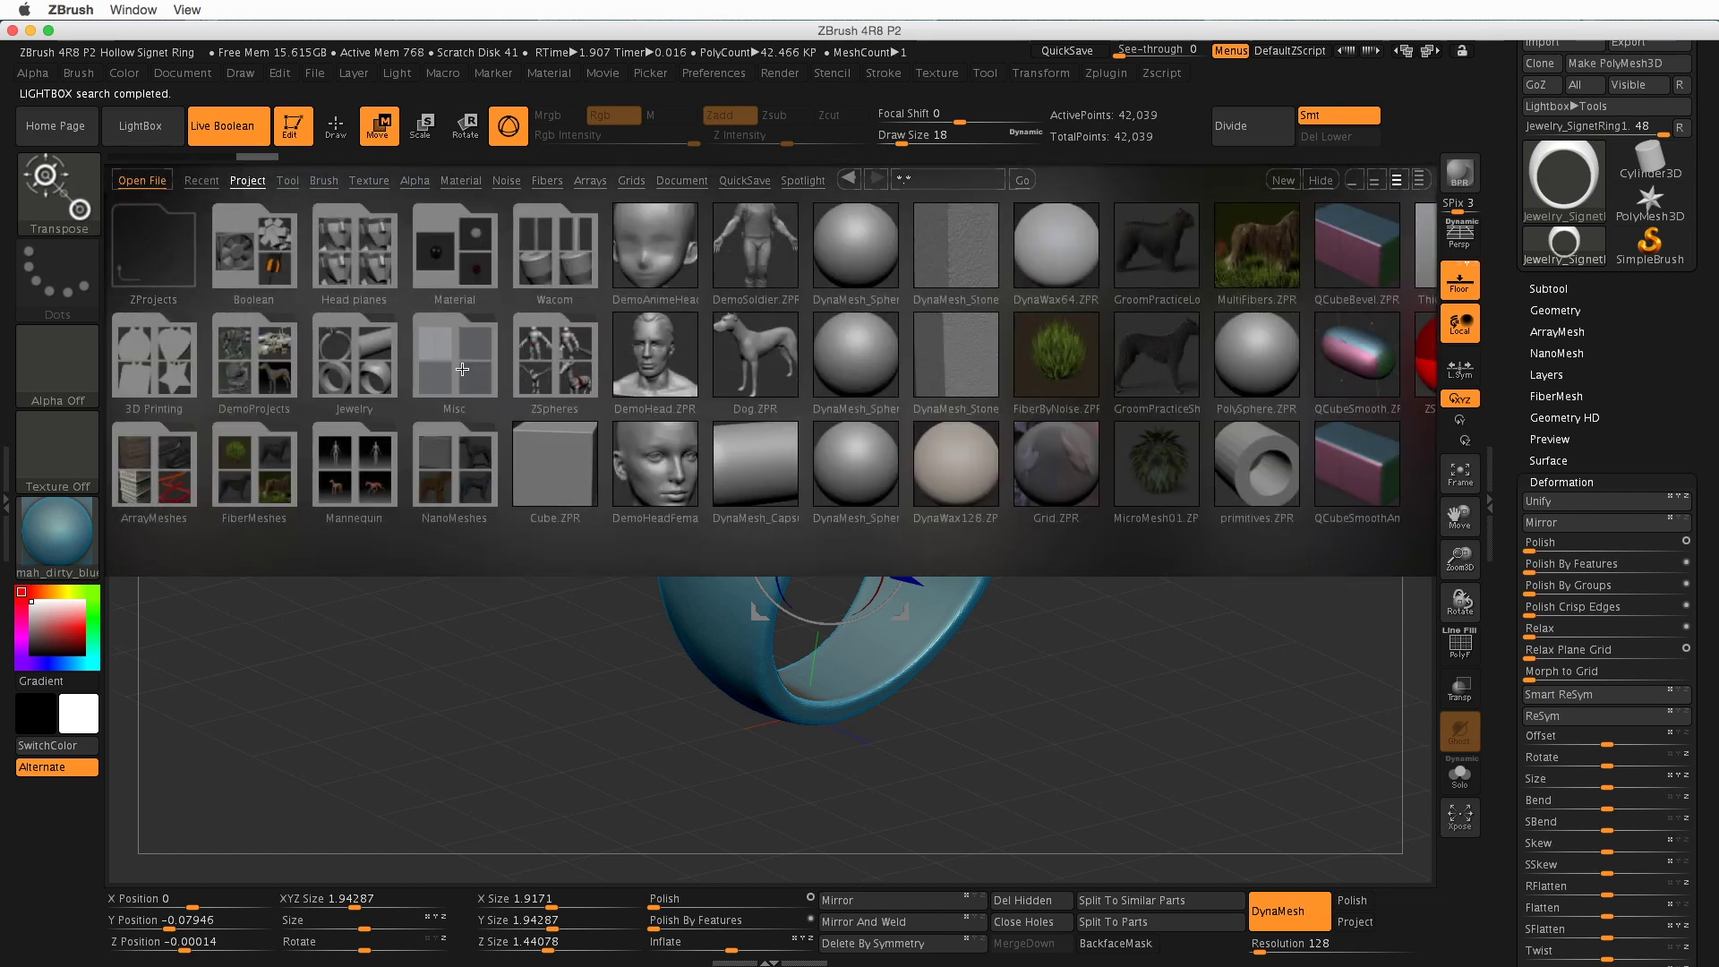
pyautogui.click(364, 370)
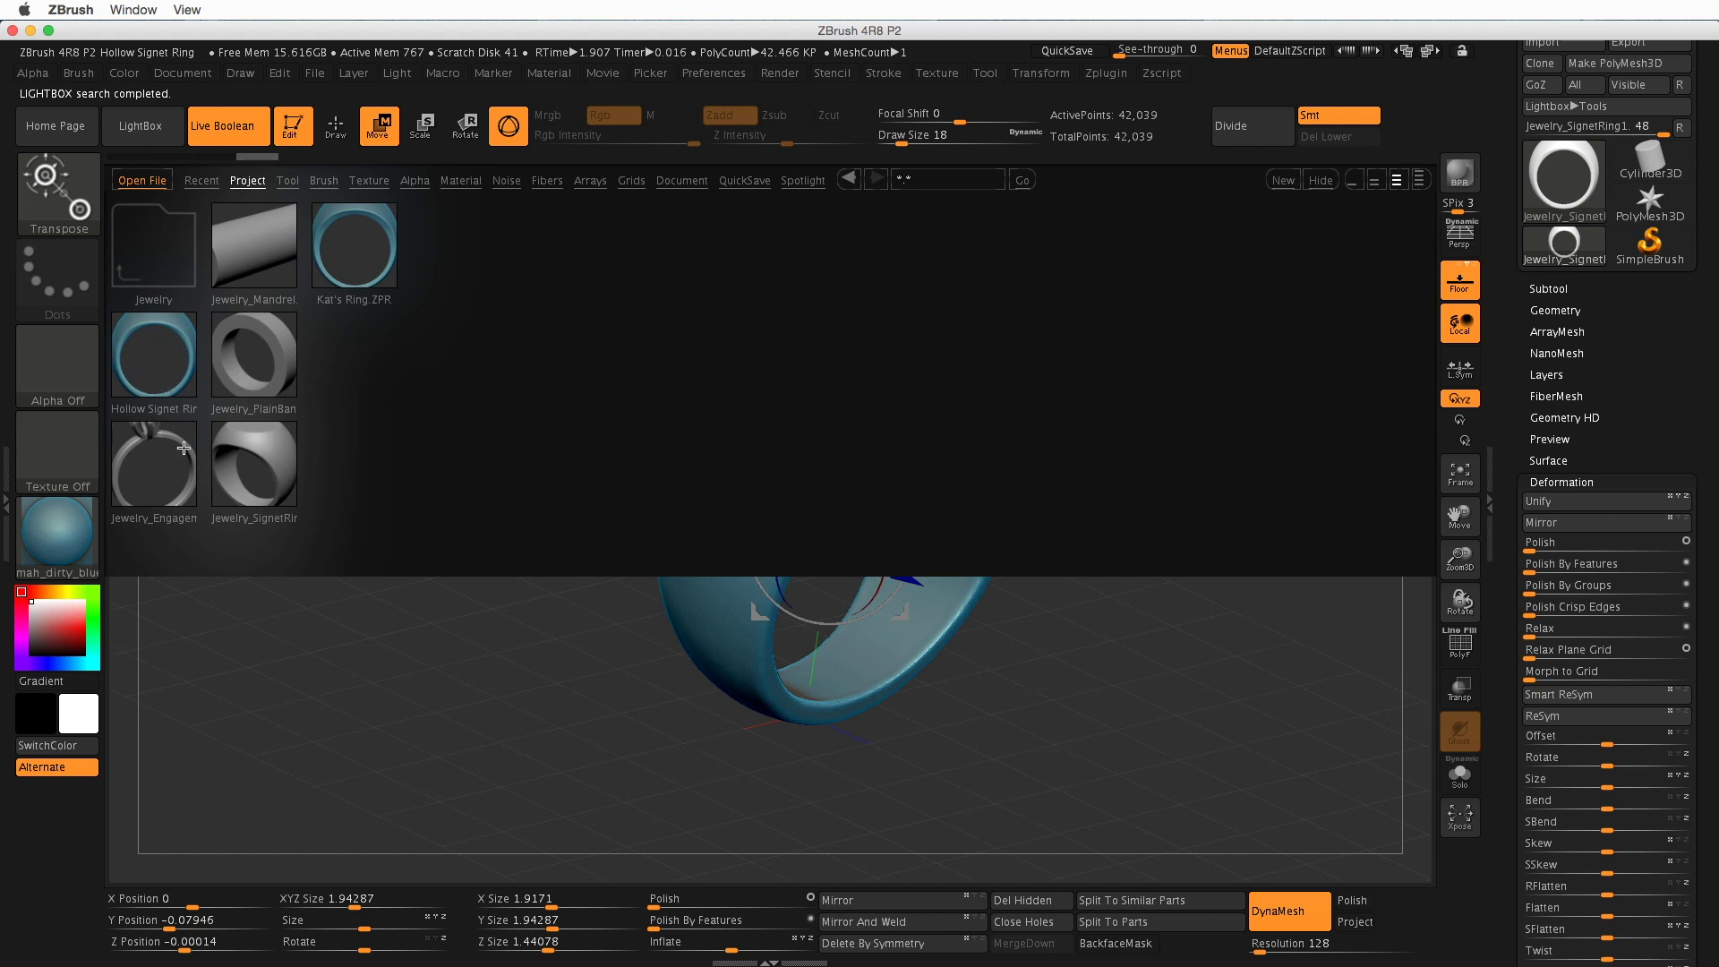
pyautogui.doubleClick(154, 349)
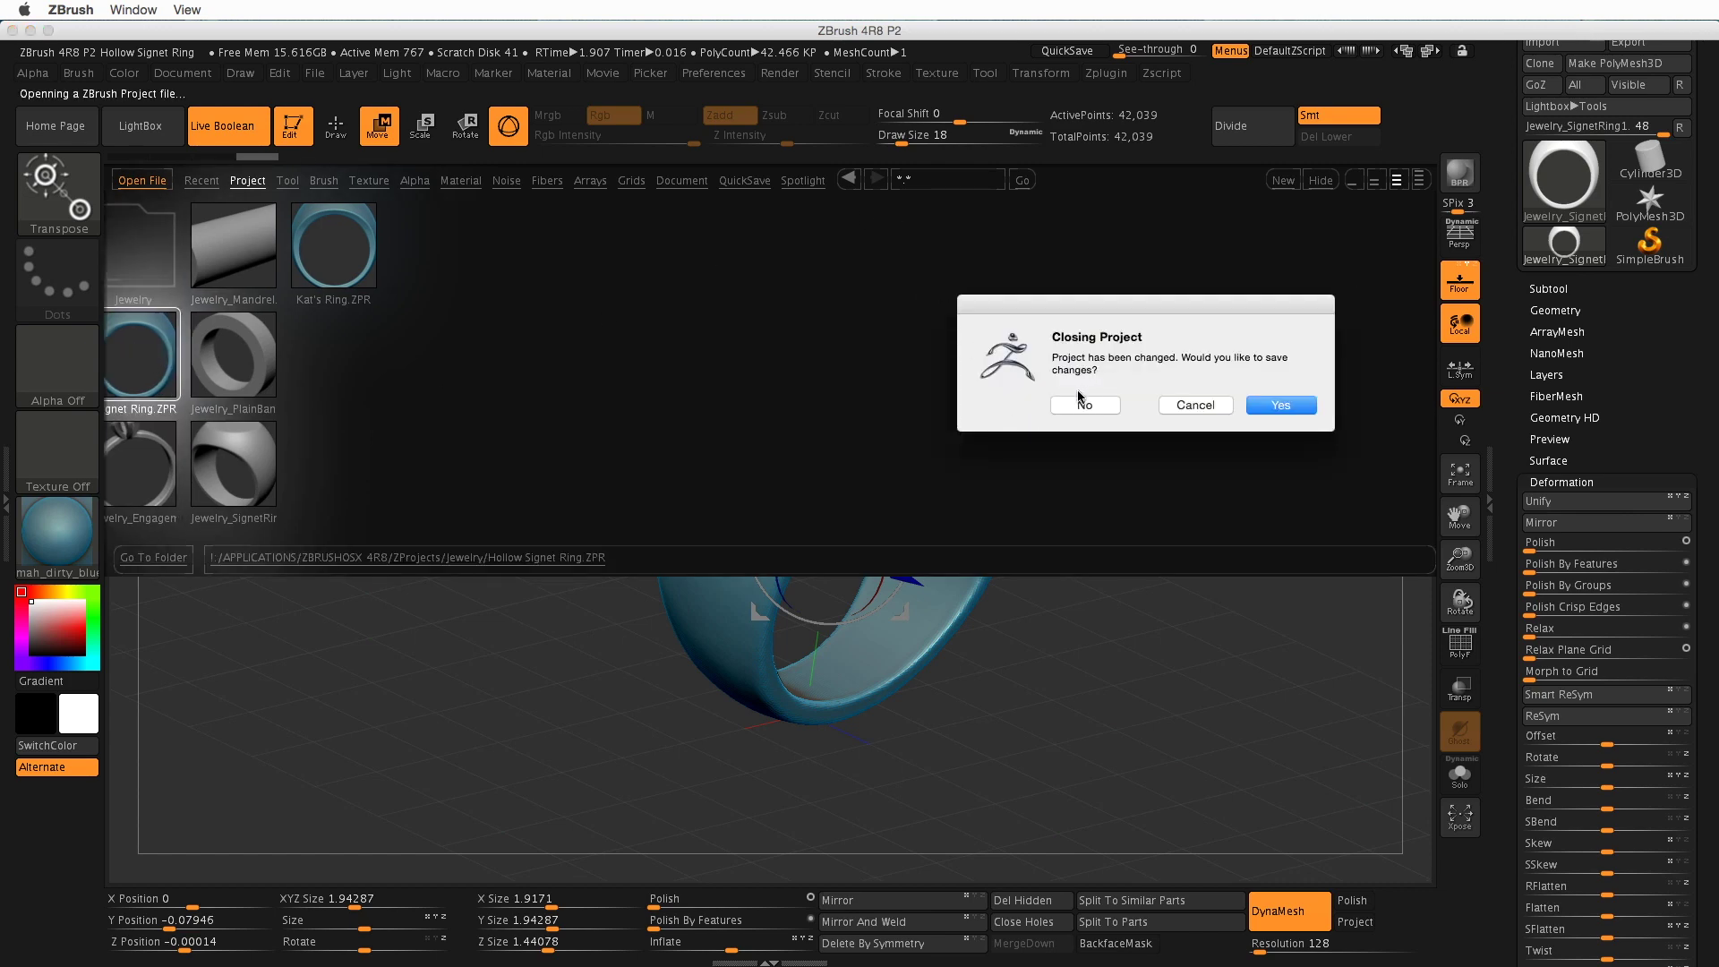
pyautogui.click(1083, 404)
pyautogui.moveTo(1097, 408); pyautogui.dragTo(1093, 657)
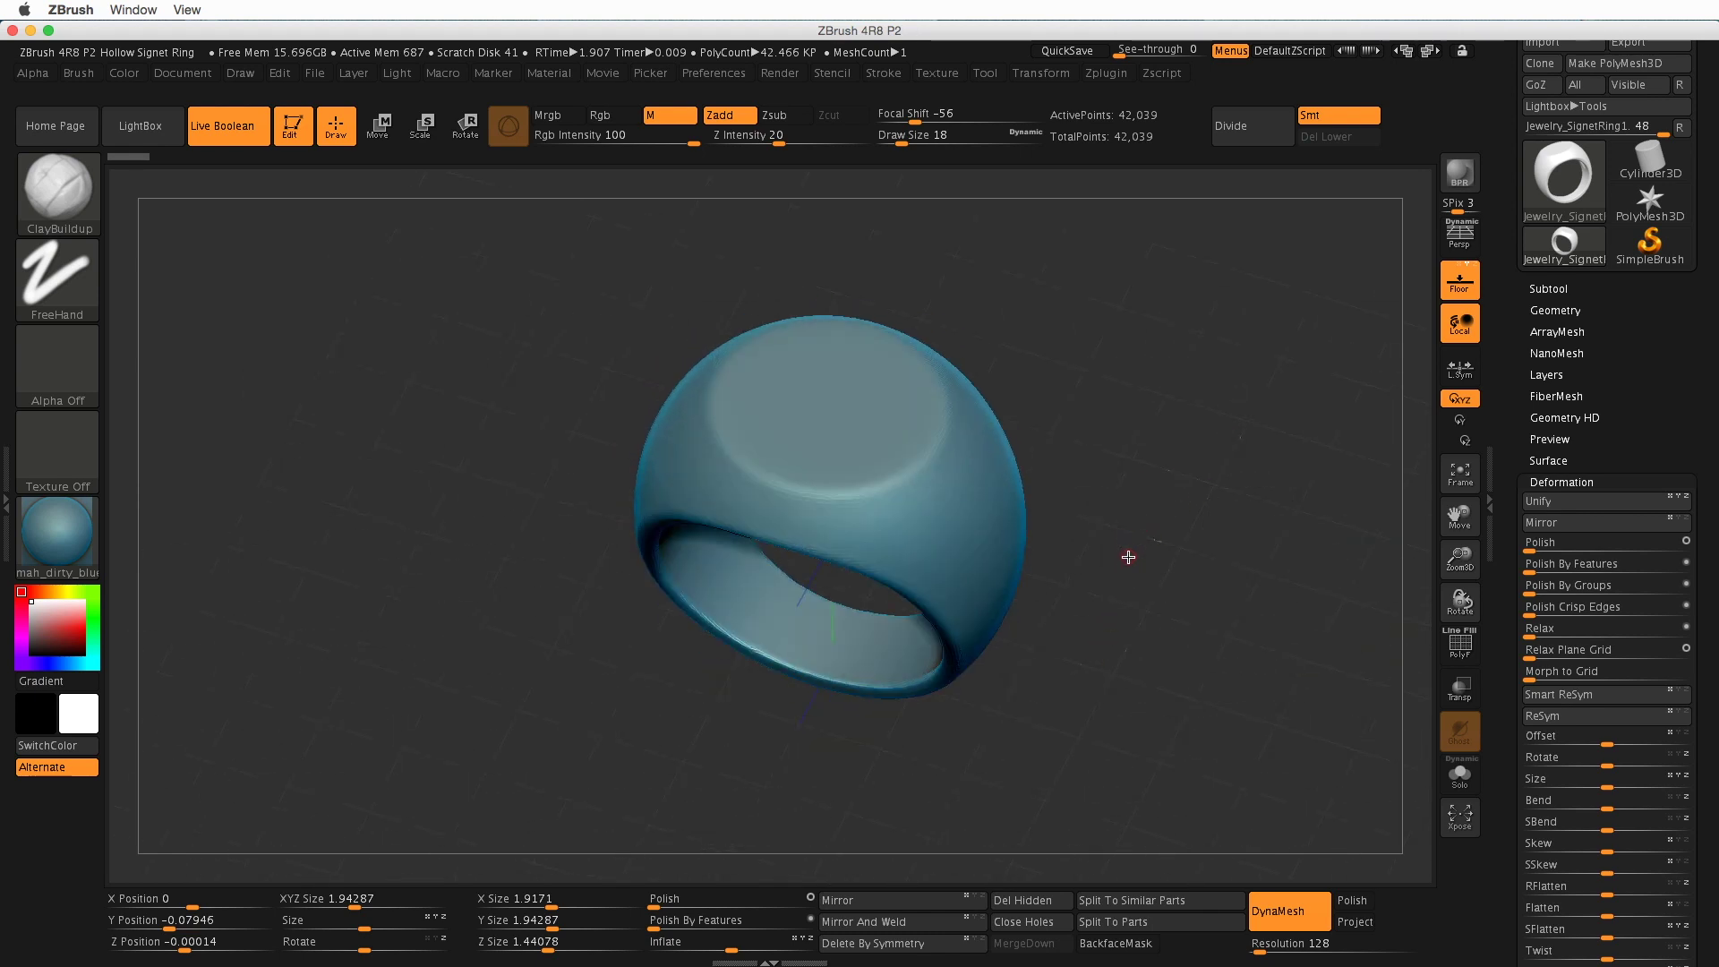
pyautogui.moveTo(1157, 477); pyautogui.dragTo(1130, 649)
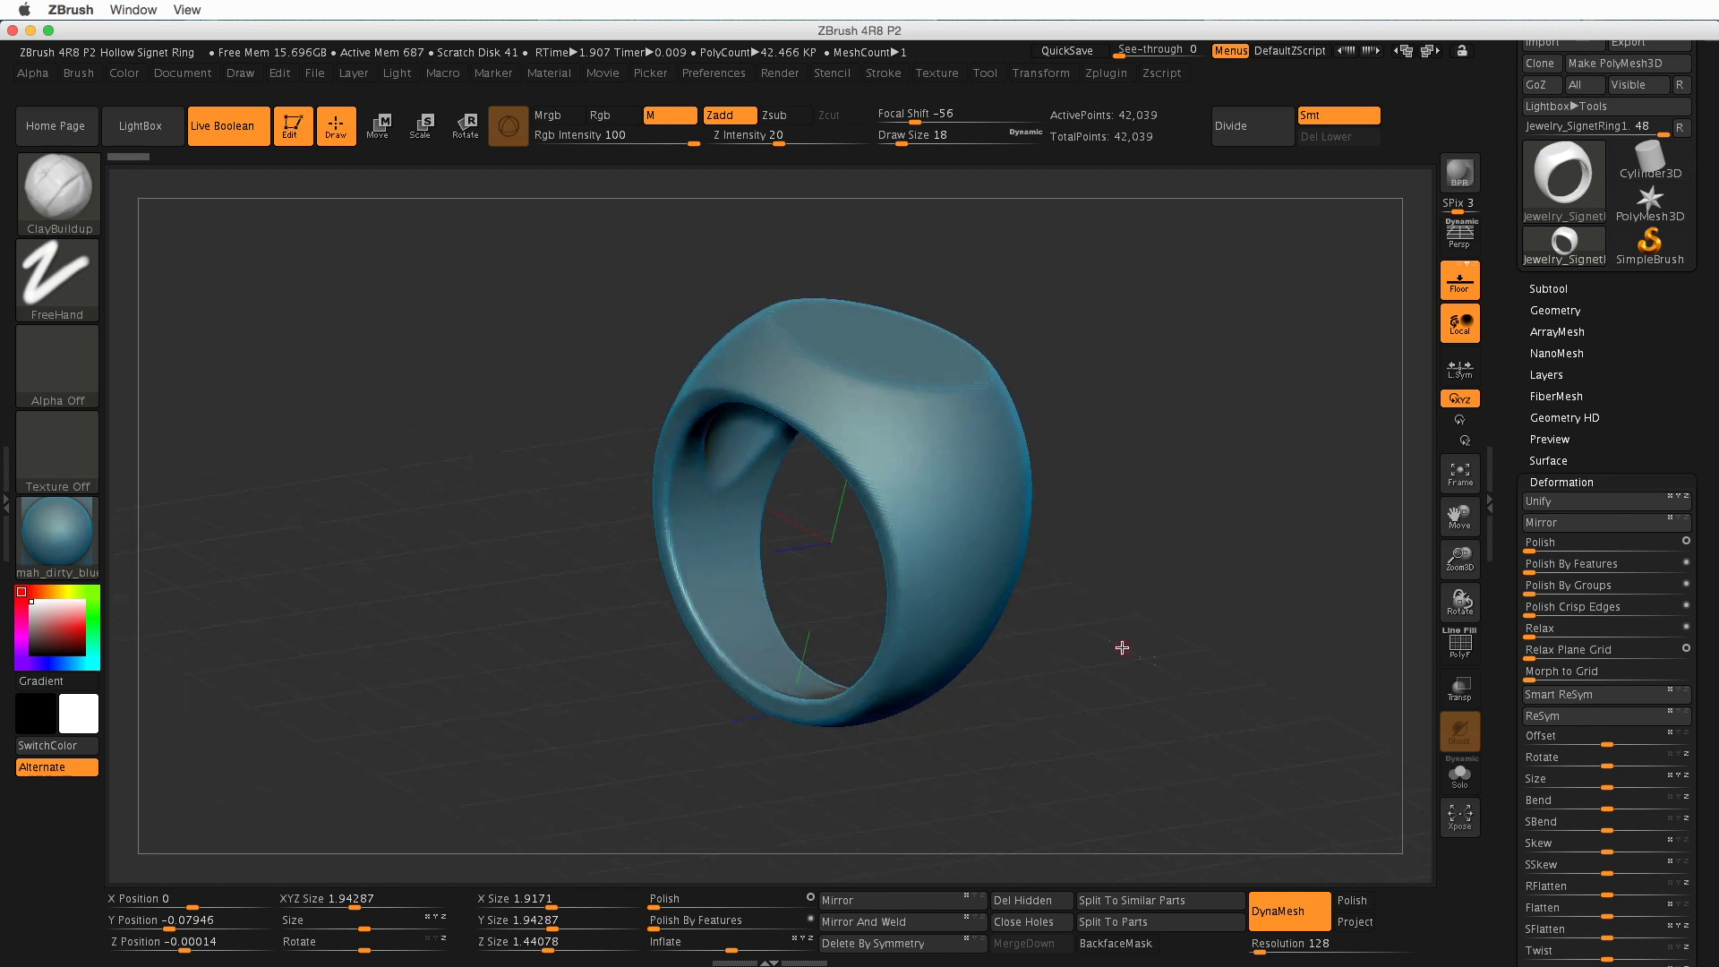